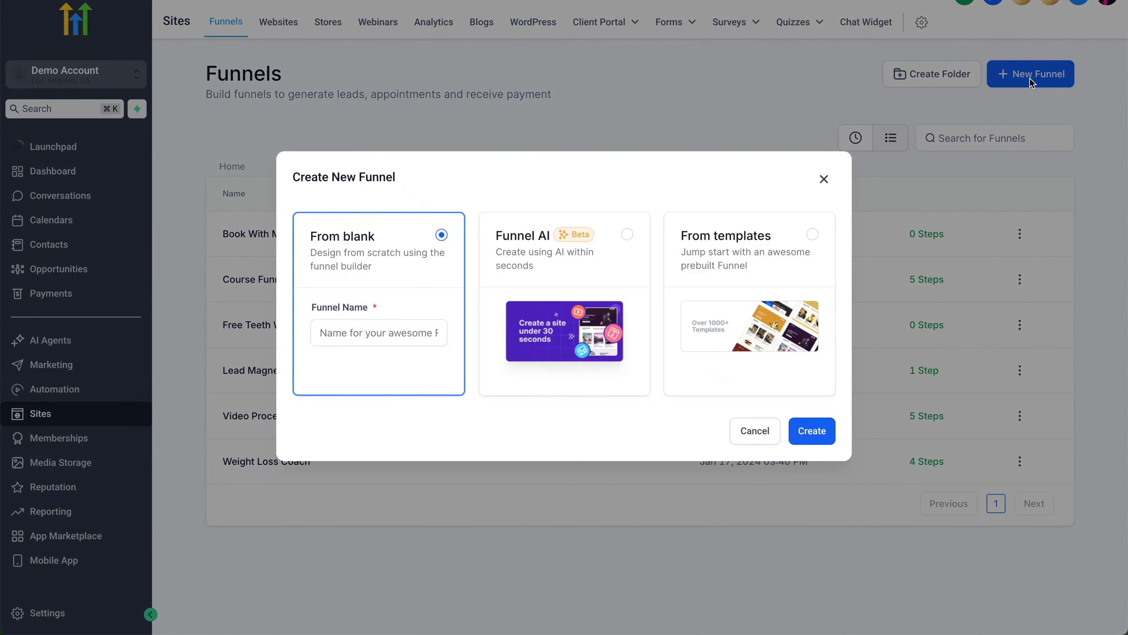
Step: Start a funnel from blank and create it with the name 'Lead Magnet'
left_click(349, 256)
left_click(587, 266)
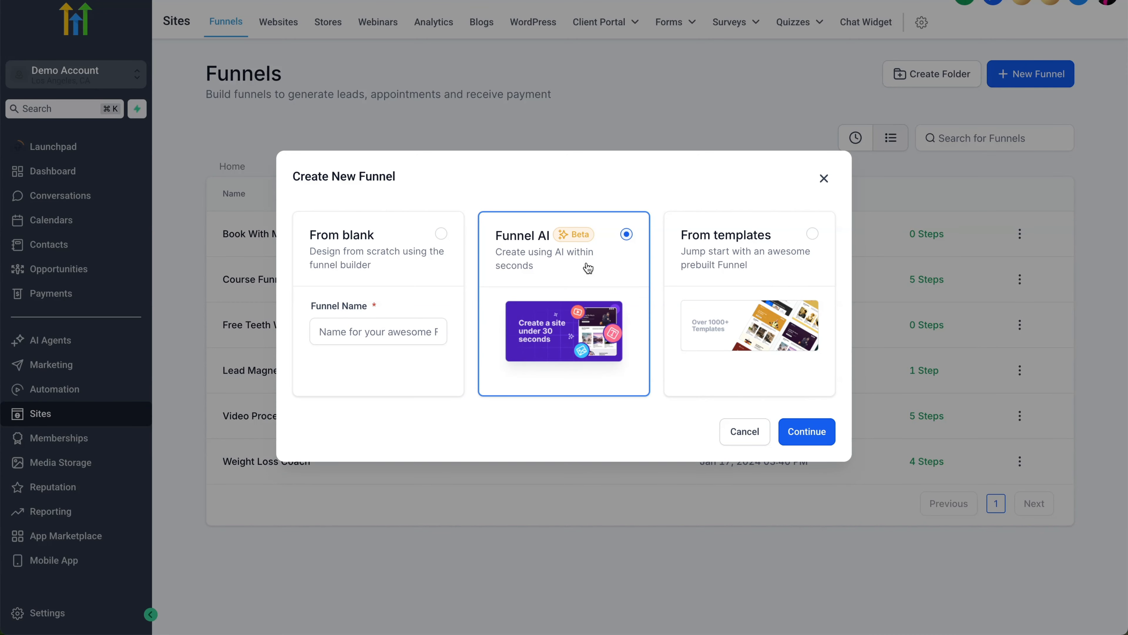
left_click(773, 247)
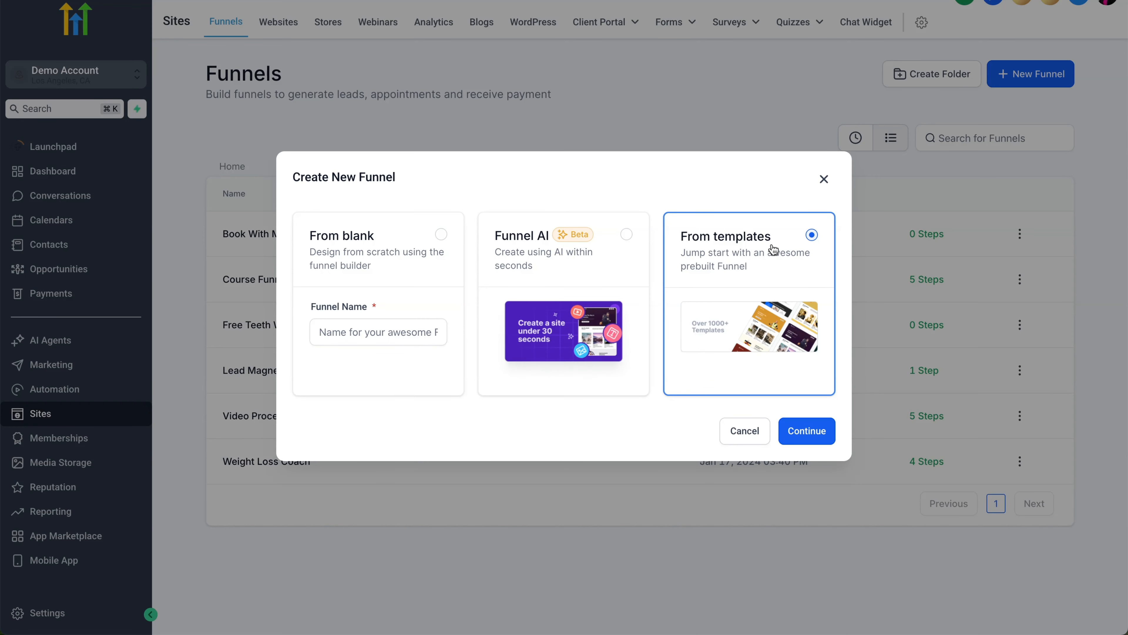
left_click(340, 258)
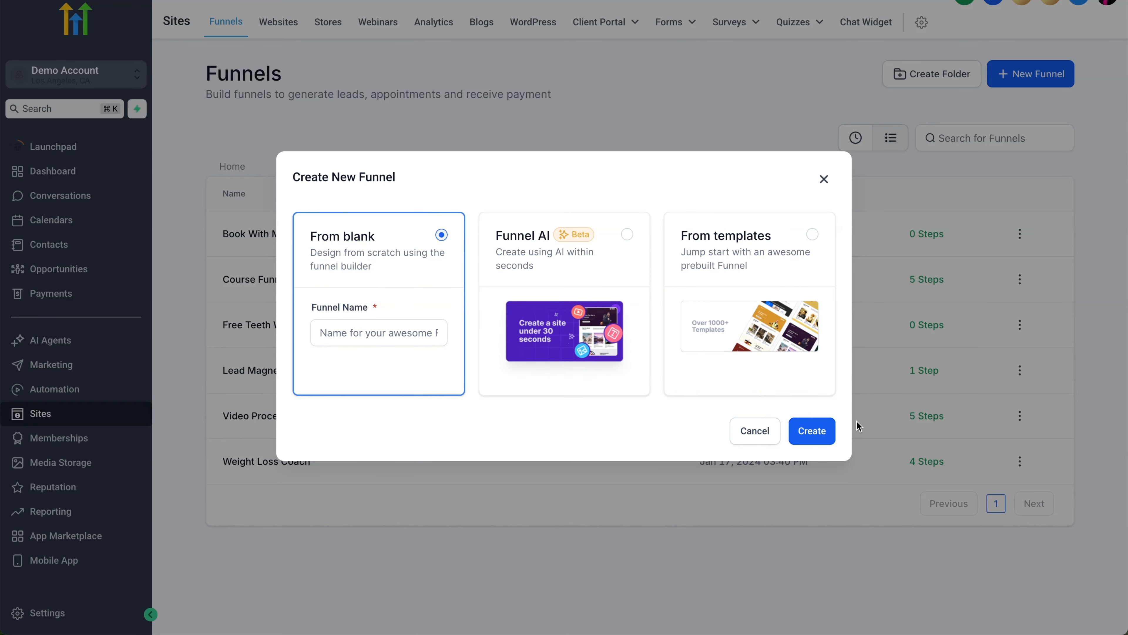
left_click(815, 434)
left_click(385, 330)
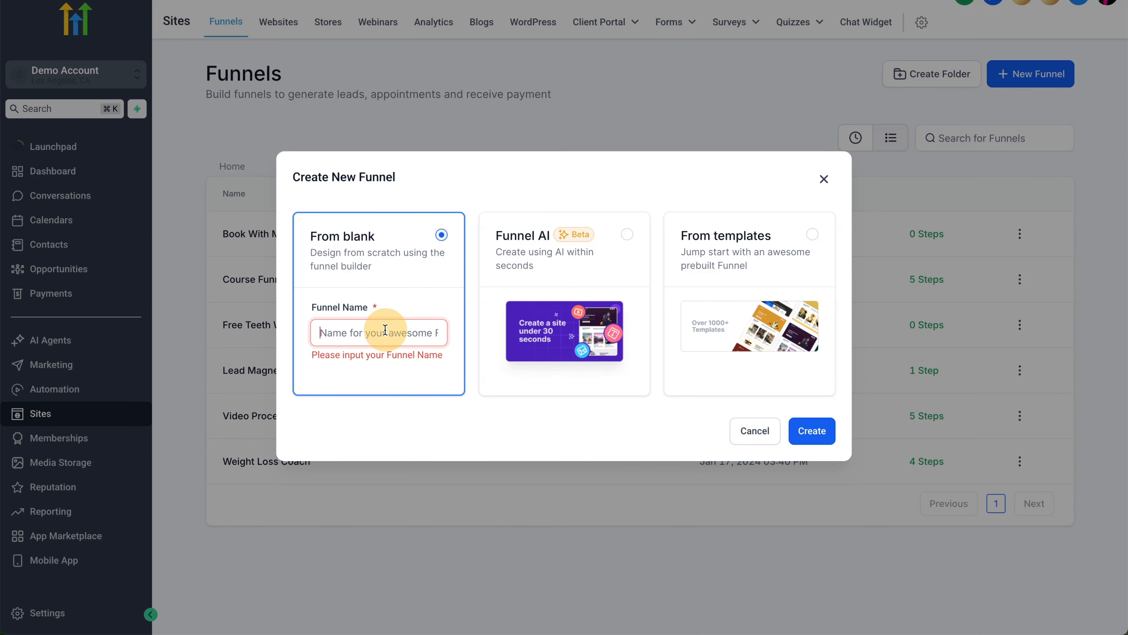
type("Lead Mag")
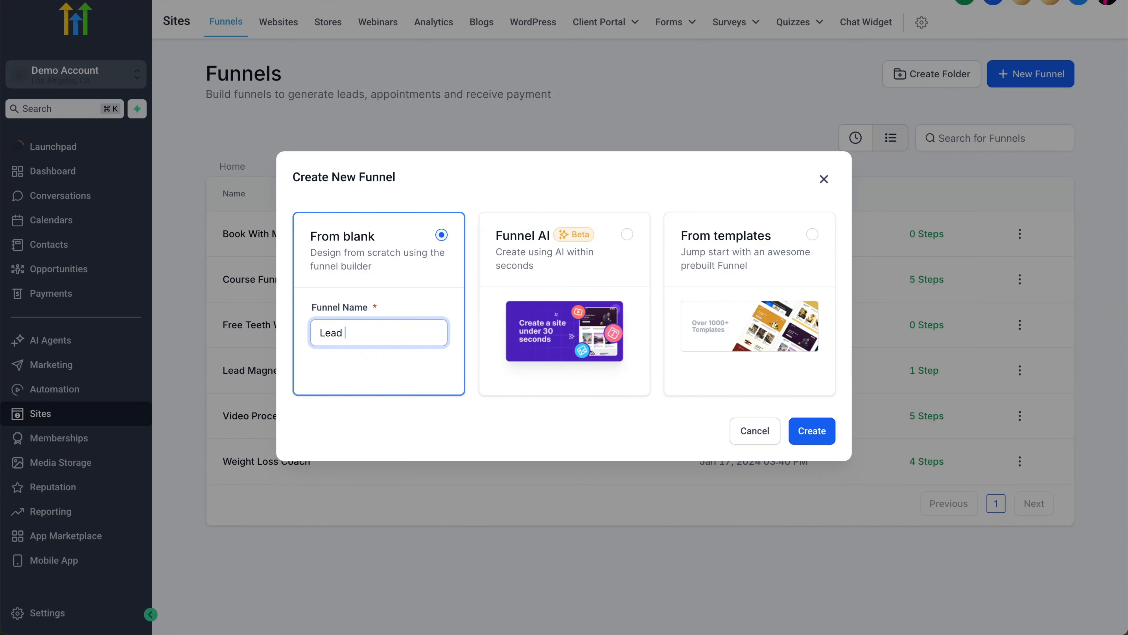
type("net")
left_click(819, 435)
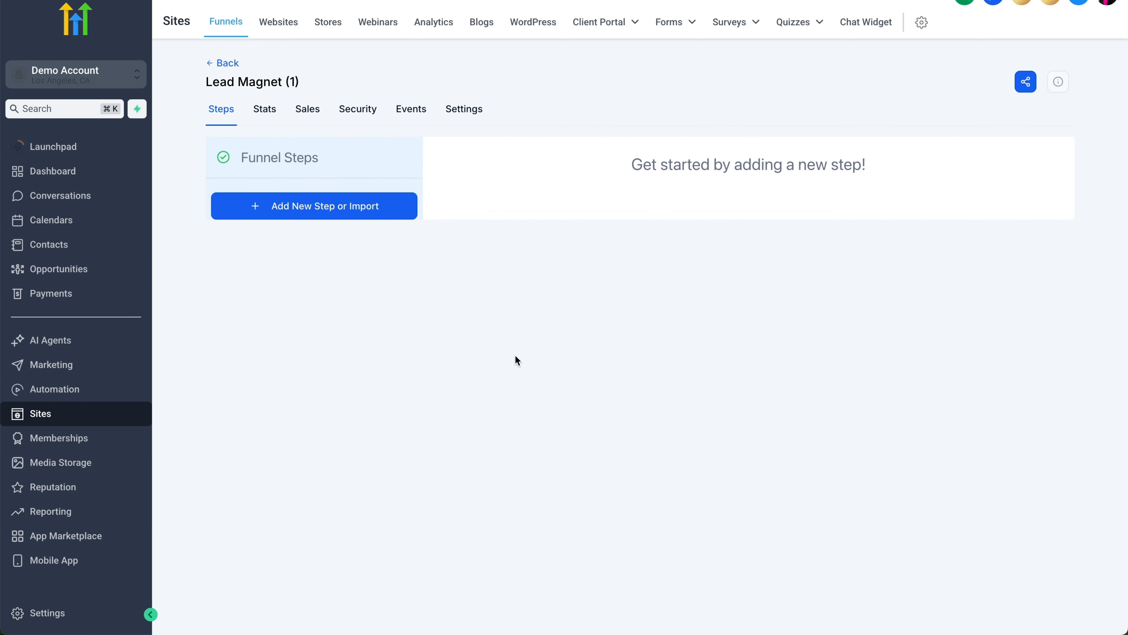
Step: Add a funnel step named 'Opt-In'
left_click(329, 212)
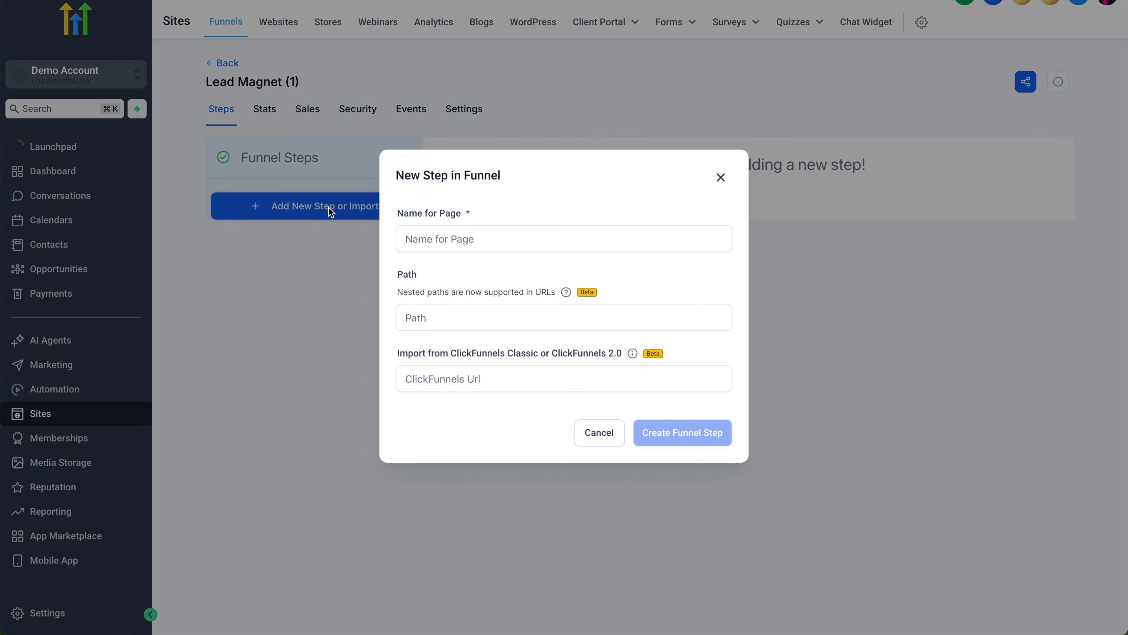
left_click(489, 238)
type("Opt")
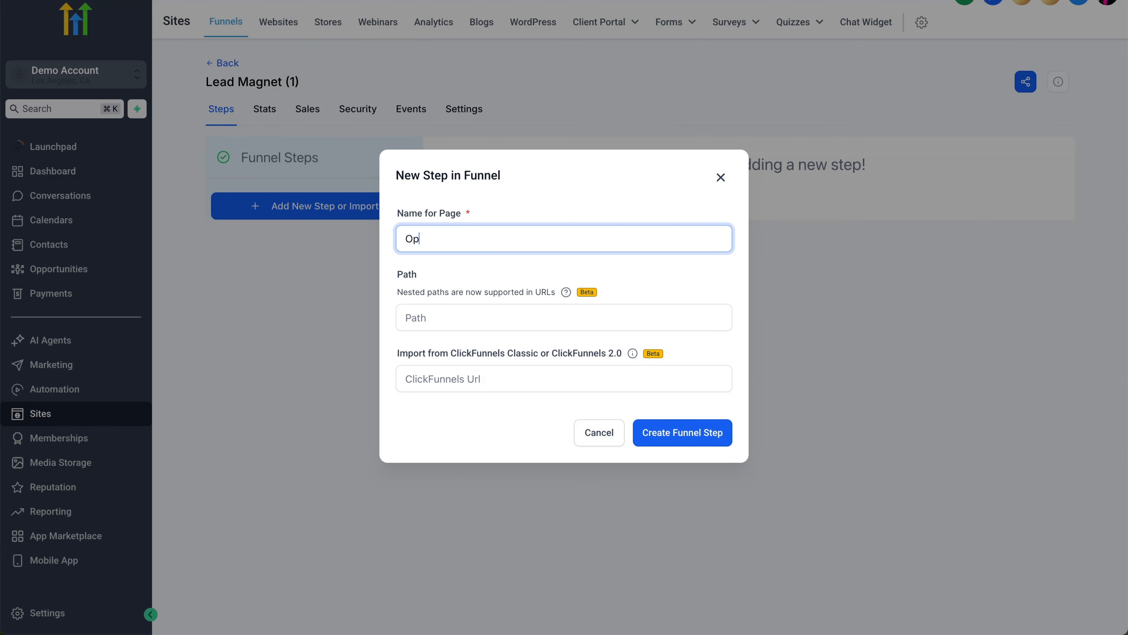
type("-In")
left_click(675, 438)
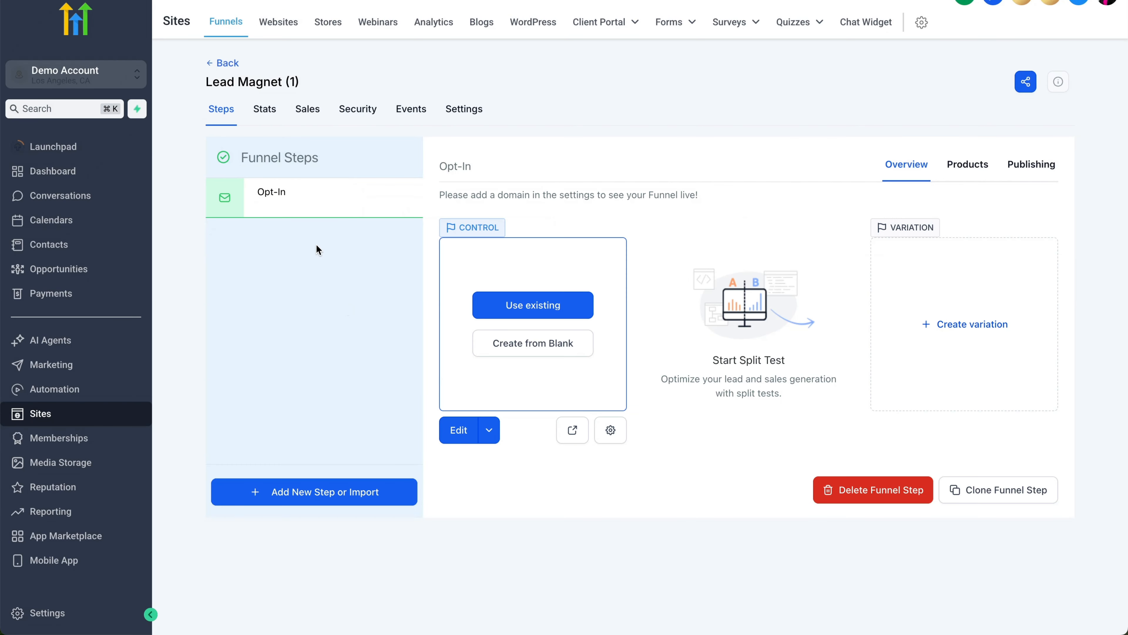
Step: Add a second step named 'Thank You', then select the Opt-In step
left_click(320, 499)
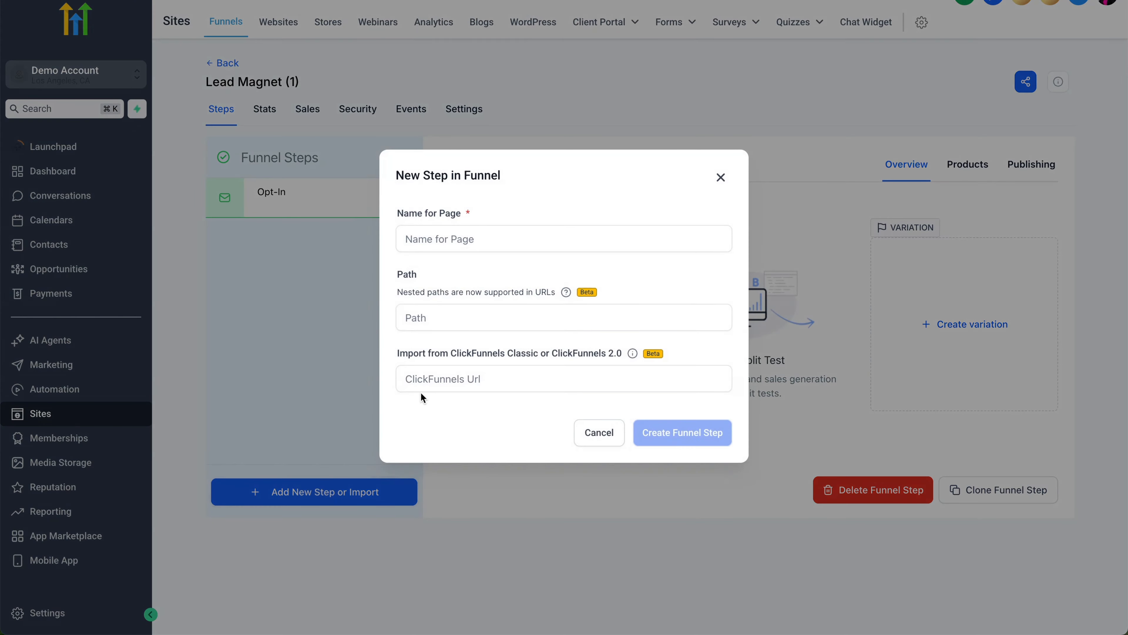
left_click(476, 234)
type("Thank YOu")
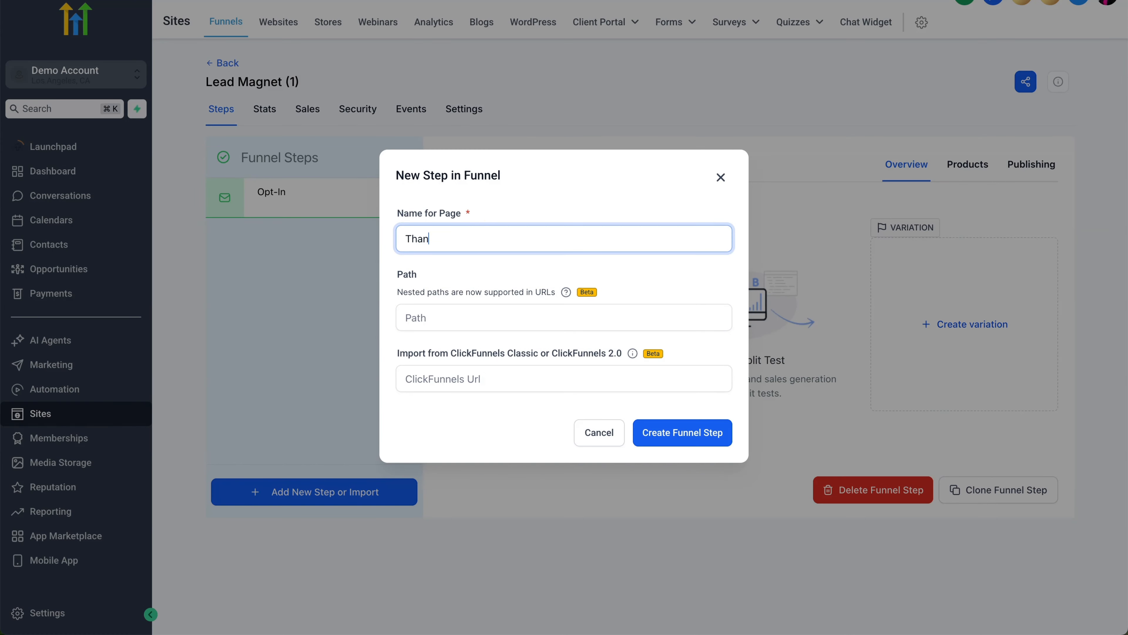
key("BackSpace")
key("BackSpace")
type("ou")
left_click(709, 433)
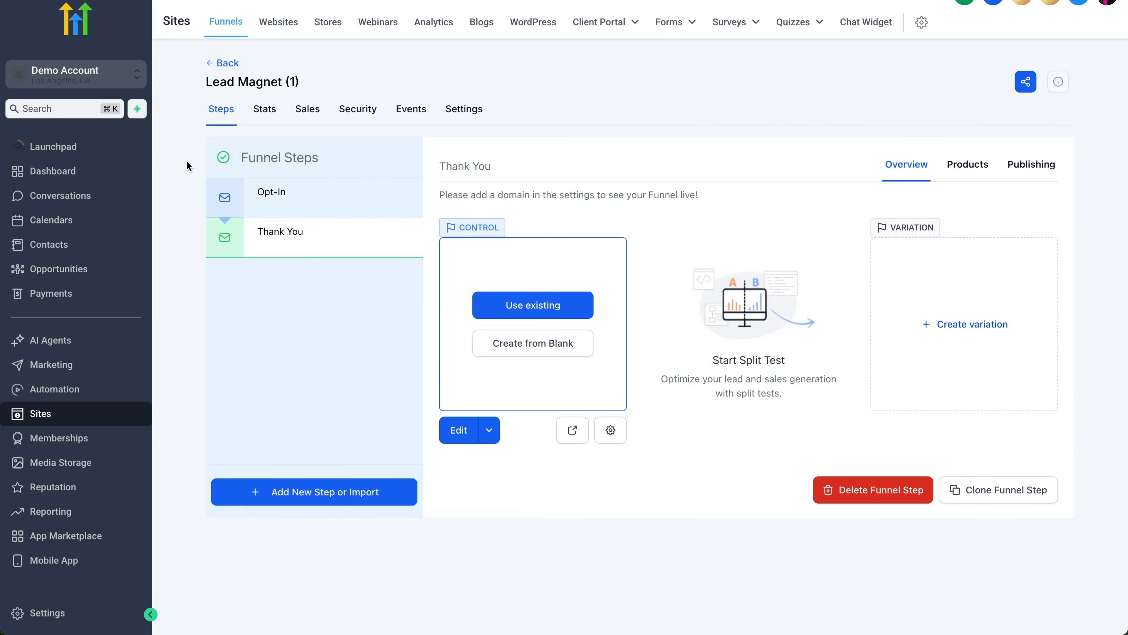
left_click(284, 195)
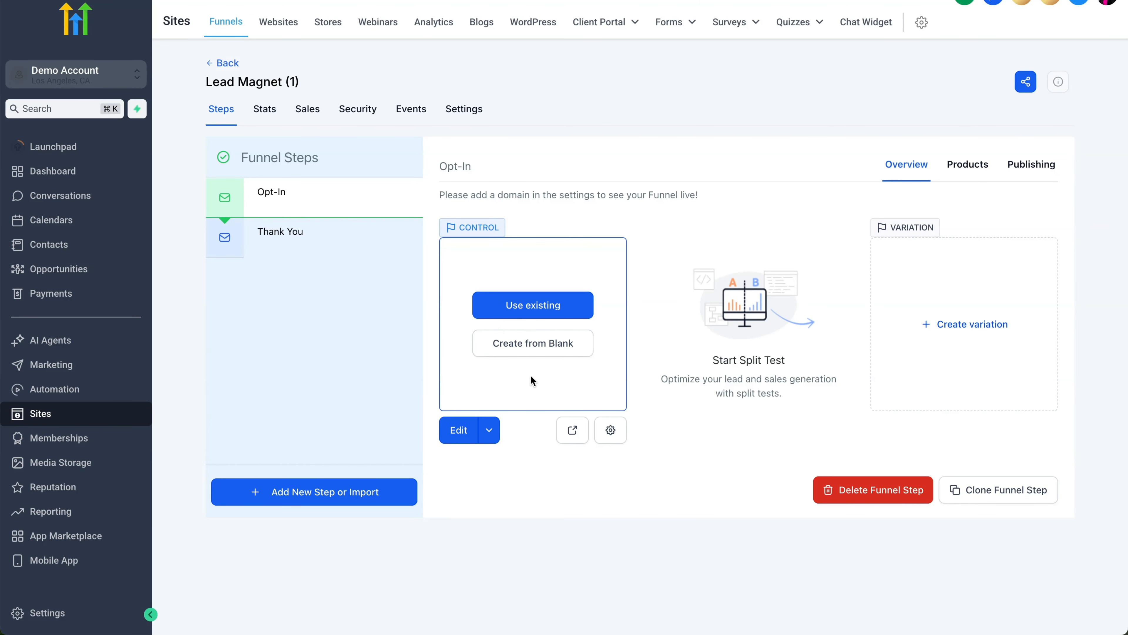
Step: Open the Opt-In page in the builder and add a one-column row
left_click(455, 433)
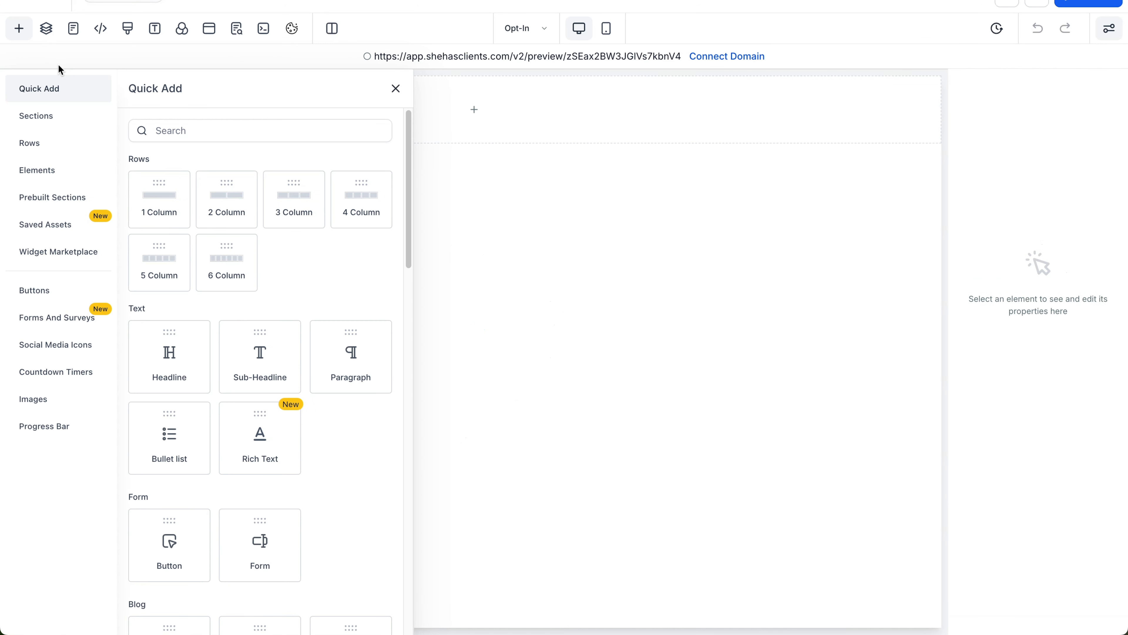
left_click(18, 29)
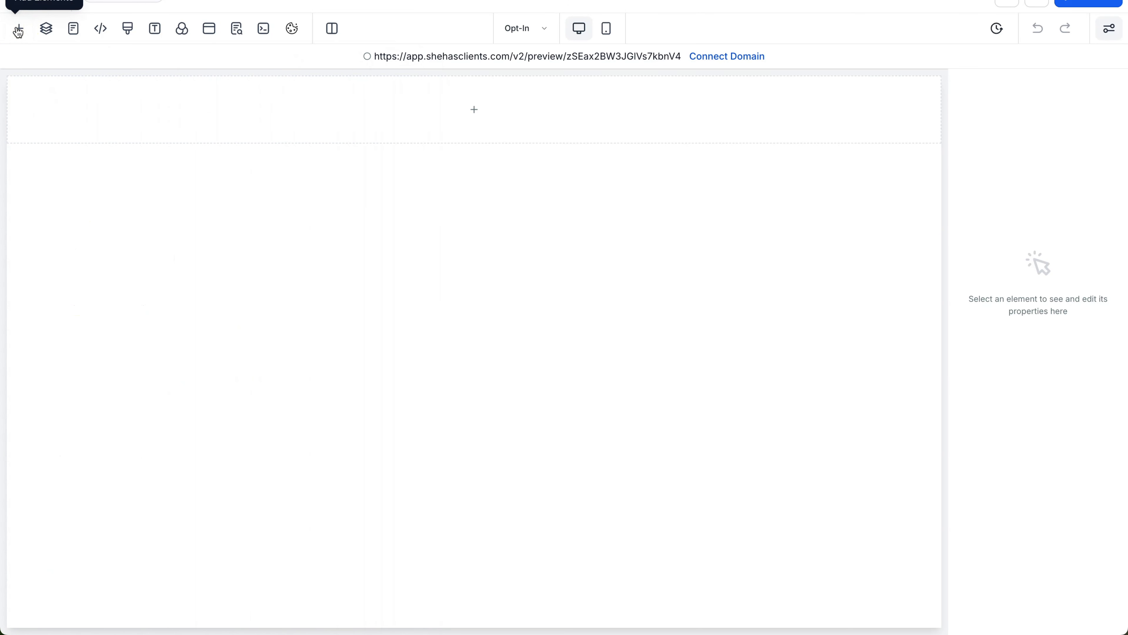
left_click(18, 30)
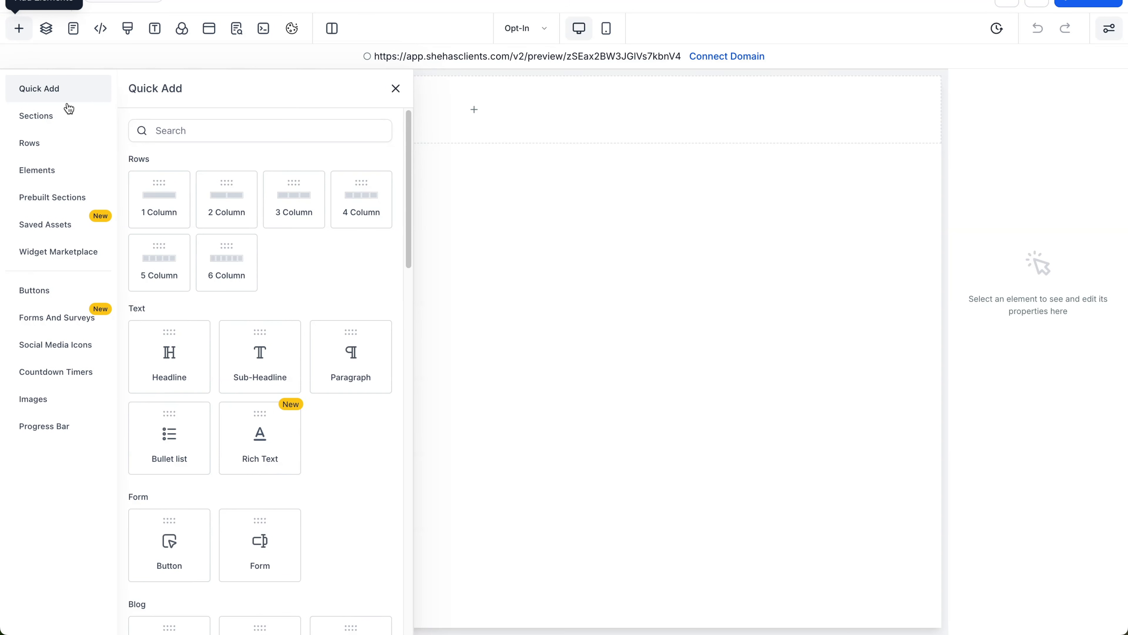
left_click_drag(143, 192, 378, 131)
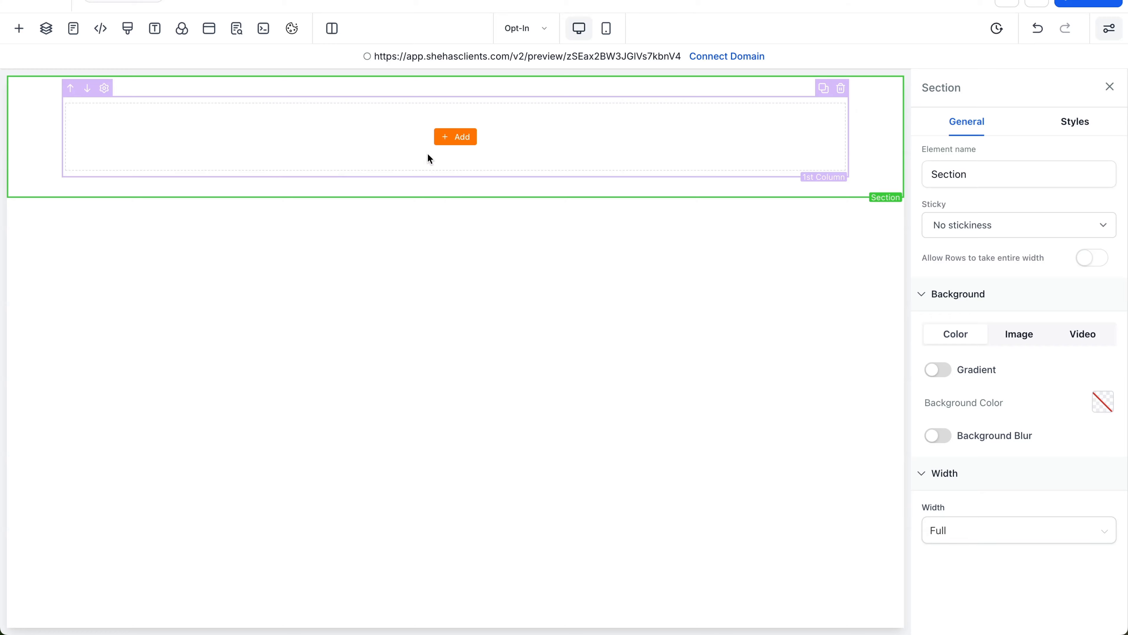
Step: Place a Headline element reading 'Add a Title Here' in the column
left_click(463, 135)
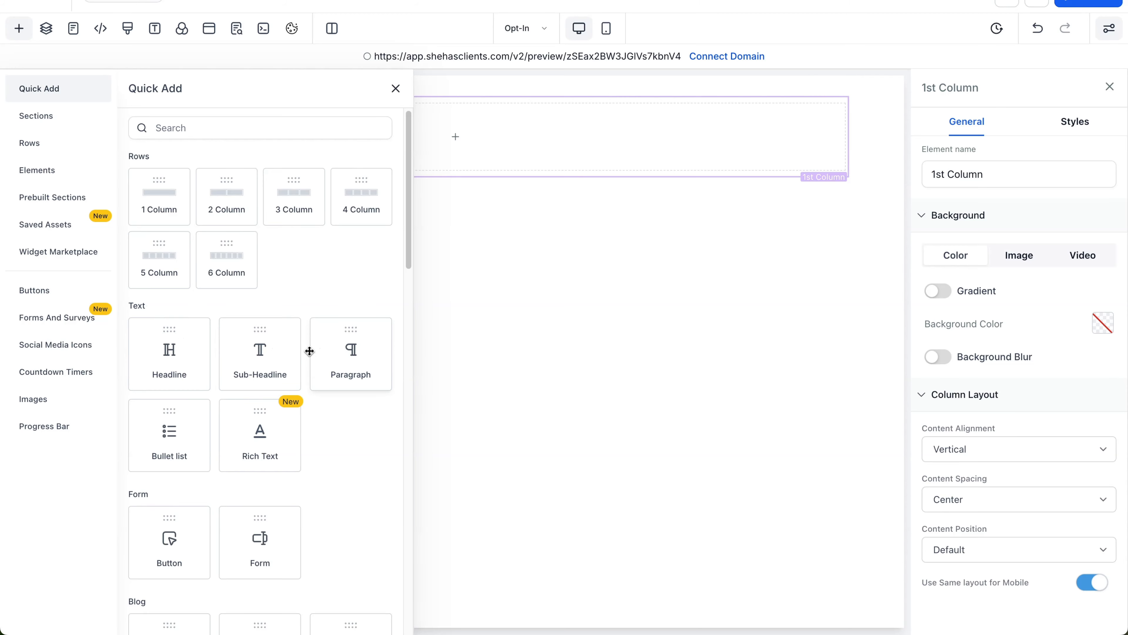
scroll(249, 379, "down", 7)
scroll(249, 379, "down", 9)
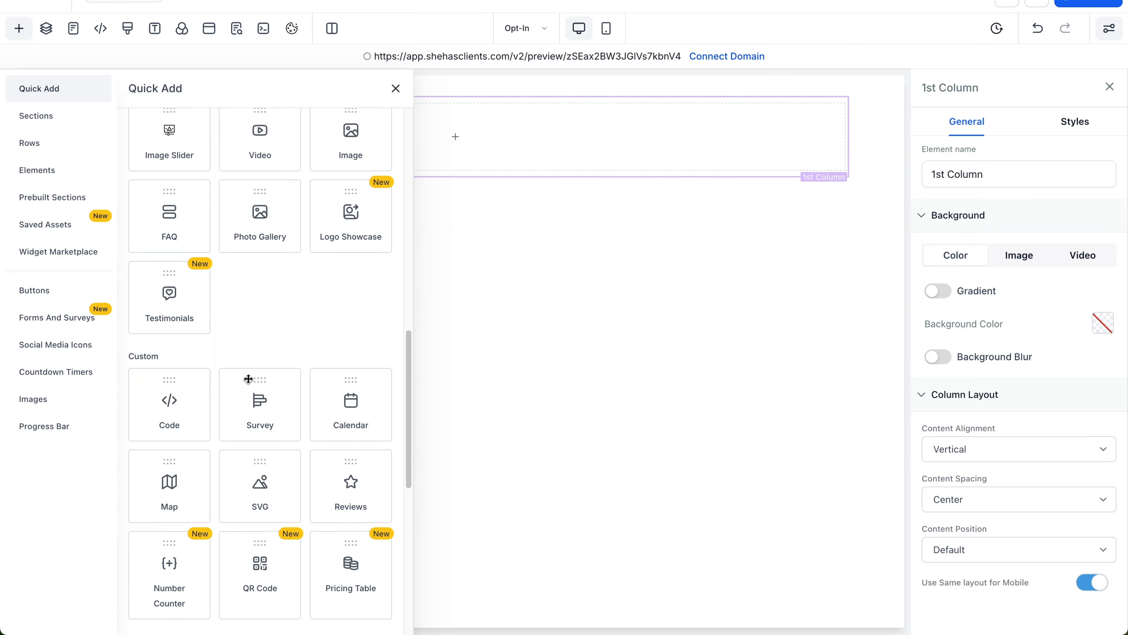
scroll(247, 378, "up", 15)
left_click_drag(195, 343, 449, 145)
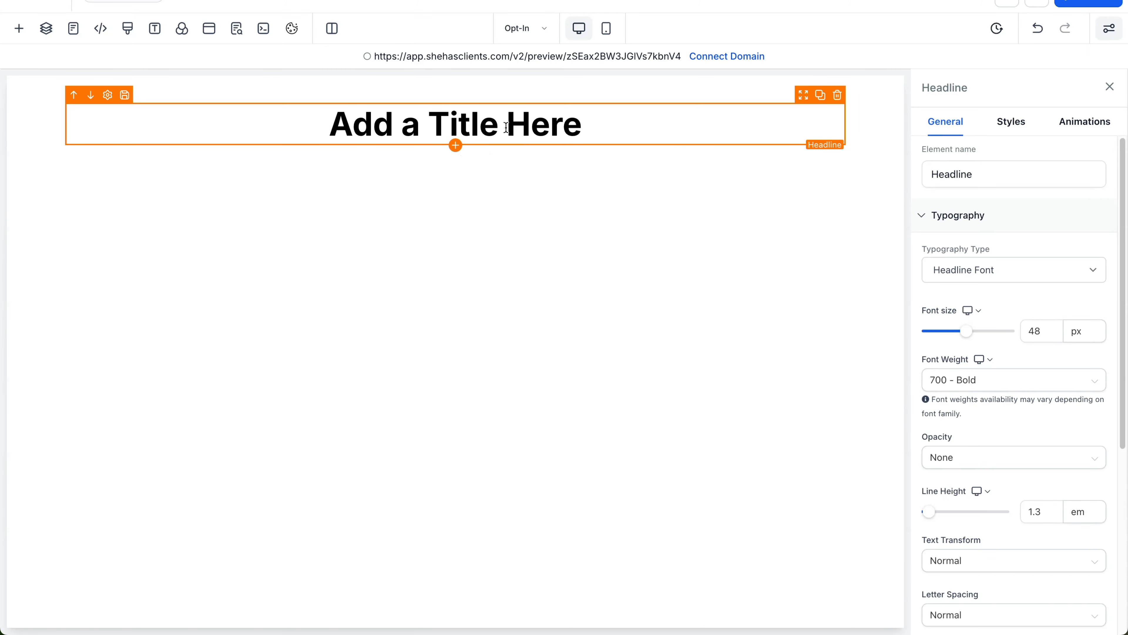
Step: Drop a Sub-Headline element below the 'Add a Title Here' headline
left_click(455, 146)
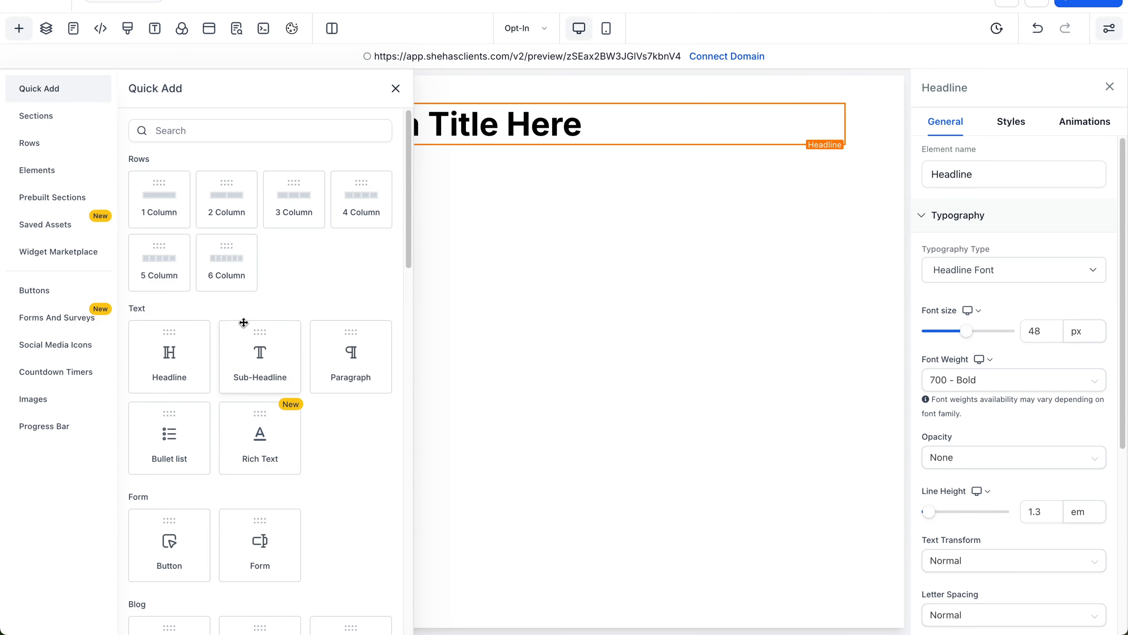
left_click_drag(254, 364, 446, 157)
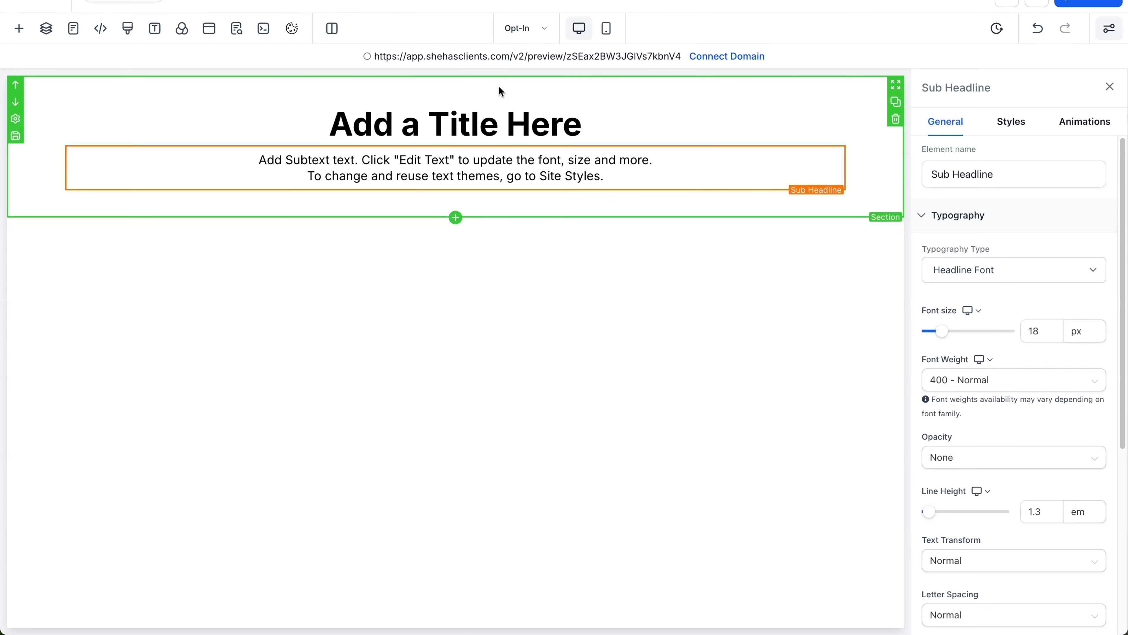
Step: Add a two-column row with an image in the right column, click action None
left_click(455, 218)
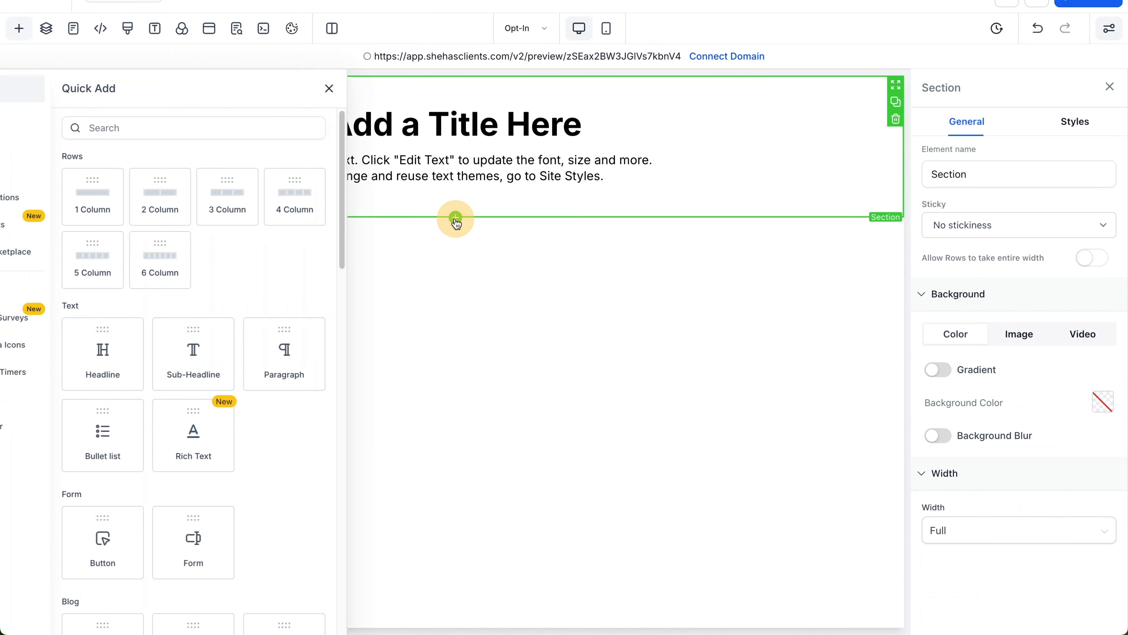
left_click_drag(221, 191, 407, 236)
mouse_move(383, 257)
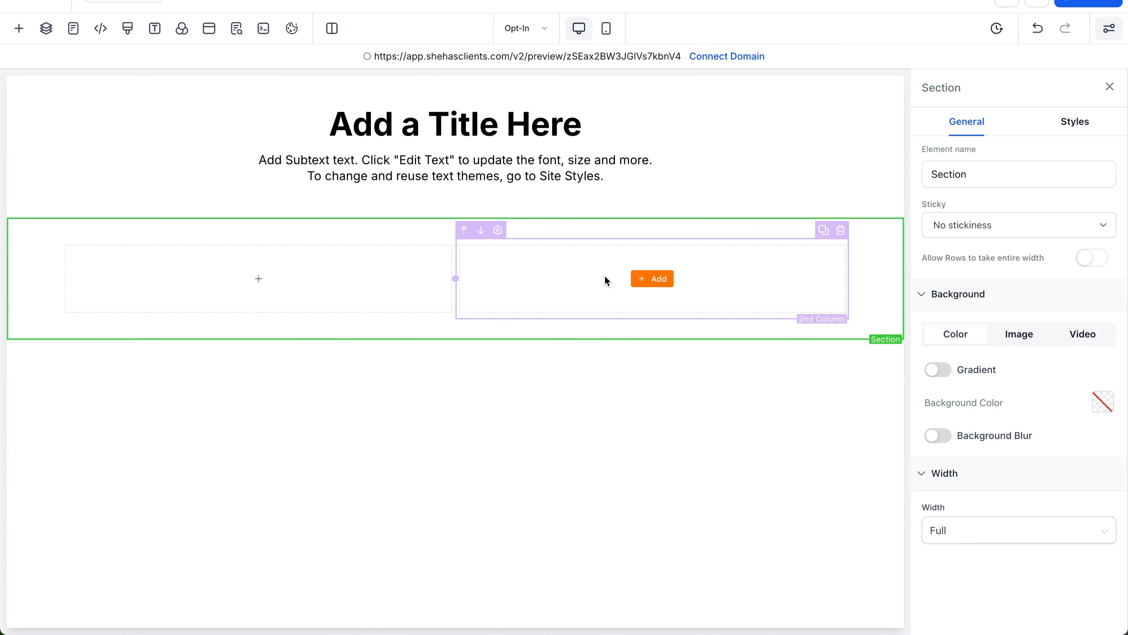
left_click(660, 282)
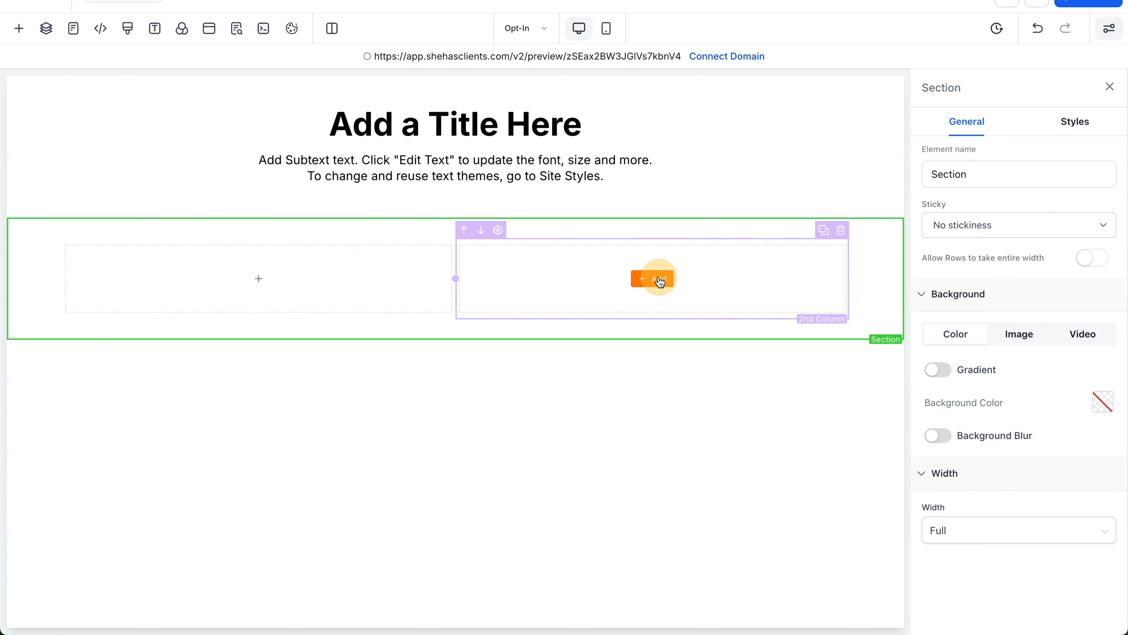
scroll(287, 400, "down", 8)
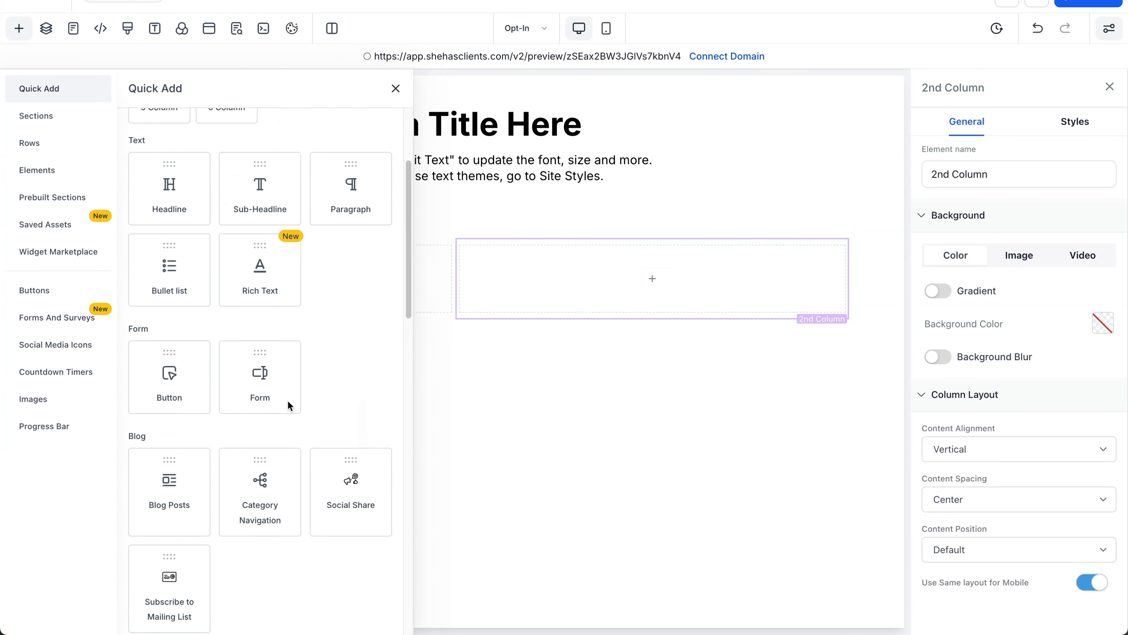
scroll(287, 401, "down", 3)
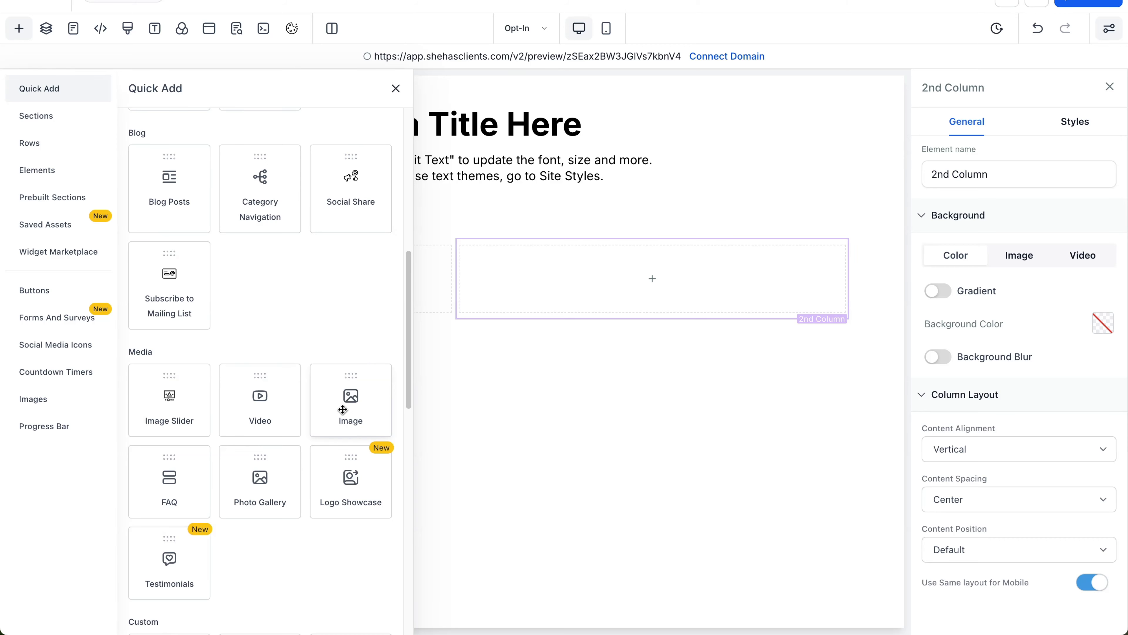
left_click_drag(342, 409, 571, 293)
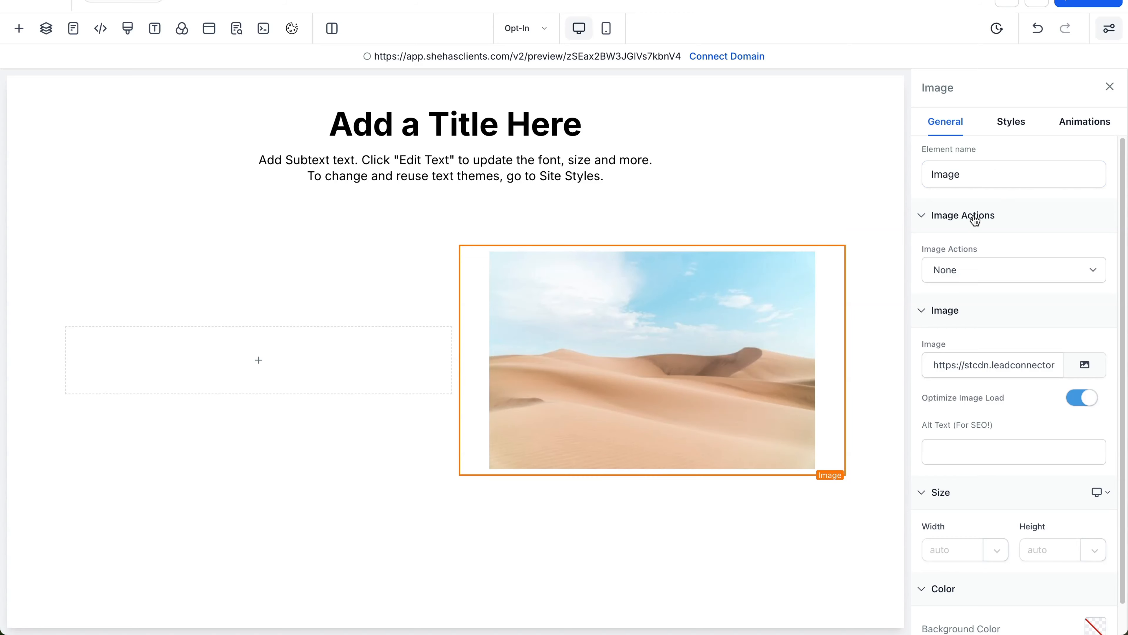
left_click(976, 263)
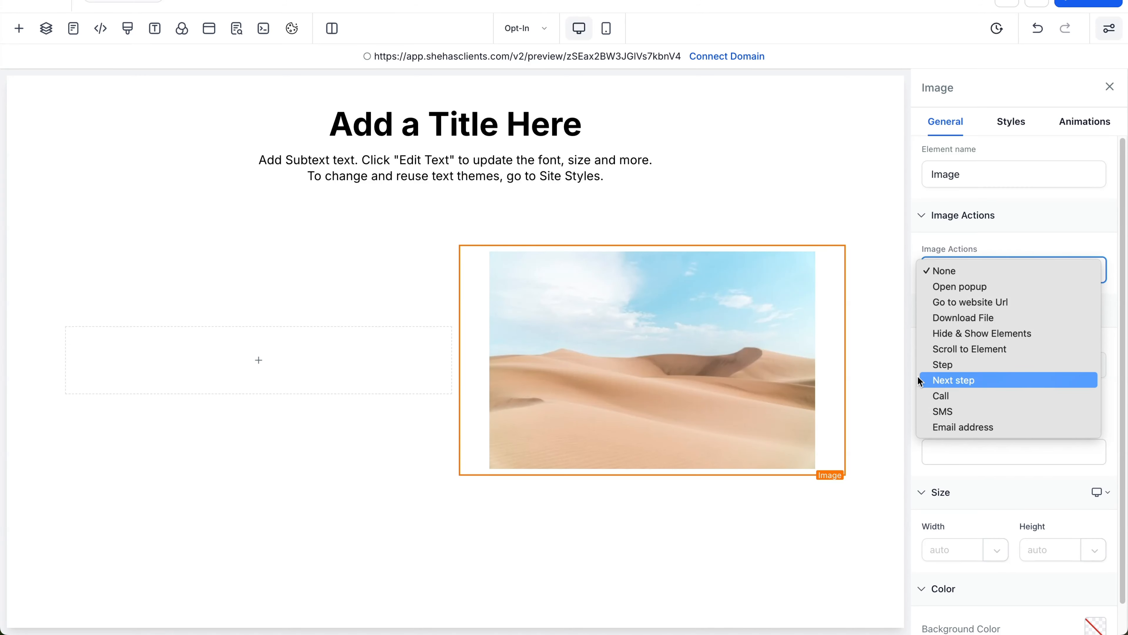
left_click(746, 349)
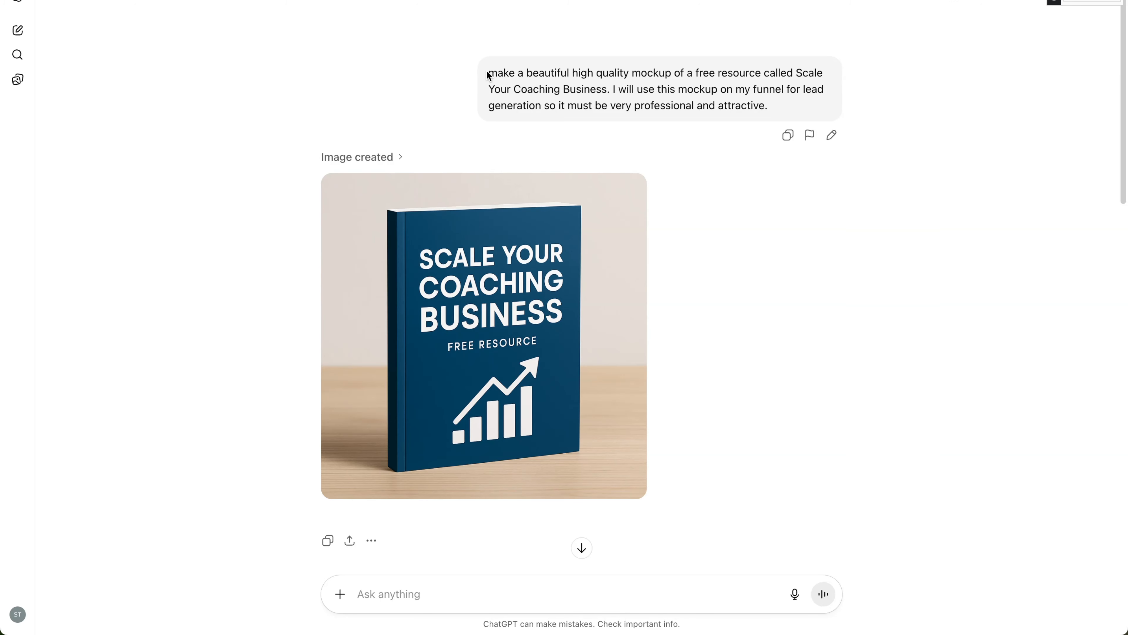
Step: Download ChatGPT's 'Scale Your Coaching Business' book mockup image
scroll(400, 466, "down", 1)
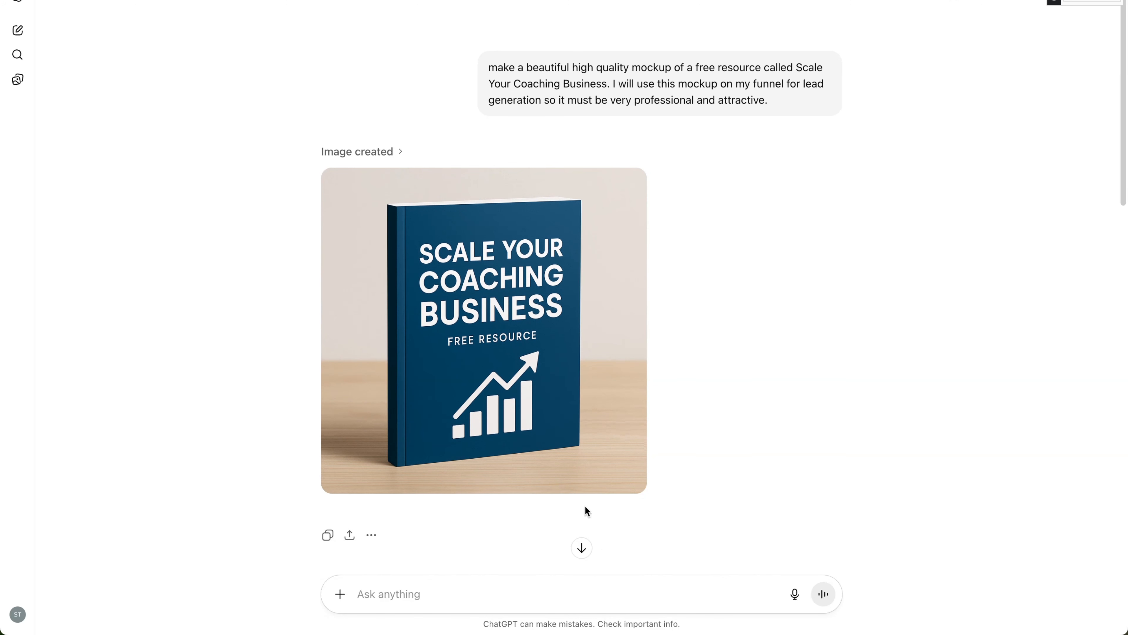
mouse_move(583, 432)
left_click(391, 477)
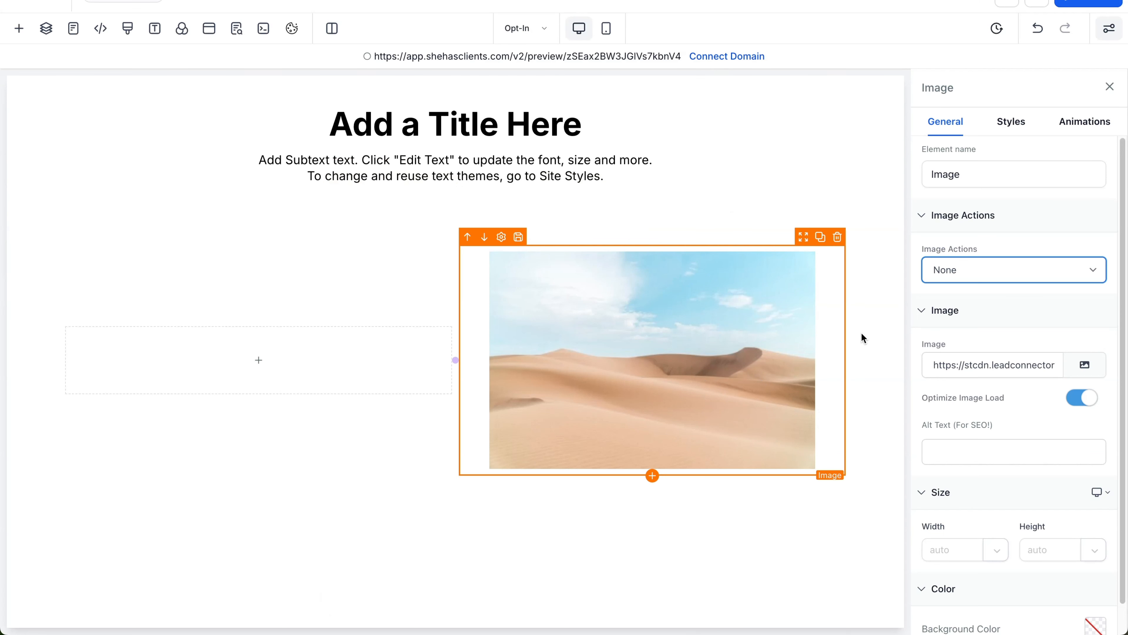
Step: Swap the desert placeholder for the book mockup picked from Media Storage
left_click(956, 310)
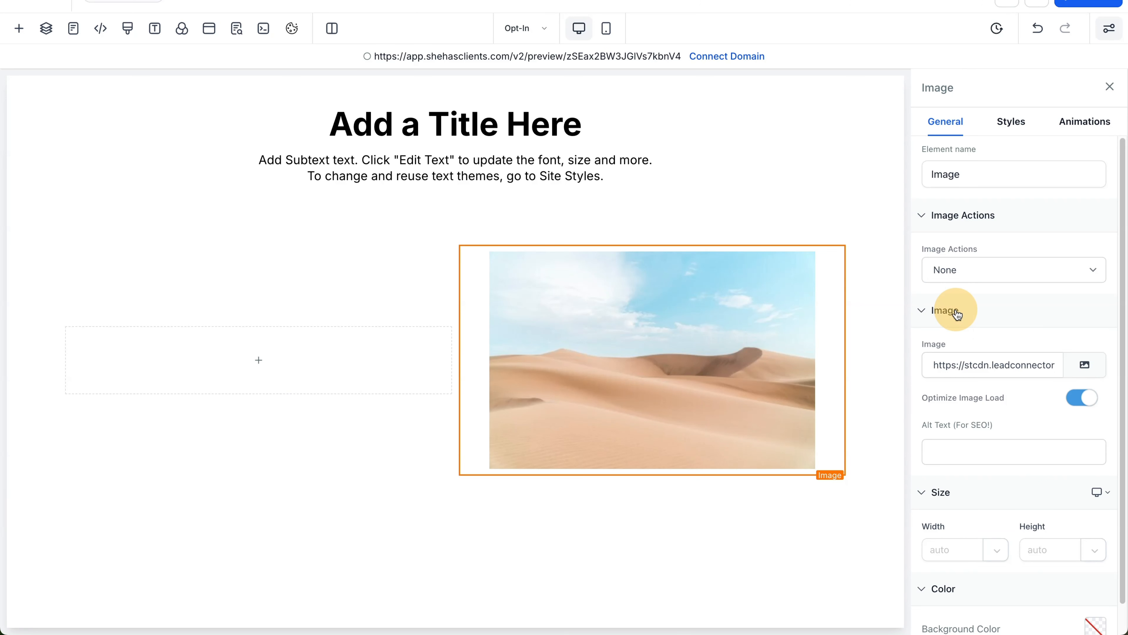
left_click(932, 312)
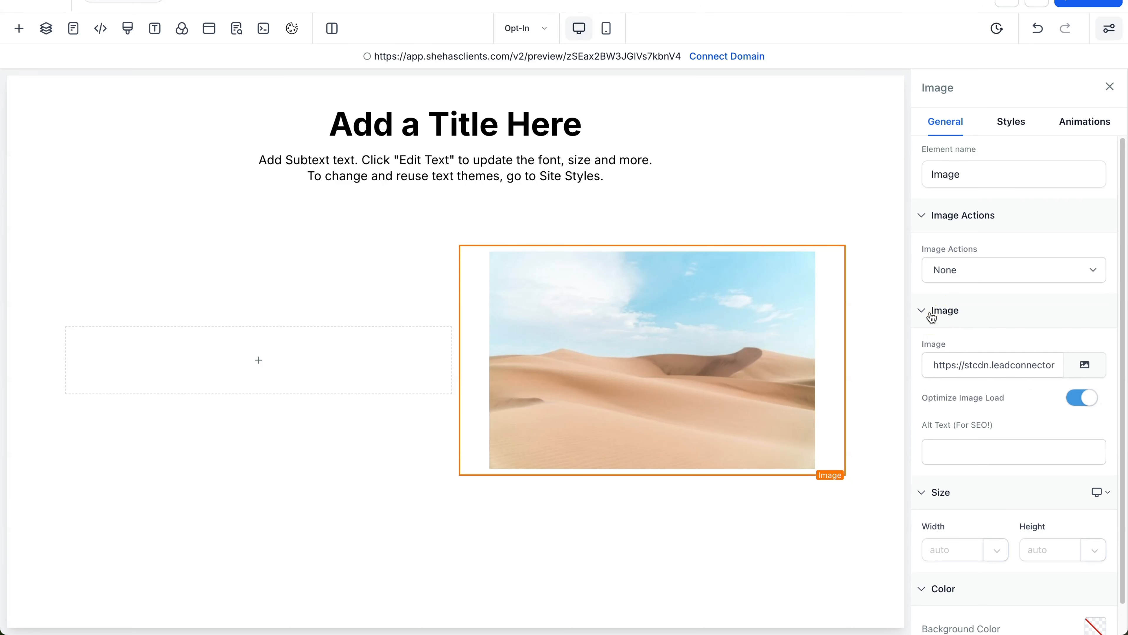
left_click(1085, 366)
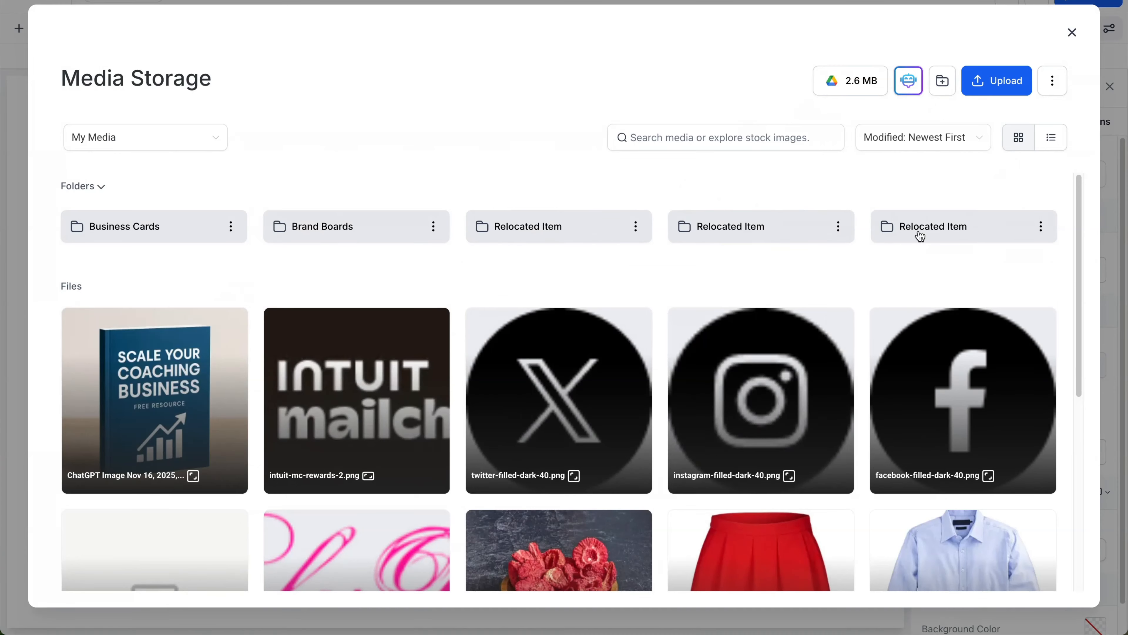
left_click(124, 370)
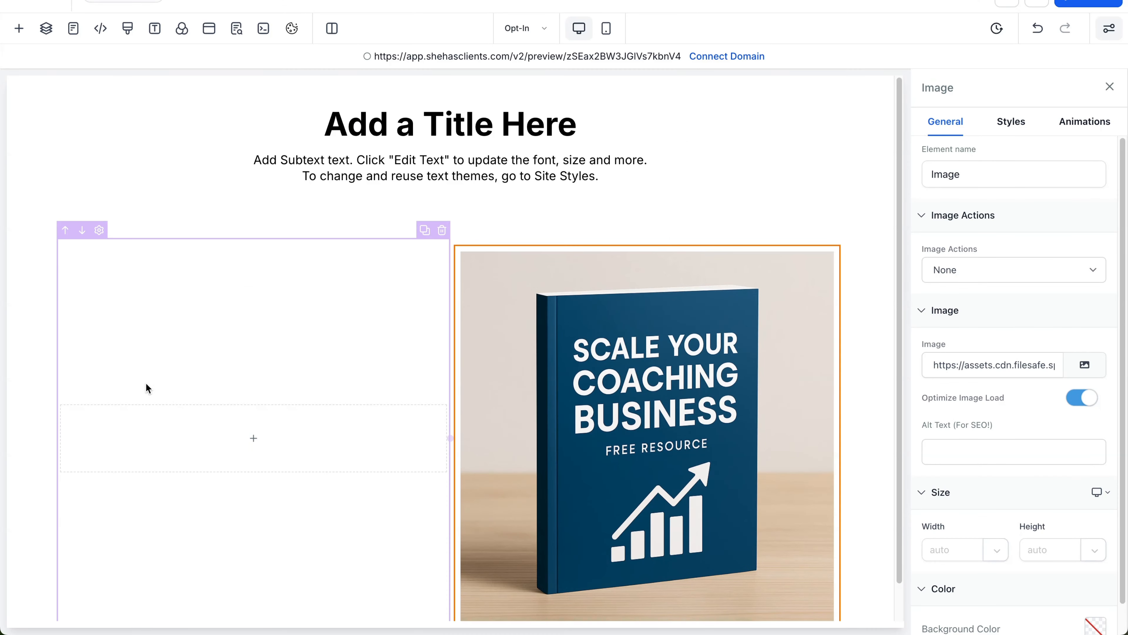
Step: Fill the left column with a headline and a sub-headline beneath it
left_click(253, 437)
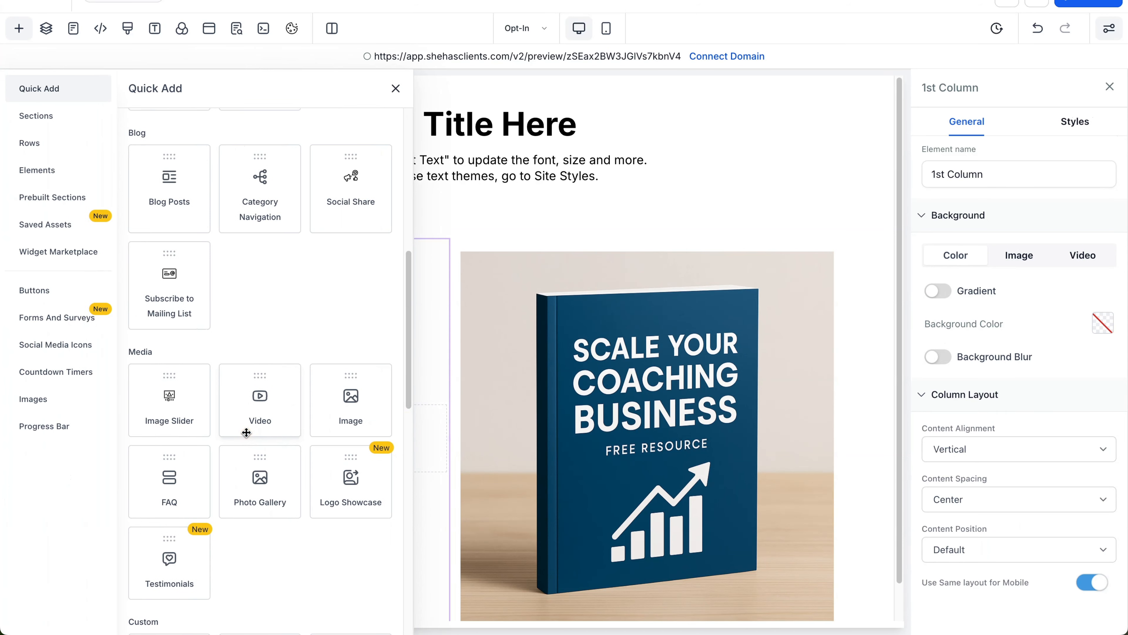
scroll(239, 311, "up", 10)
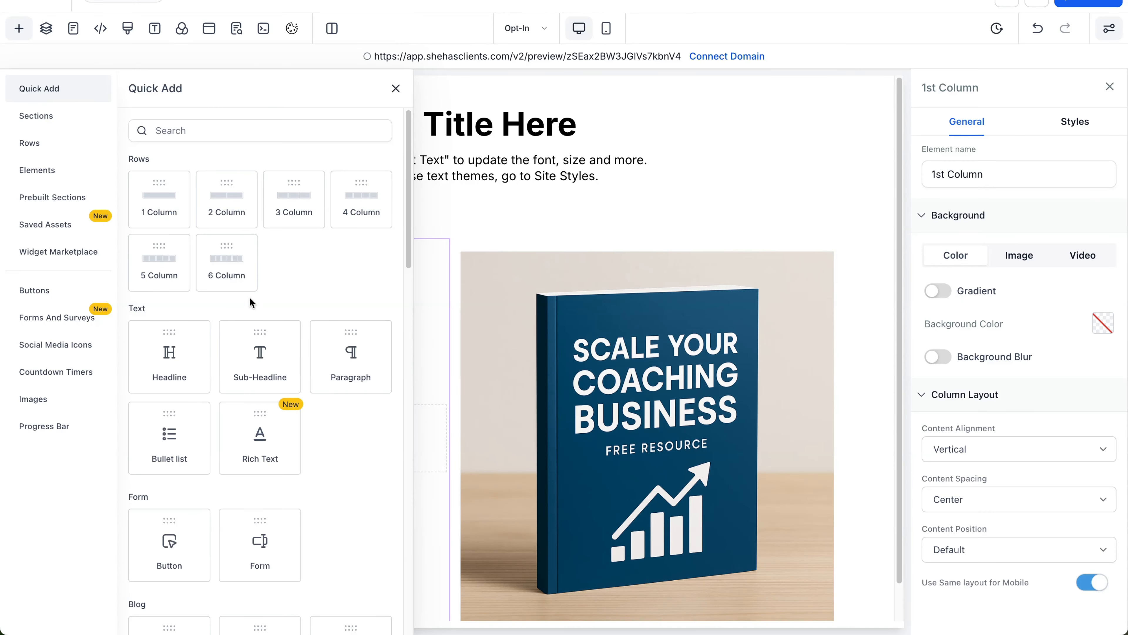
scroll(187, 317, "down", 1)
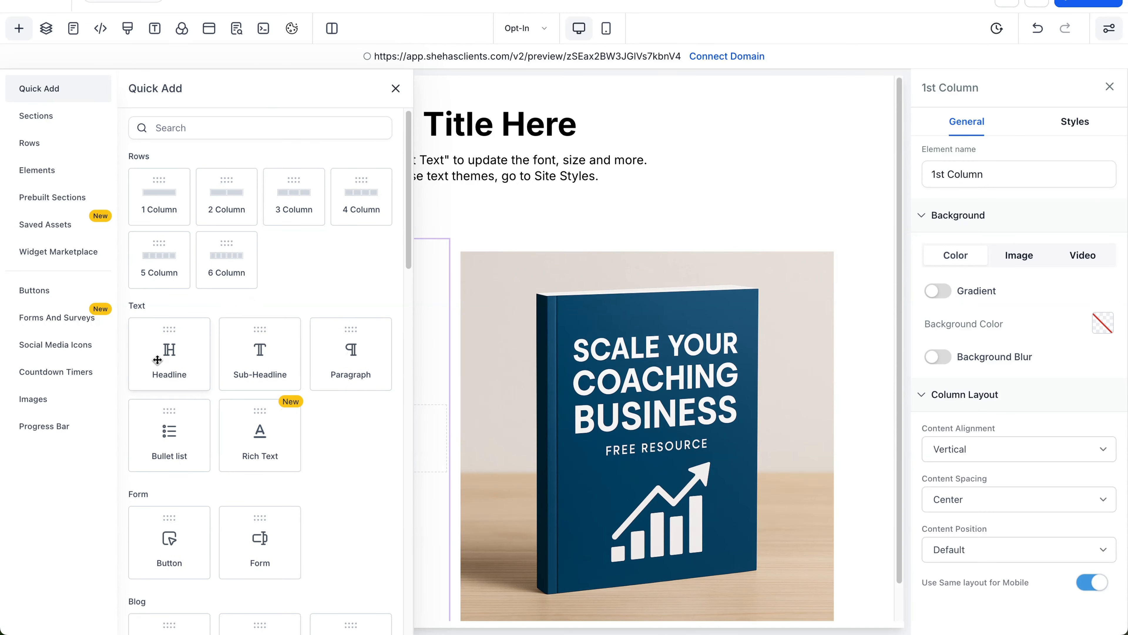
left_click(161, 346)
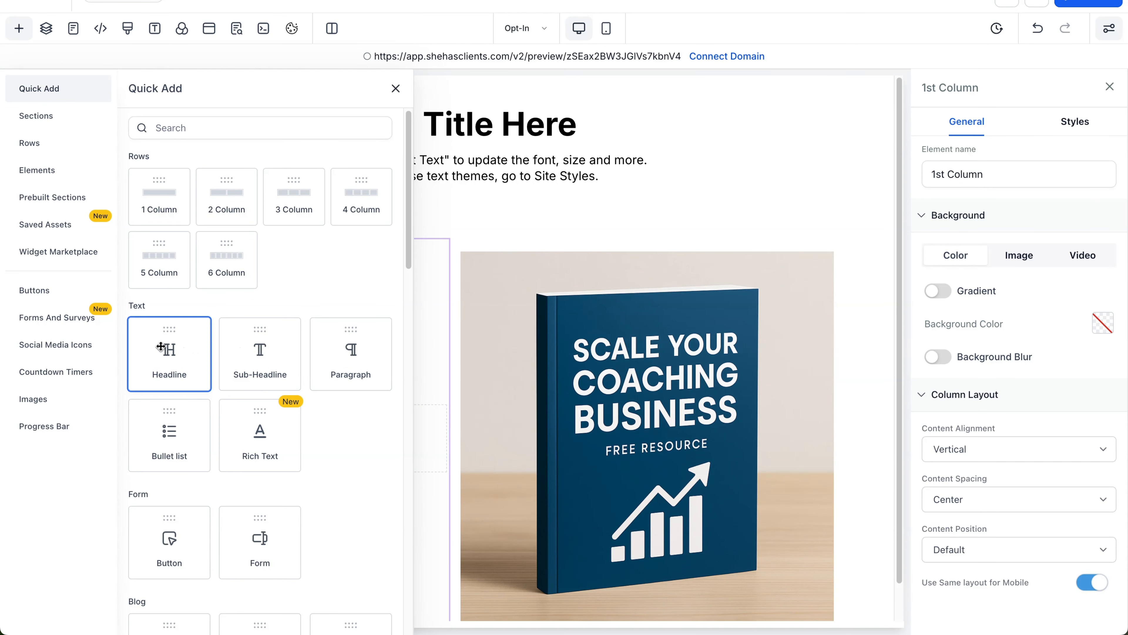
left_click_drag(161, 346, 281, 340)
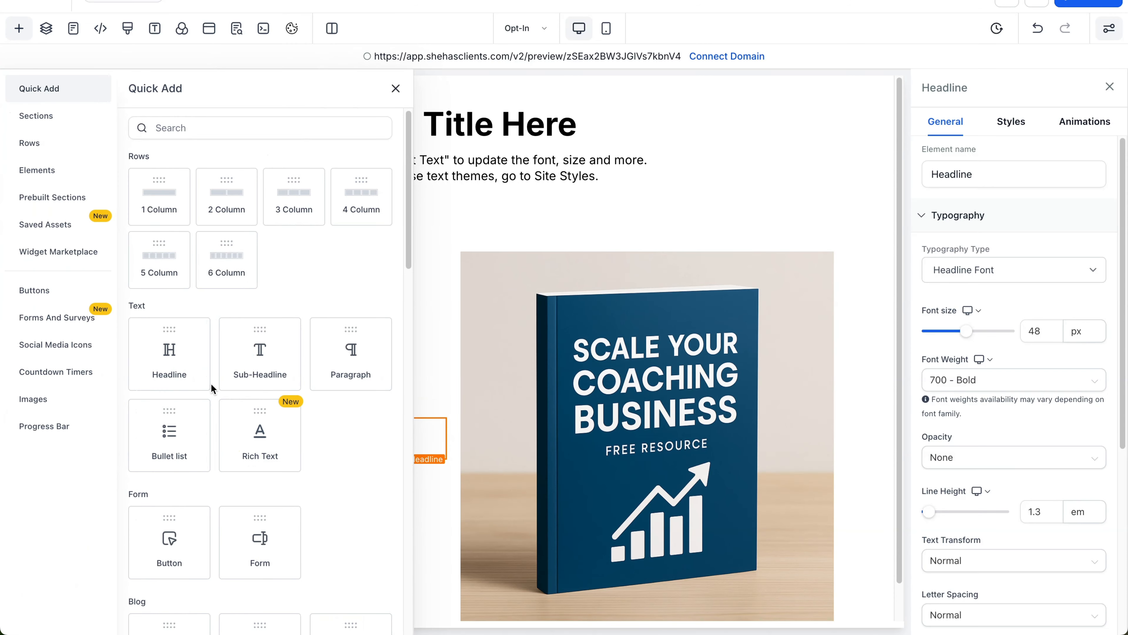
left_click_drag(230, 357, 268, 481)
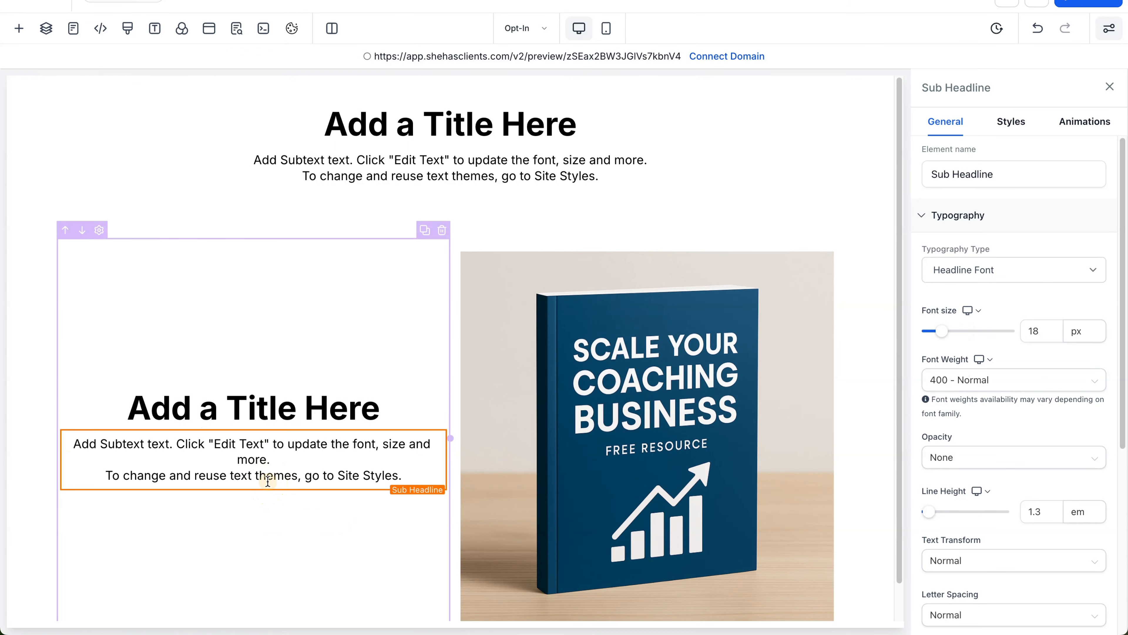
scroll(267, 480, "down", 1)
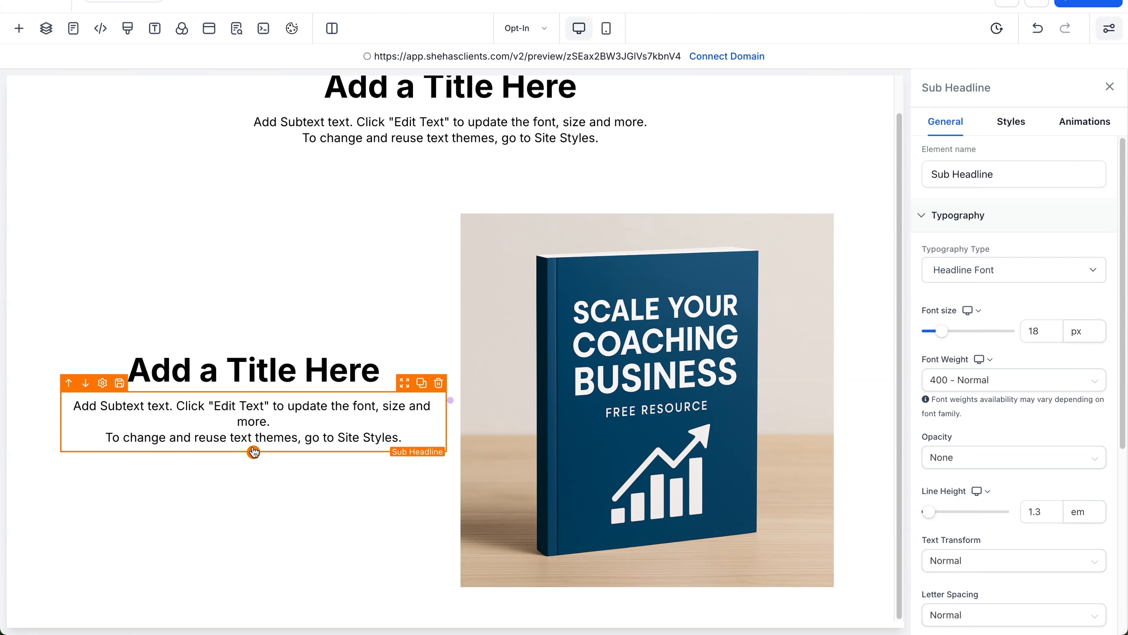
Step: Search elements for 'Button' and drop a Get Started button under the left sub-headline
scroll(200, 401, "down", 12)
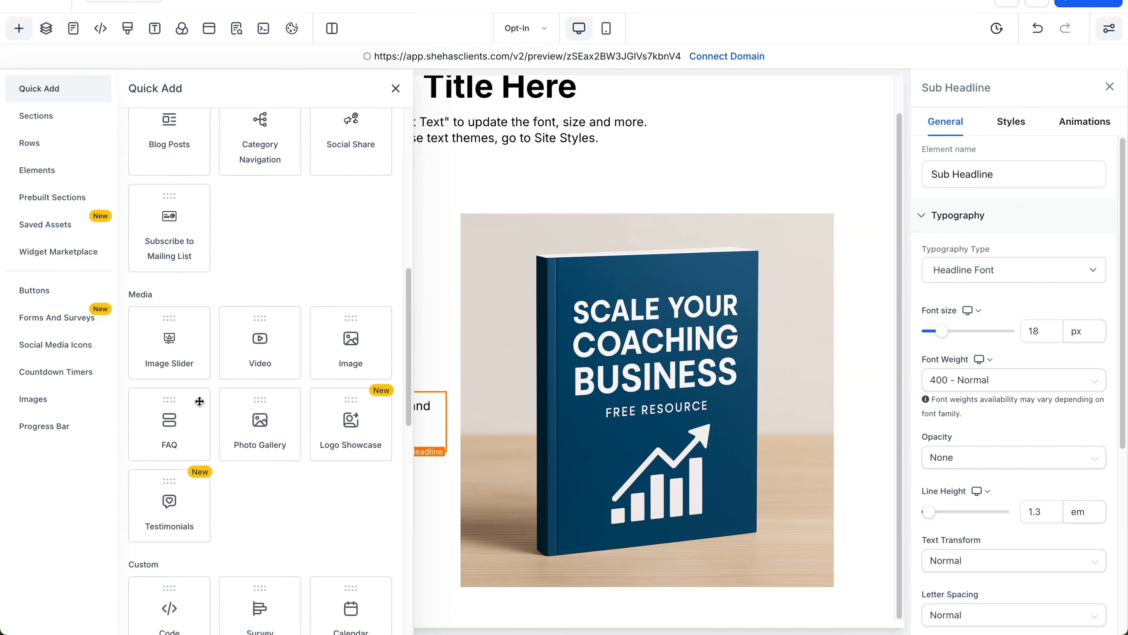
scroll(199, 402, "down", 9)
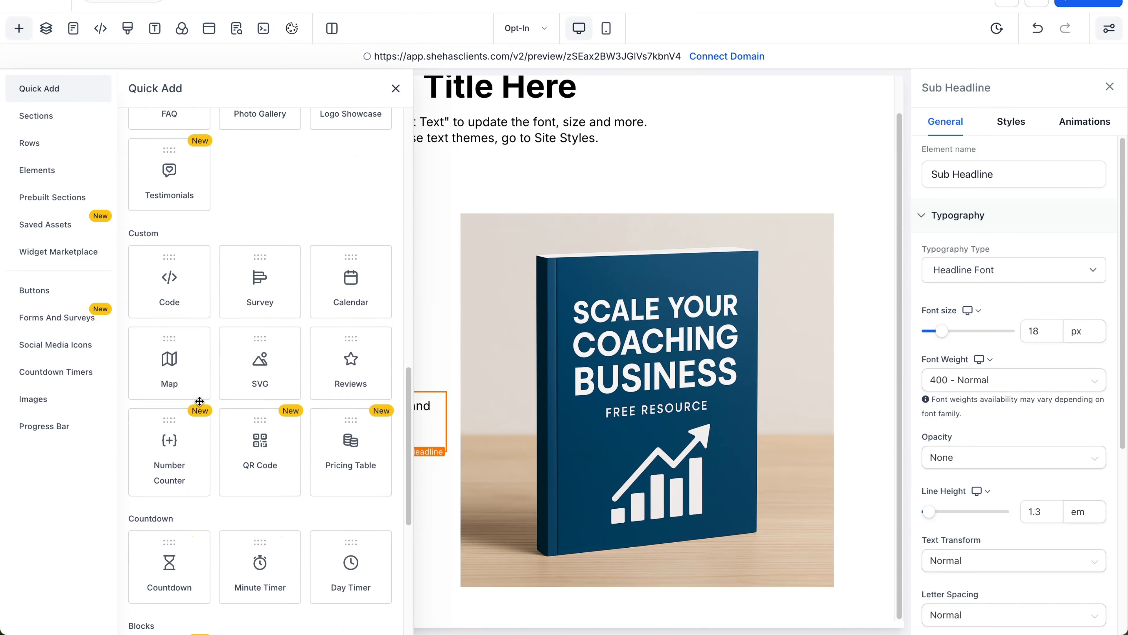
scroll(200, 401, "down", 3)
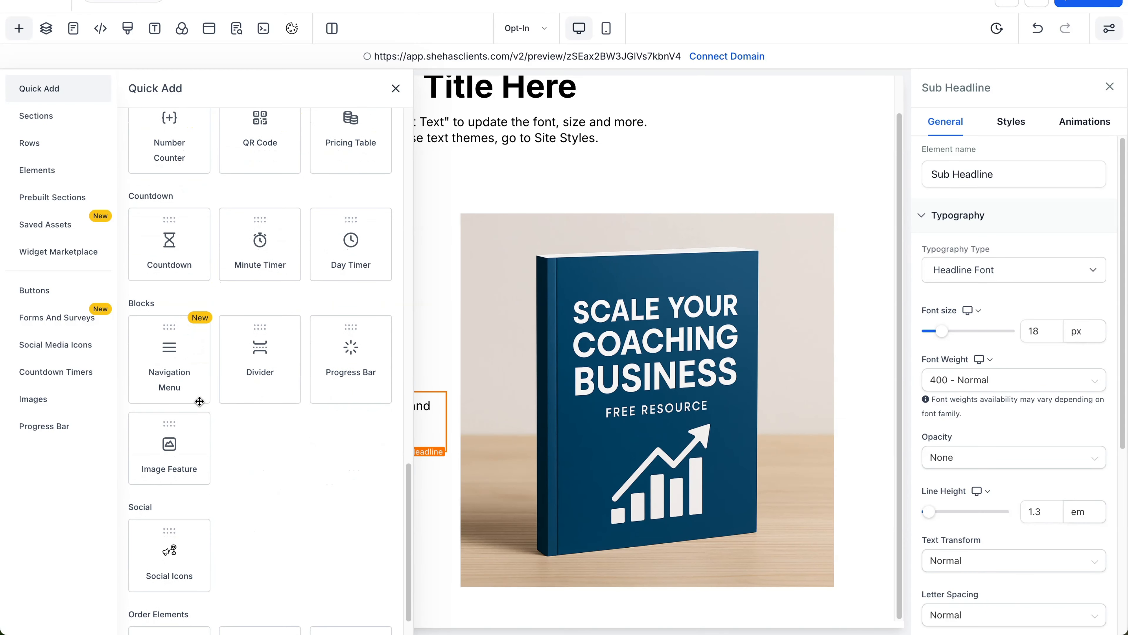
scroll(200, 401, "up", 8)
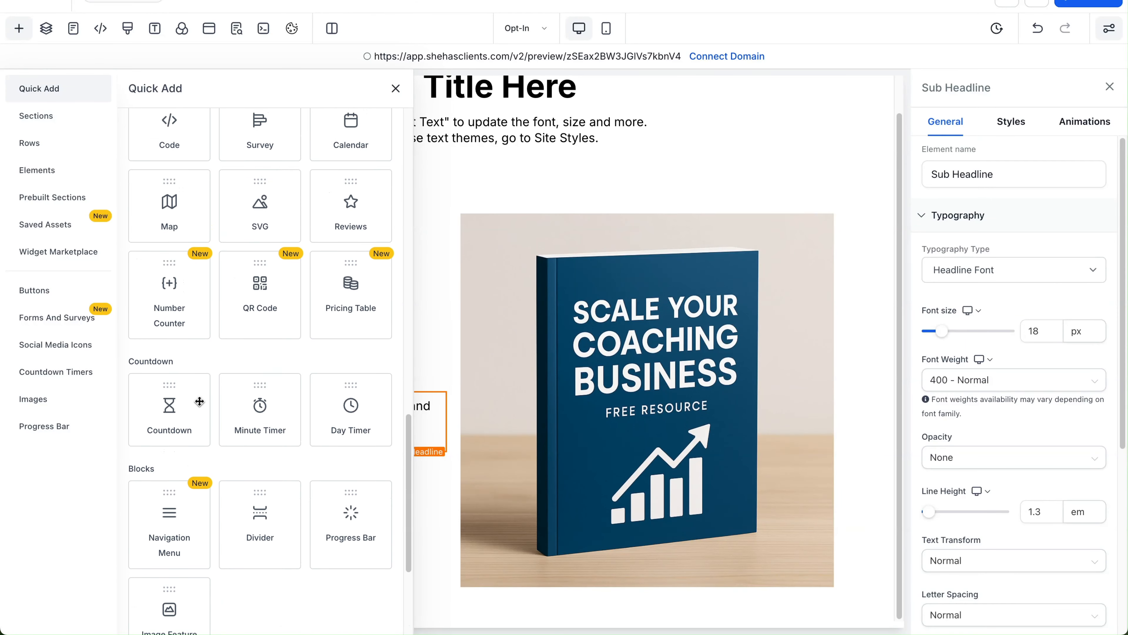
scroll(200, 401, "up", 10)
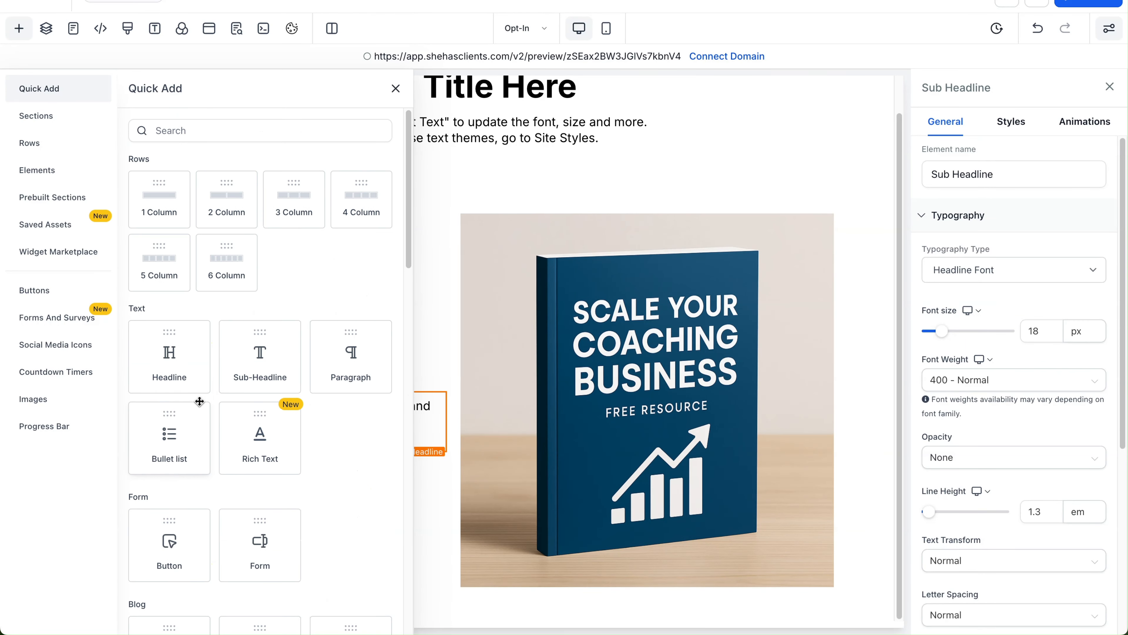
left_click(171, 130)
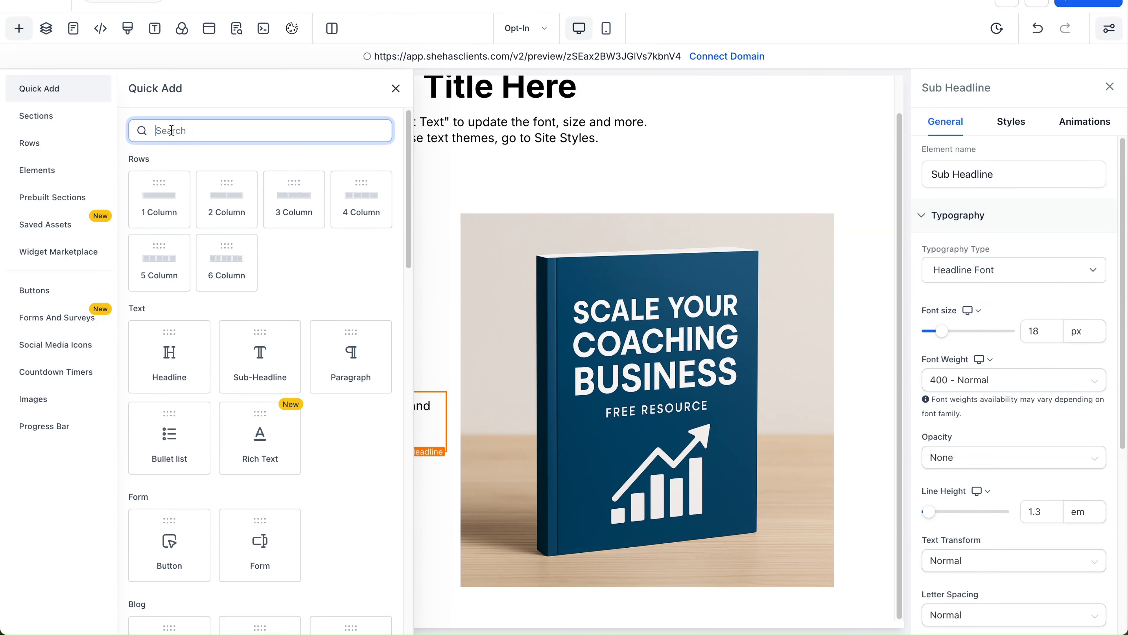
type("Button")
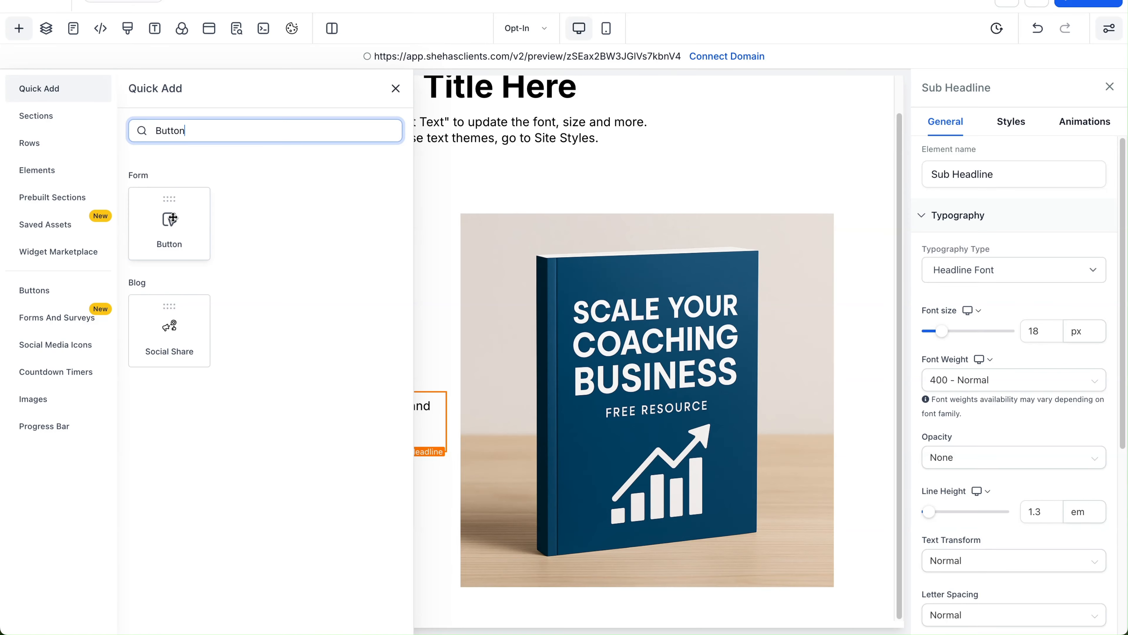
left_click_drag(170, 218, 294, 462)
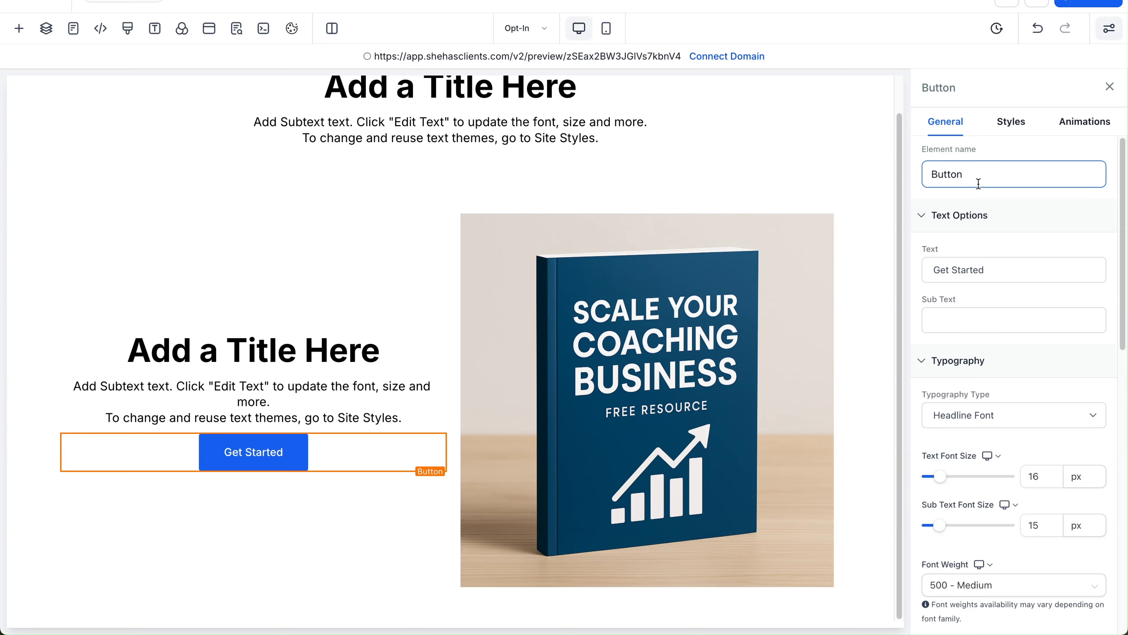
Step: Give the button a 0px border radius and keep it centre-aligned
scroll(986, 252, "down", 3)
scroll(984, 247, "down", 10)
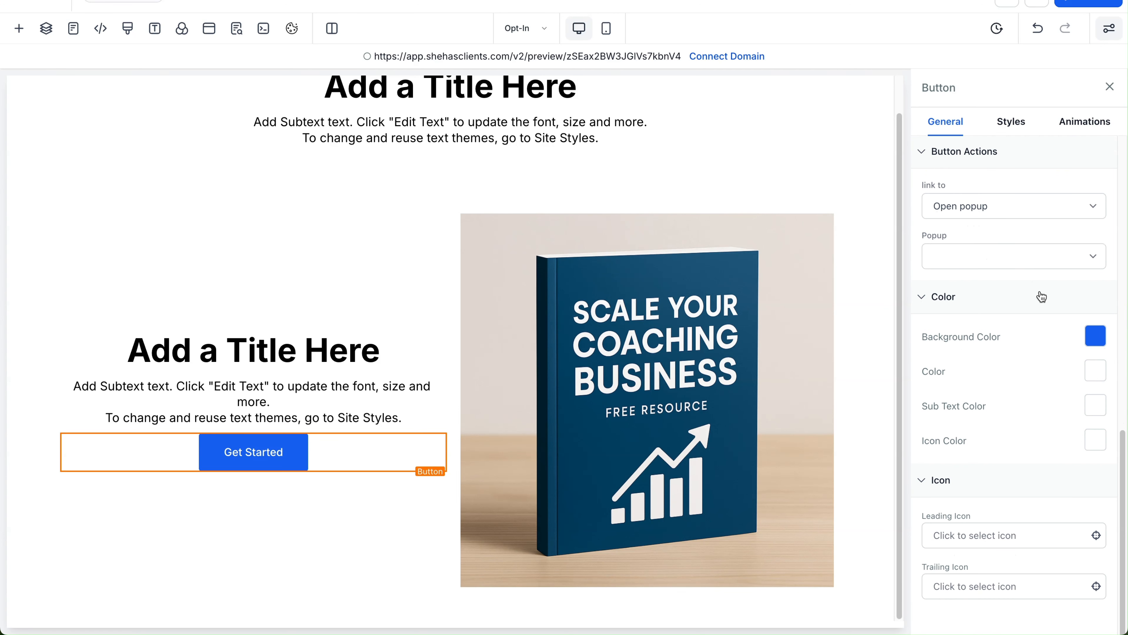
scroll(1028, 287, "up", 5)
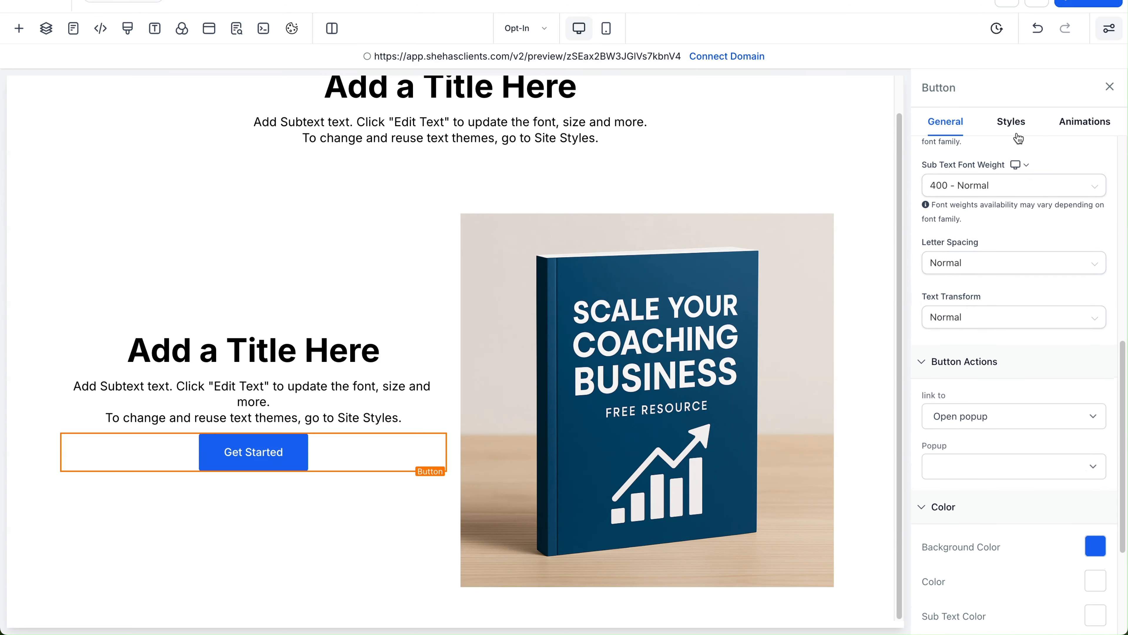
left_click(1011, 121)
scroll(1020, 223, "down", 10)
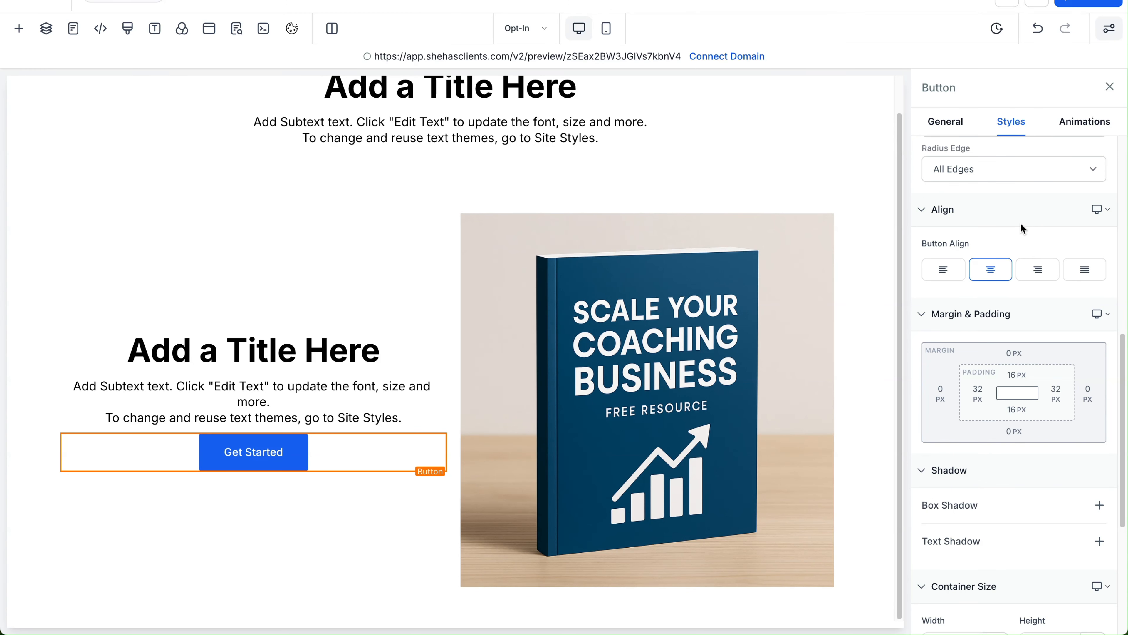
scroll(1019, 221, "up", 10)
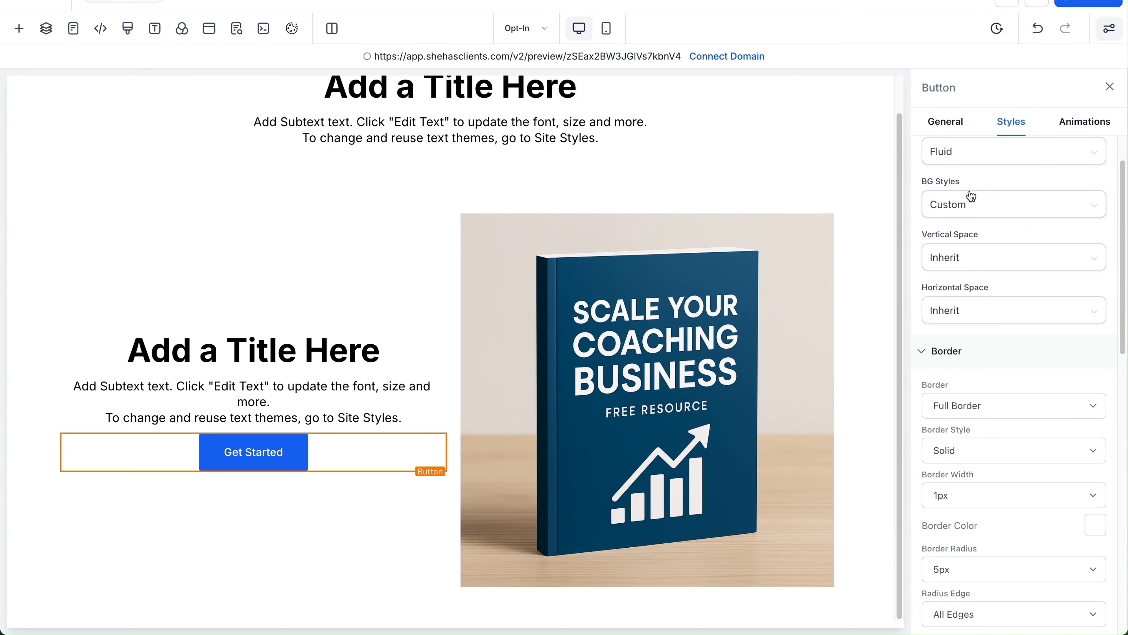
scroll(969, 197, "down", 3)
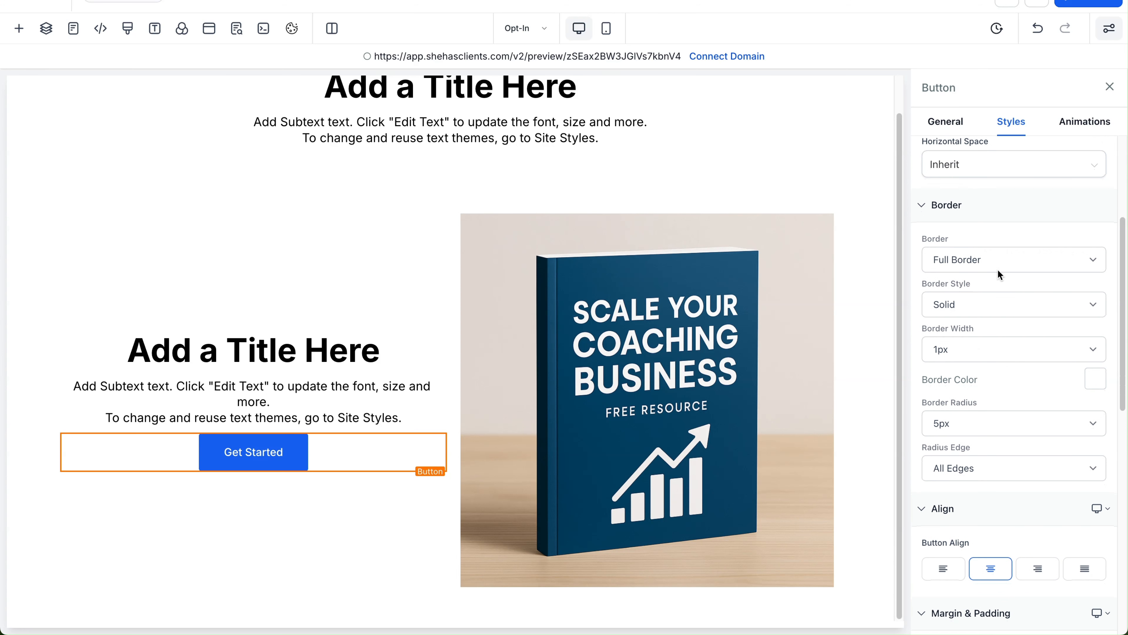
scroll(1004, 303, "down", 4)
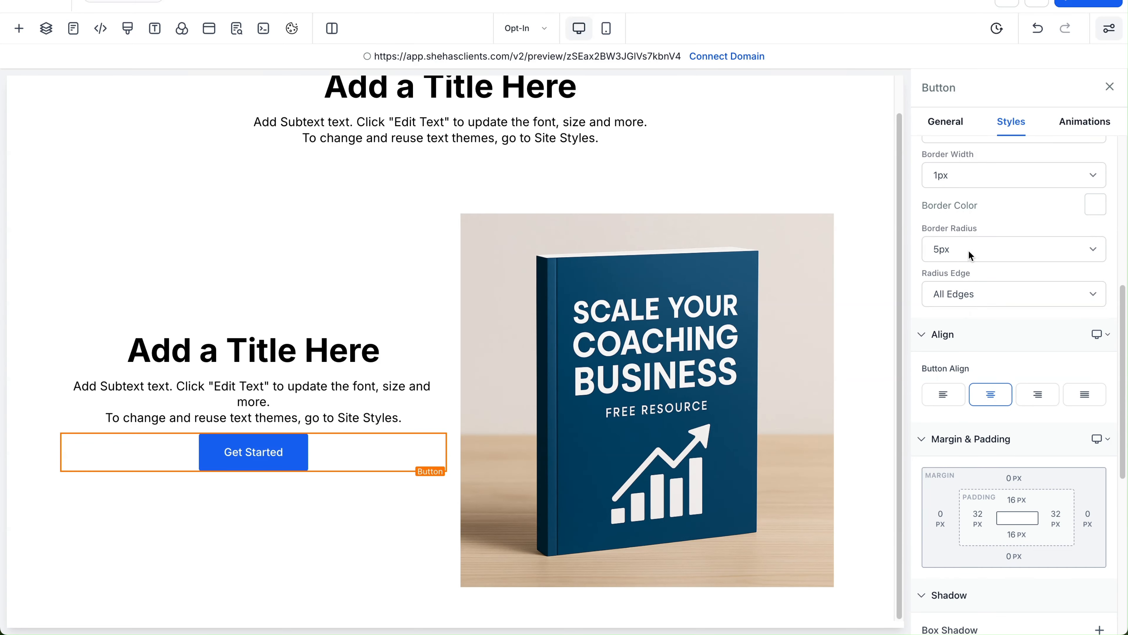
left_click(969, 249)
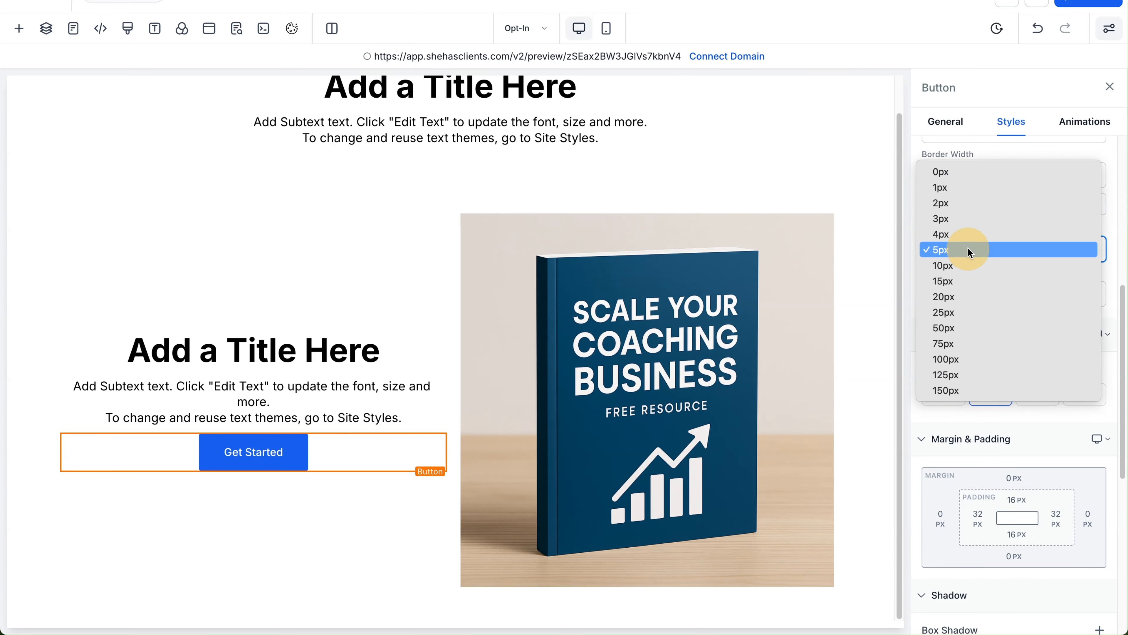
left_click(967, 174)
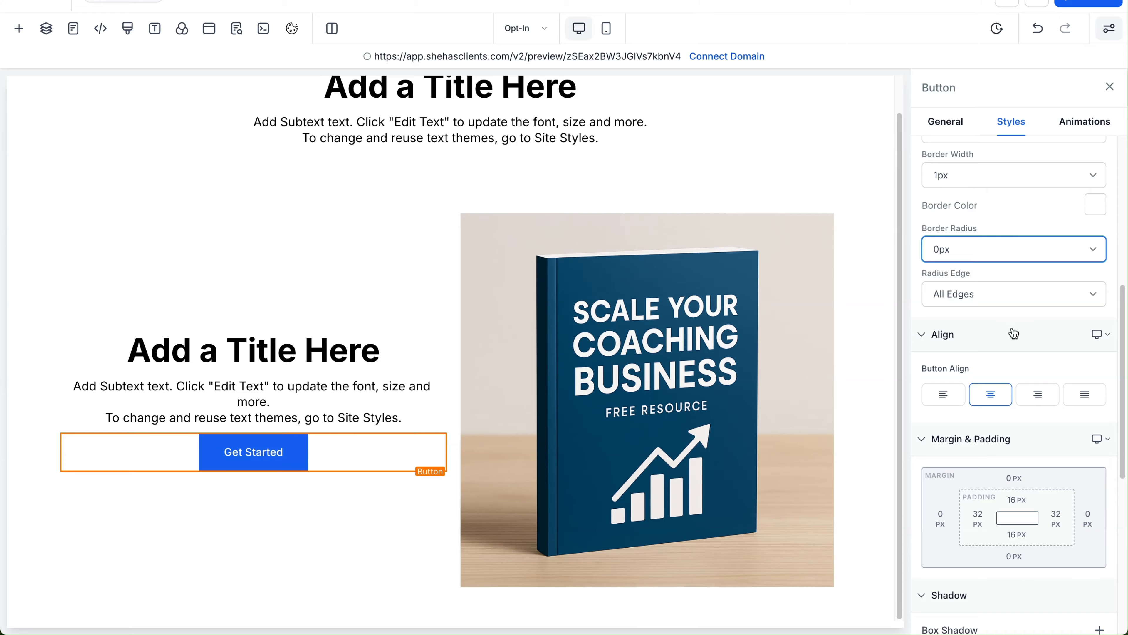
scroll(1014, 333, "down", 4)
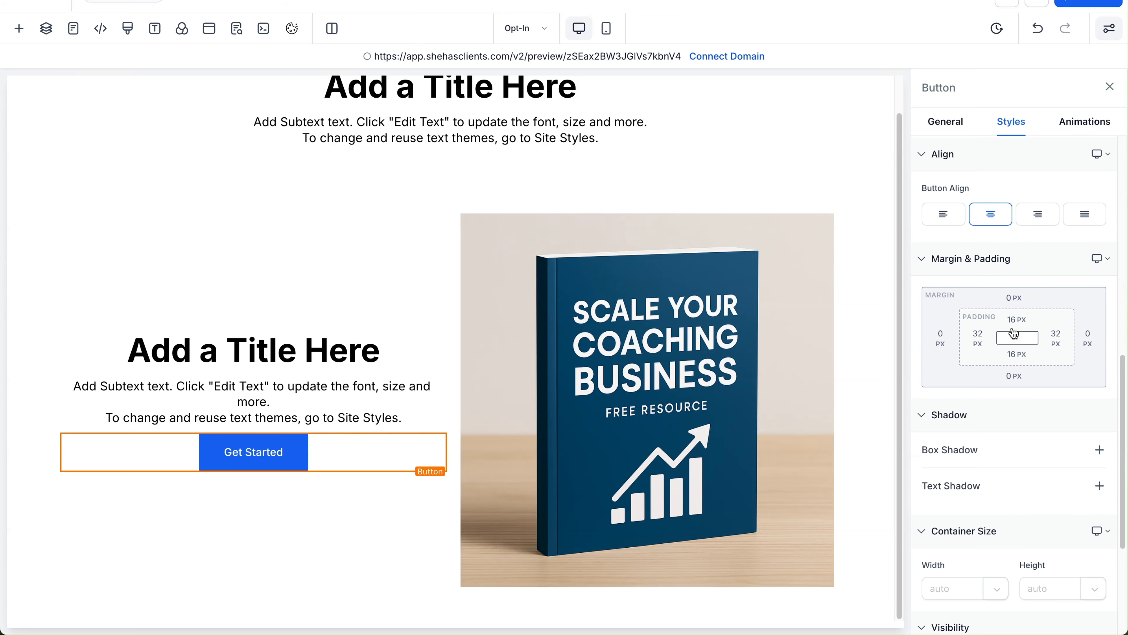
left_click(938, 217)
left_click(989, 217)
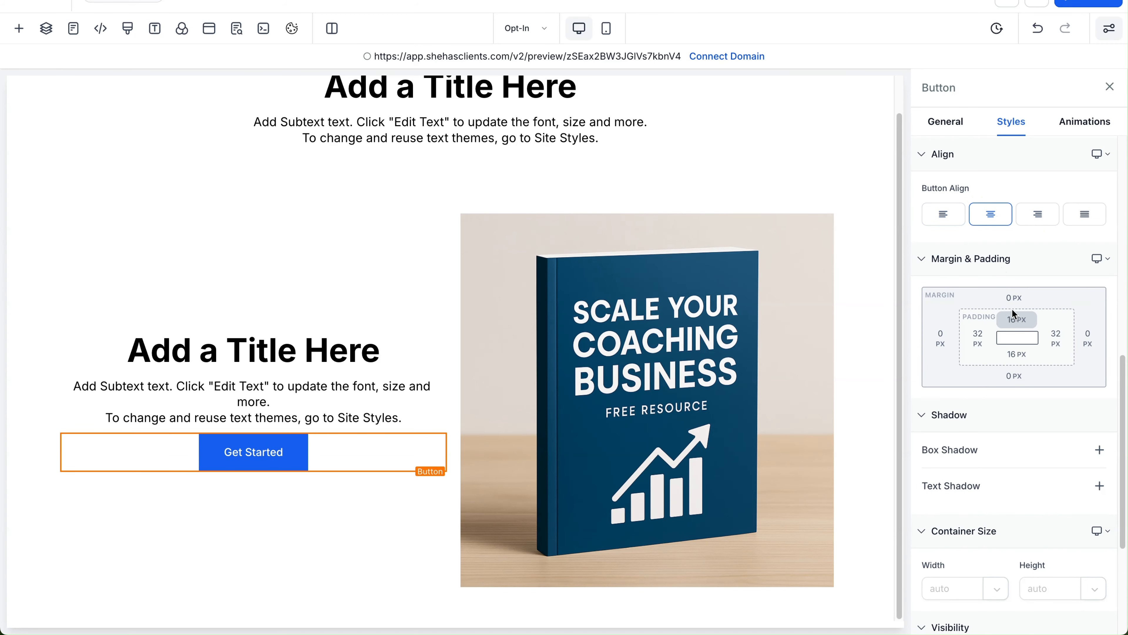
Step: Set the button's top padding to 15 px
left_click(1020, 320)
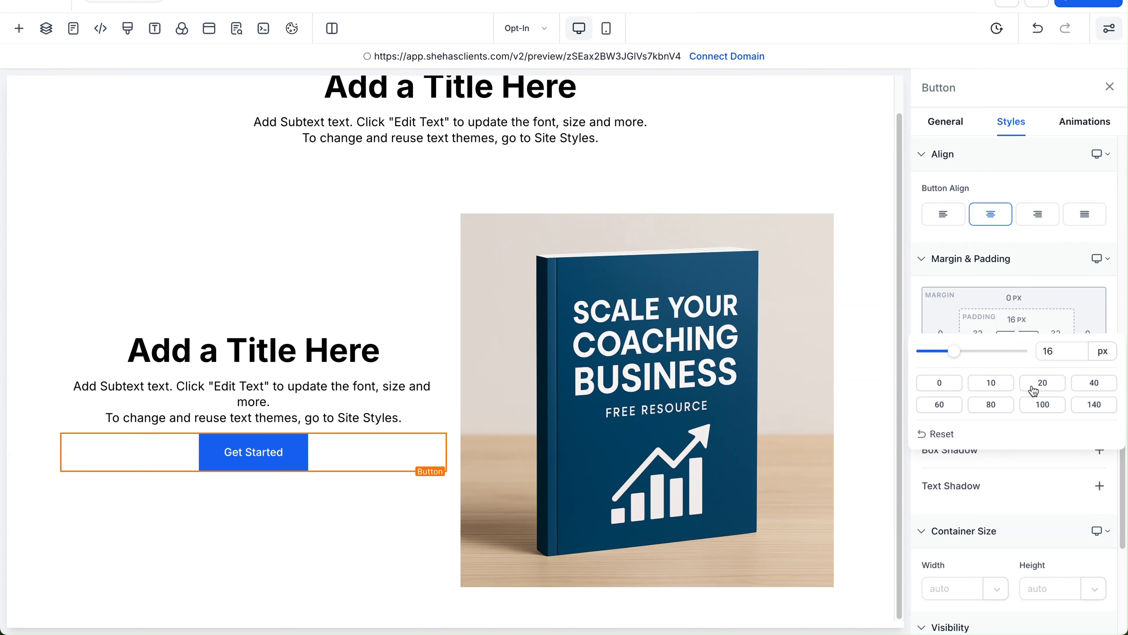
left_click(1096, 385)
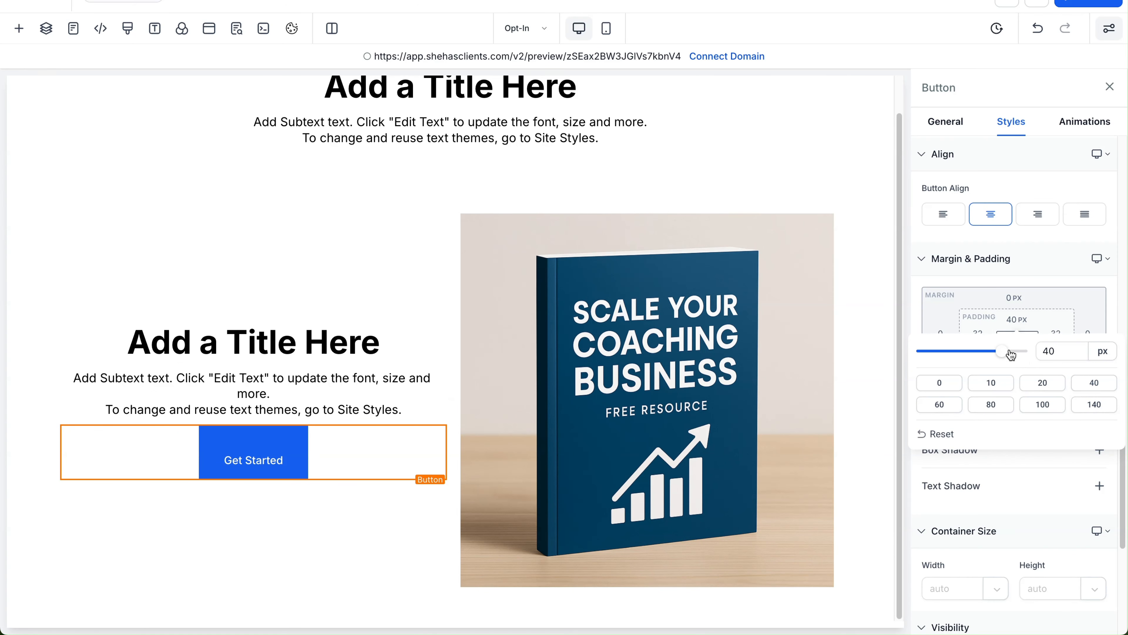
left_click(1064, 359)
left_click_drag(1064, 354, 1031, 350)
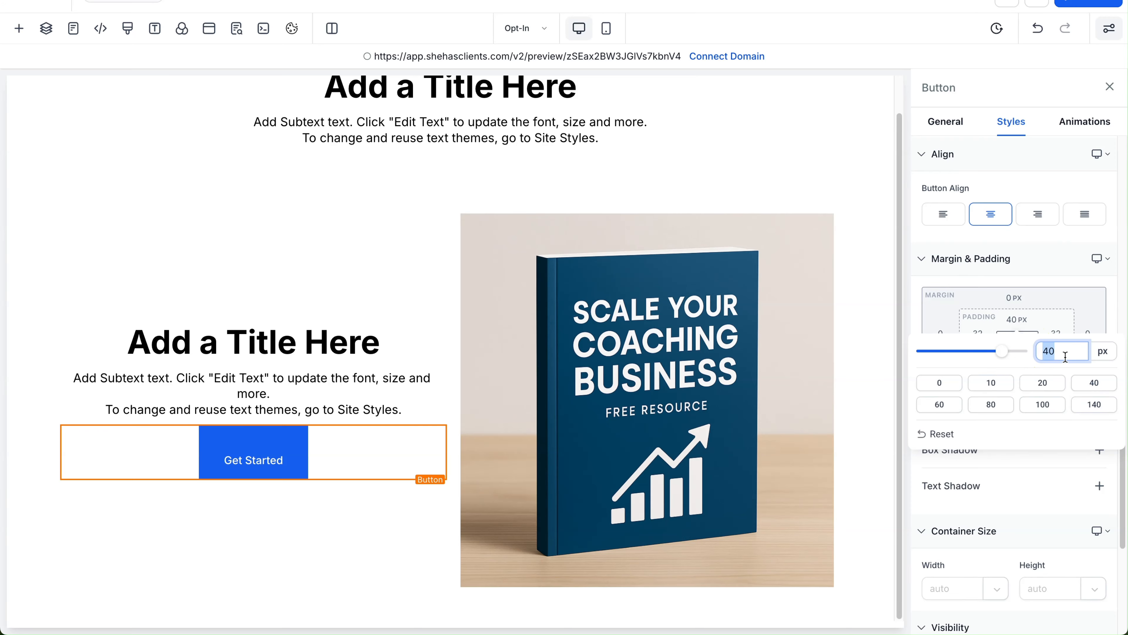
type("15")
left_click(1060, 266)
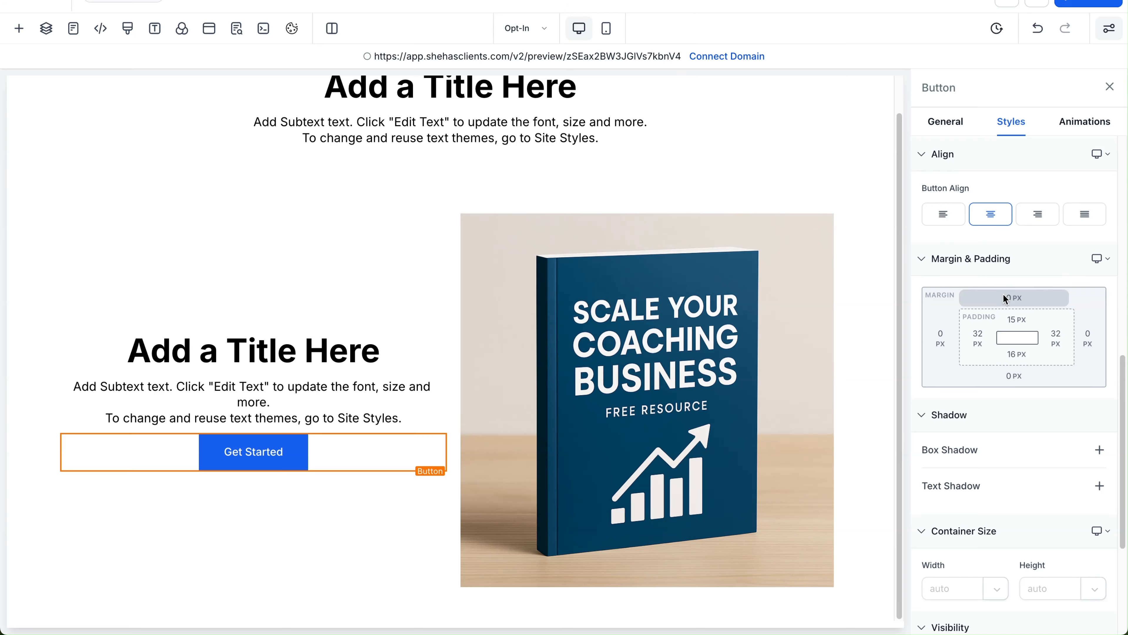
Step: Set the button's top margin to 20 px
left_click(1015, 297)
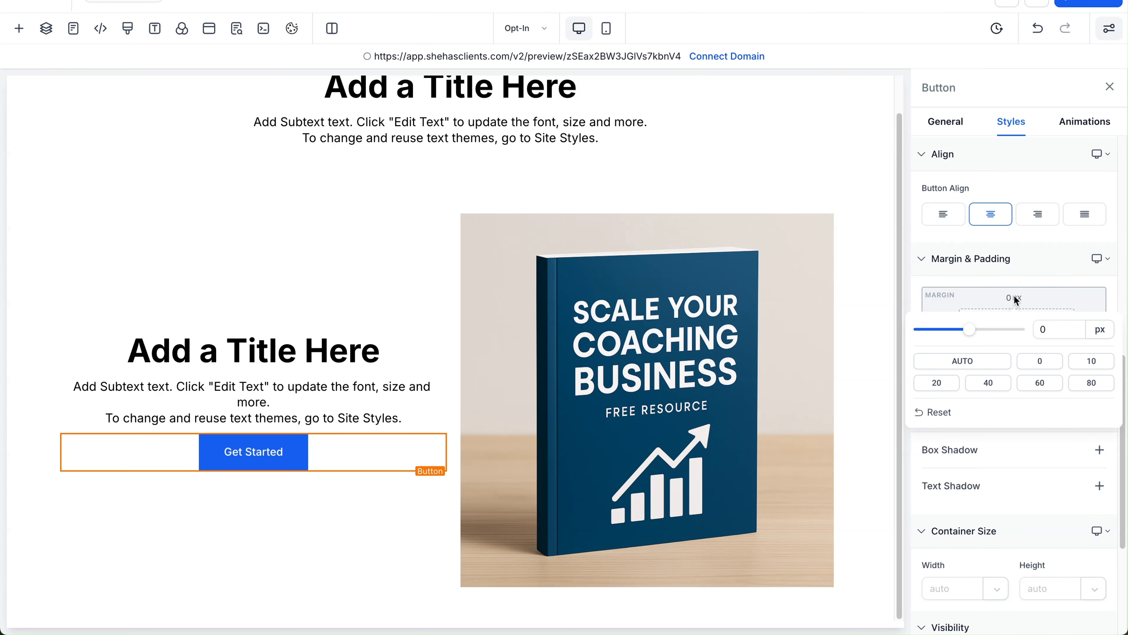
left_click(976, 389)
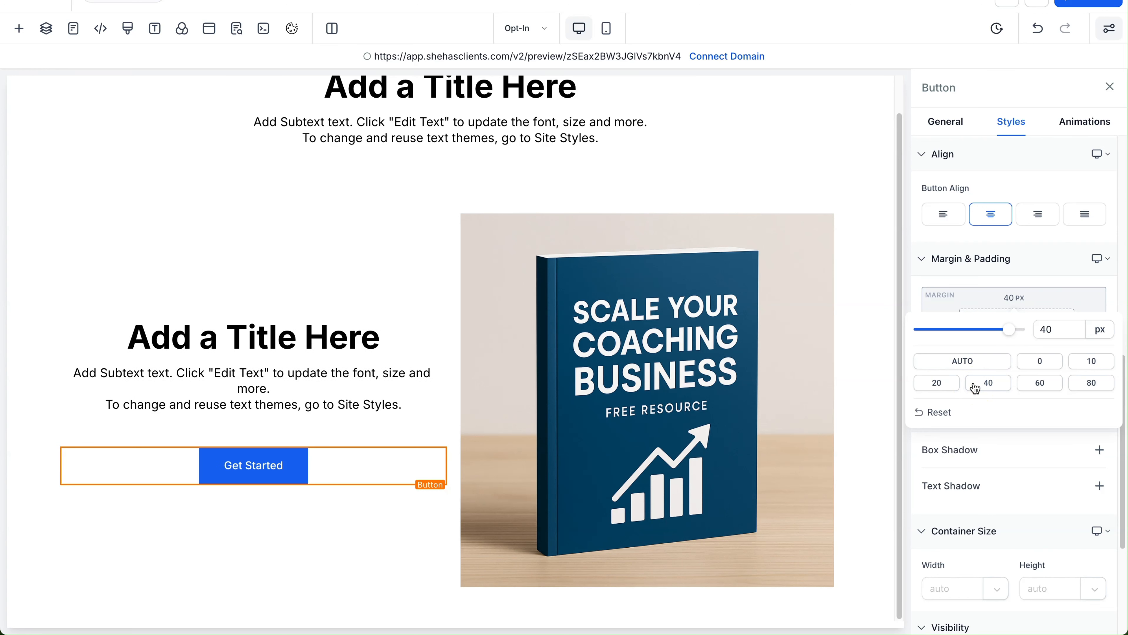
left_click(947, 383)
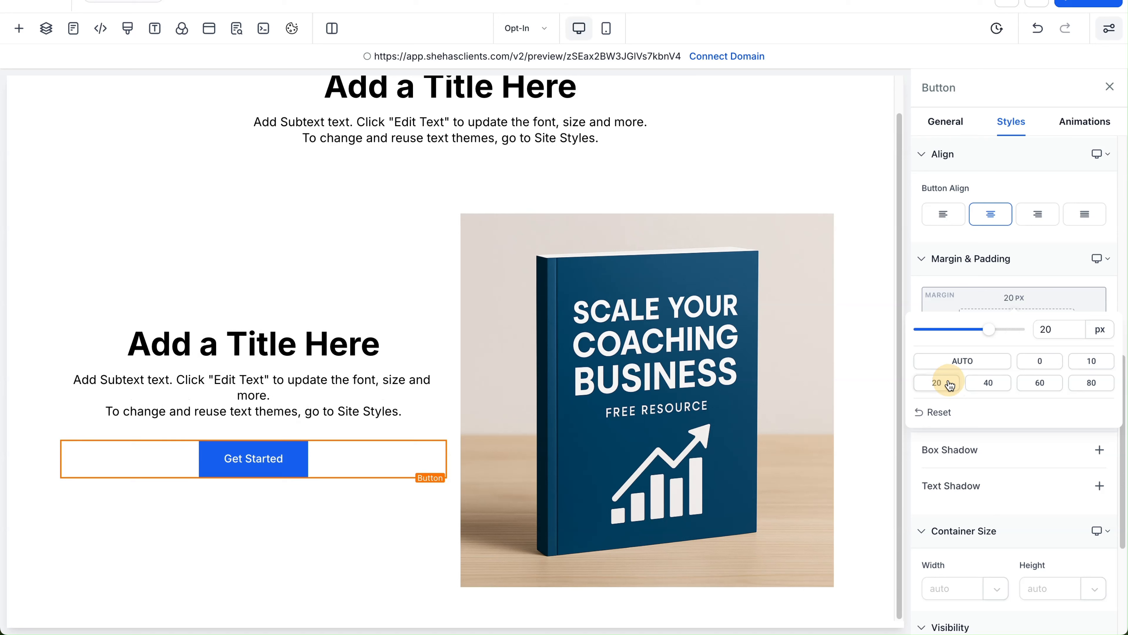
left_click(1032, 281)
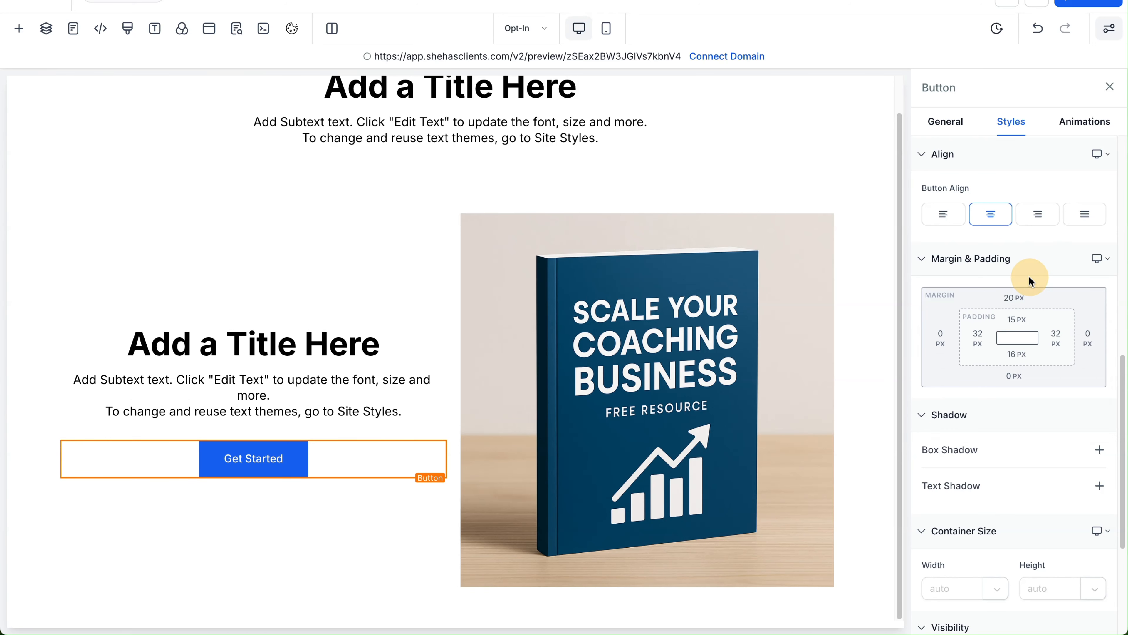
Step: Select the Get Started button and keep its typography type as Headline Font
left_click(322, 430)
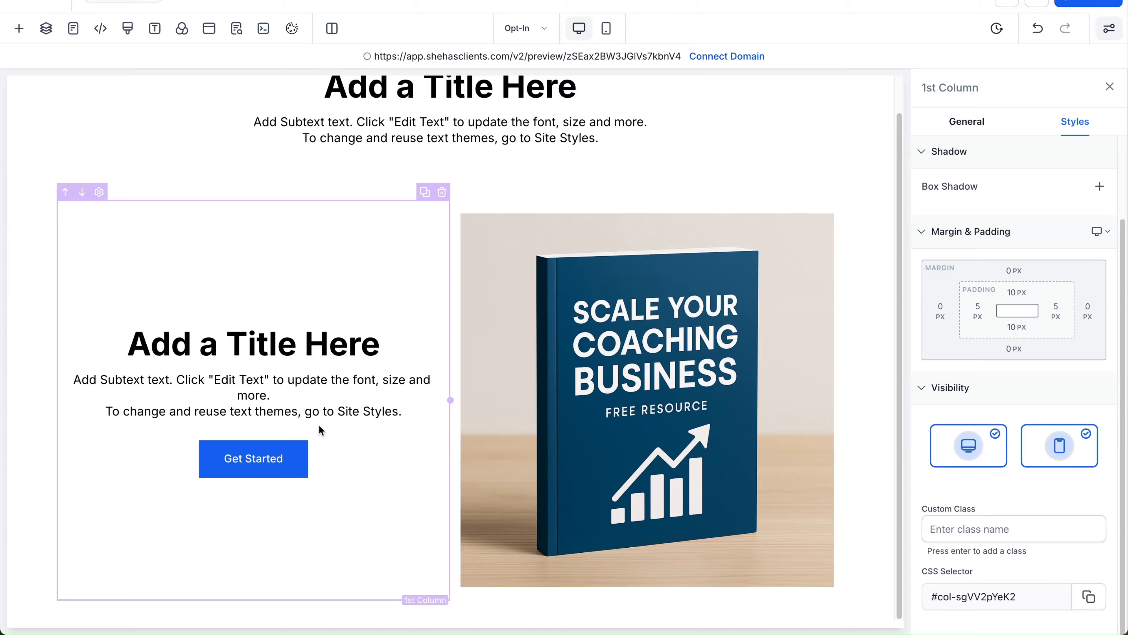
left_click(243, 460)
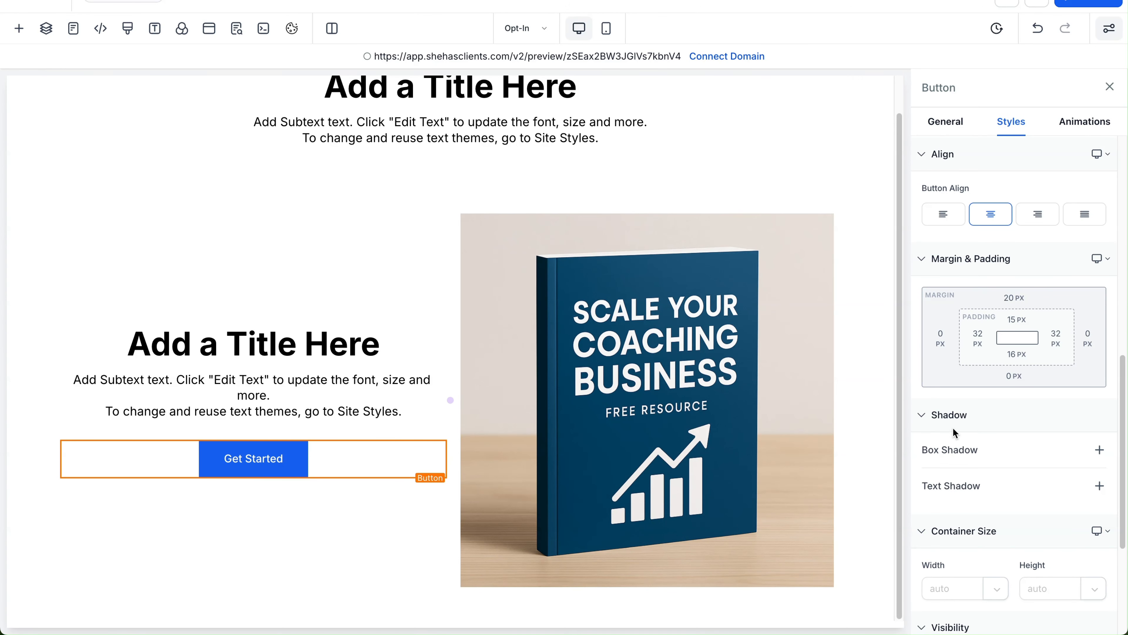
scroll(1004, 392, "down", 3)
scroll(982, 307, "up", 5)
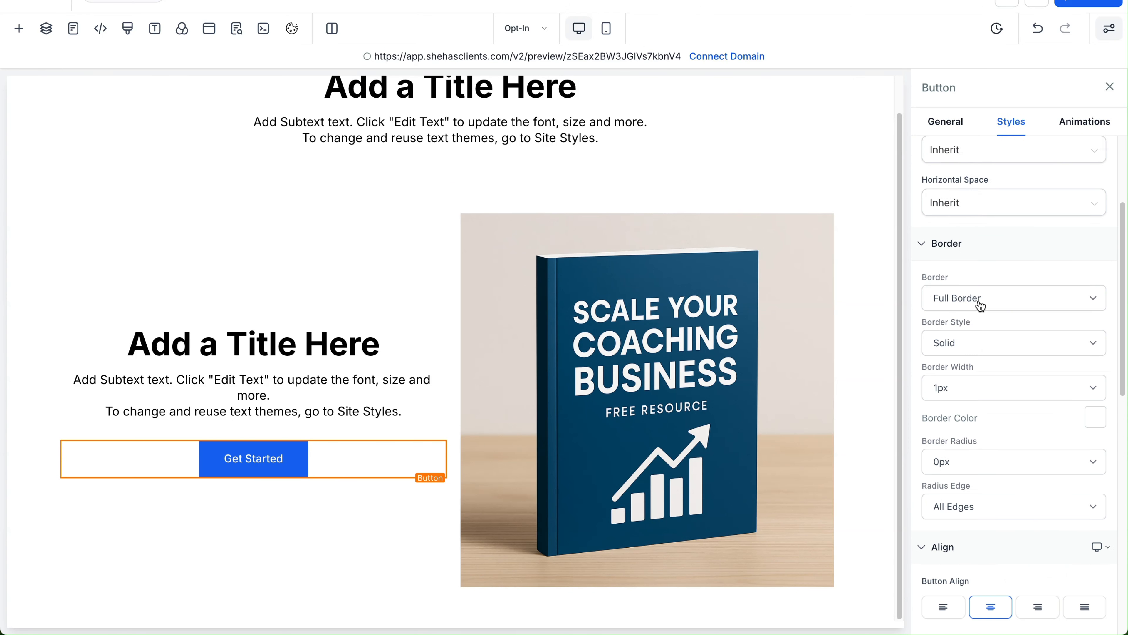
left_click(945, 121)
scroll(992, 320, "down", 8)
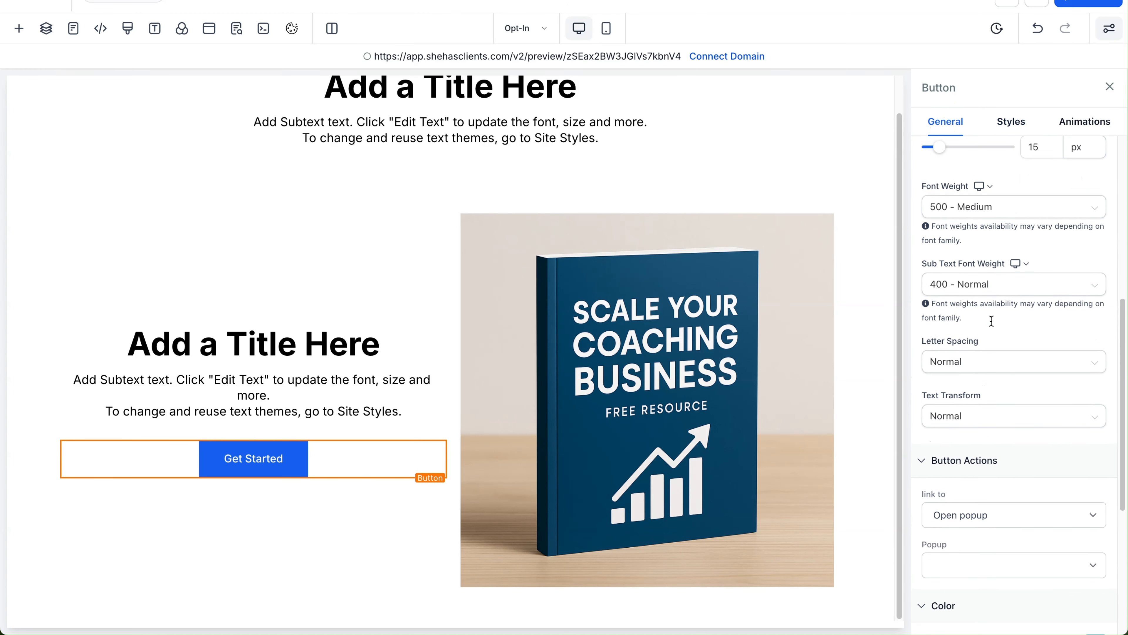
scroll(992, 320, "up", 8)
scroll(995, 338, "down", 2)
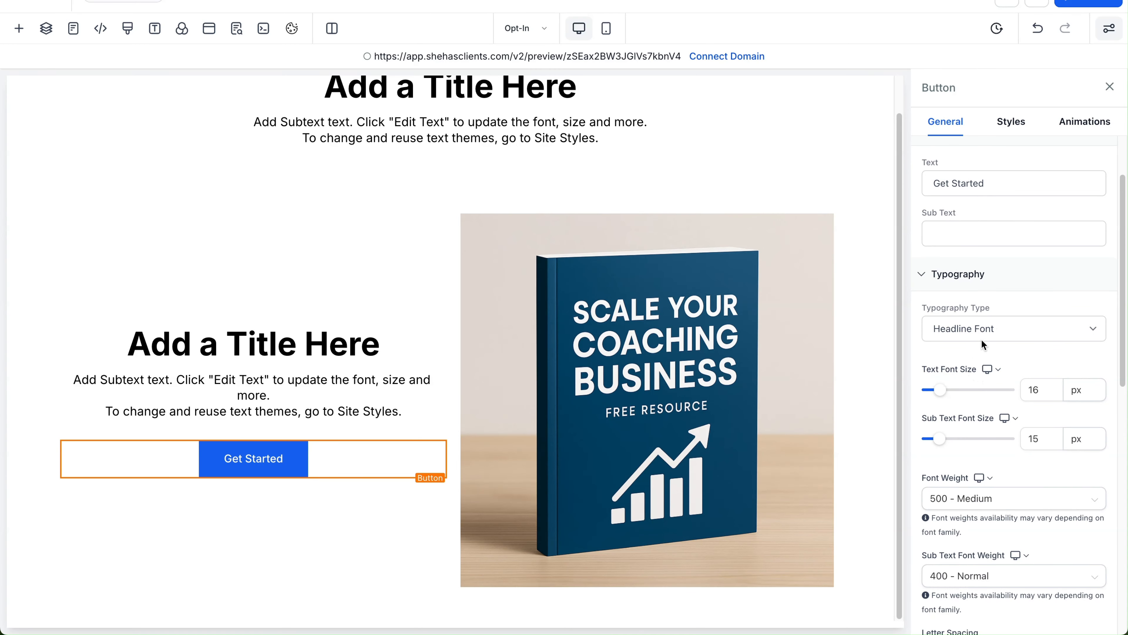
left_click(987, 331)
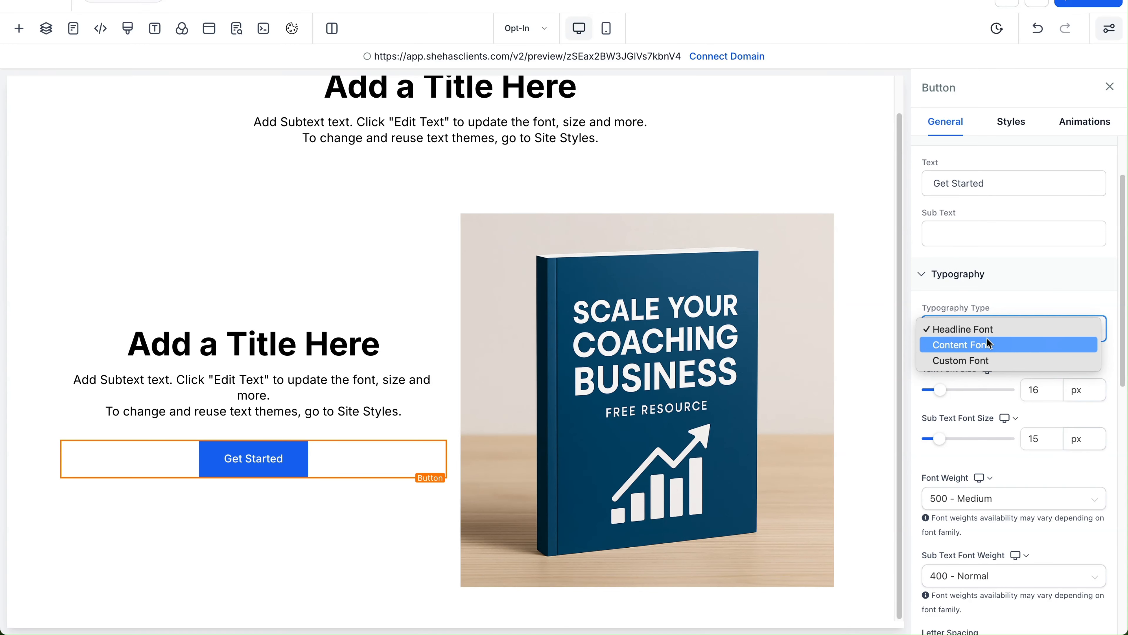
left_click(1014, 296)
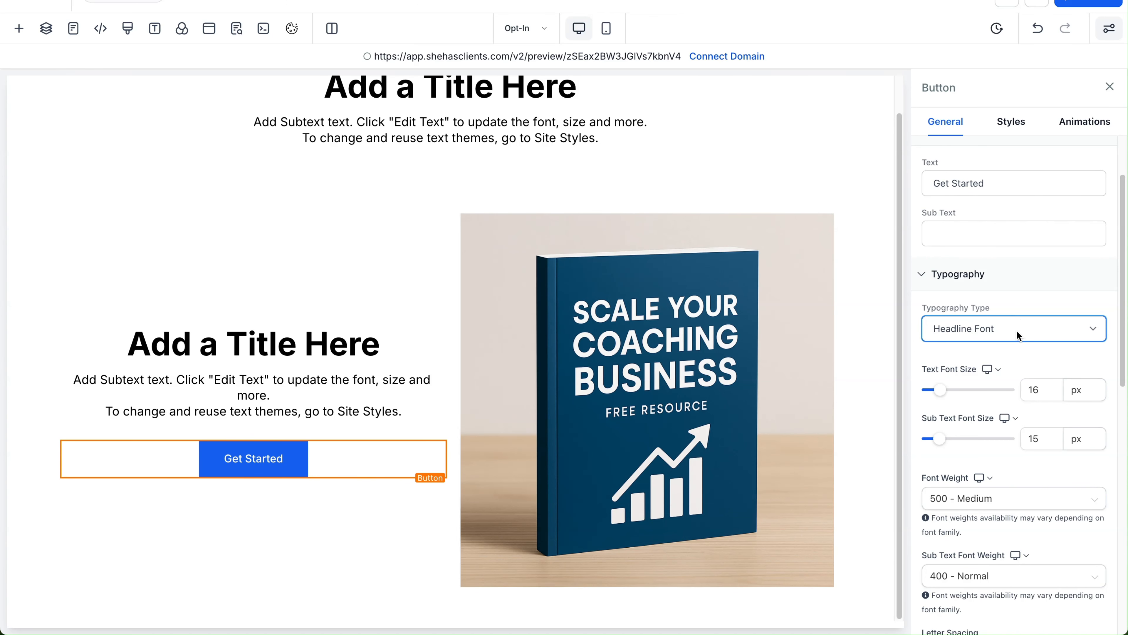
Step: Set the Get Started button's text font size to 18 px
scroll(1019, 337, "down", 2)
left_click(1035, 327)
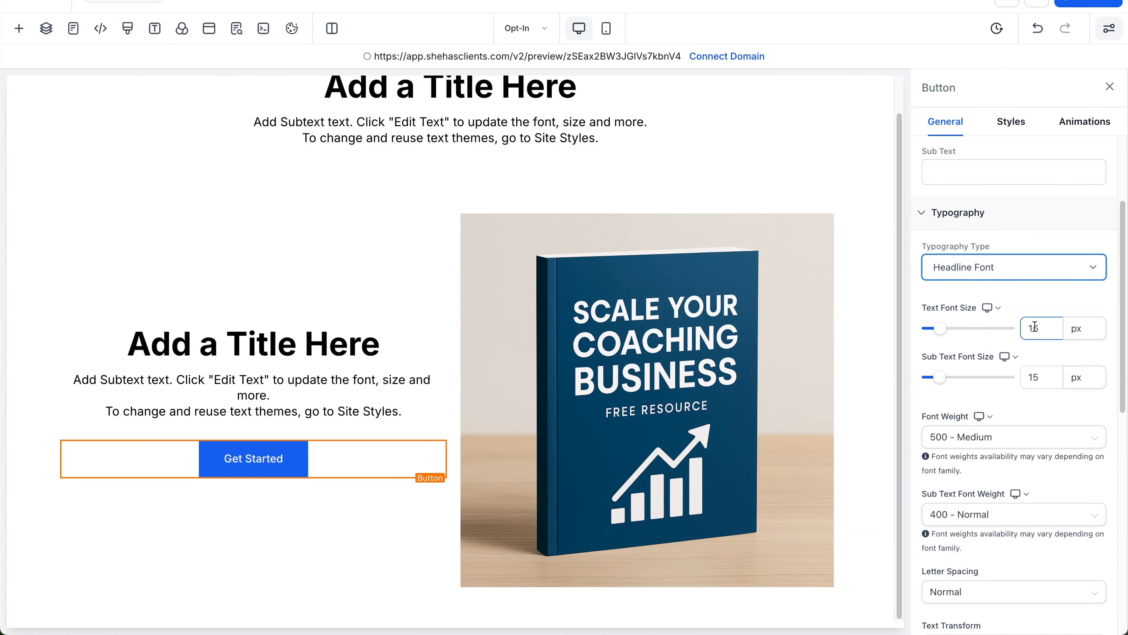
scroll(1035, 327, "down", 2)
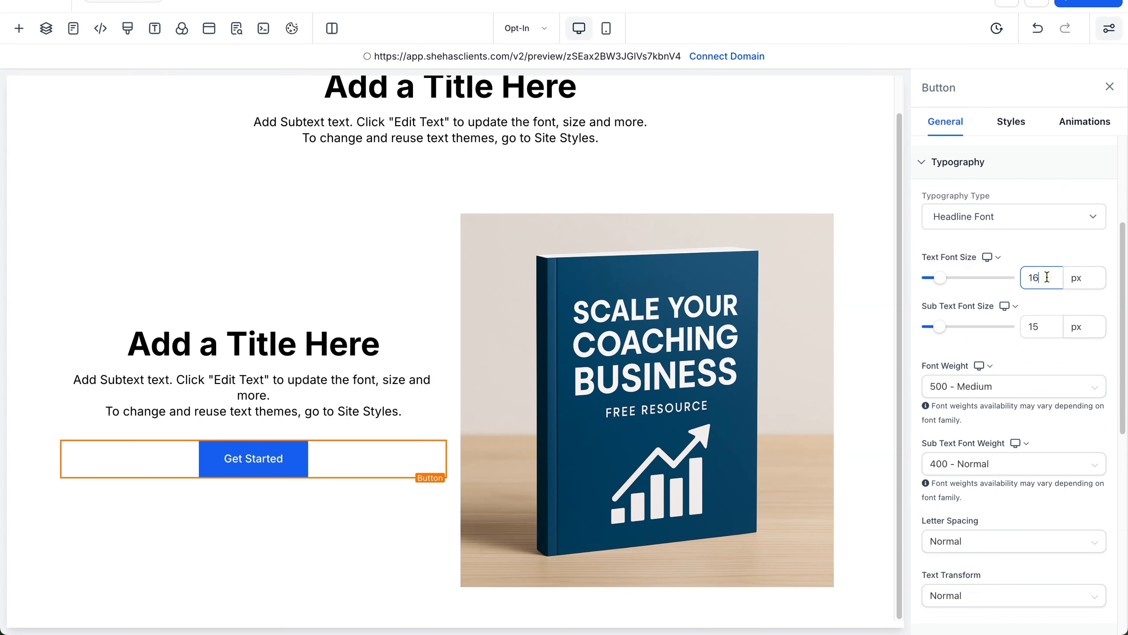
double_click(1024, 272)
type("18")
scroll(982, 431, "down", 15)
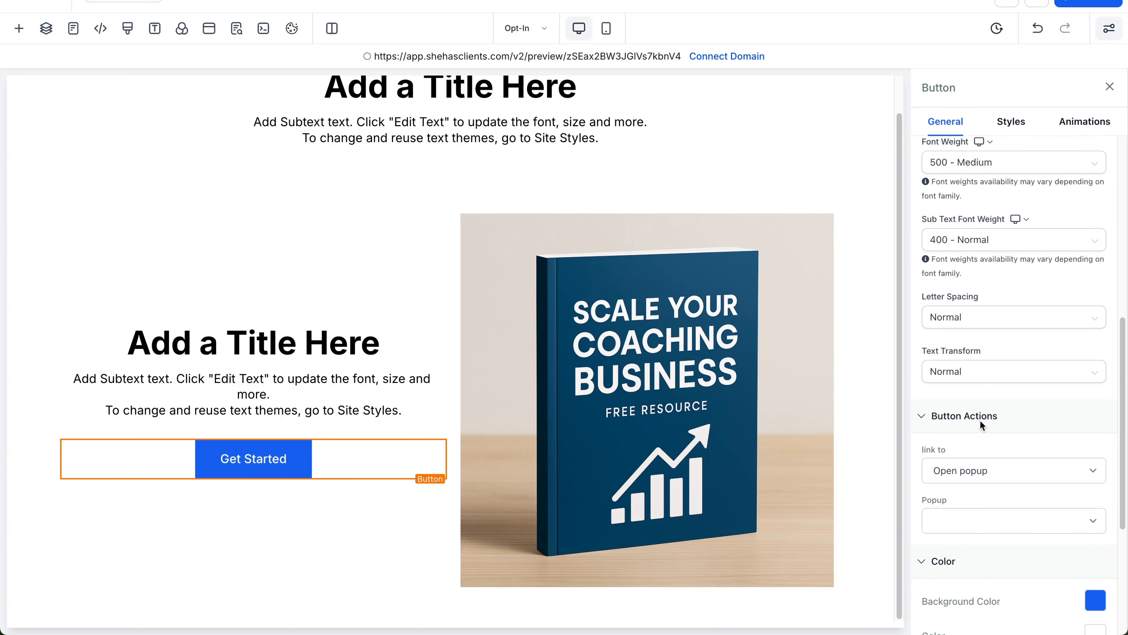
left_click(1096, 372)
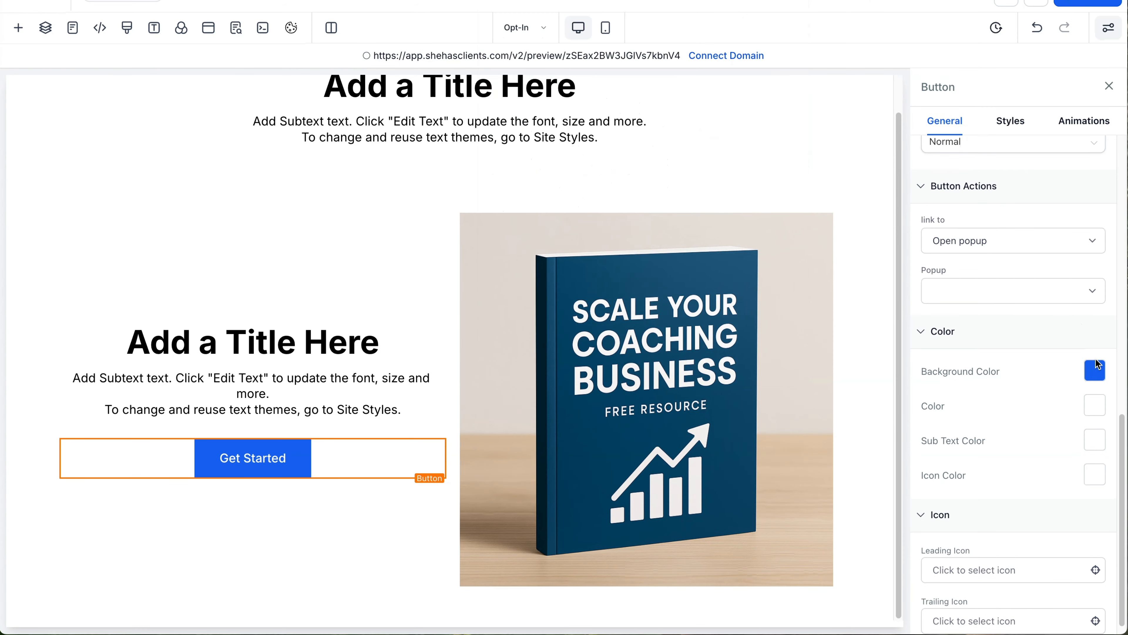
Step: Give the Get Started button a custom dark navy #0d486a background colour
left_click(1096, 370)
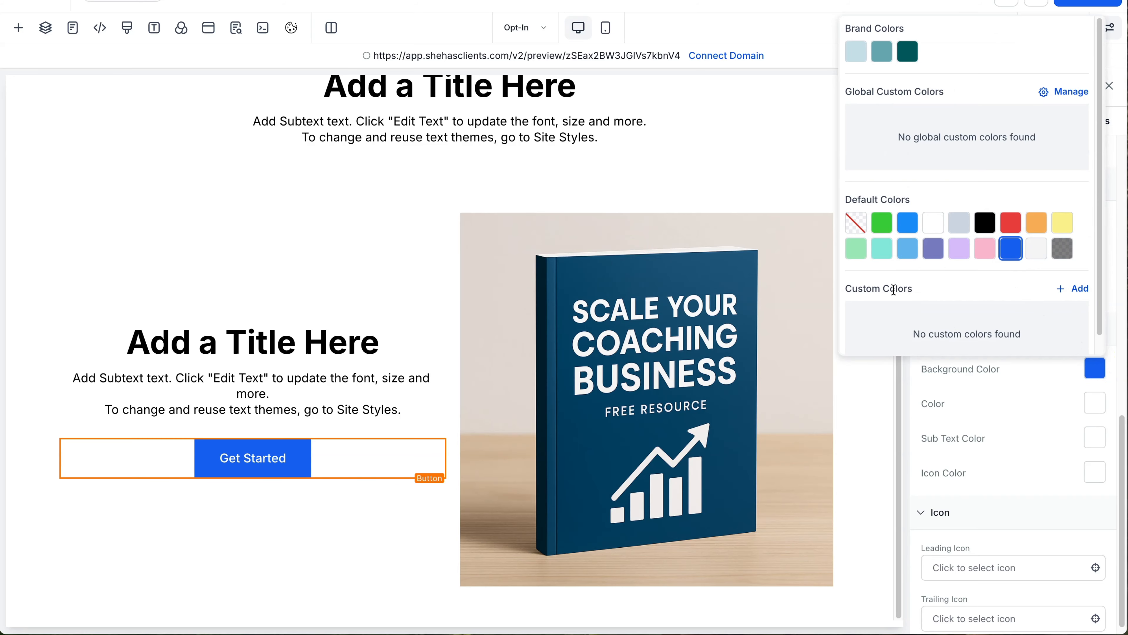
left_click(1080, 288)
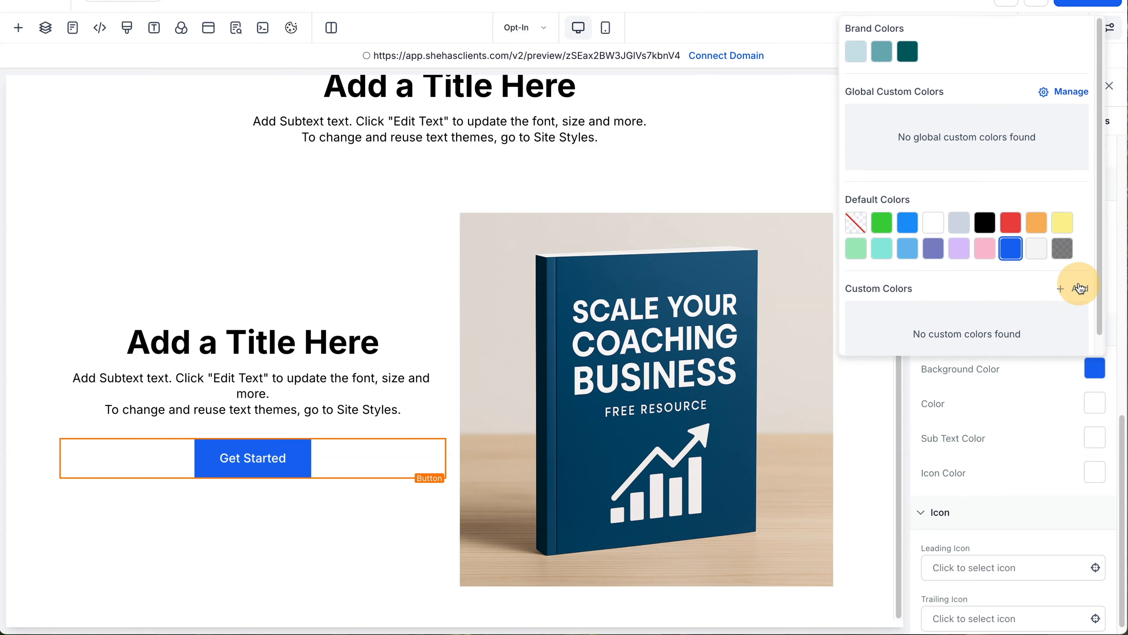
left_click(965, 315)
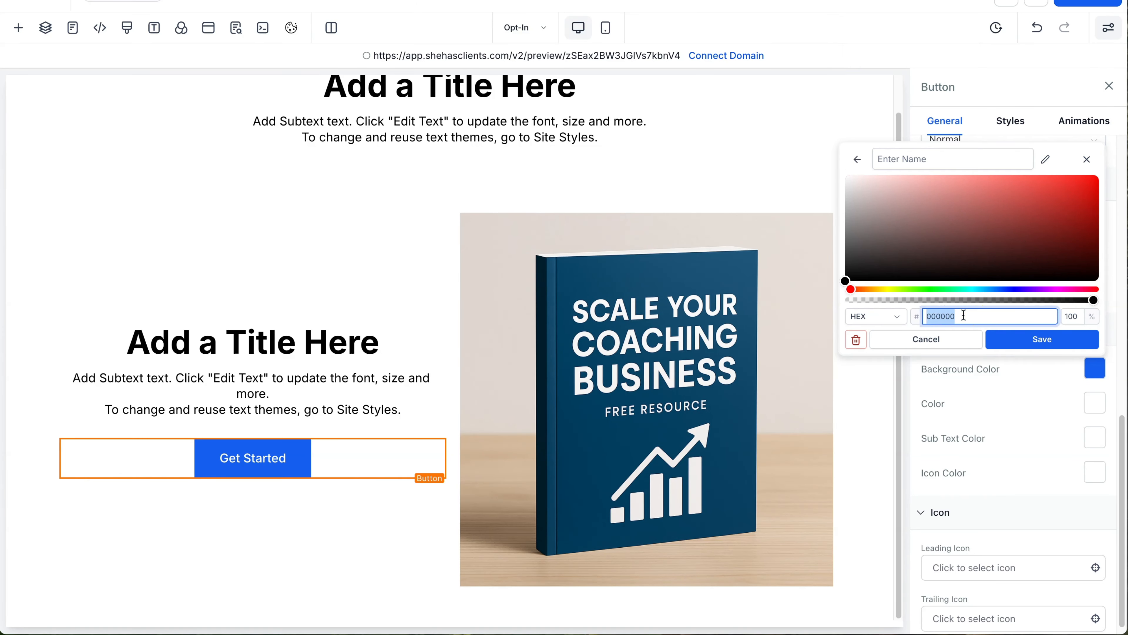
type("#0d486a")
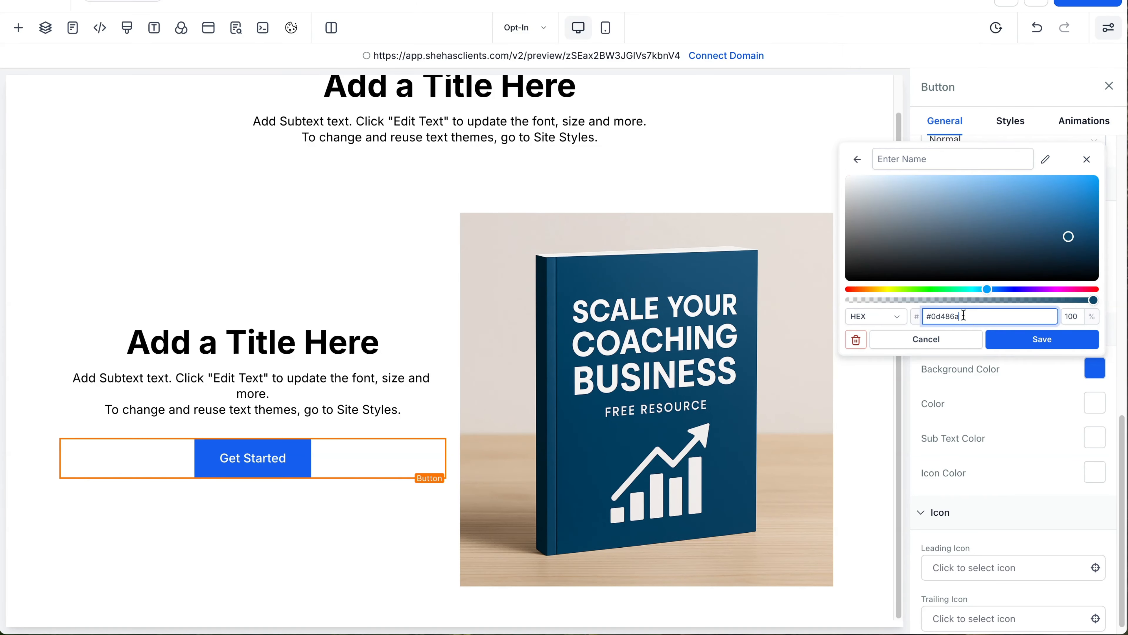
left_click(1035, 340)
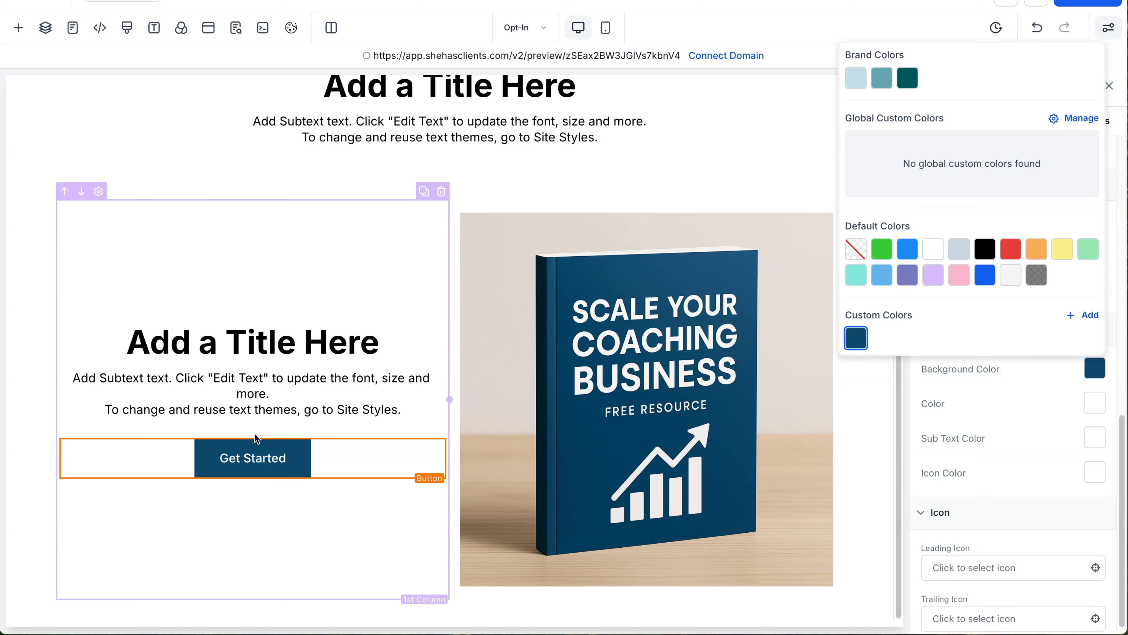
left_click(371, 290)
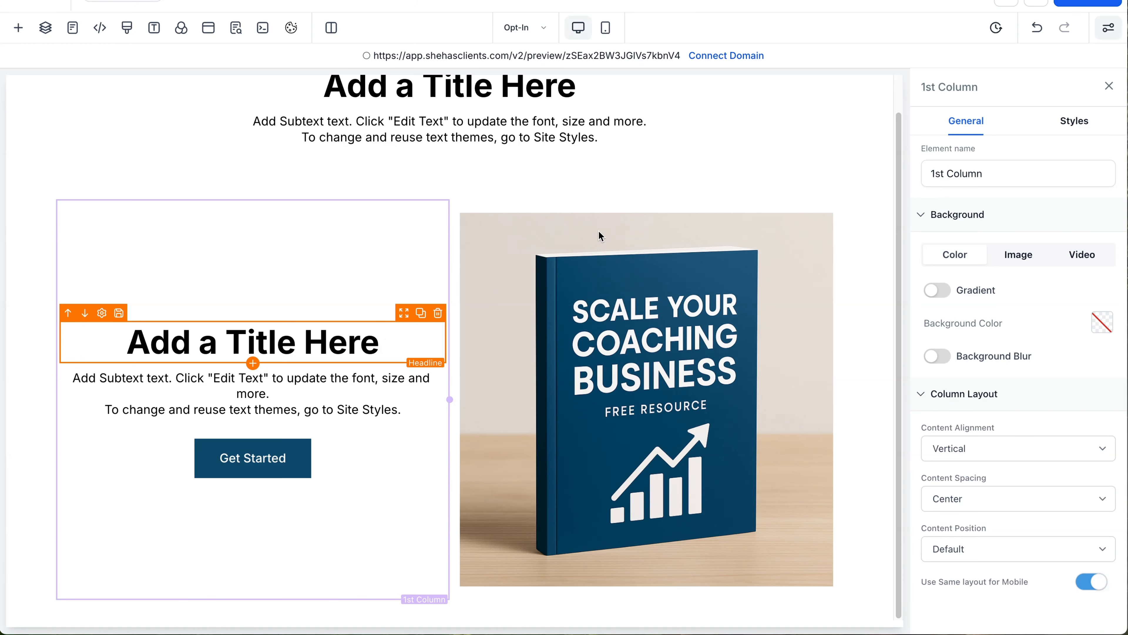
Step: Copy ChatGPT's second headline option, 'Build a Coaching Business That Grows on Autopilot'
scroll(596, 227, "up", 1)
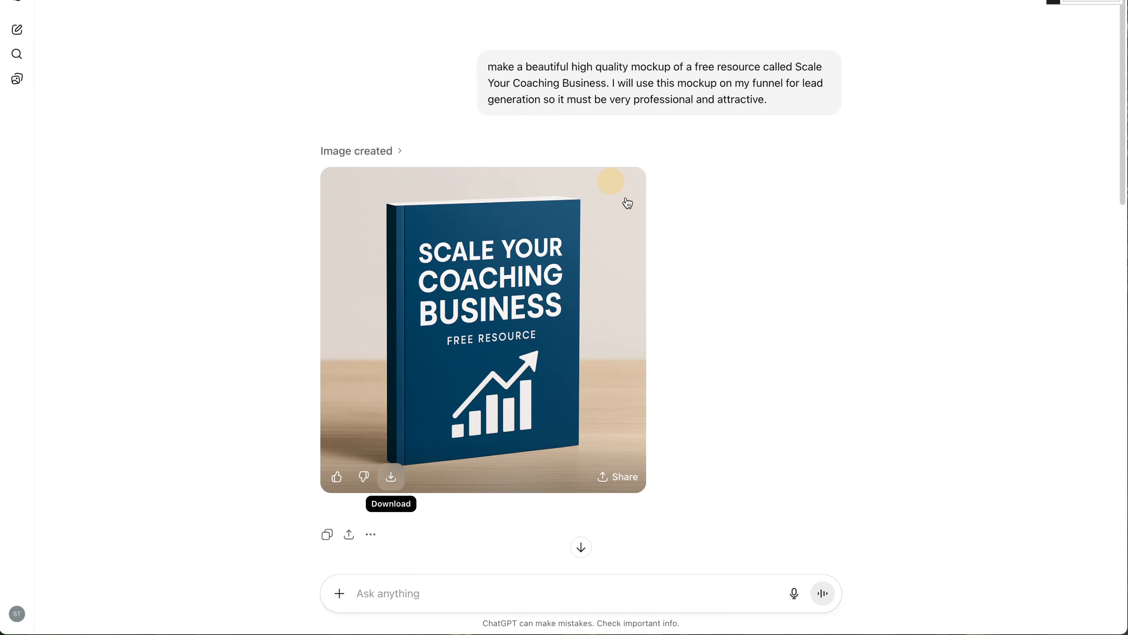
scroll(640, 256, "down", 10)
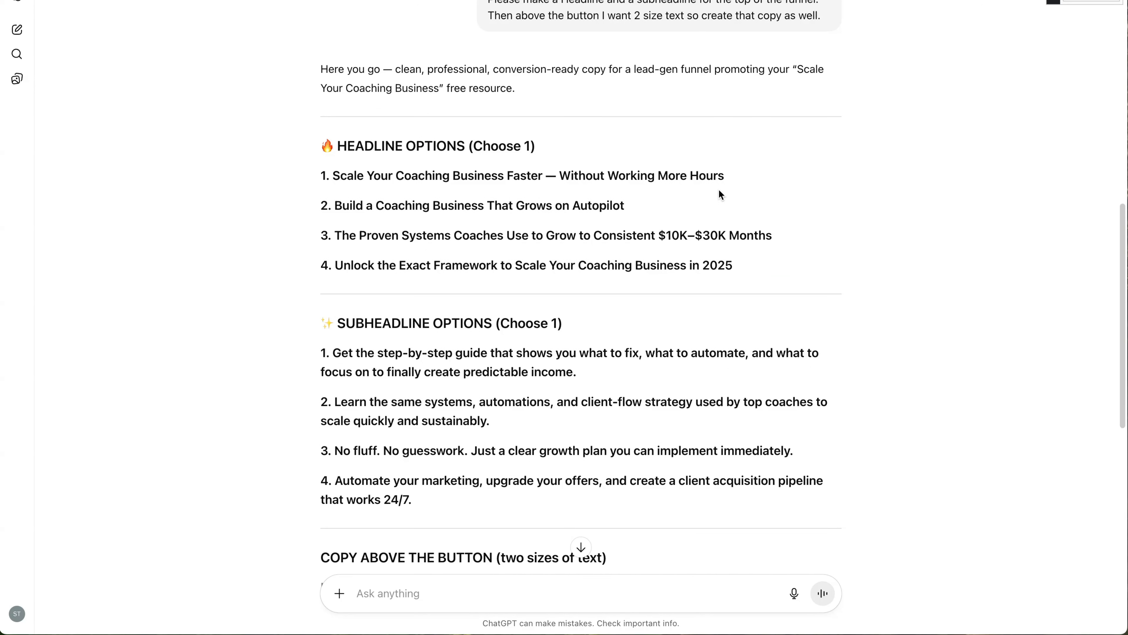
left_click_drag(658, 209, 332, 206)
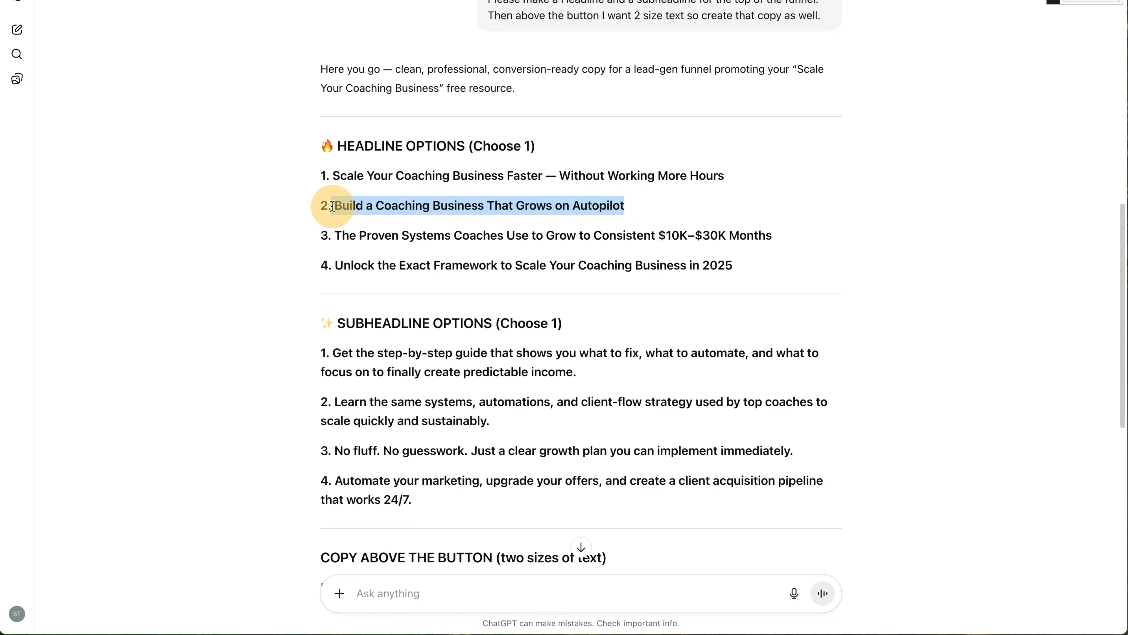
right_click(386, 205)
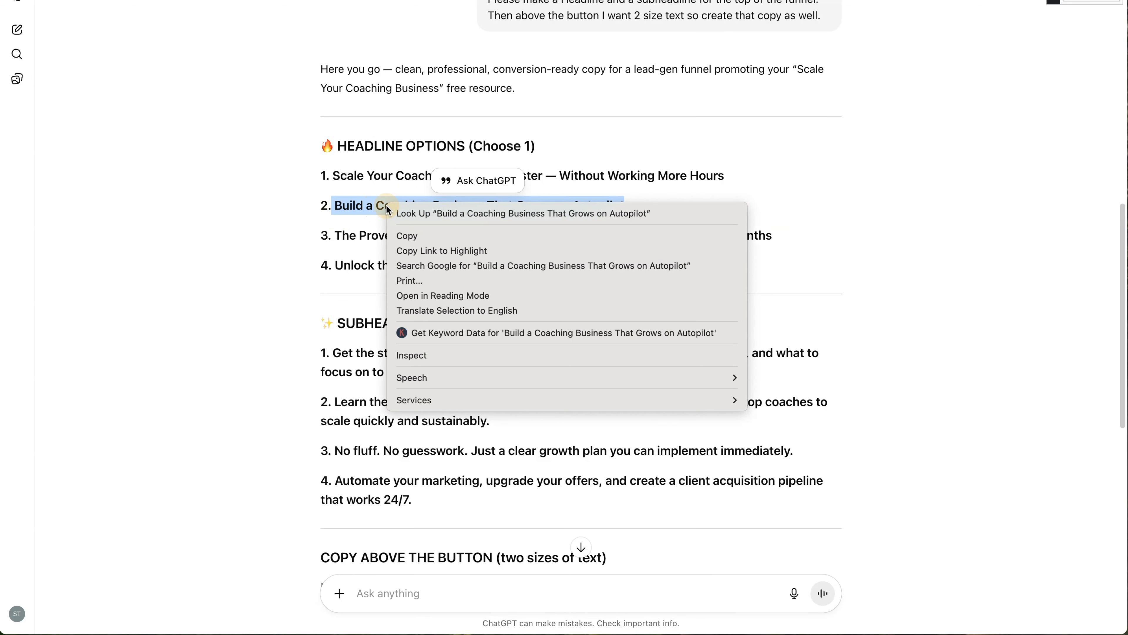
left_click(445, 236)
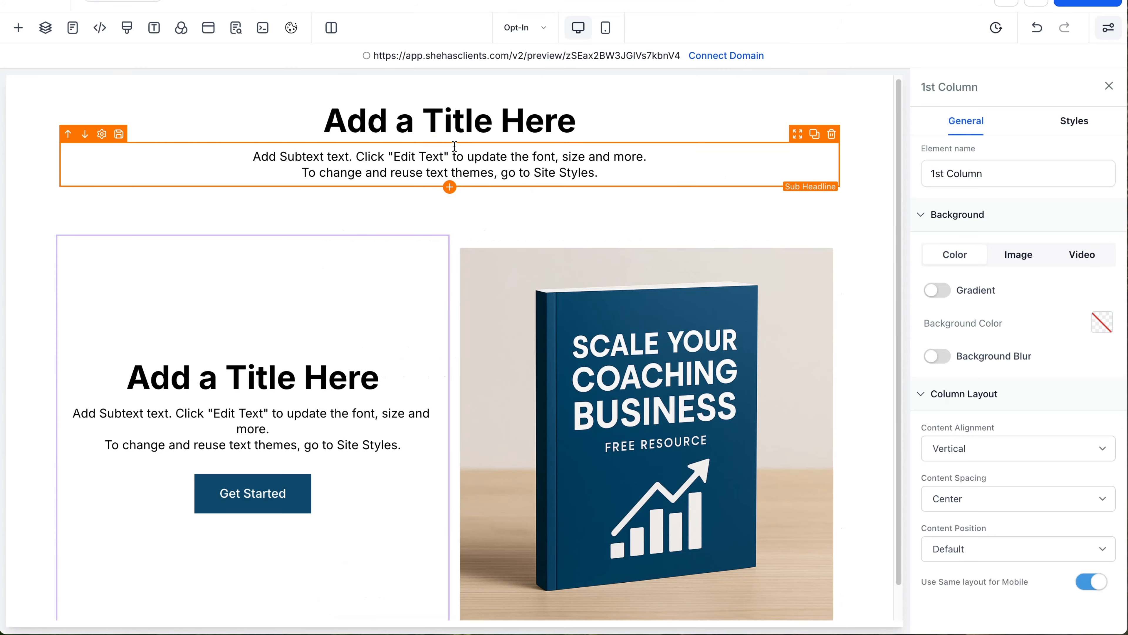
Step: Replace the 'Add a Title Here' headline with the copied headline and enlarge it to 71 px
double_click(457, 116)
triple_click(458, 114)
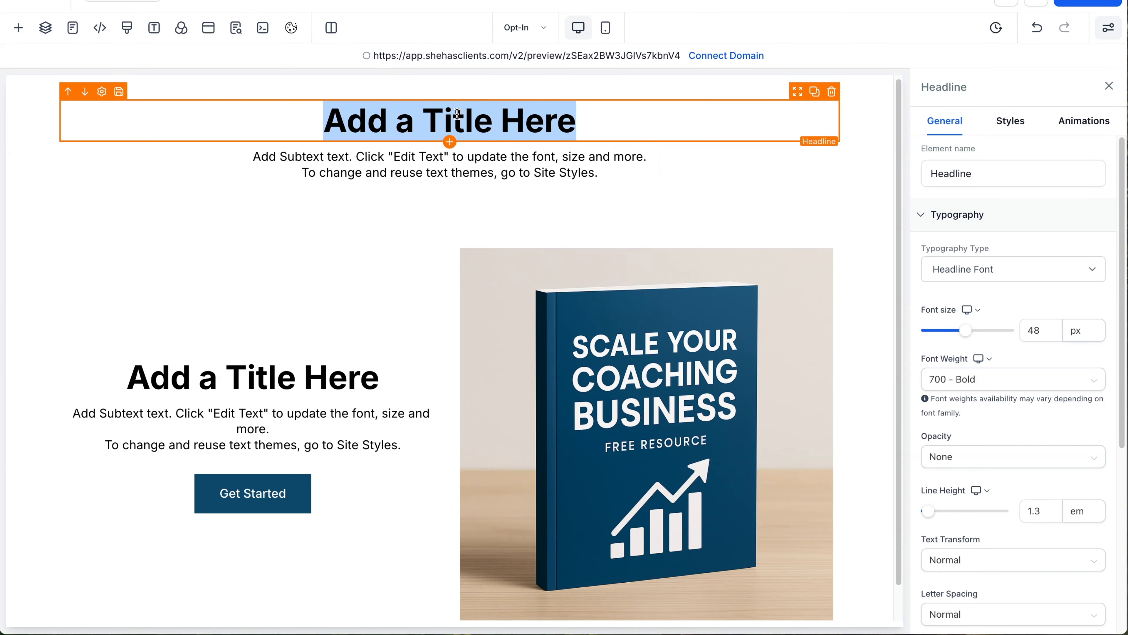
key("ctrl+v")
triple_click(556, 160)
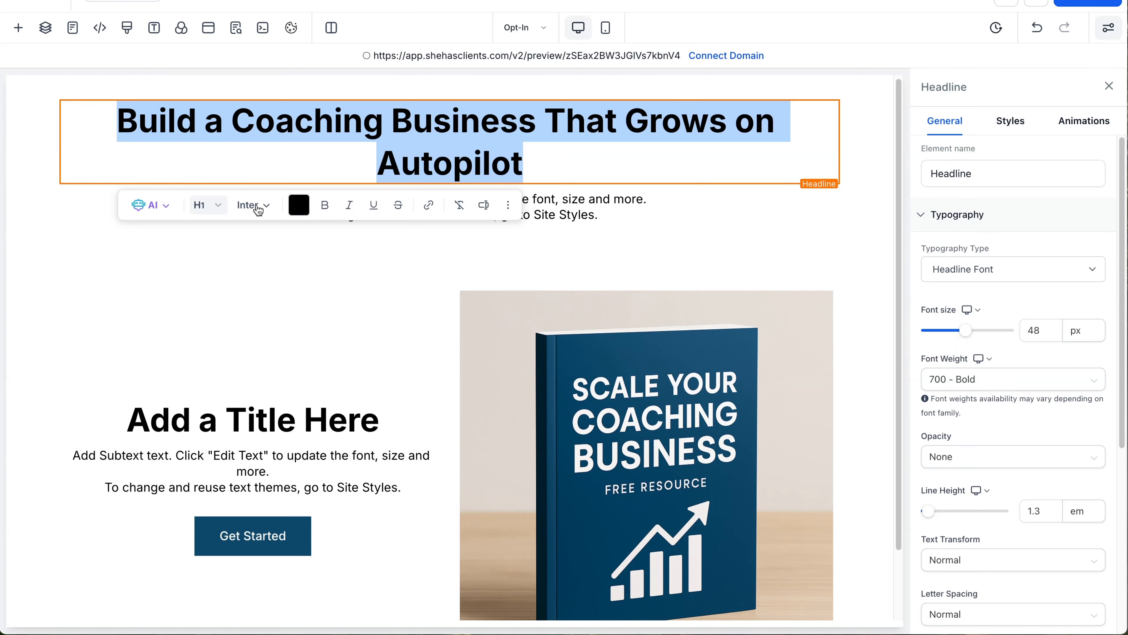
scroll(1003, 265, "down", 3)
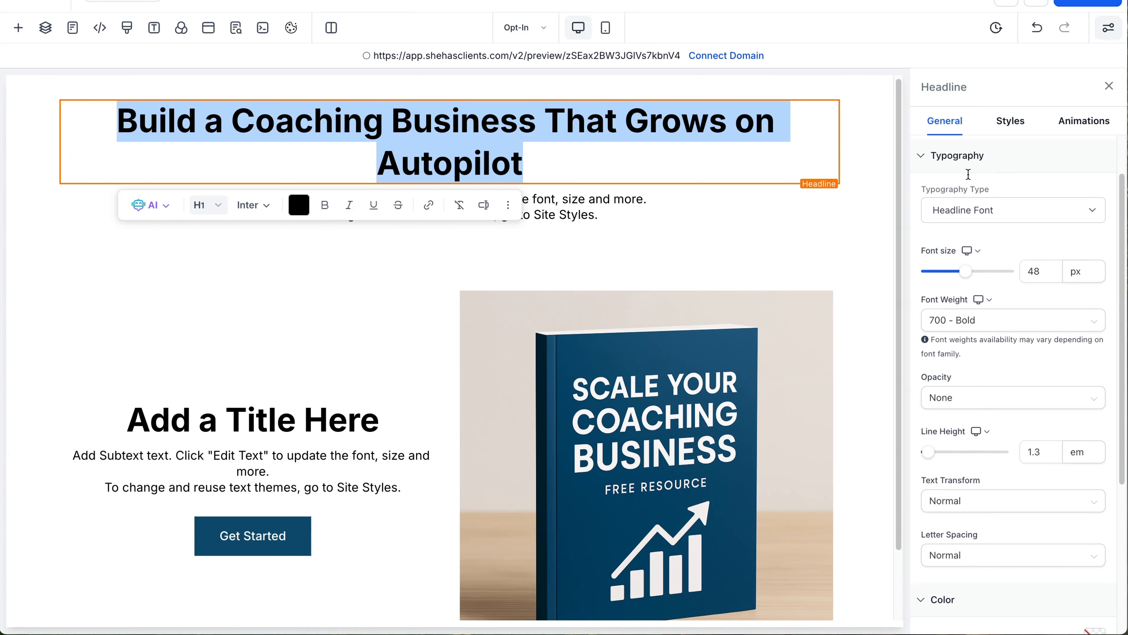
left_click_drag(967, 259, 986, 262)
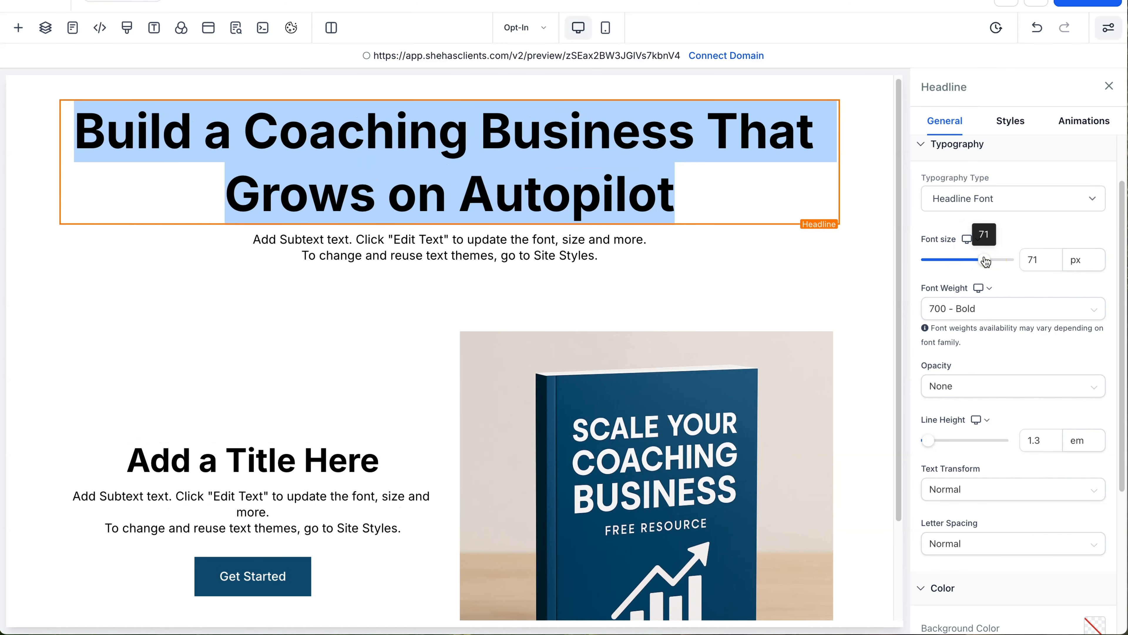
Step: Copy ChatGPT's first subheadline option for the placeholder subtext
left_click(480, 266)
key("ctrl+Tab")
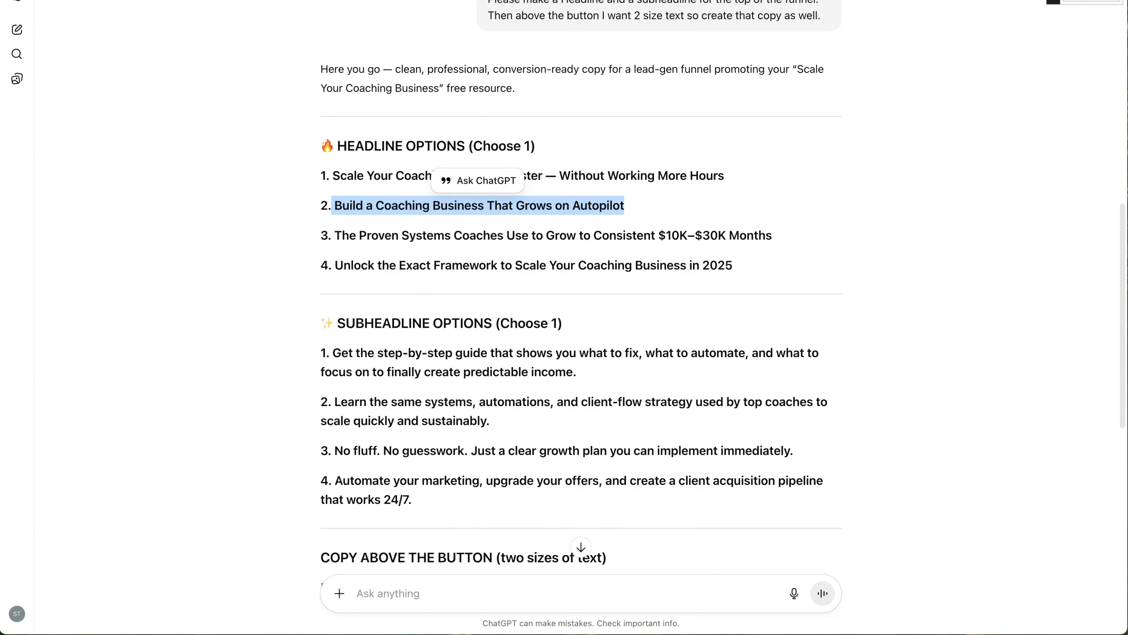
scroll(564, 319, "down", 1)
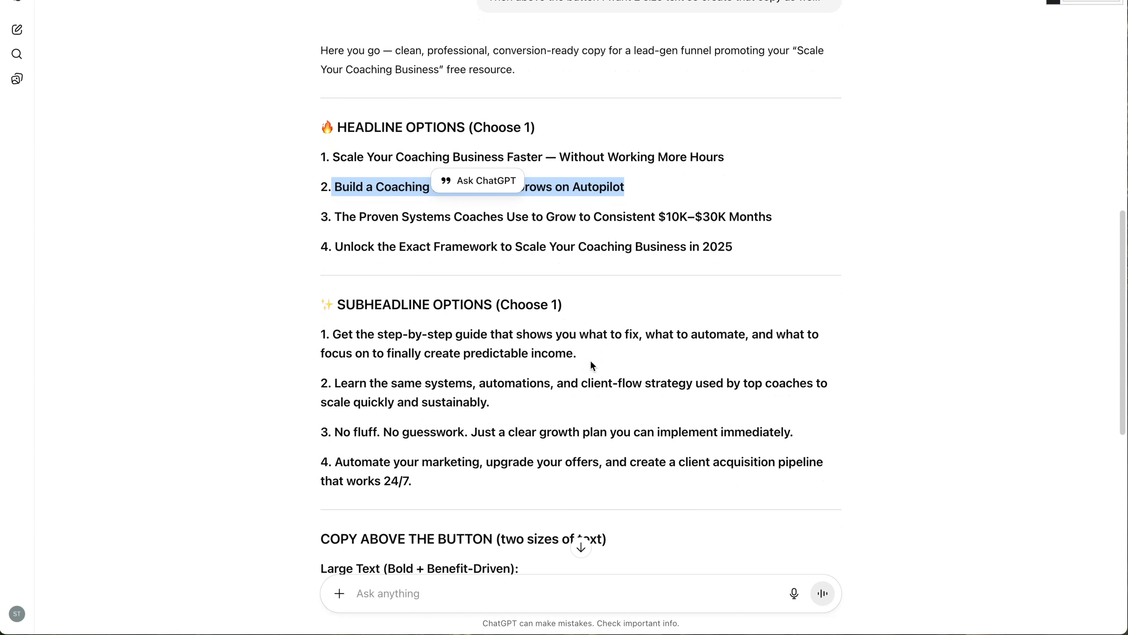
left_click_drag(580, 354, 329, 336)
right_click(356, 328)
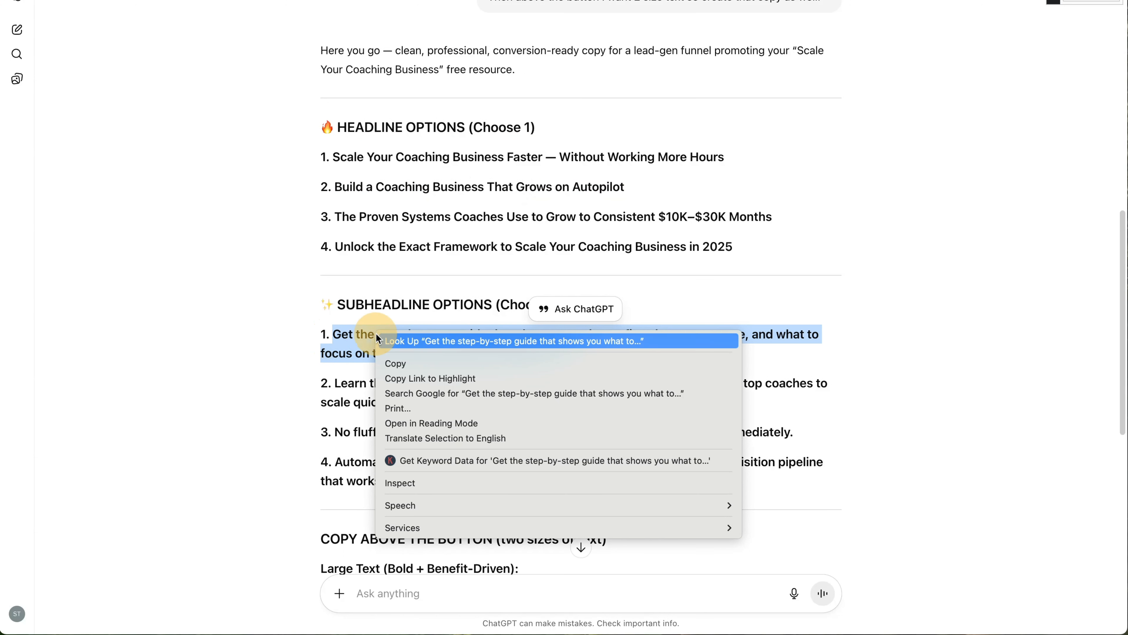
left_click(423, 356)
Step: Paste the 'Get the step-by-step guide…' subheadline over the placeholder subtext, leaving it unbolded
key("super+Tab")
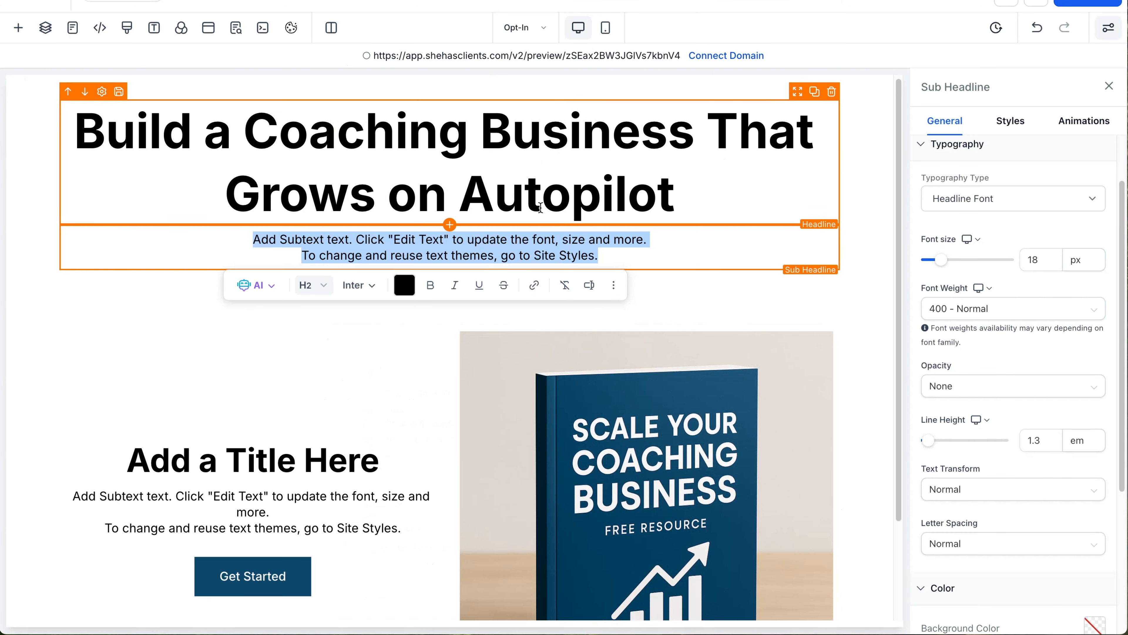
key("super+v")
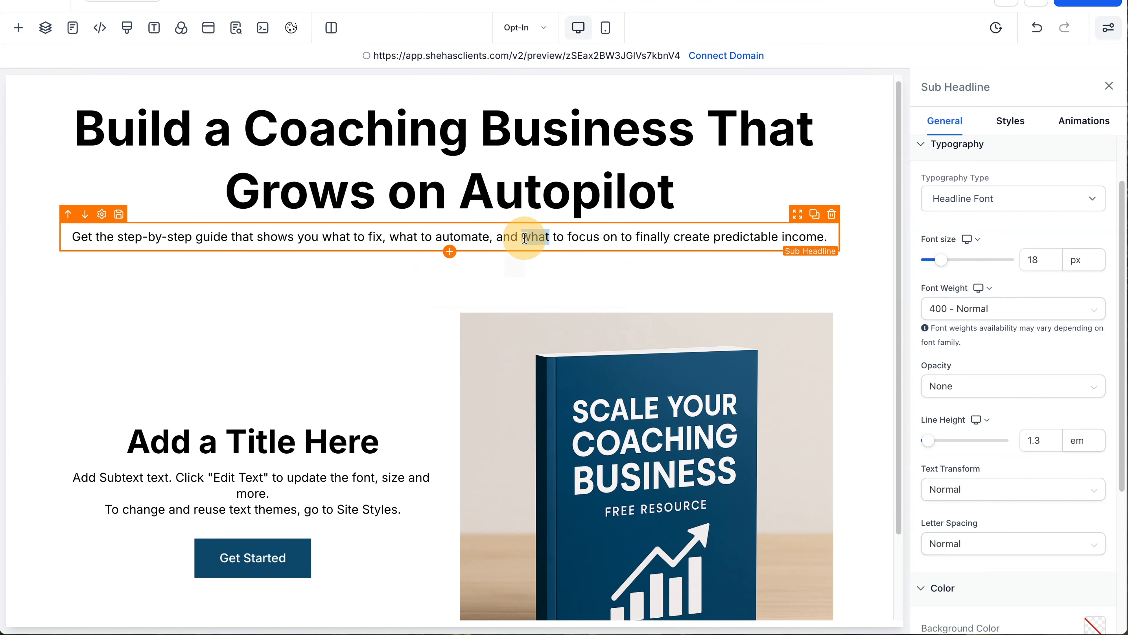
triple_click(525, 237)
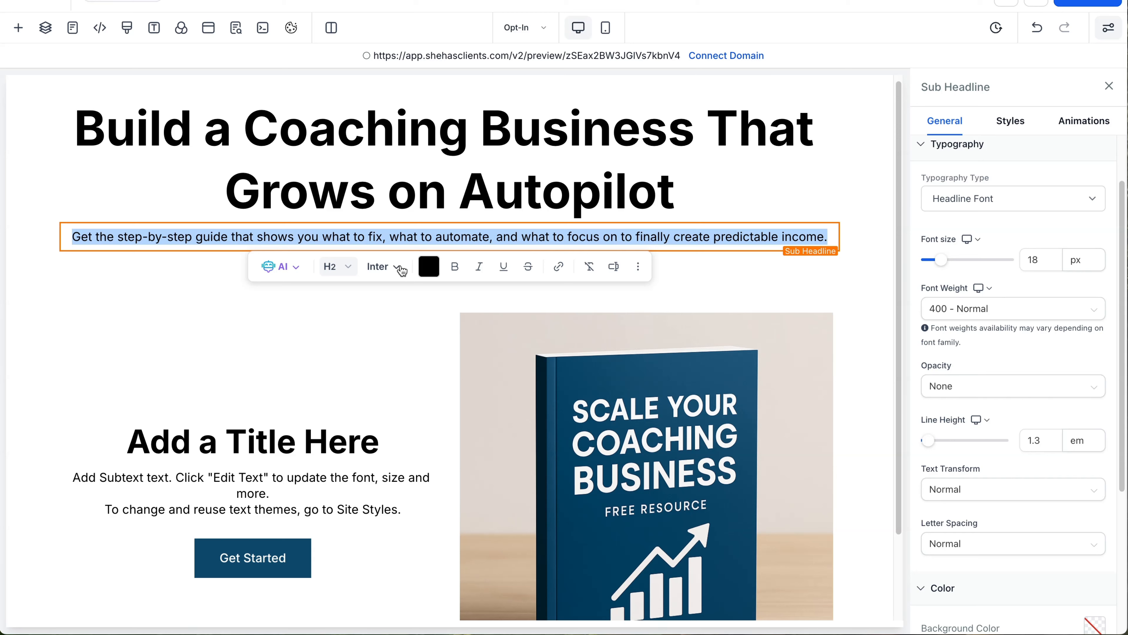
left_click(348, 268)
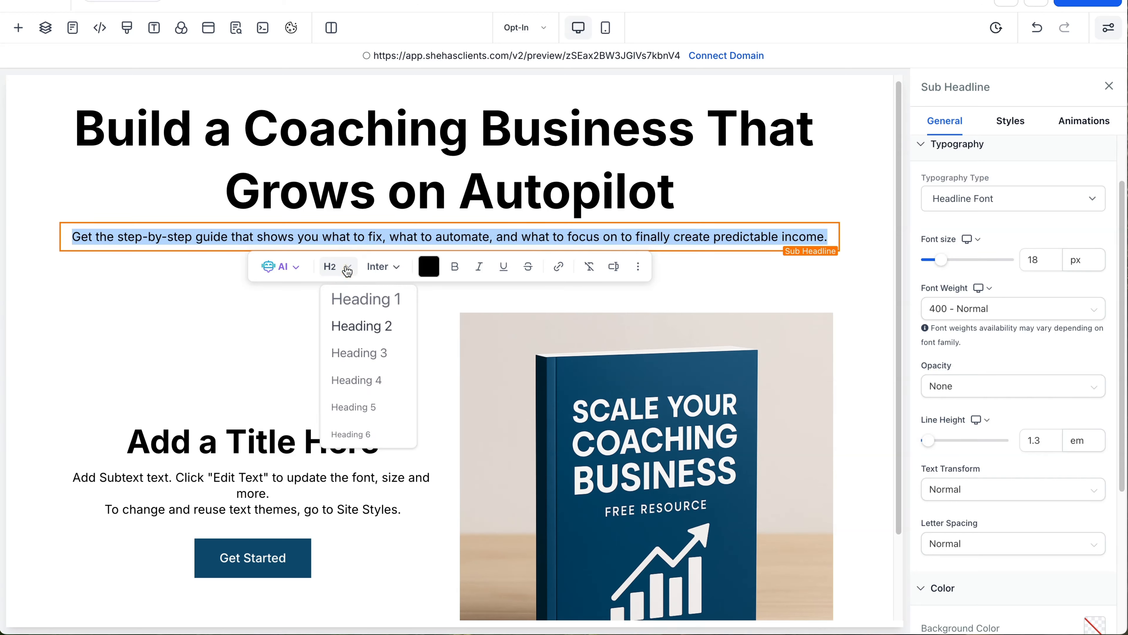
left_click(456, 267)
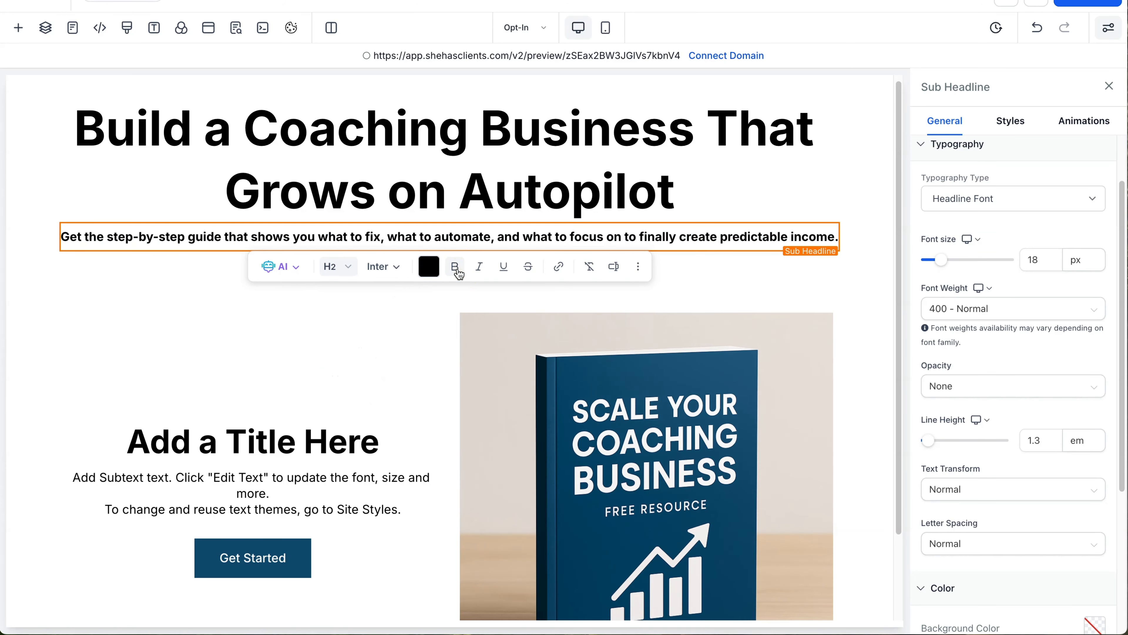
left_click(456, 267)
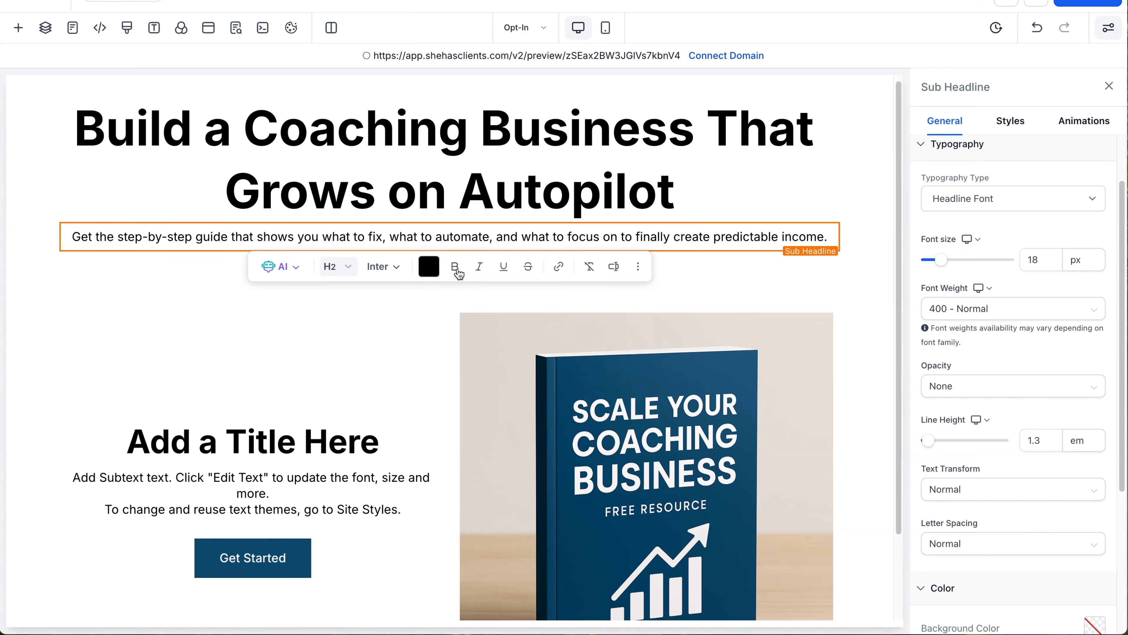
Step: Set the subheadline's font size to 20 px
double_click(1033, 259)
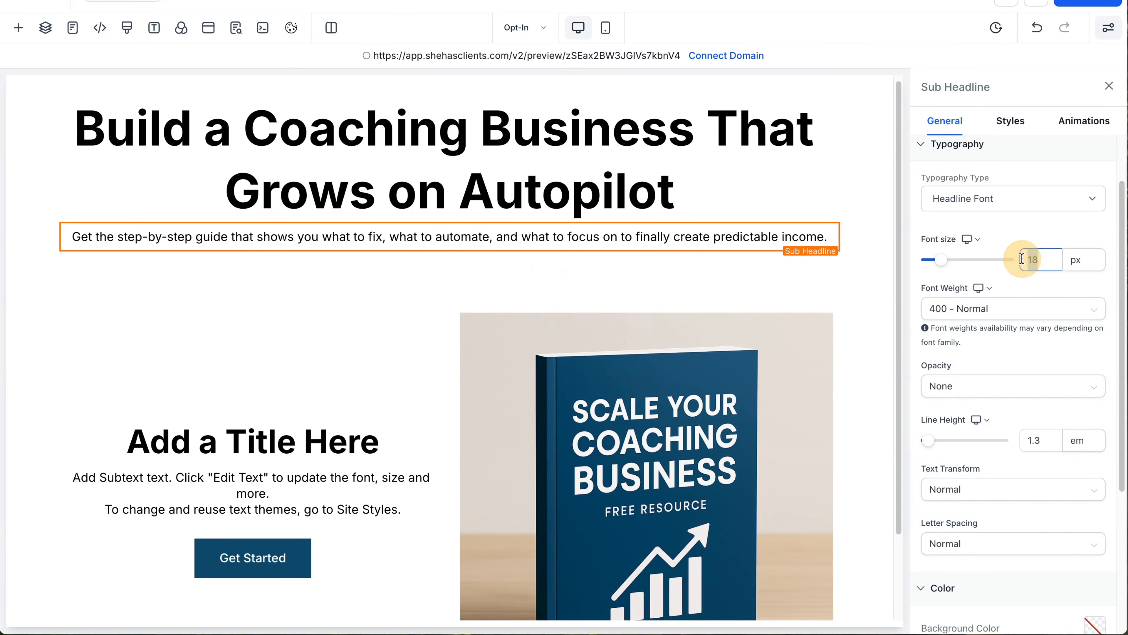
type("200")
key("BackSpace")
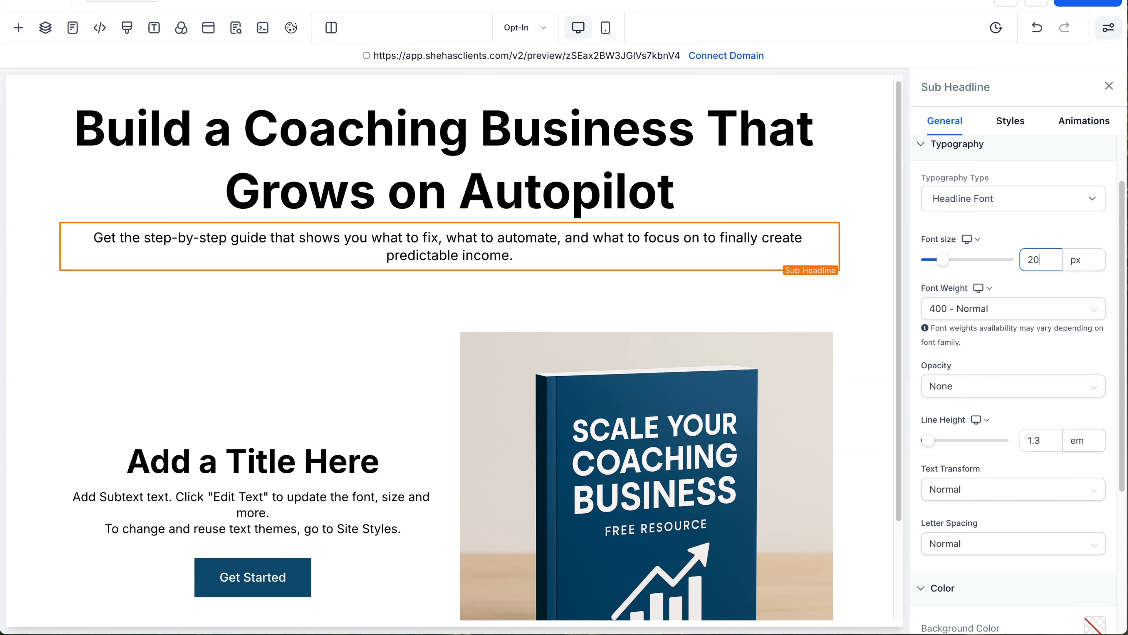
mouse_move(581, 244)
key("BackSpace")
type("2")
mouse_move(721, 260)
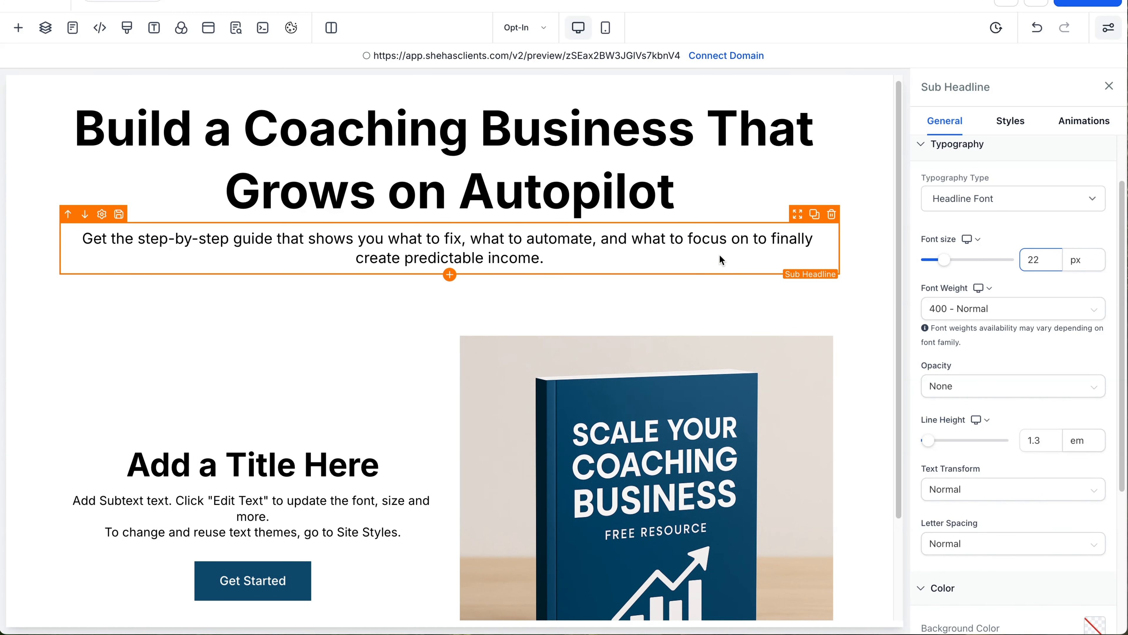
key("BackSpace")
type("0")
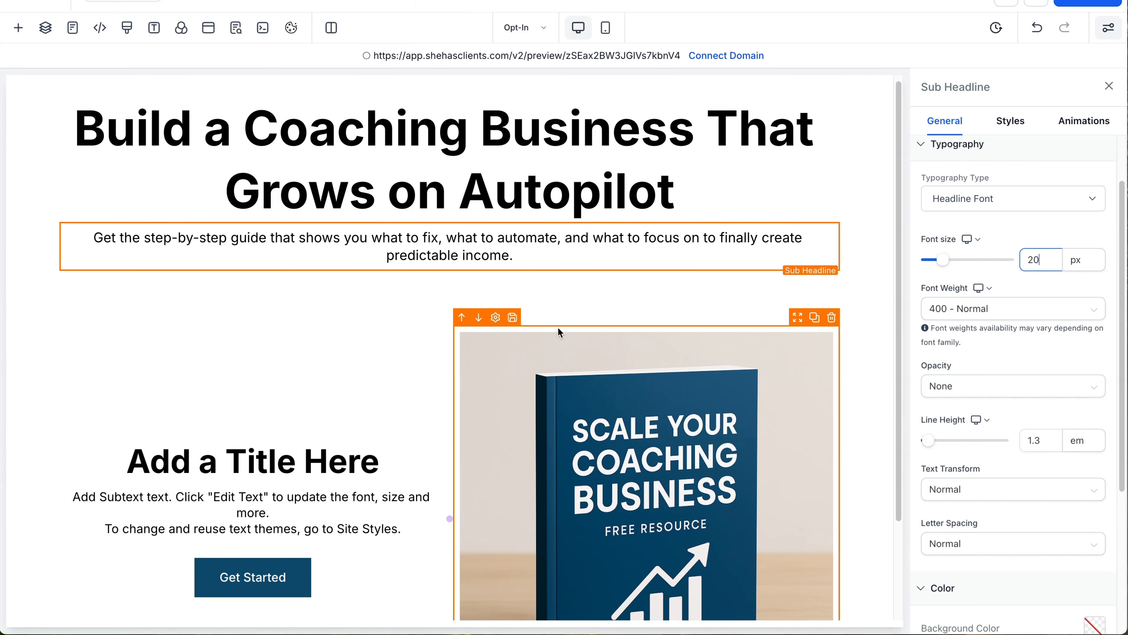
left_click(358, 351)
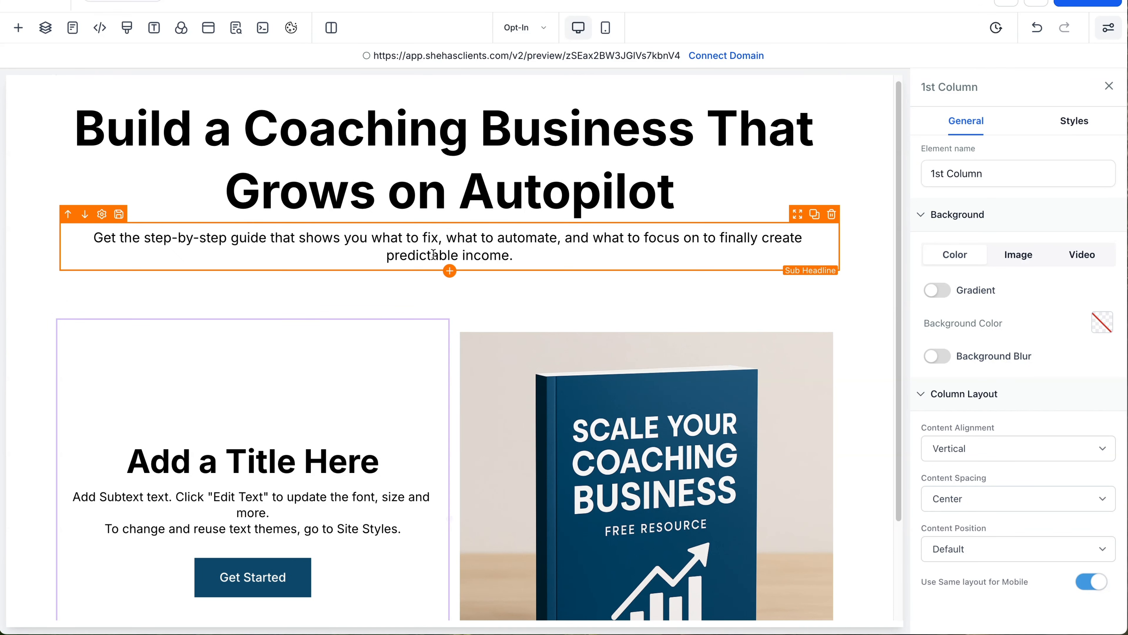
Step: Switch the hero headline to the Poppins custom font
triple_click(473, 173)
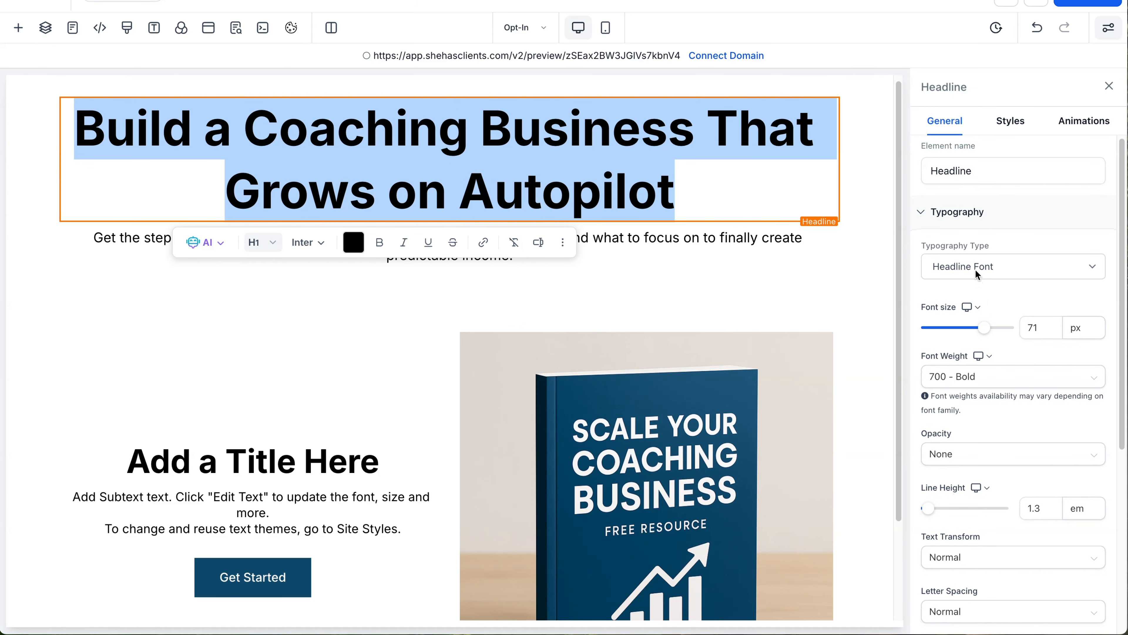
left_click(996, 275)
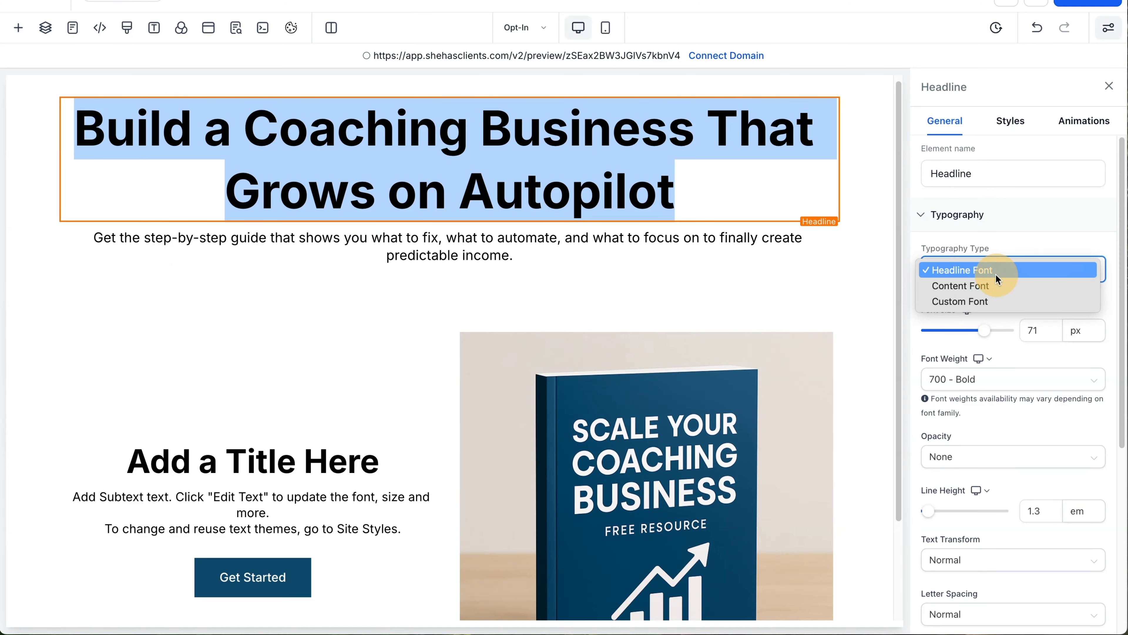
left_click(996, 274)
left_click(990, 276)
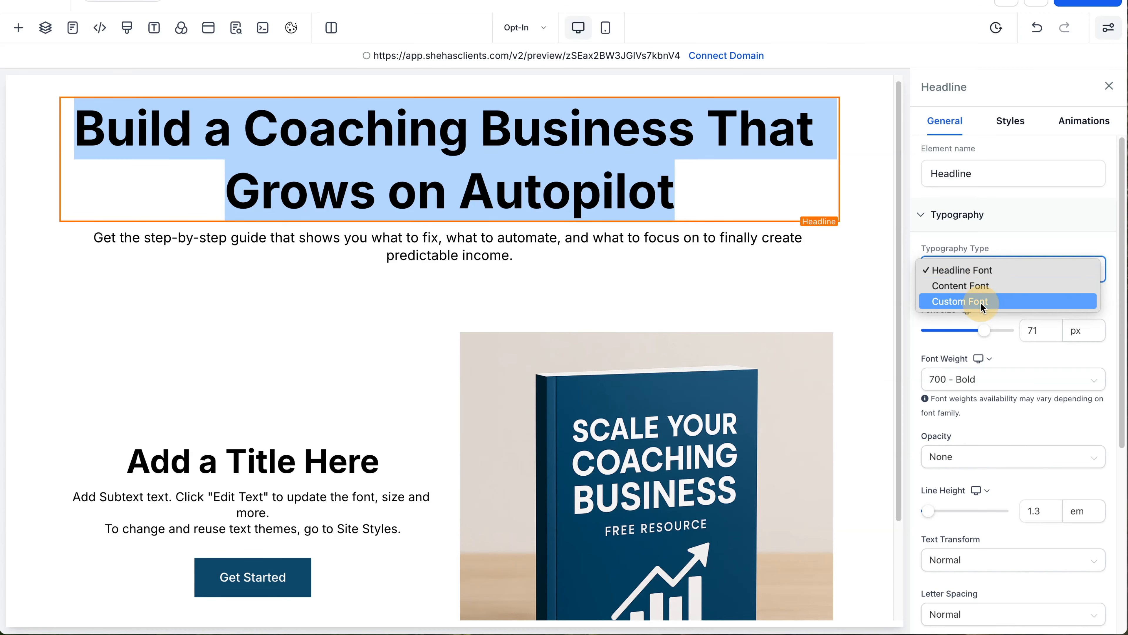
left_click(984, 302)
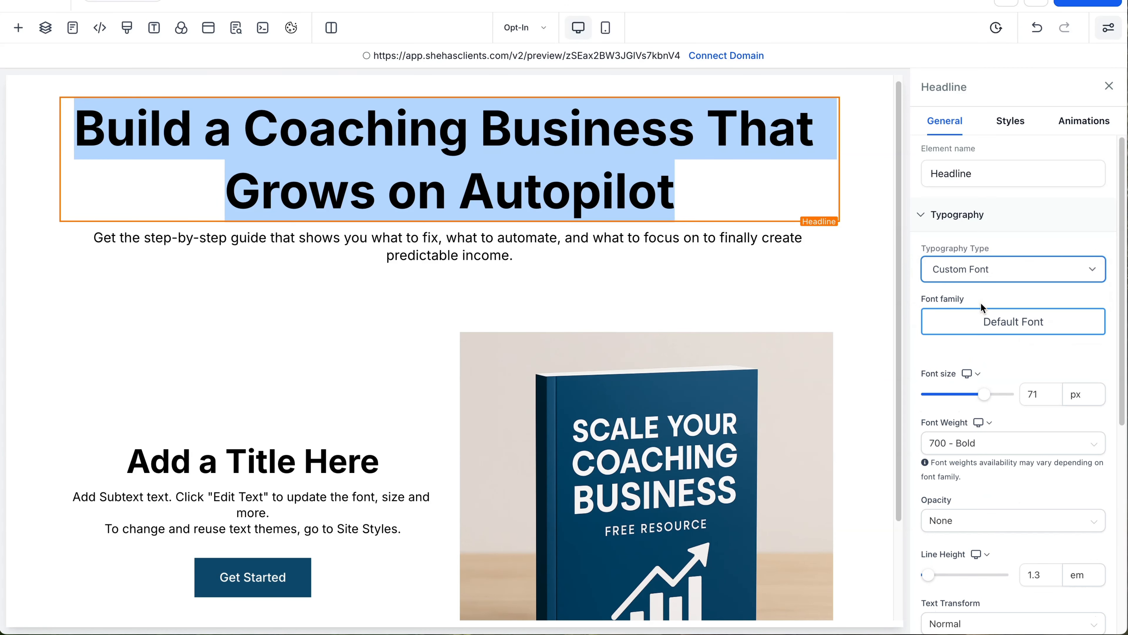
left_click(984, 328)
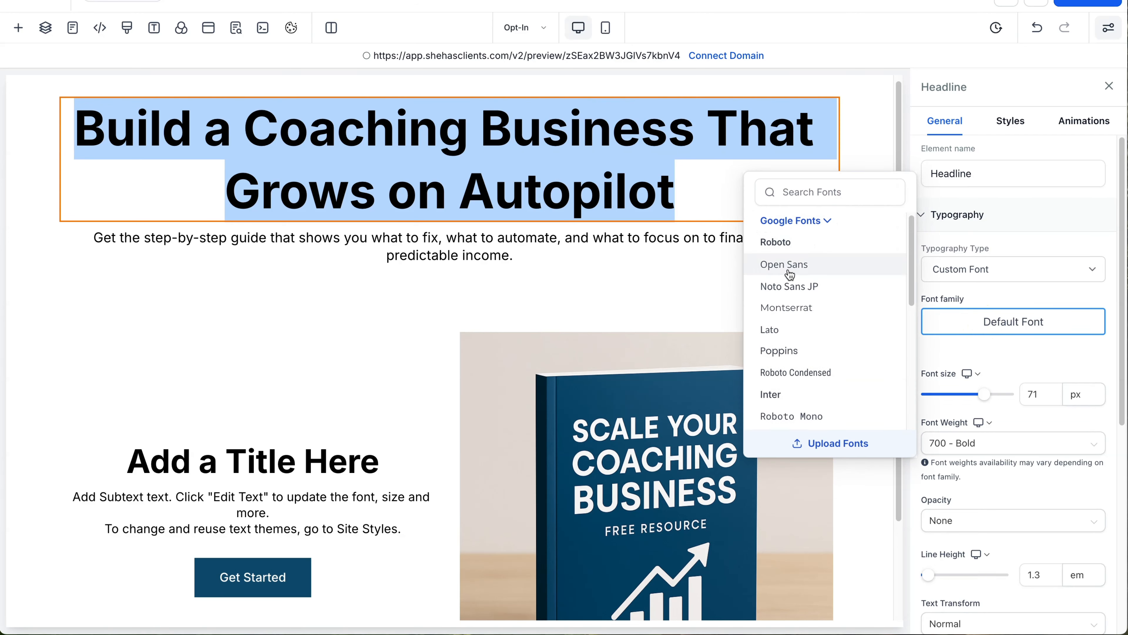
scroll(791, 280, "down", 5)
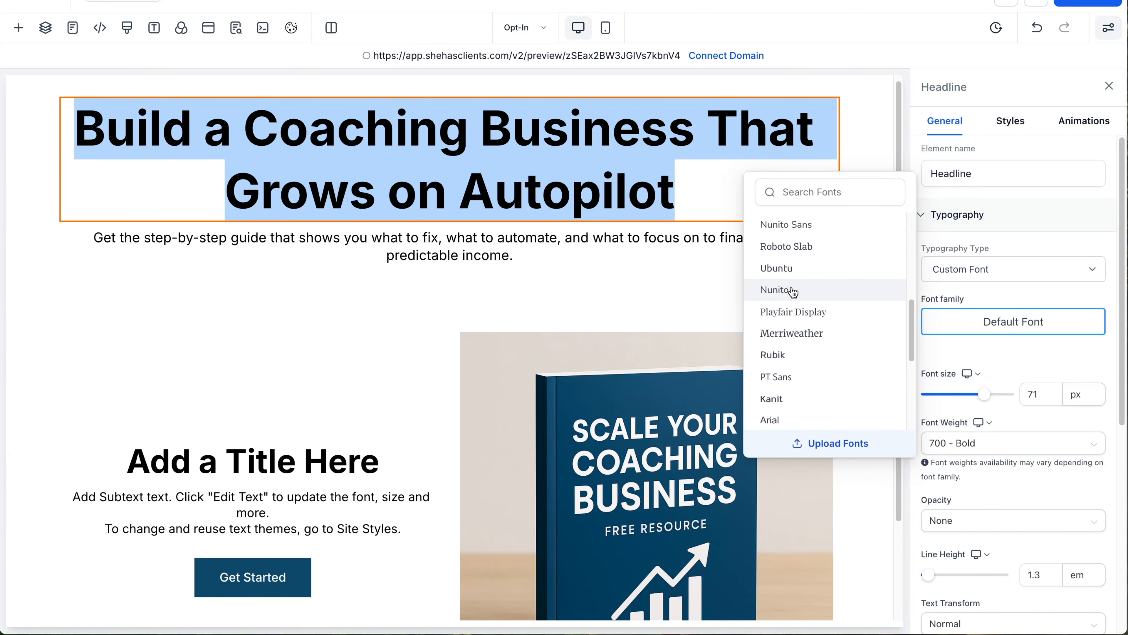
scroll(793, 291, "up", 5)
left_click(792, 279)
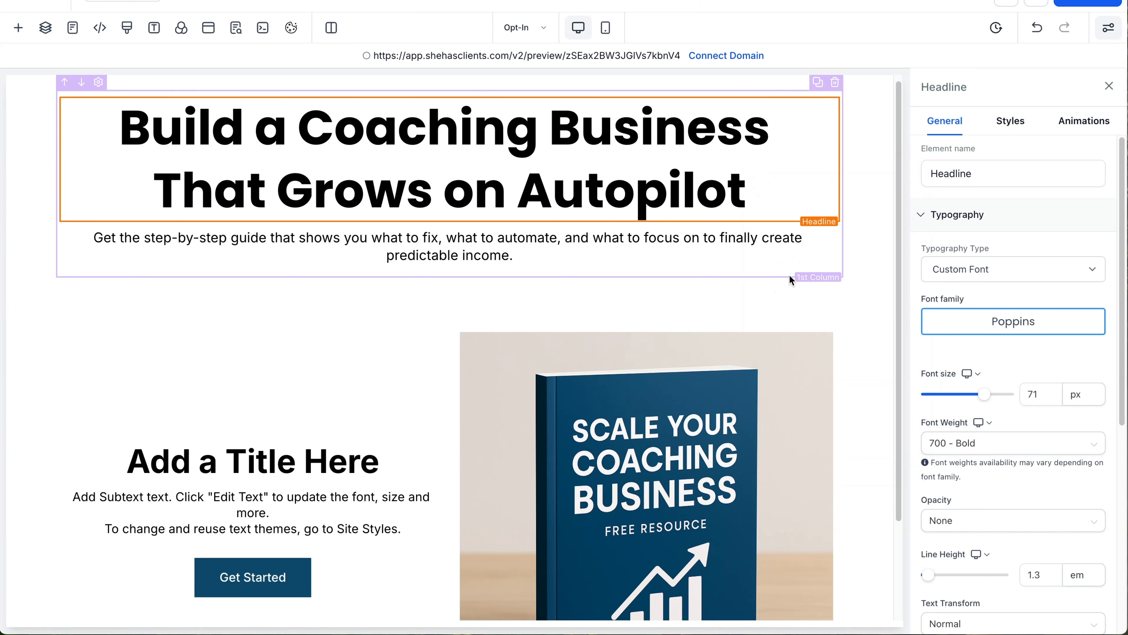
Step: Switch the sub headline to the Poppins custom font as well
triple_click(502, 249)
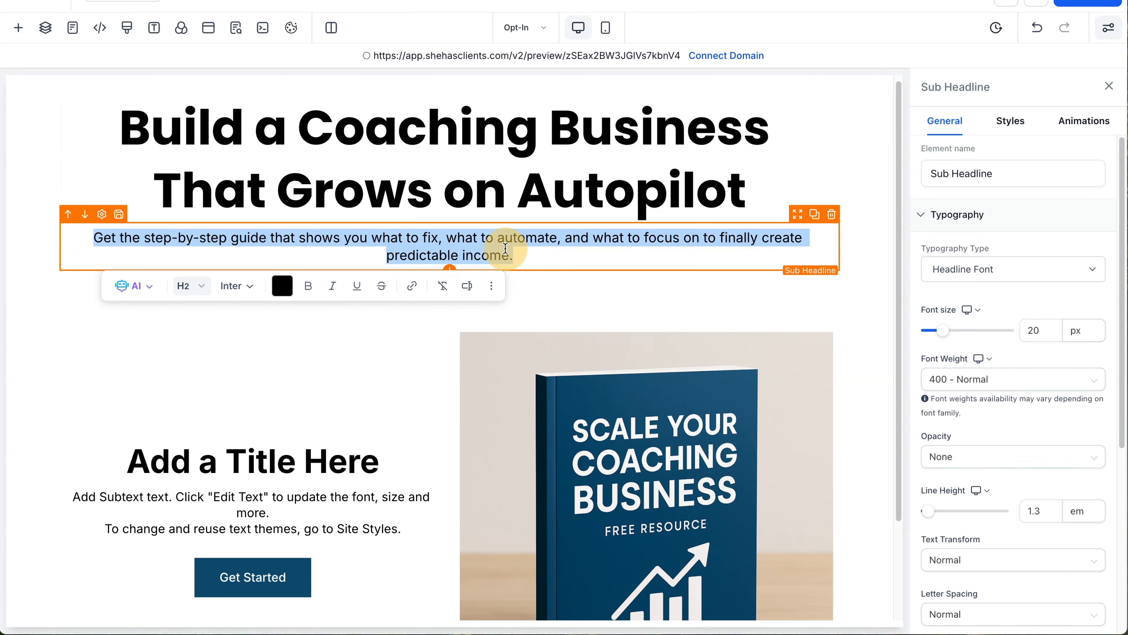
left_click(994, 272)
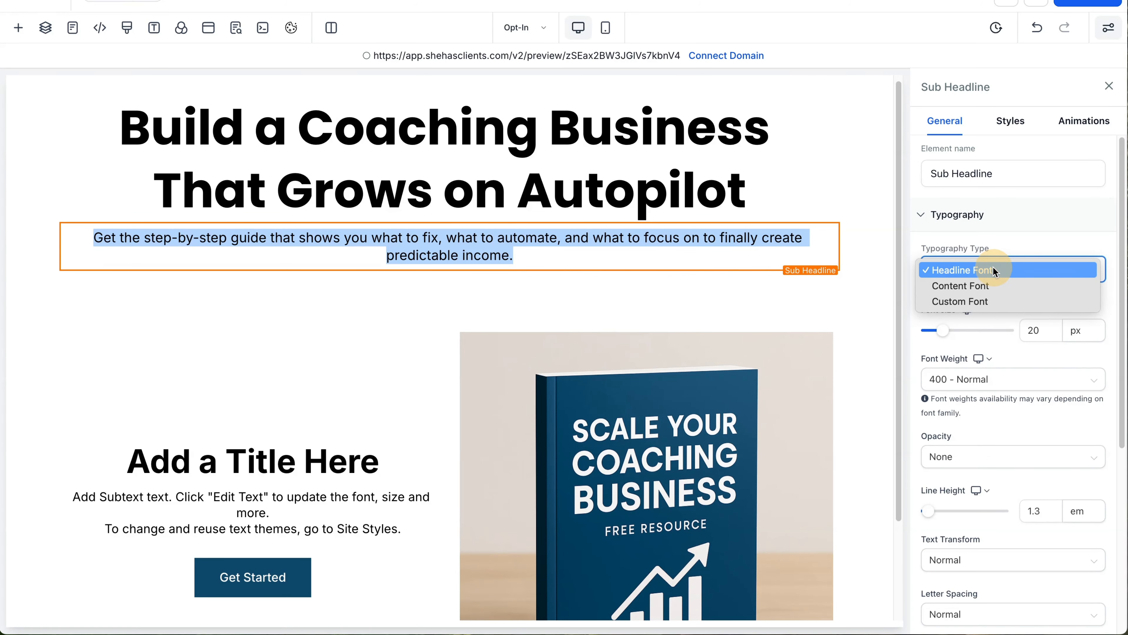
left_click(984, 302)
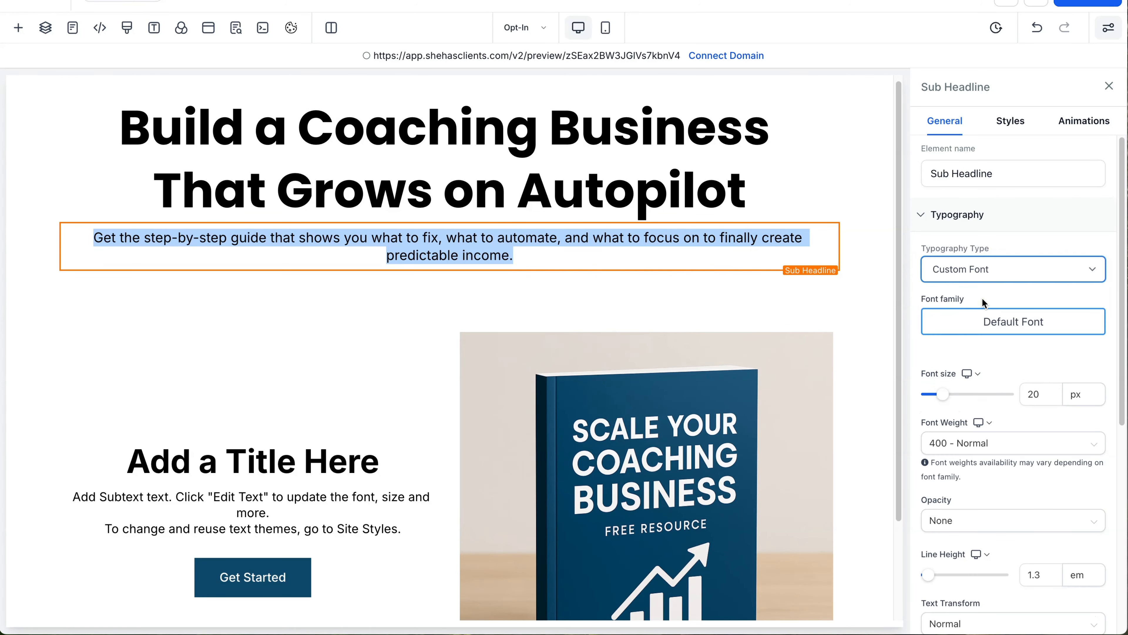
left_click(987, 324)
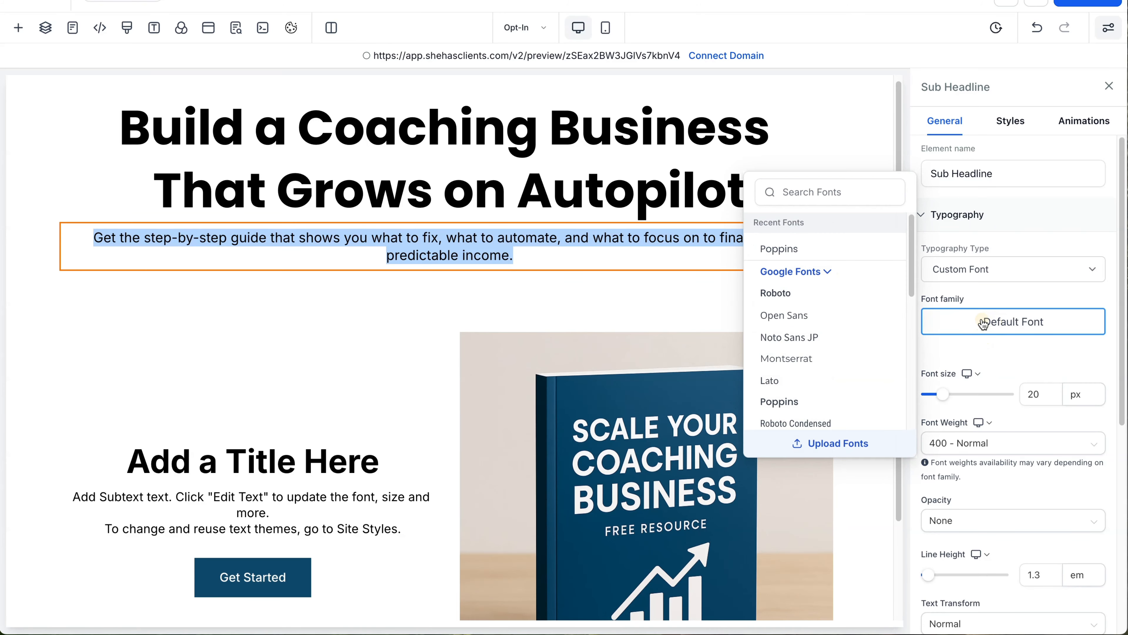
left_click(797, 401)
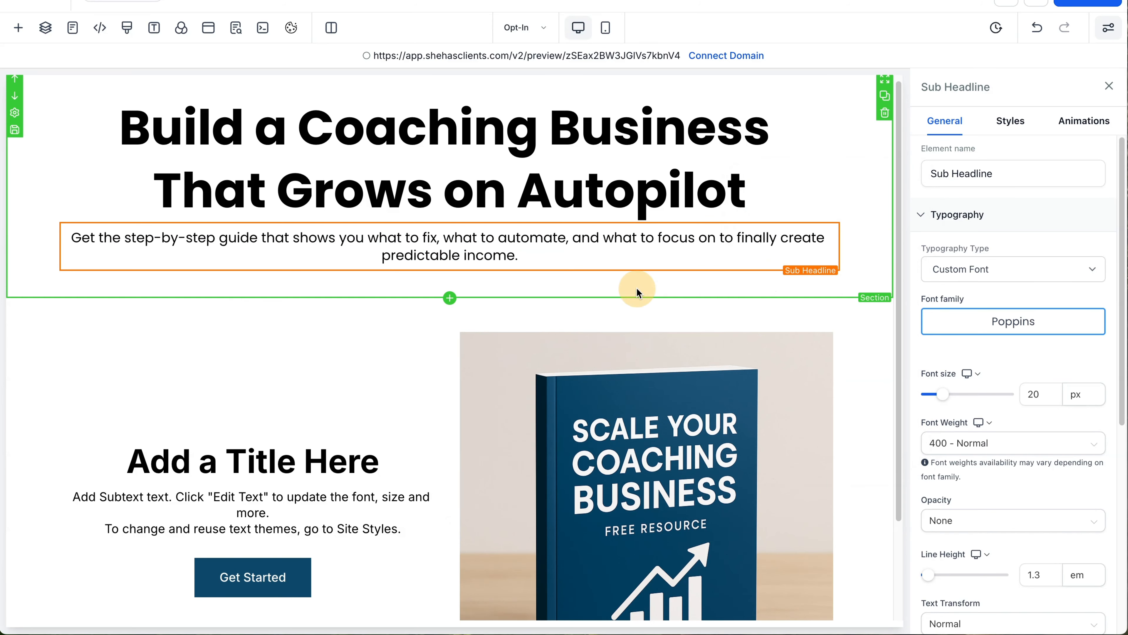
left_click(637, 288)
Step: Clear the Quick Add search and drop a 1 Column row below the book mockup section
scroll(638, 294, "down", 3)
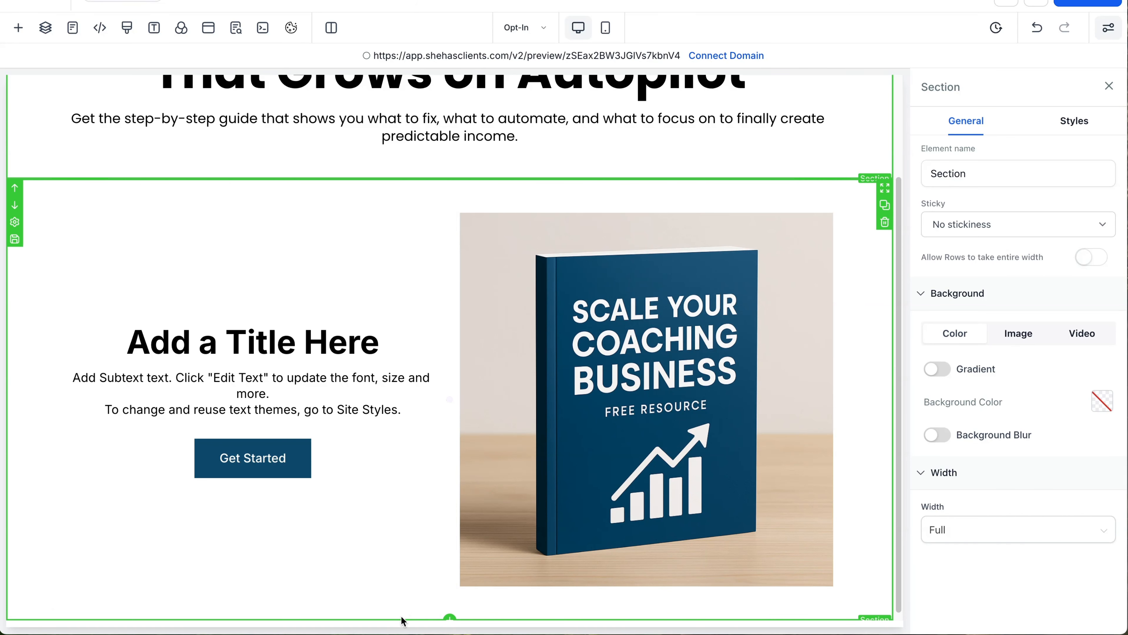
left_click(449, 618)
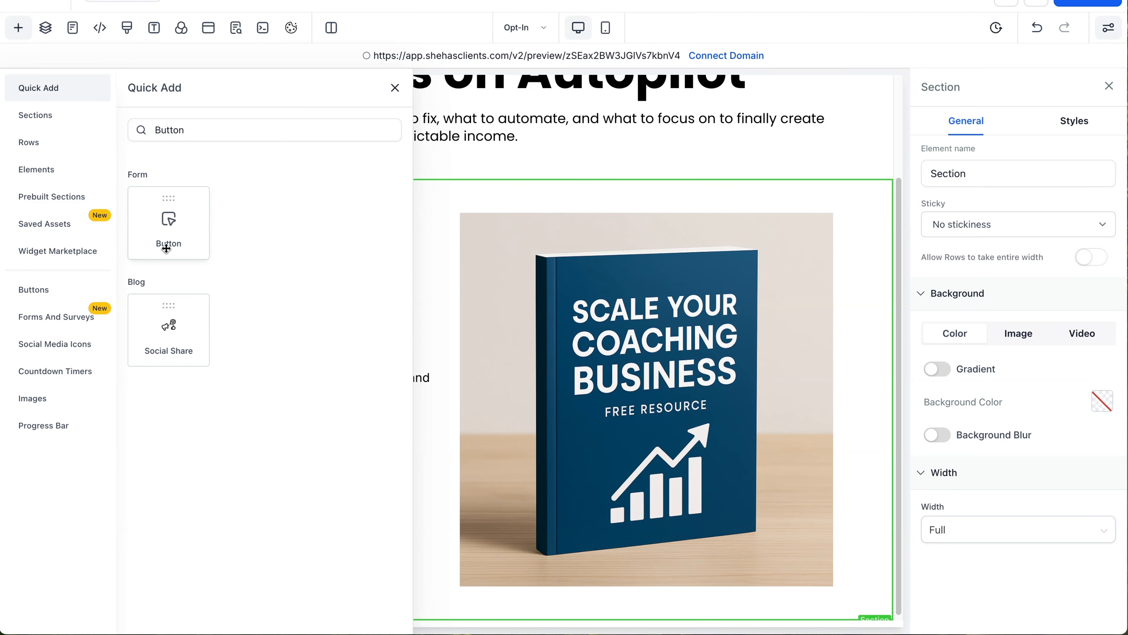
left_click(394, 89)
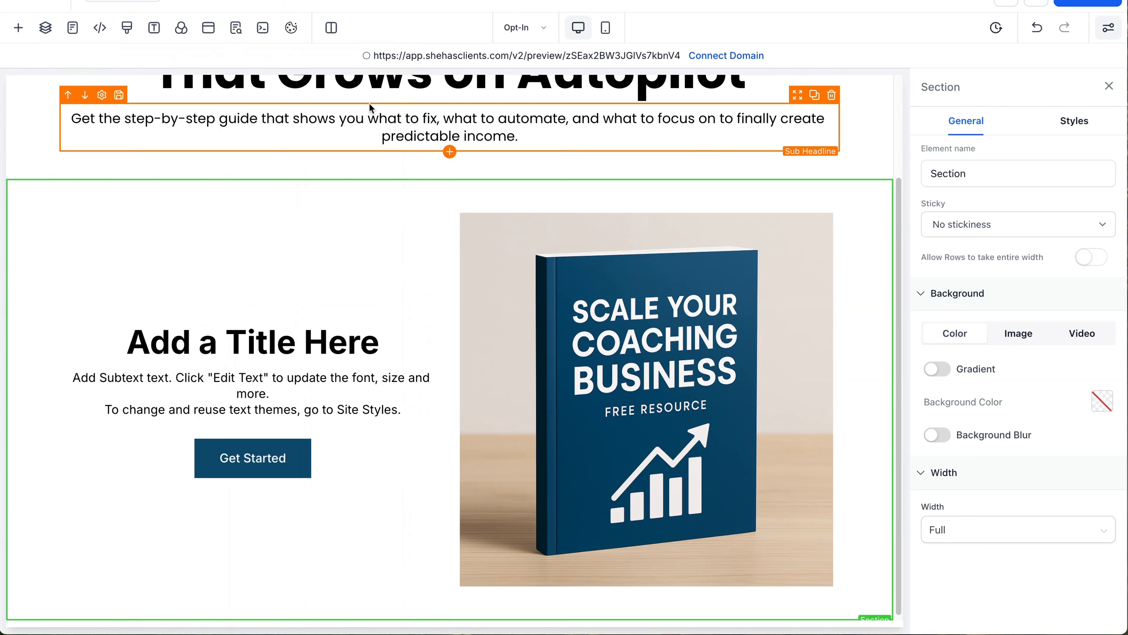
left_click(19, 28)
double_click(203, 135)
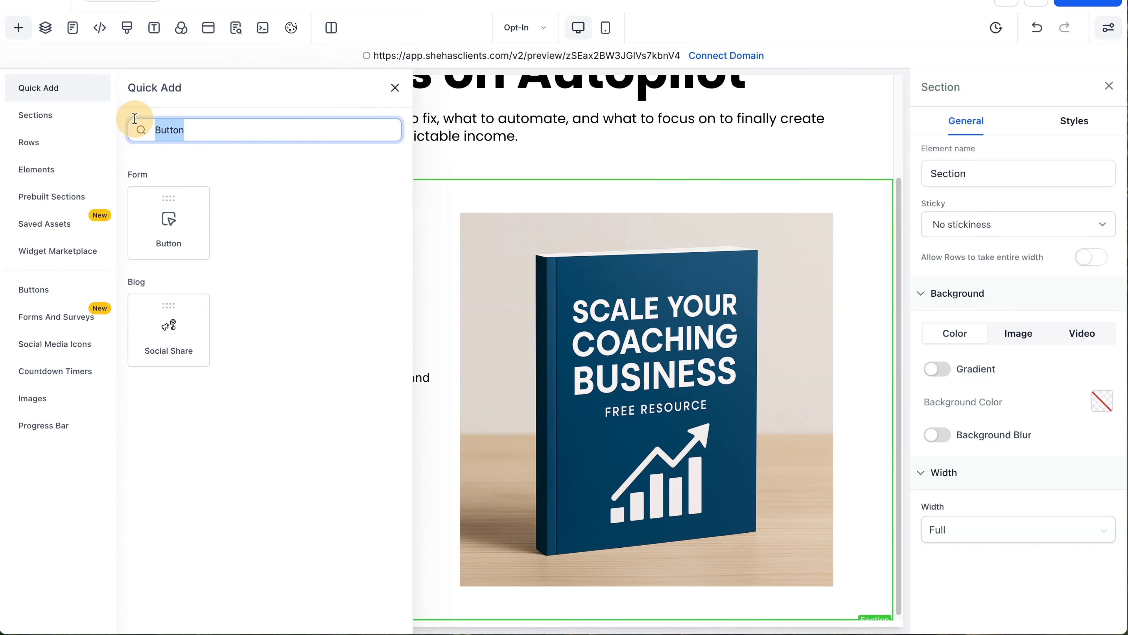
key("BackSpace")
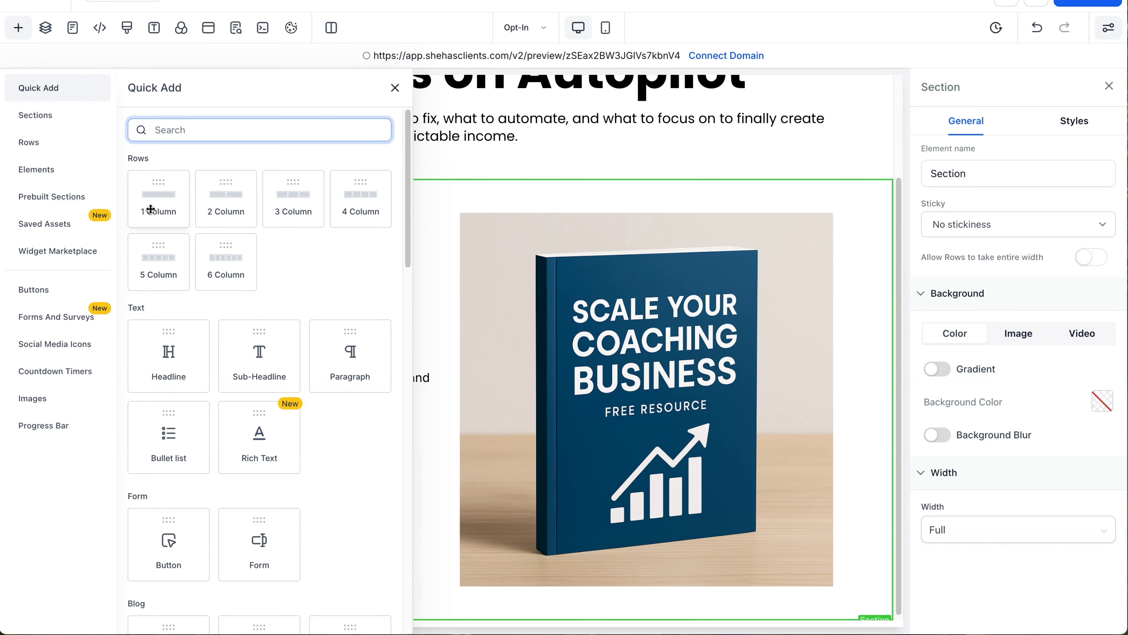
left_click_drag(148, 205, 528, 614)
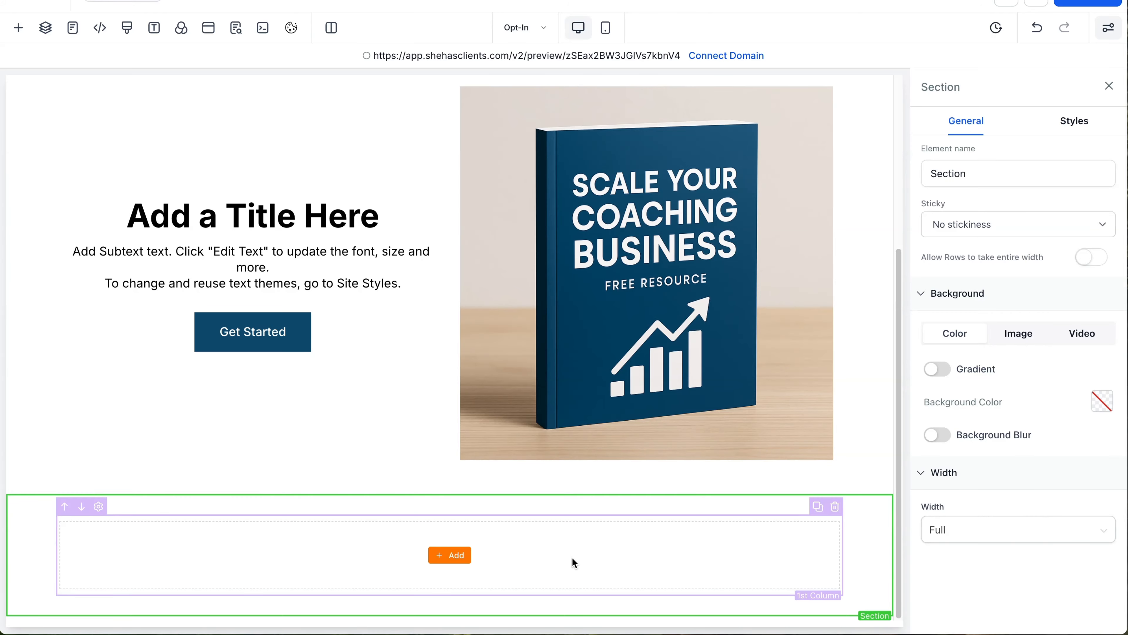
Step: Add a Calendar element to the new row linked to the 'Book A Call With Me' calendar
left_click(445, 555)
scroll(225, 426, "down", 6)
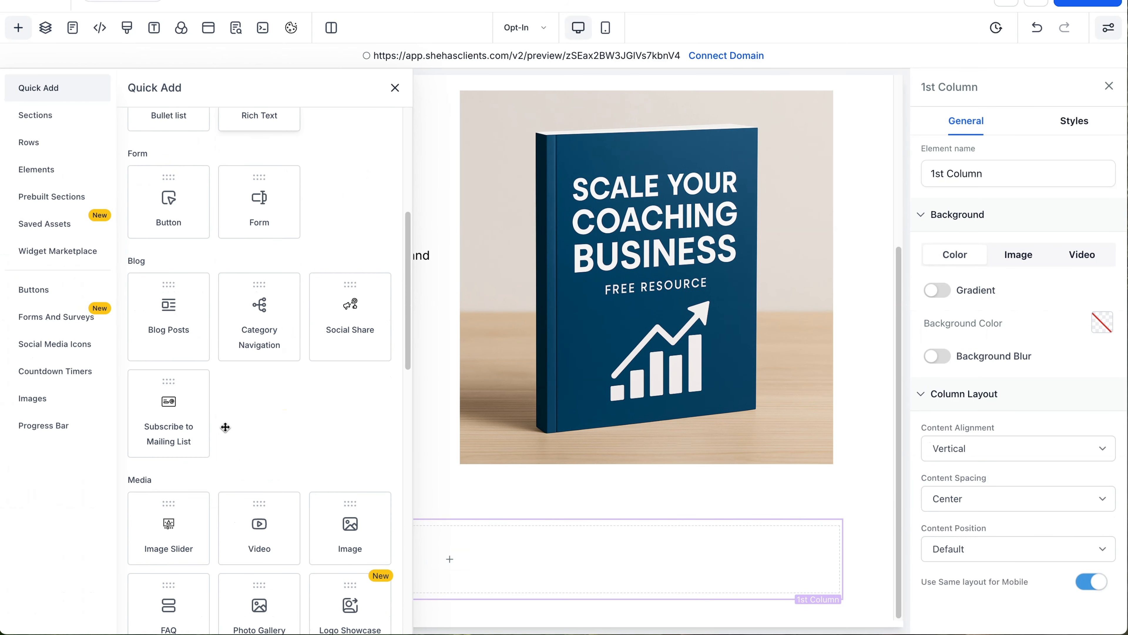
scroll(225, 427, "down", 7)
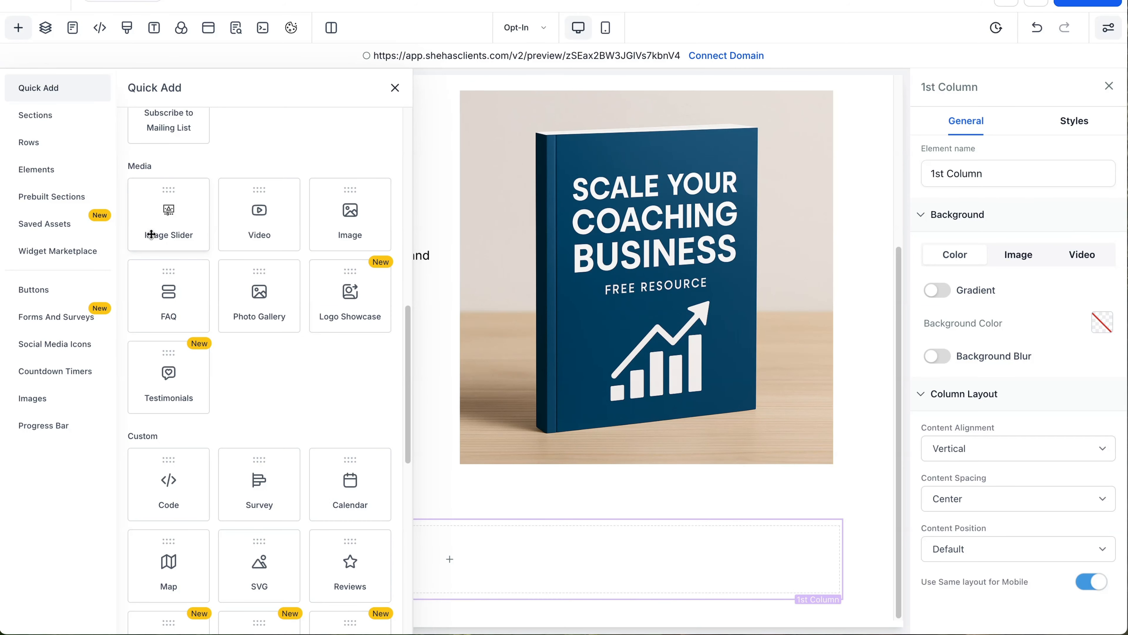
scroll(240, 243, "down", 1)
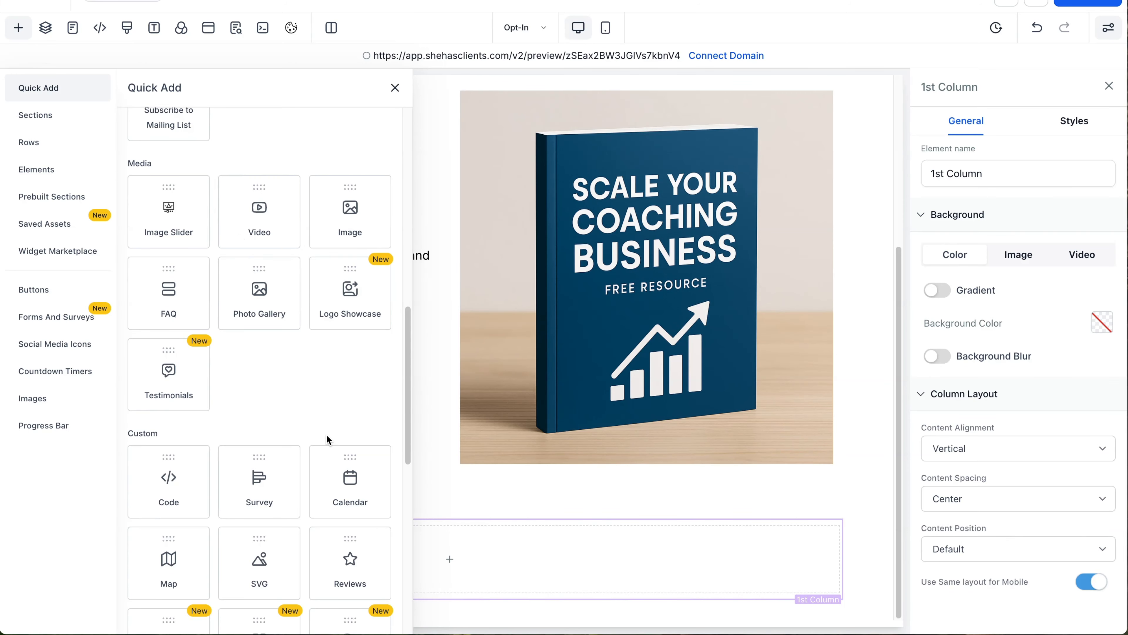
left_click(353, 469)
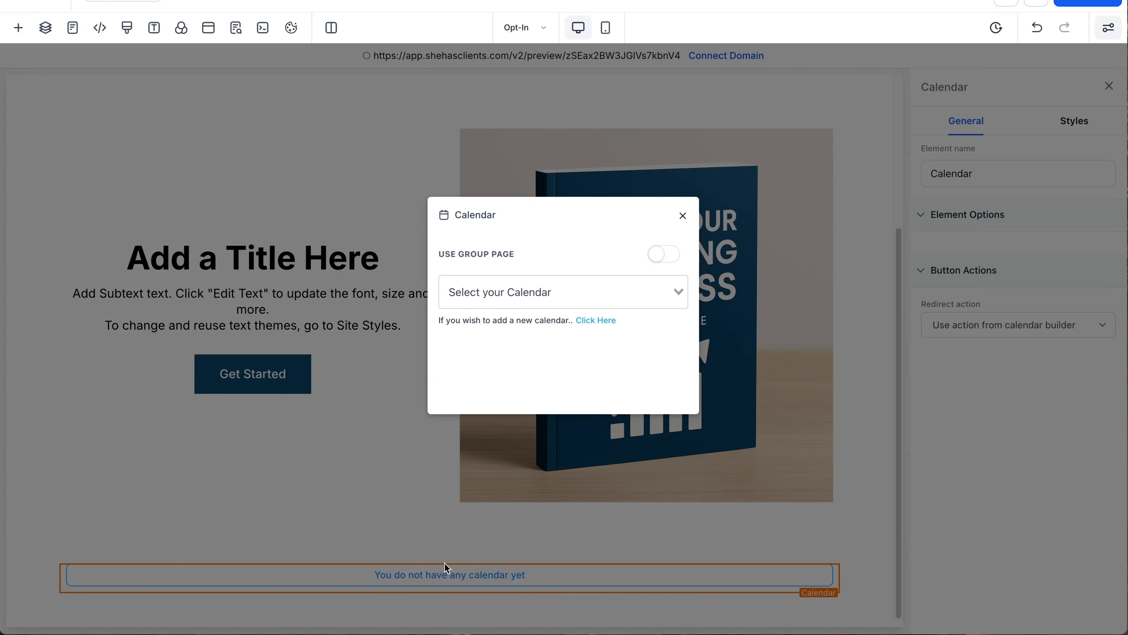
left_click(677, 289)
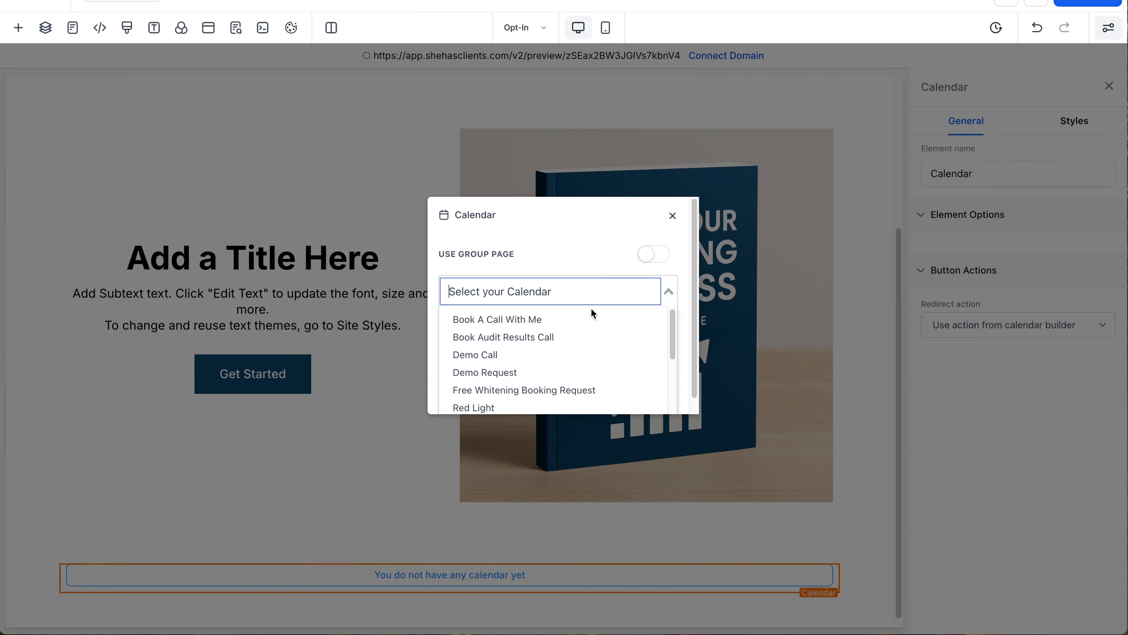
left_click(578, 319)
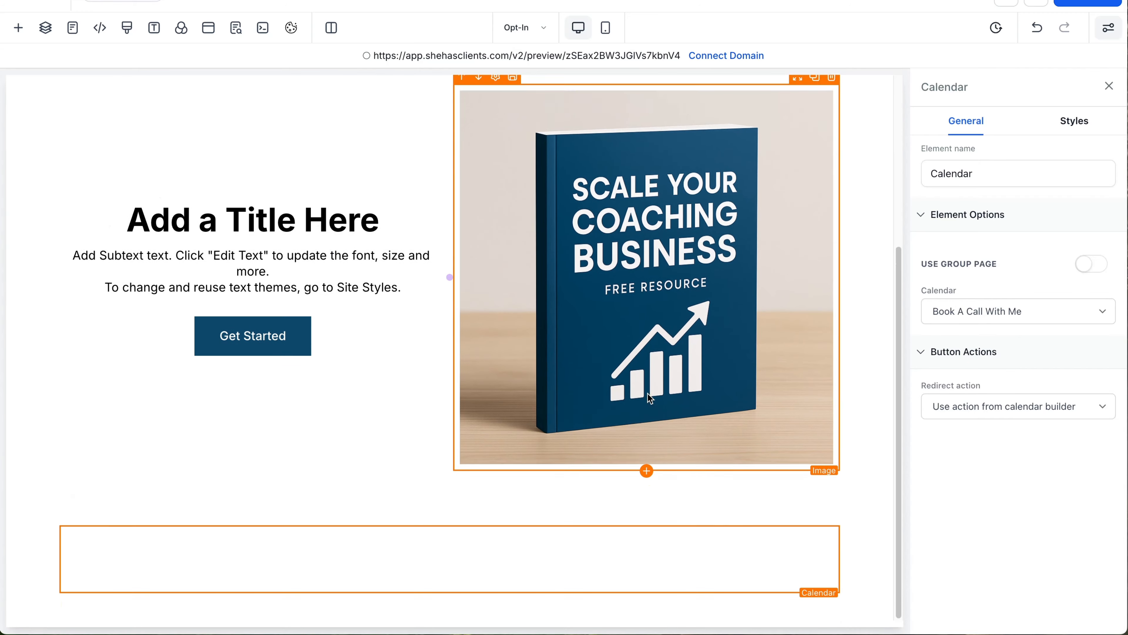
scroll(647, 393, "down", 2)
scroll(648, 393, "down", 7)
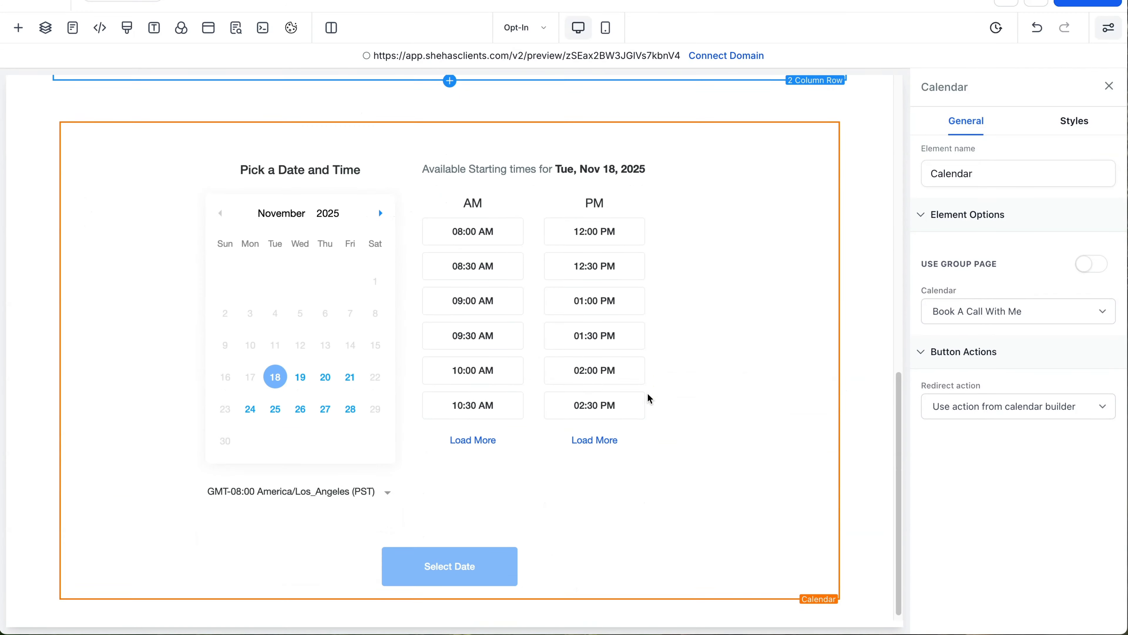
scroll(647, 398, "up", 10)
scroll(648, 399, "down", 6)
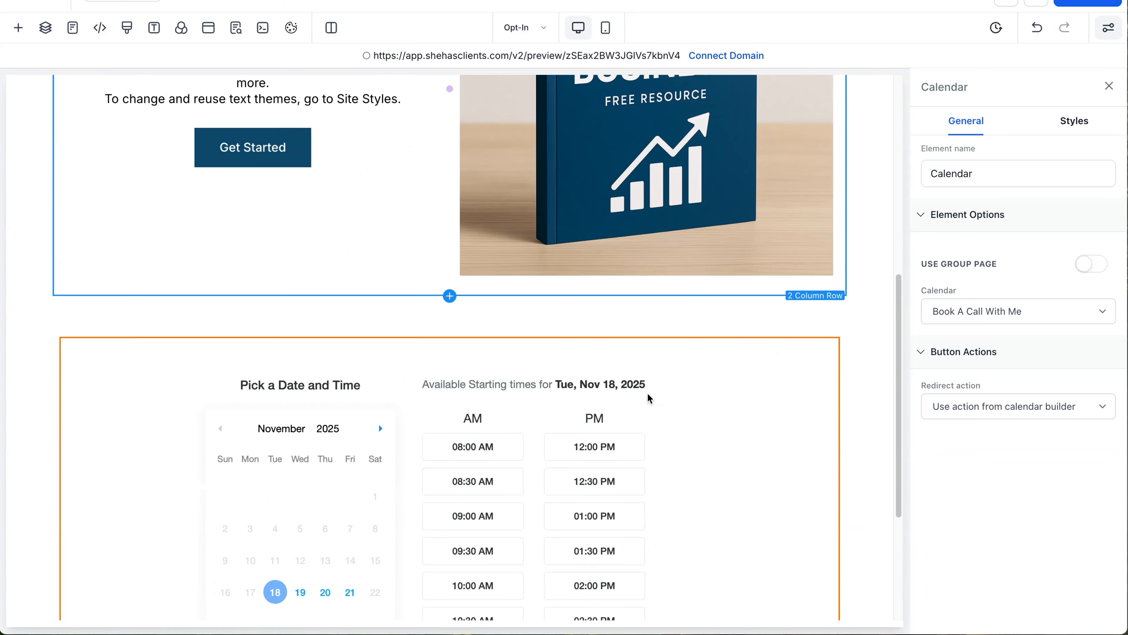
scroll(648, 394, "down", 5)
Step: Go through the SEO and Pages panels to the Thank You page, then exit to the funnel Steps
left_click(863, 385)
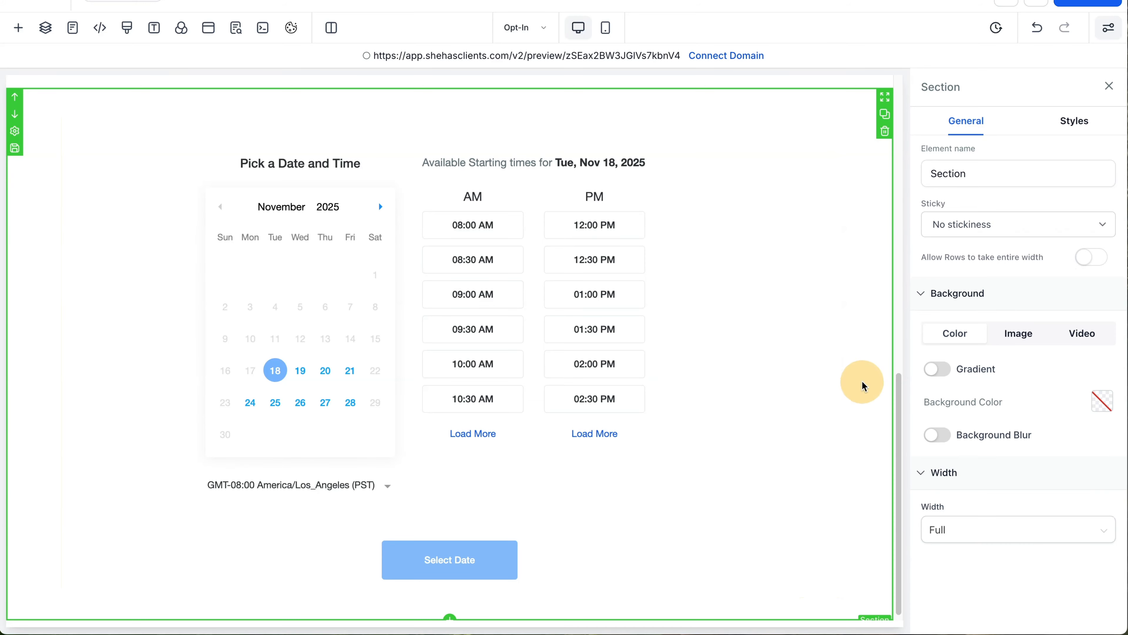
scroll(435, 378, "up", 9)
scroll(440, 392, "up", 6)
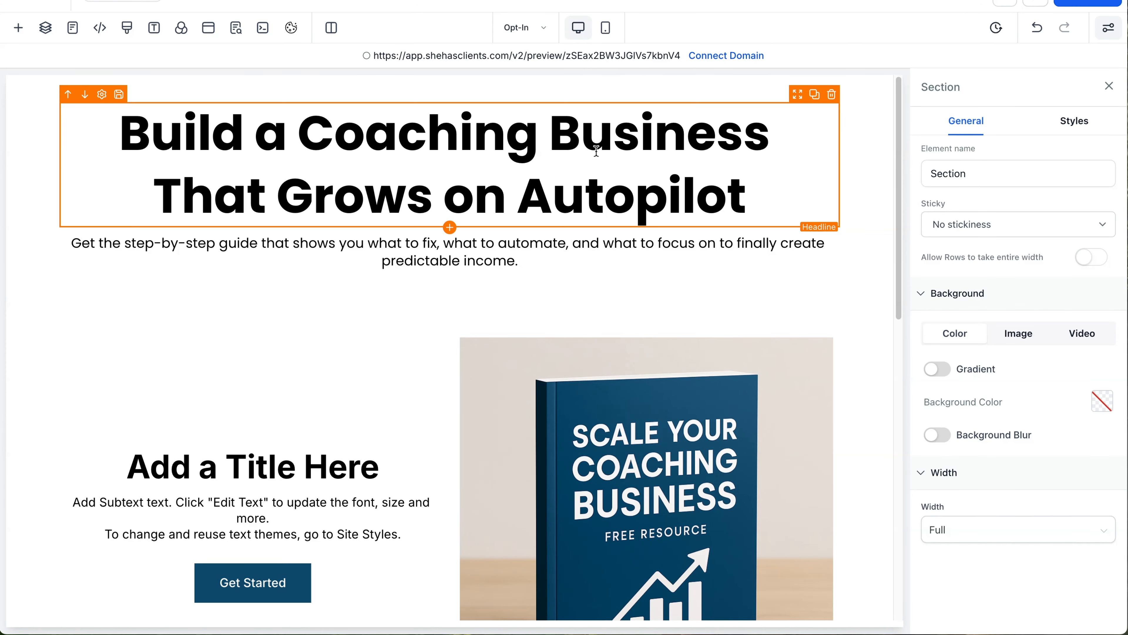
scroll(582, 233, "down", 10)
scroll(582, 235, "up", 10)
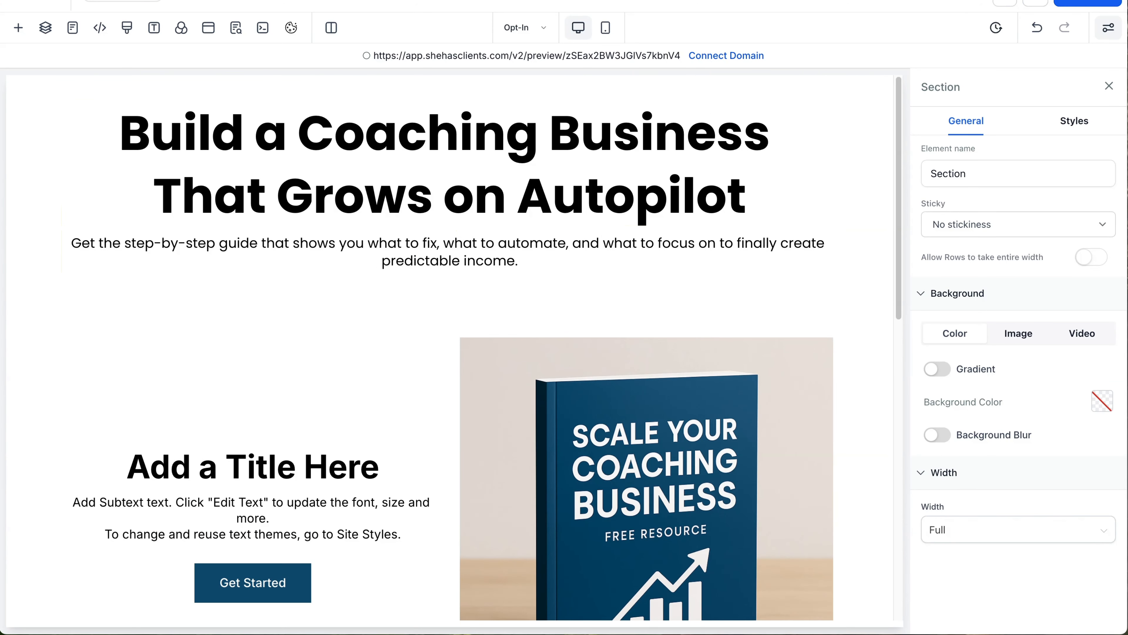
left_click(235, 28)
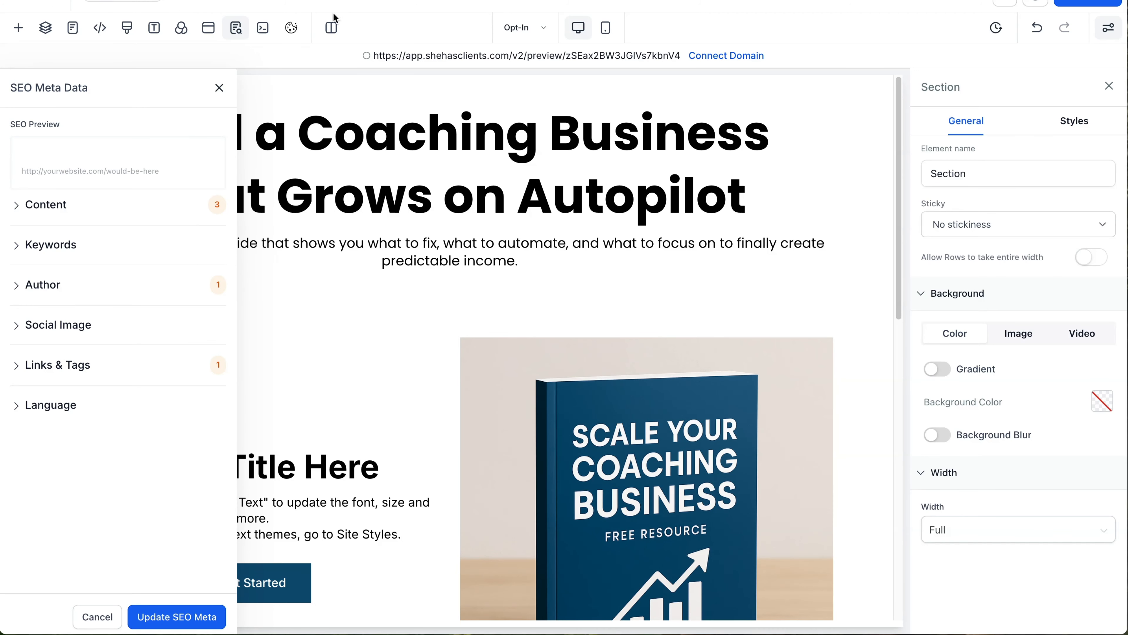
left_click(521, 28)
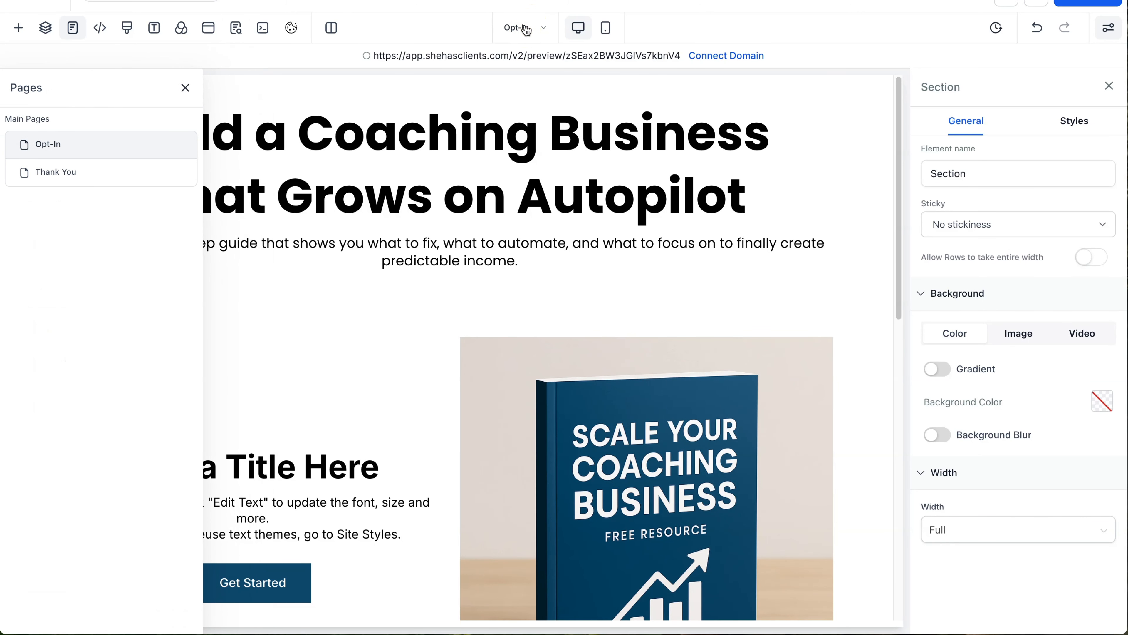
left_click(89, 172)
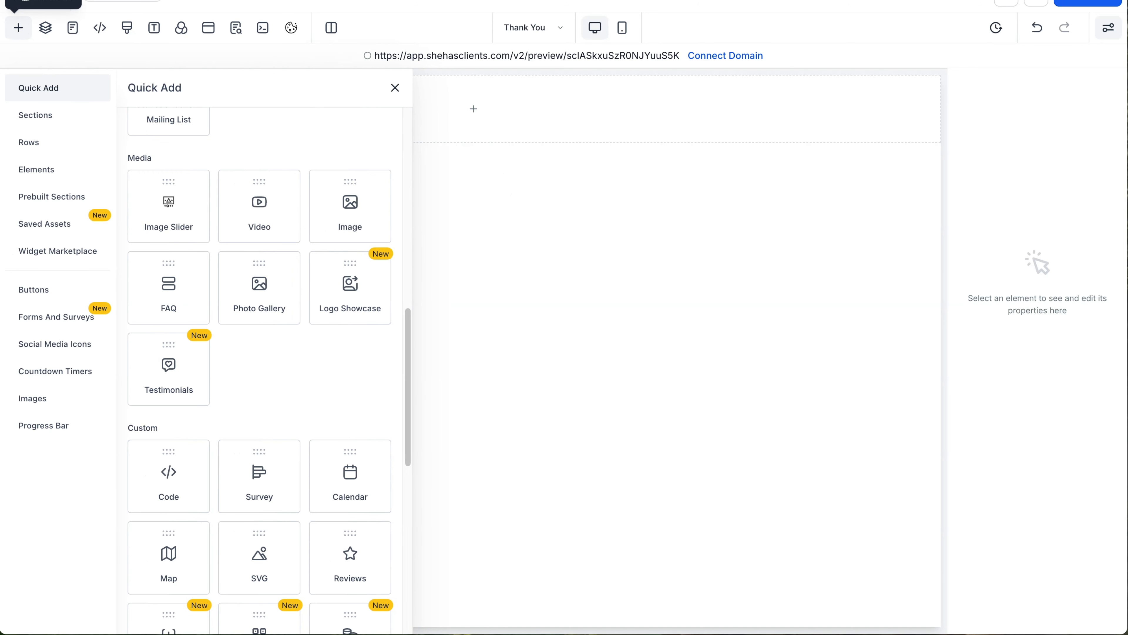
left_click(38, 0)
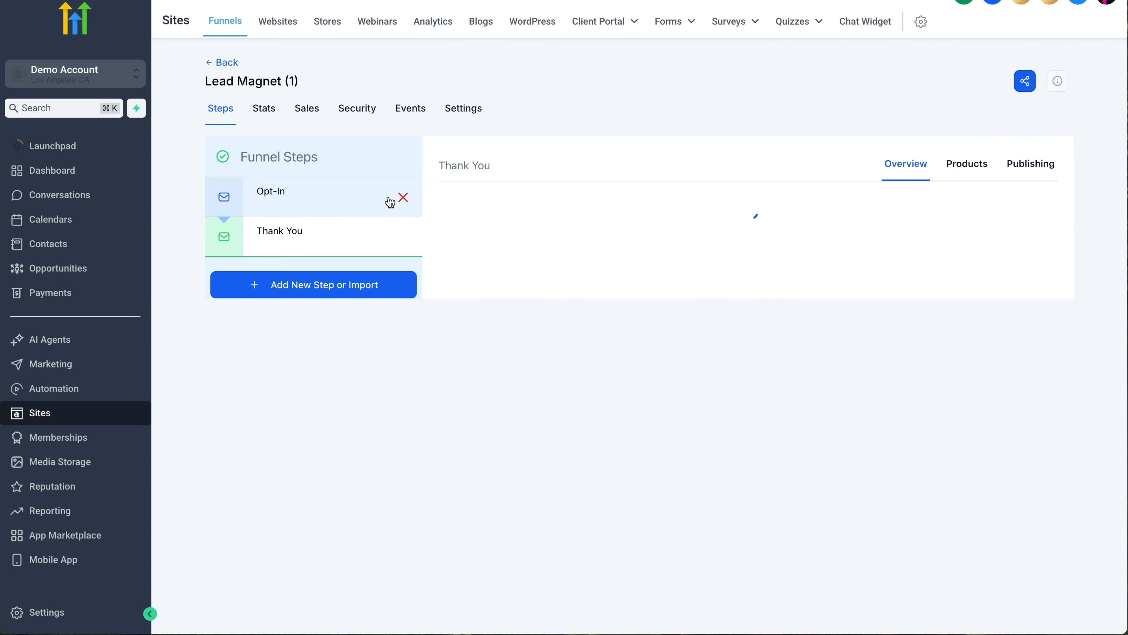
Step: Set the funnel's Domain to test.highlevelstartersph.com in Settings, then return to Steps
left_click(470, 109)
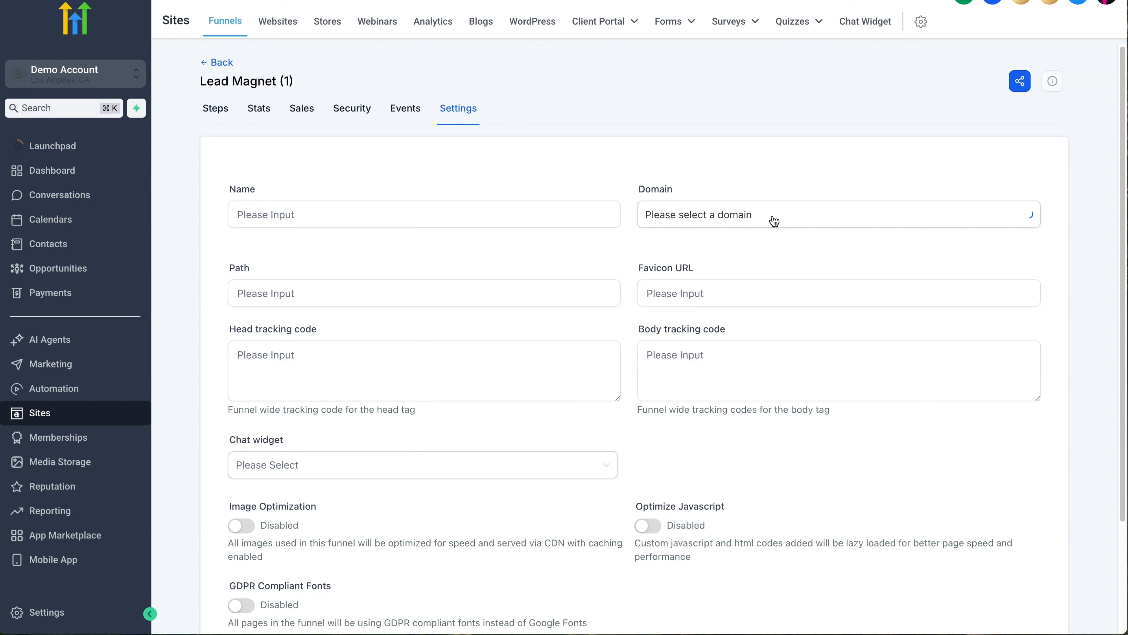
left_click(772, 218)
left_click(764, 171)
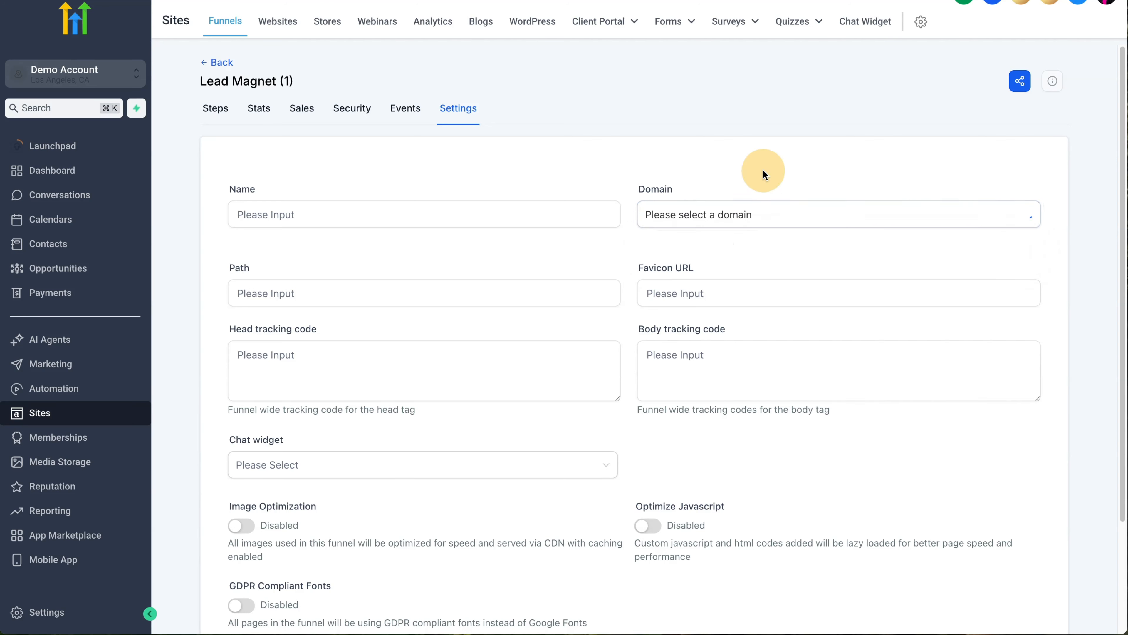
left_click(689, 215)
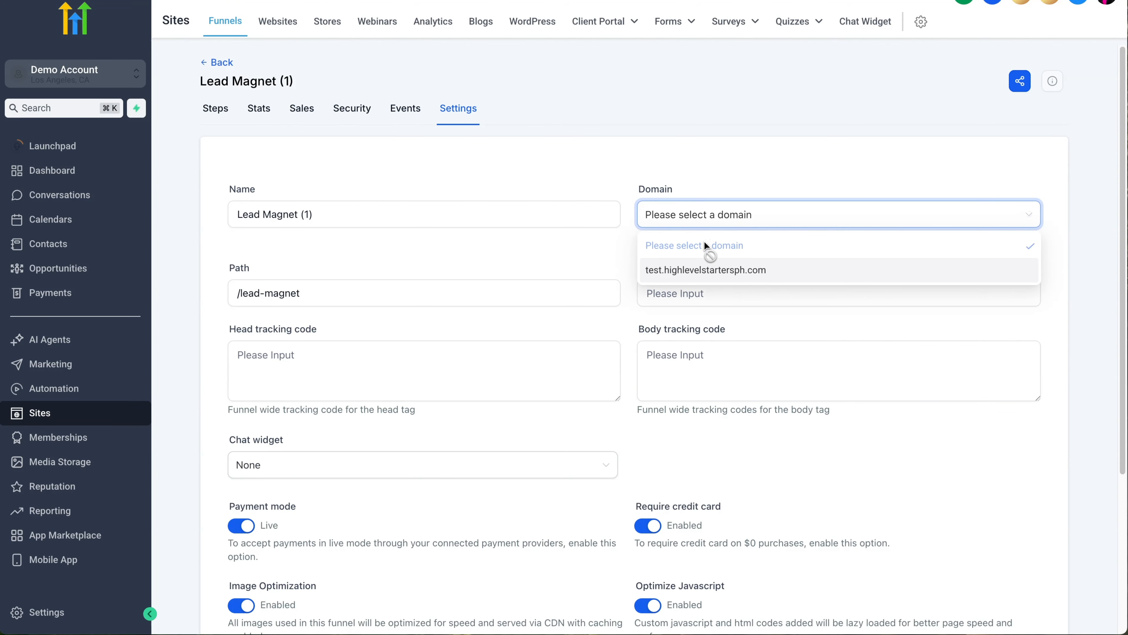
left_click(706, 269)
scroll(730, 198, "down", 5)
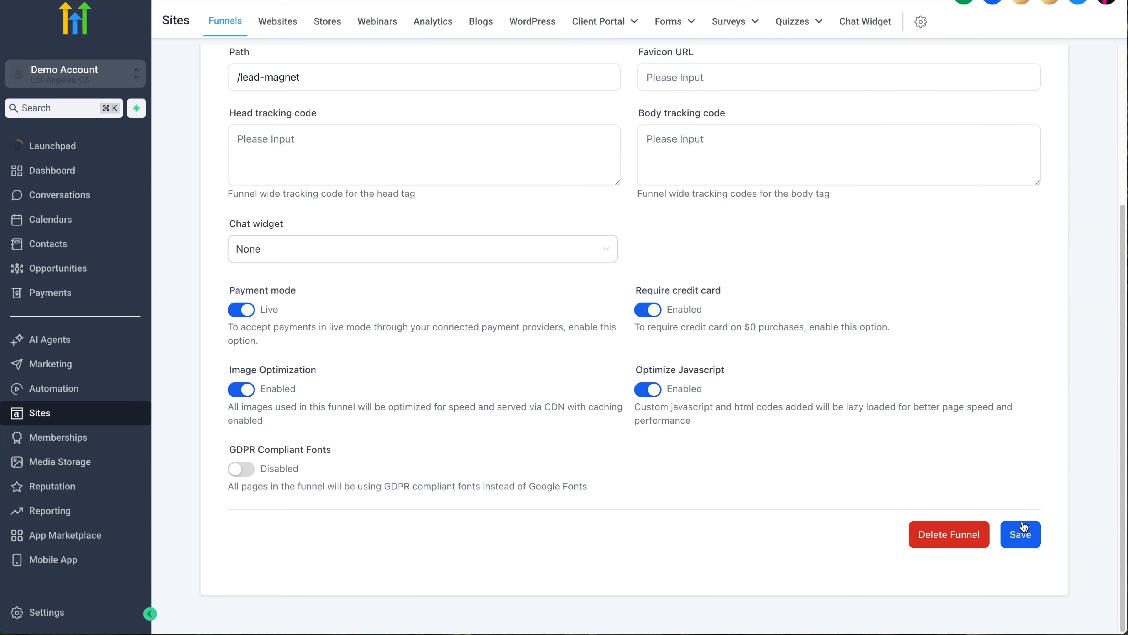
scroll(992, 519, "up", 5)
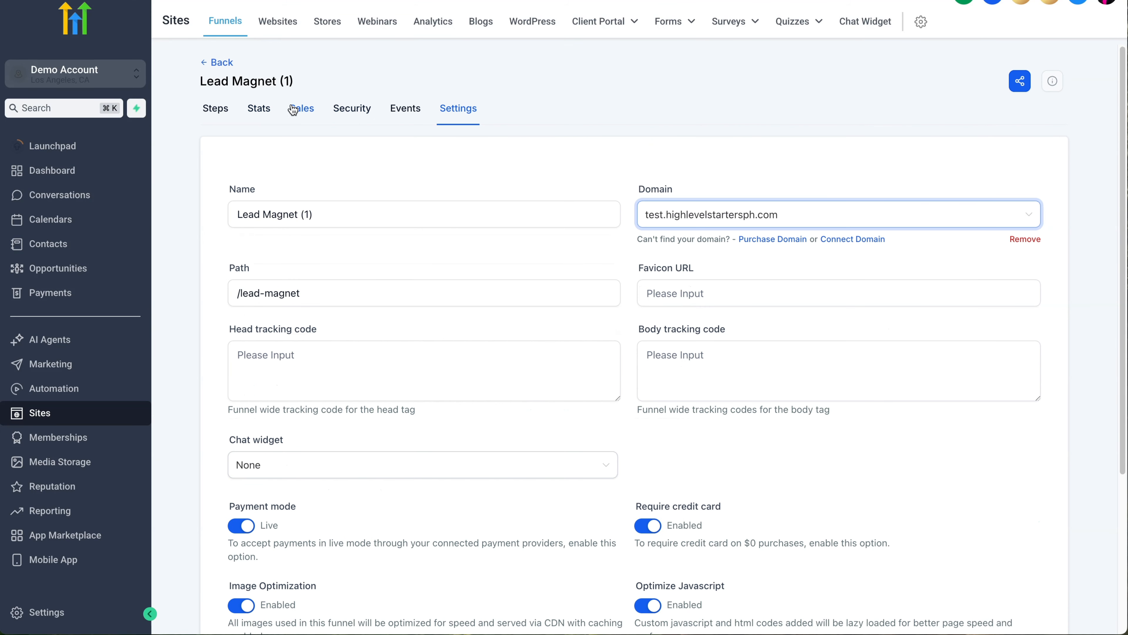
scroll(942, 500, "down", 5)
scroll(448, 273, "up", 5)
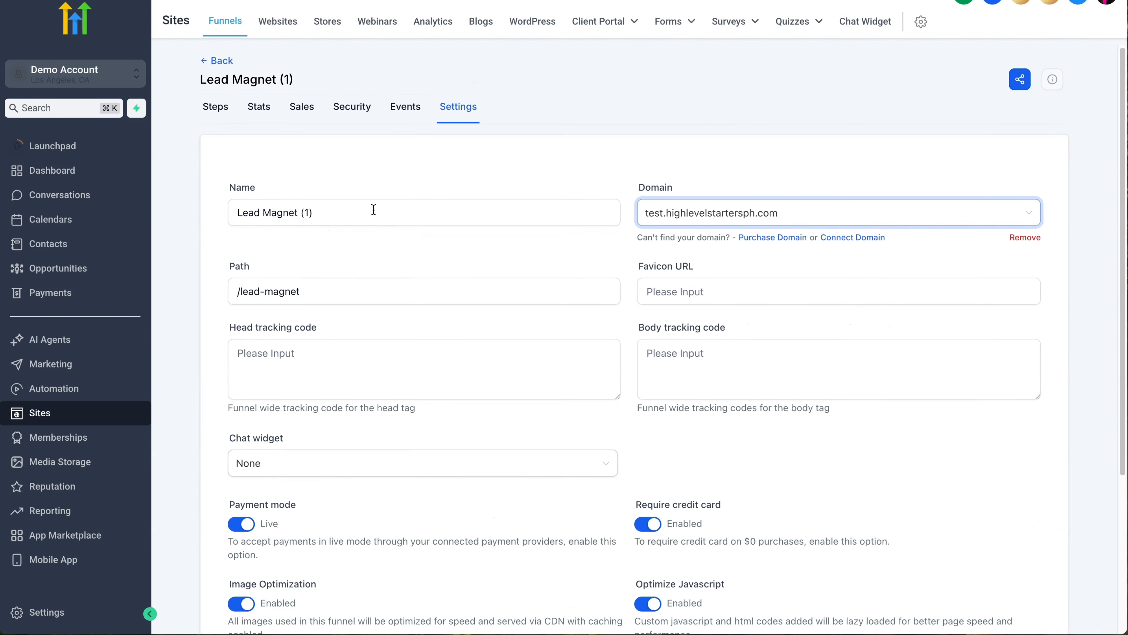
left_click(218, 107)
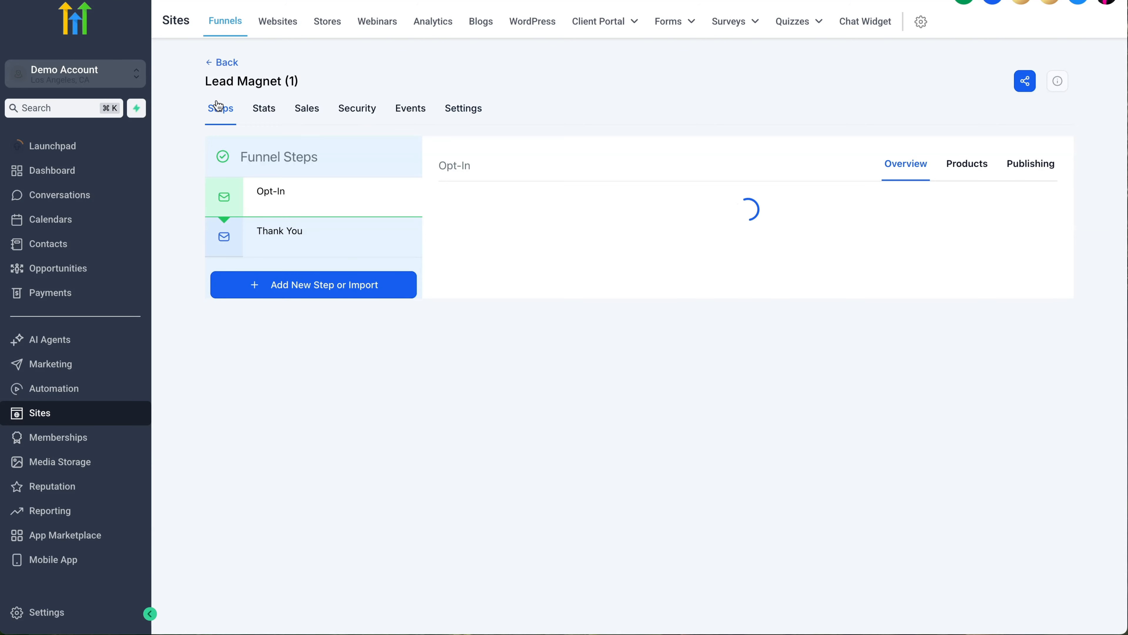
Step: Review the /opt-in and Thank You step URLs under Publishing, then return to the Funnels list
left_click(1017, 171)
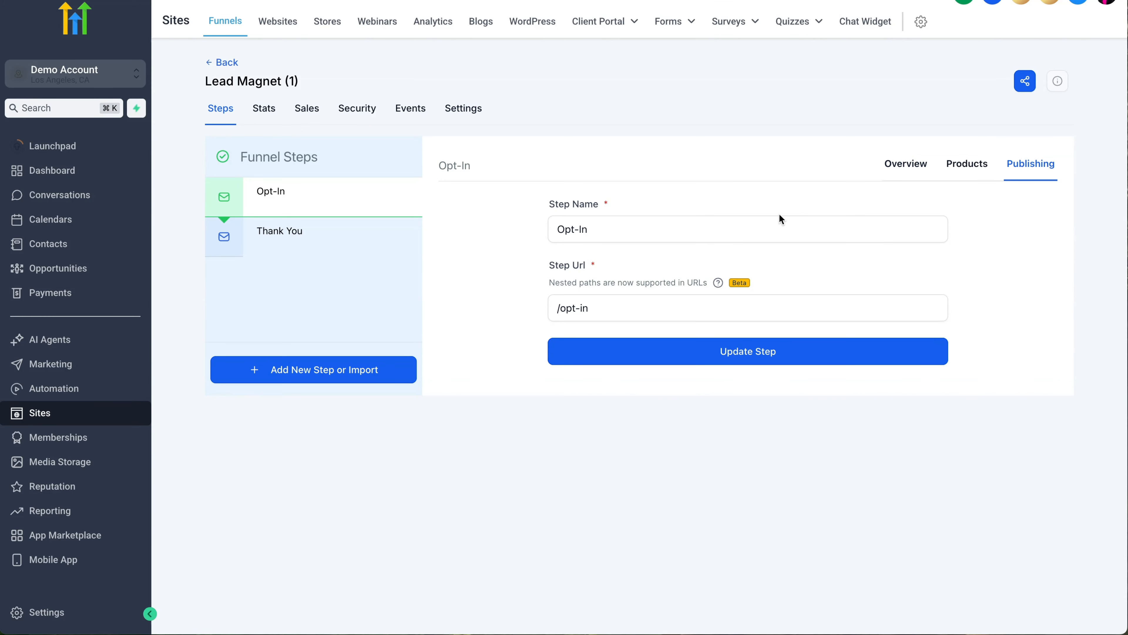
left_click(618, 309)
left_click_drag(609, 308, 558, 308)
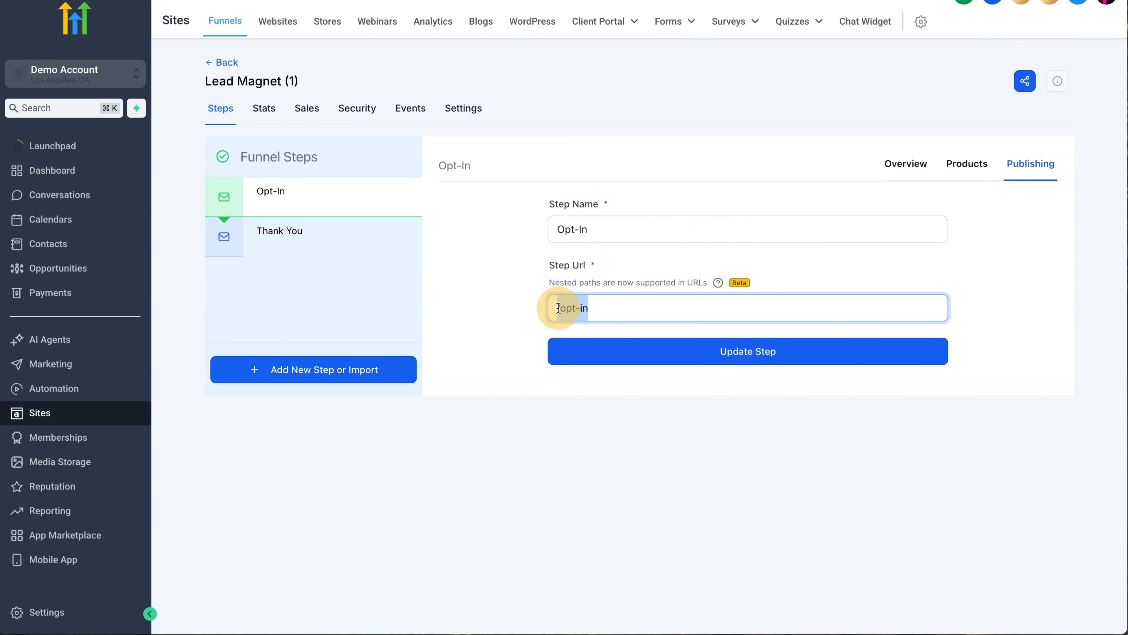
left_click(620, 307)
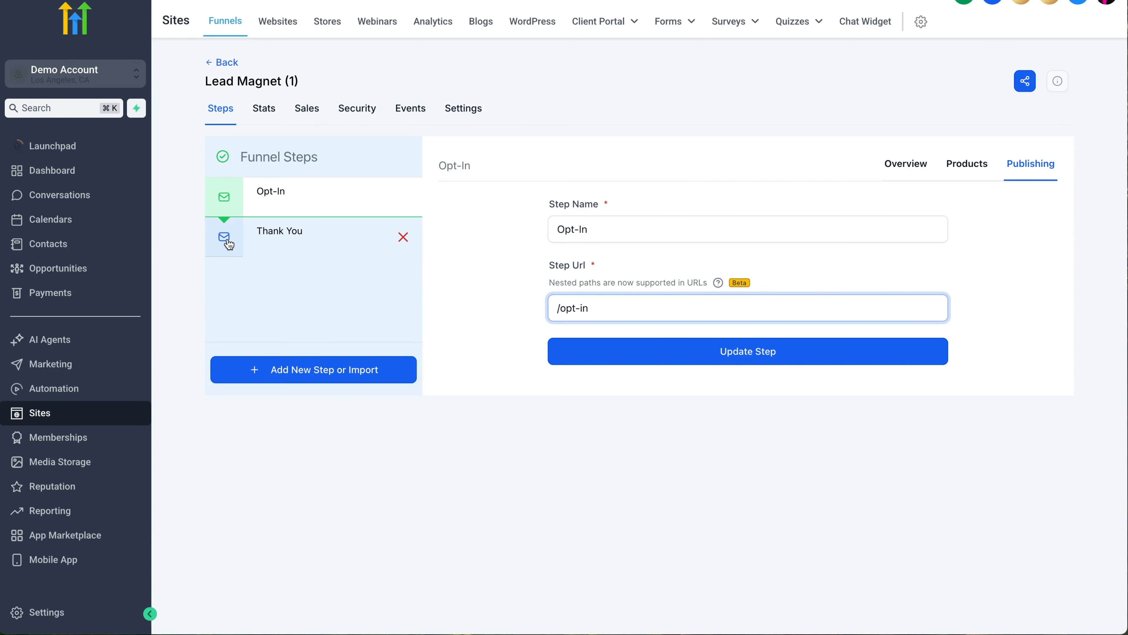
left_click(274, 240)
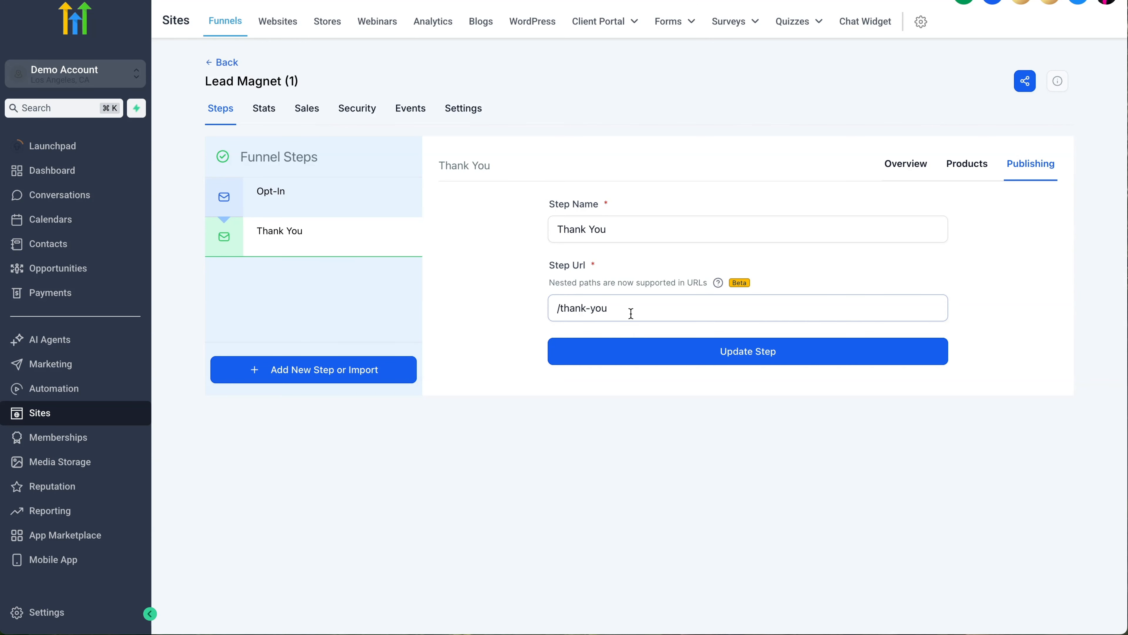
left_click(1031, 164)
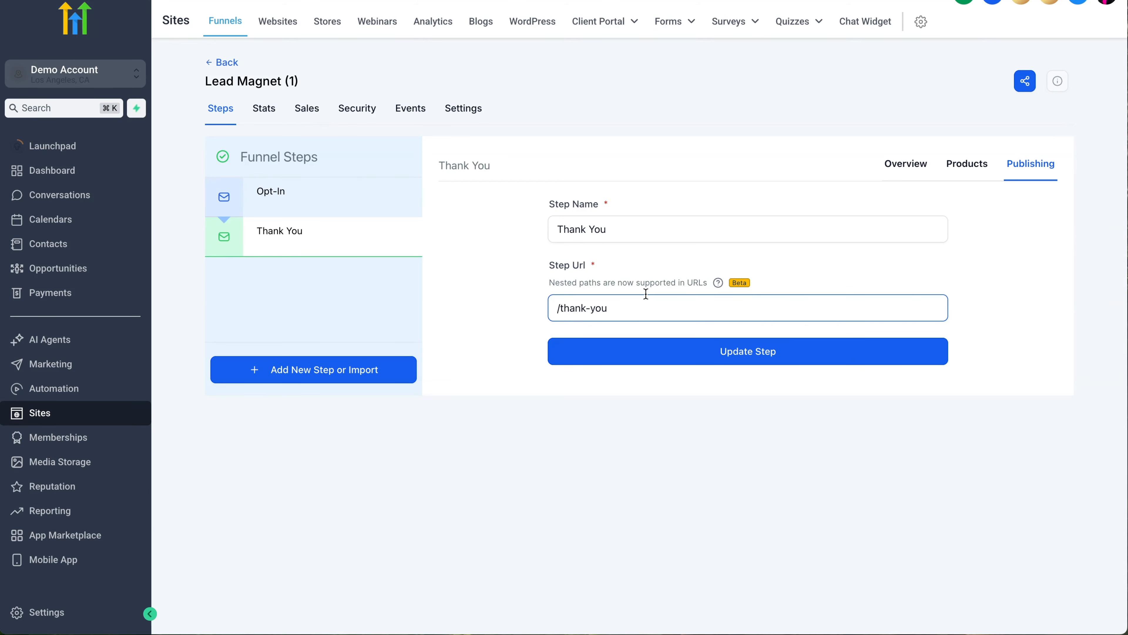
left_click(224, 63)
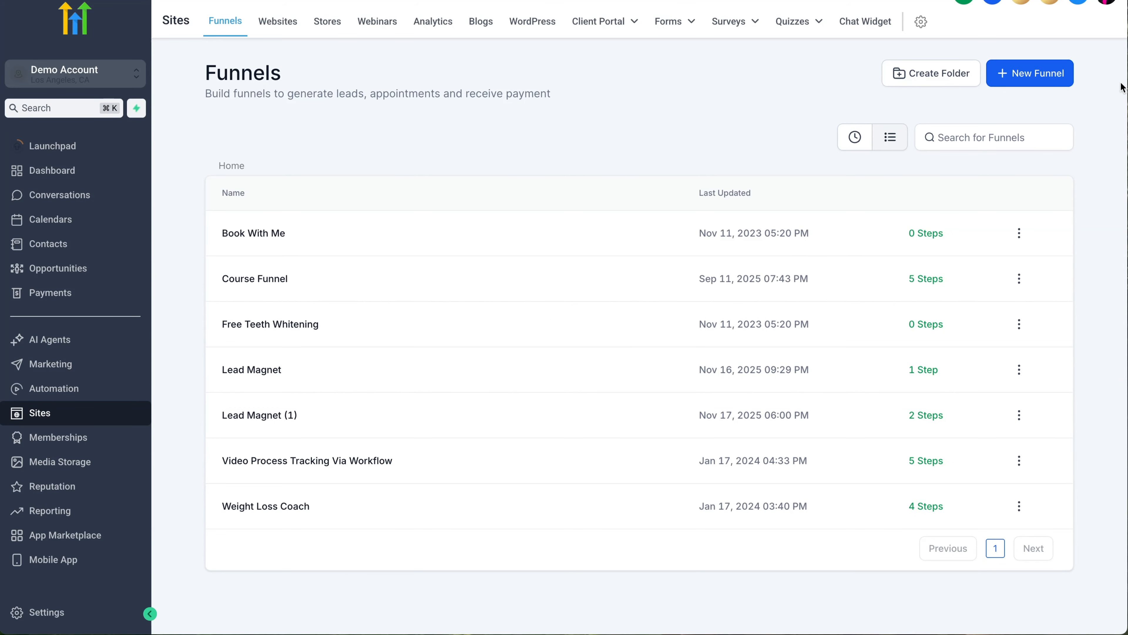
Step: Start a new funnel built from a template and continue to the Template Library
left_click(1022, 75)
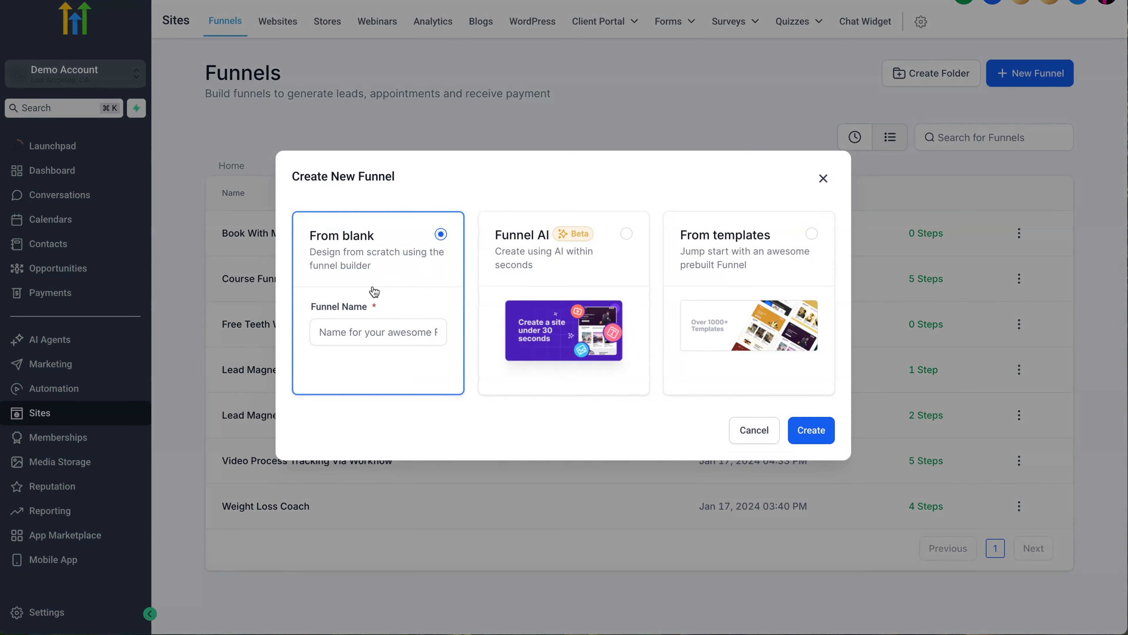
left_click(701, 244)
left_click(814, 434)
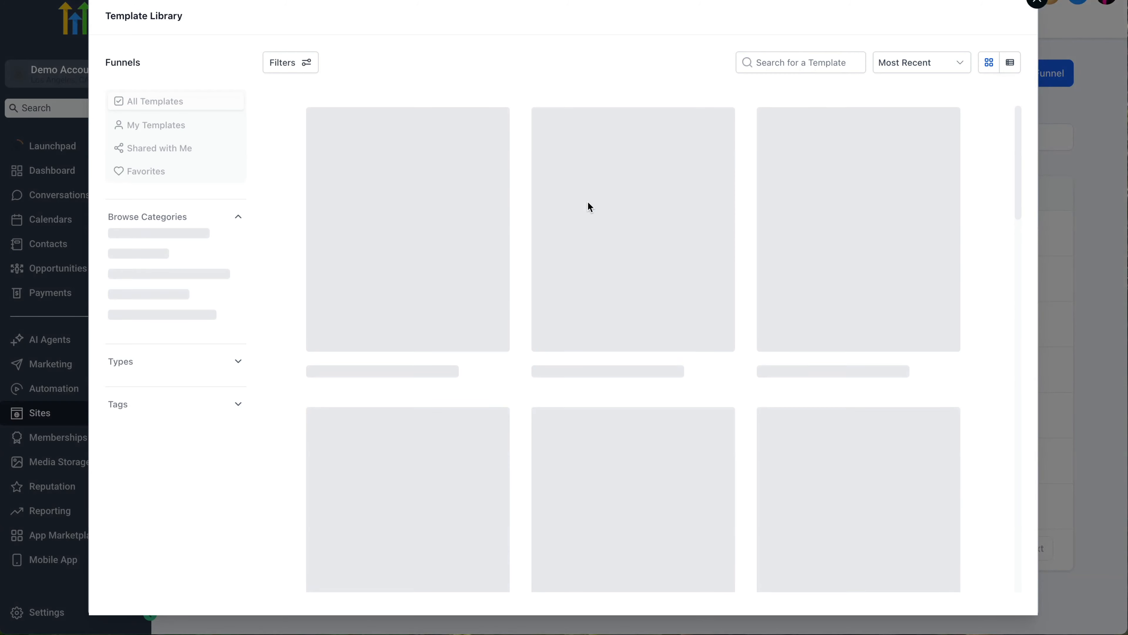
Step: Filter templates to Business, Coaching, & Consulting and preview the Life Coaching template
mouse_move(589, 207)
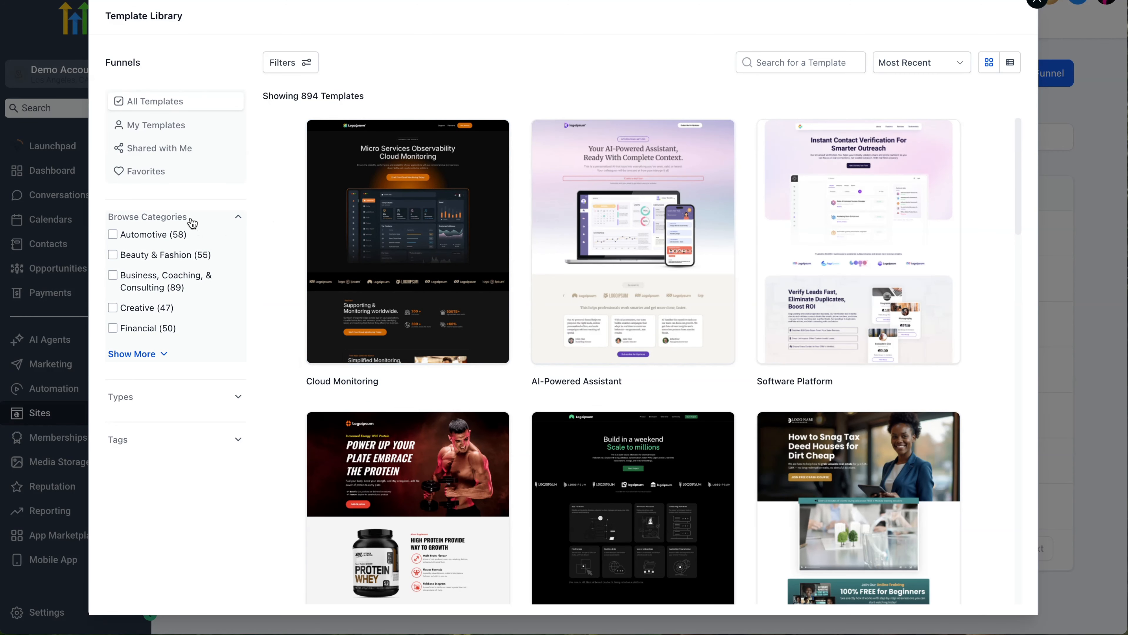
left_click(160, 280)
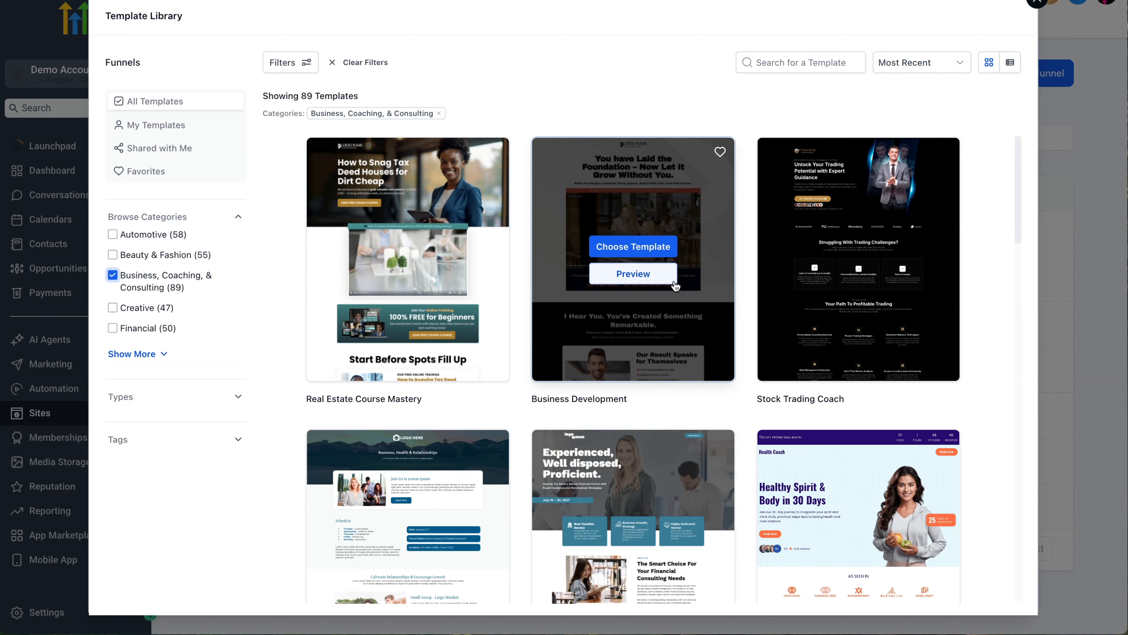
scroll(992, 269, "down", 7)
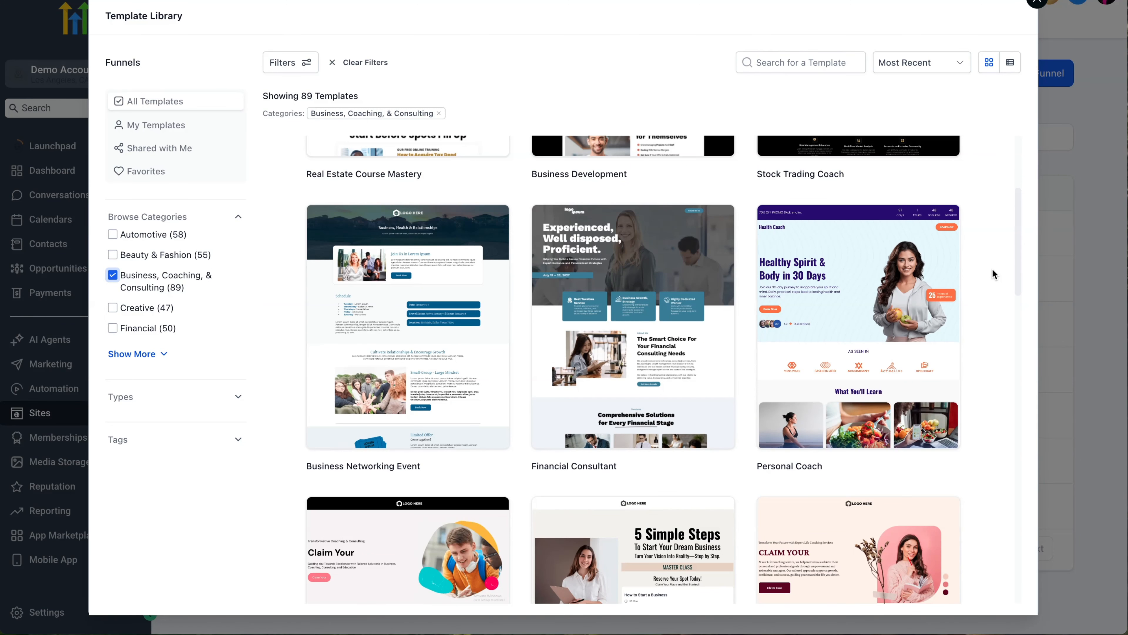
scroll(993, 269, "down", 5)
scroll(992, 269, "up", 1)
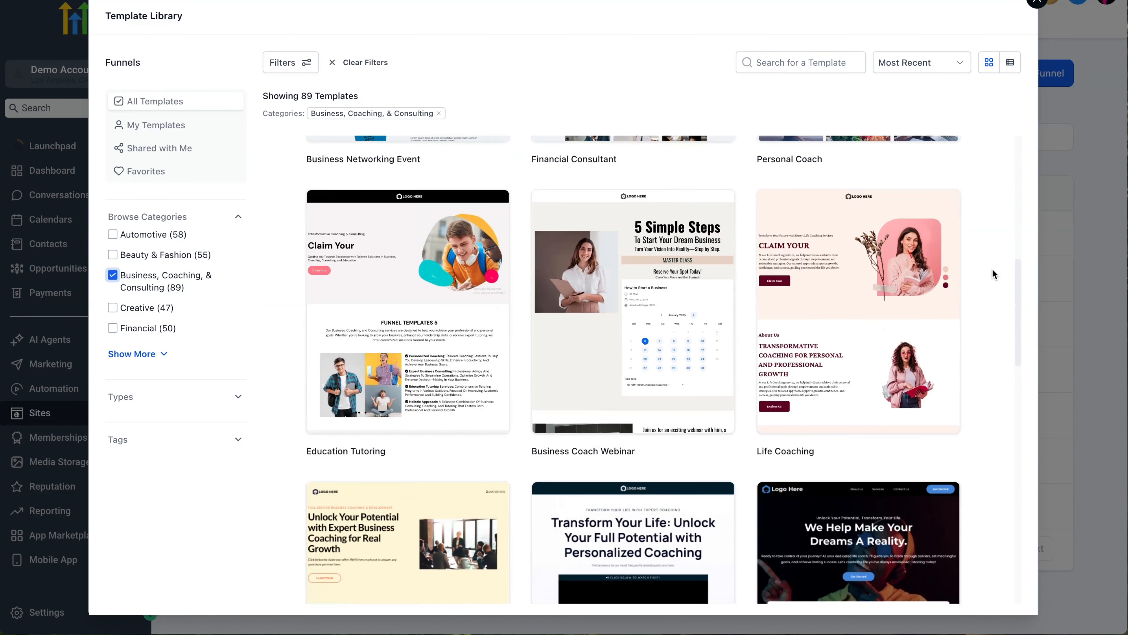
mouse_move(871, 295)
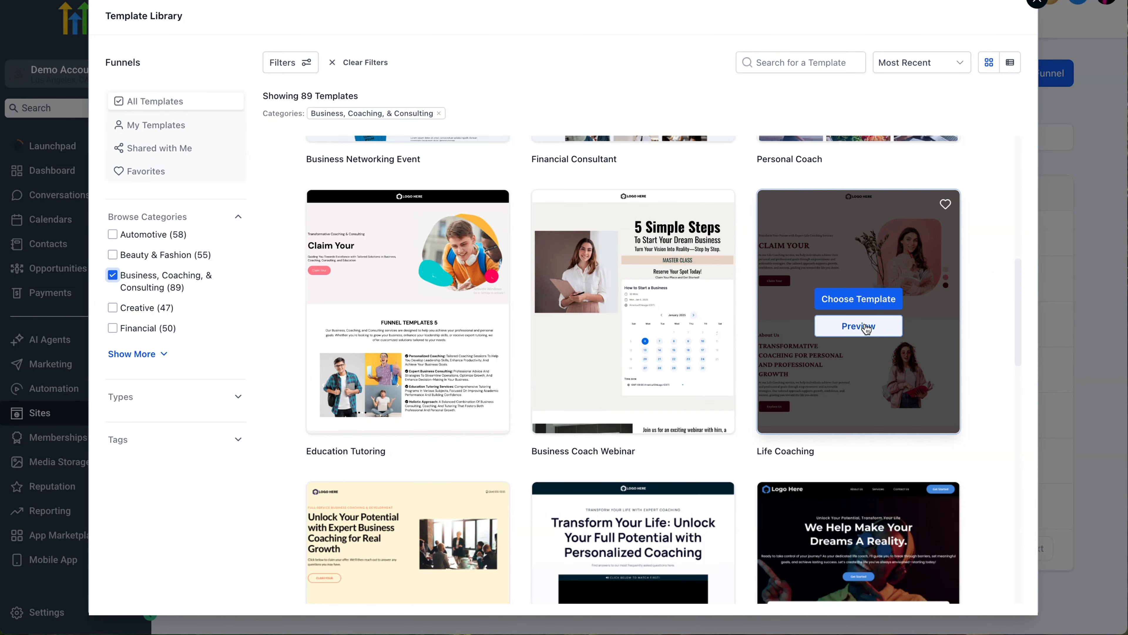
left_click(865, 324)
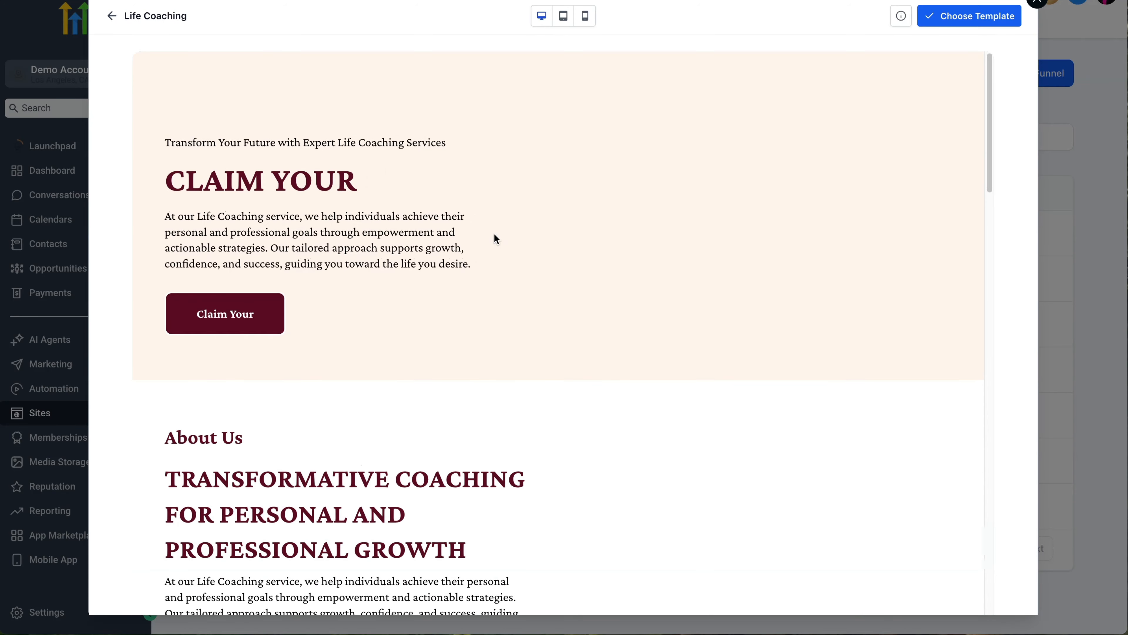
Step: Look through the Life Coaching template preview and choose it for the new funnel
scroll(495, 235, "down", 15)
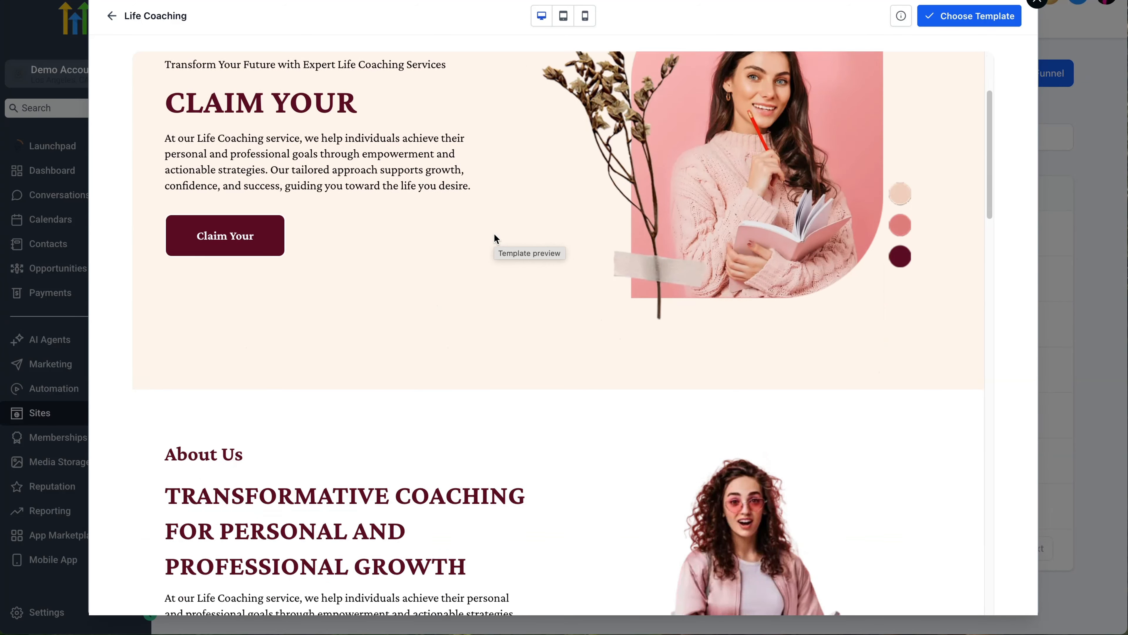
scroll(494, 235, "down", 15)
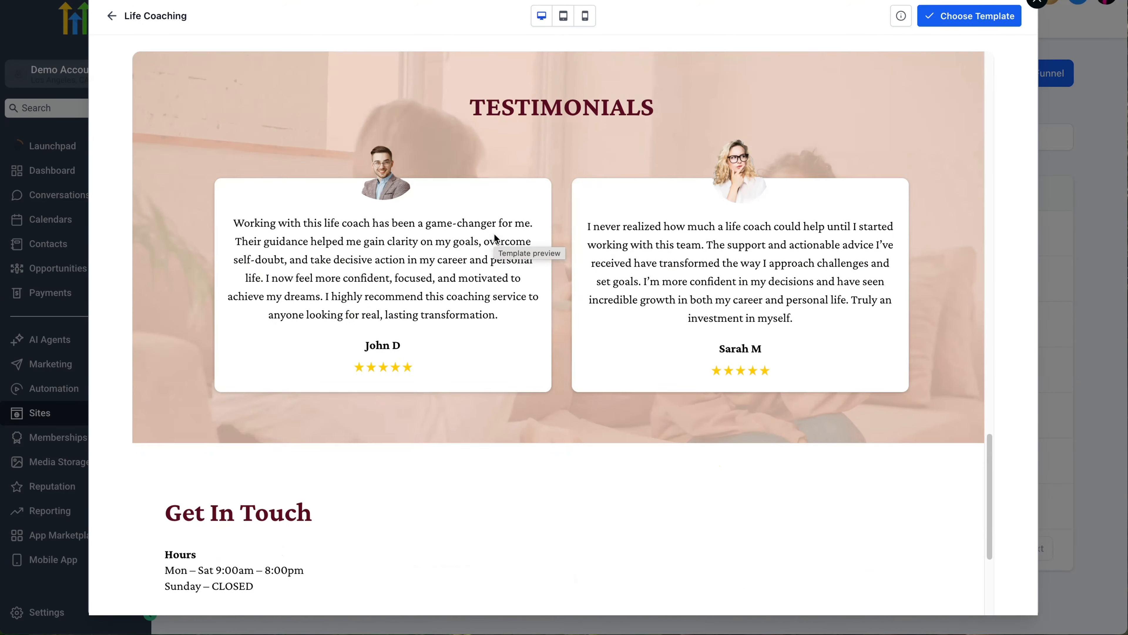
scroll(494, 235, "up", 20)
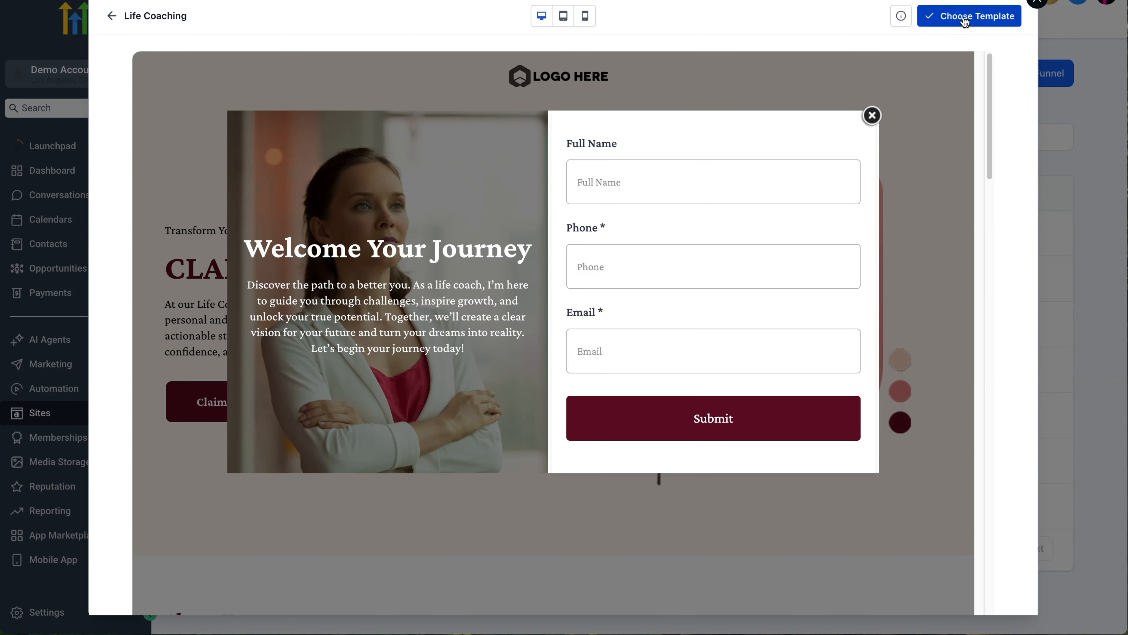
left_click(964, 18)
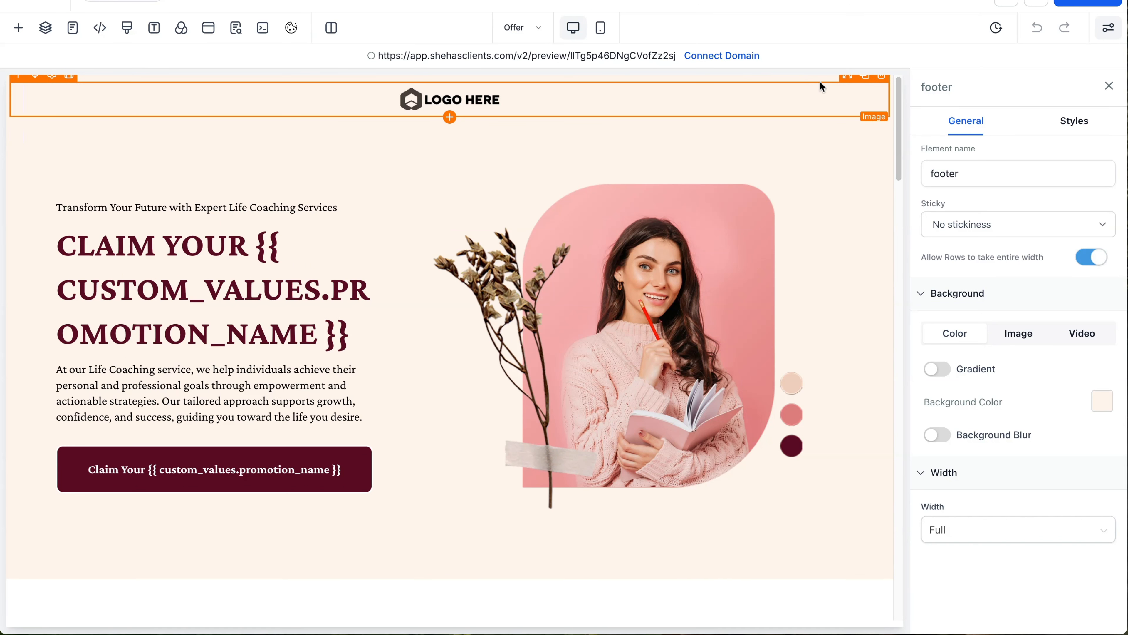
left_click(879, 206)
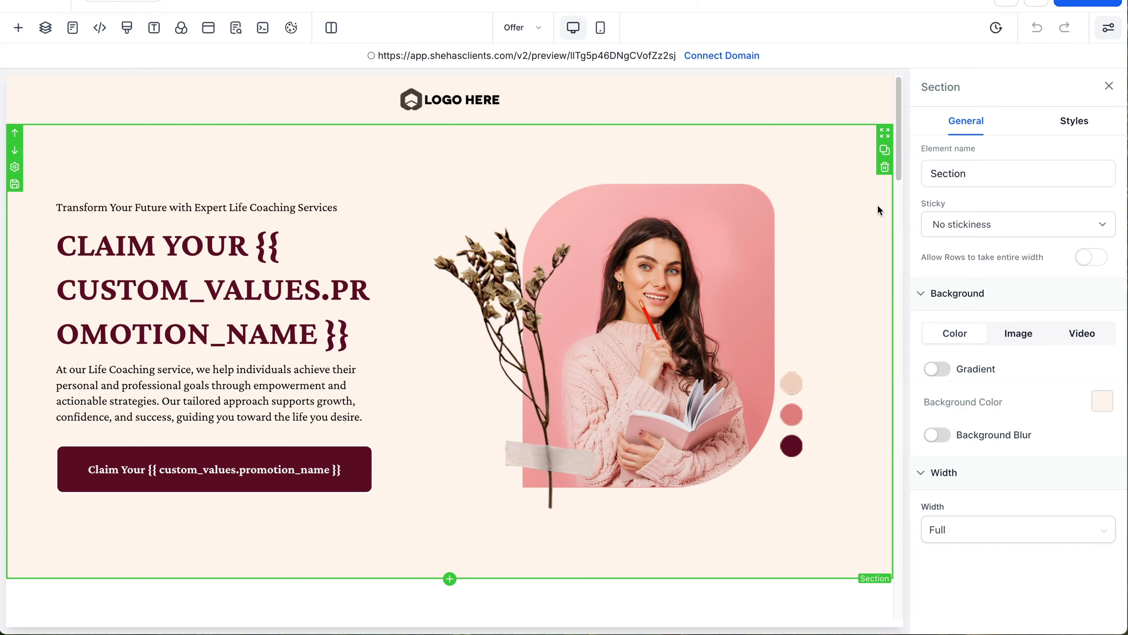
left_click(1103, 402)
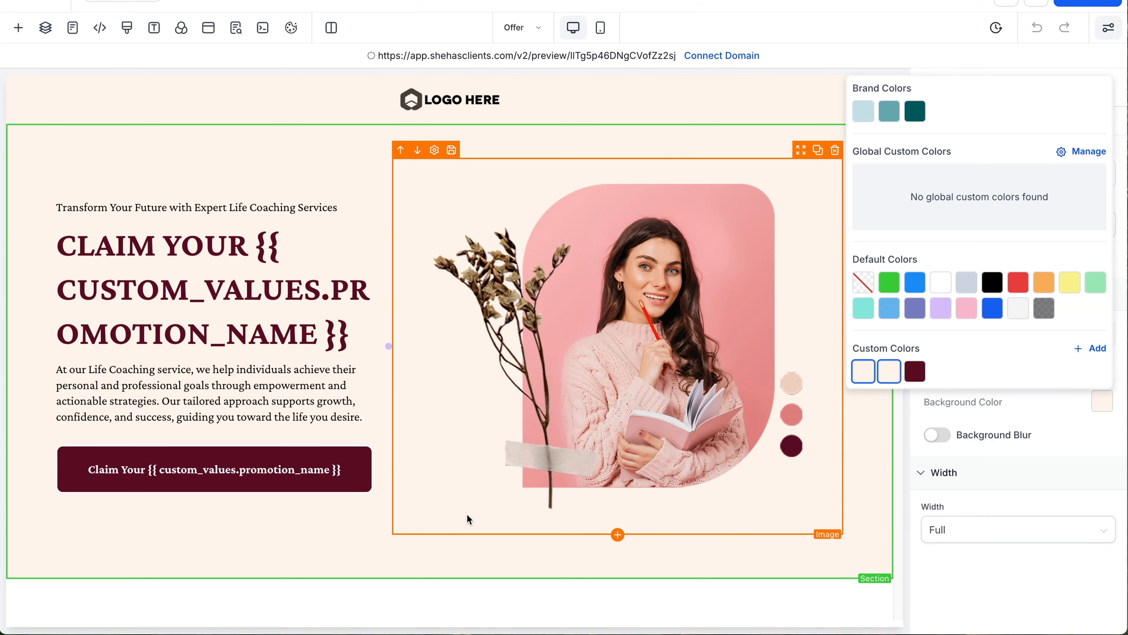
left_click(327, 541)
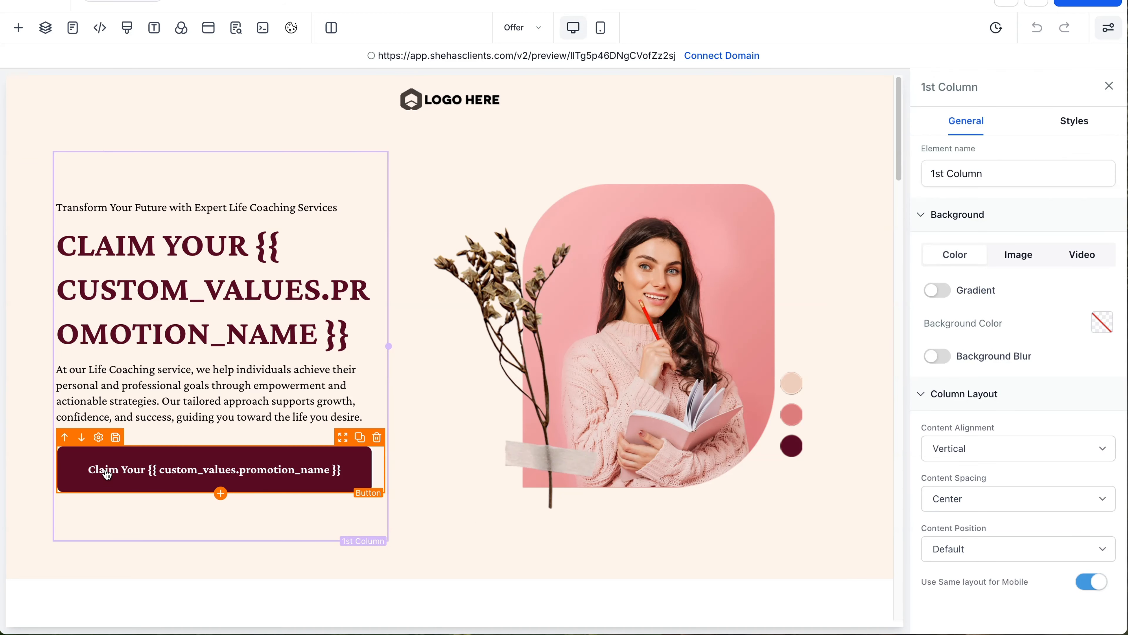
left_click(115, 454)
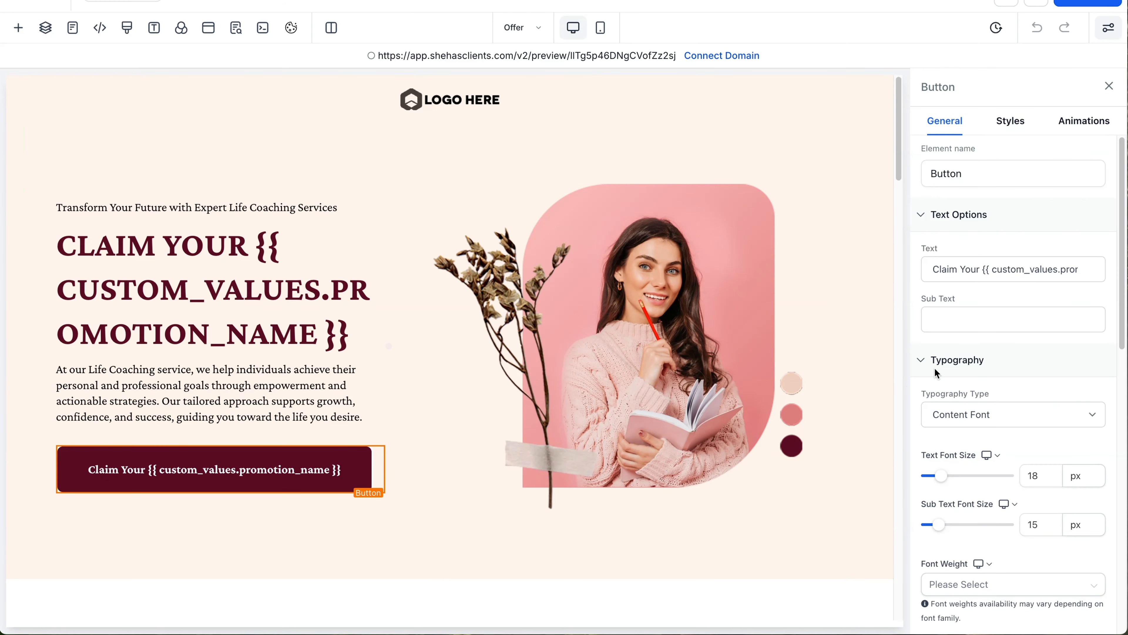
scroll(968, 360, "down", 7)
scroll(968, 361, "down", 8)
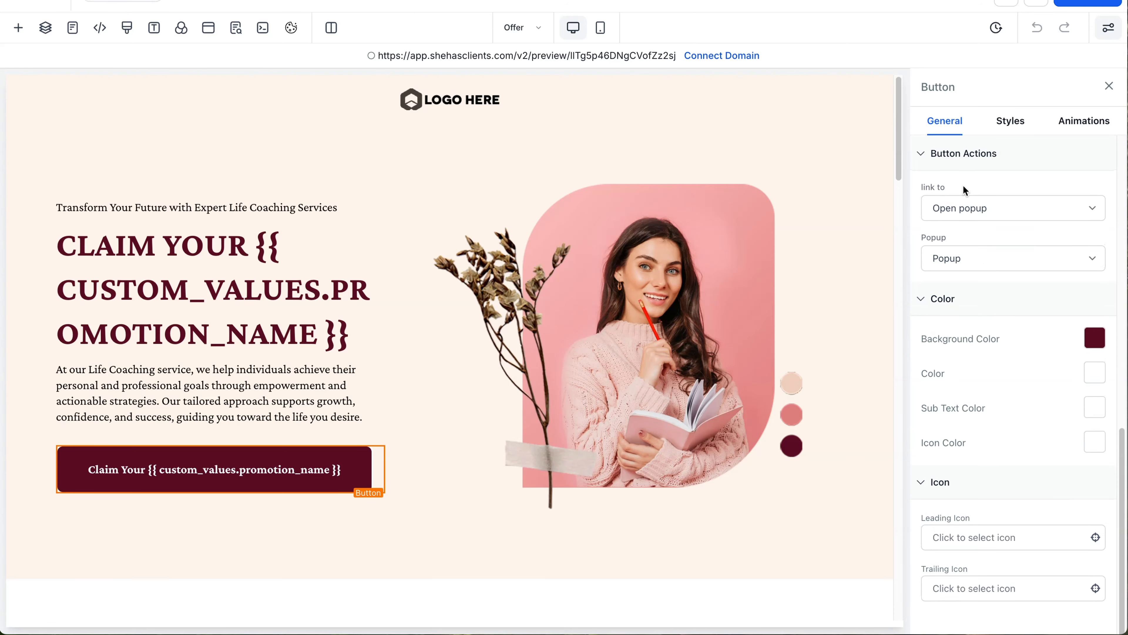
scroll(955, 223, "up", 15)
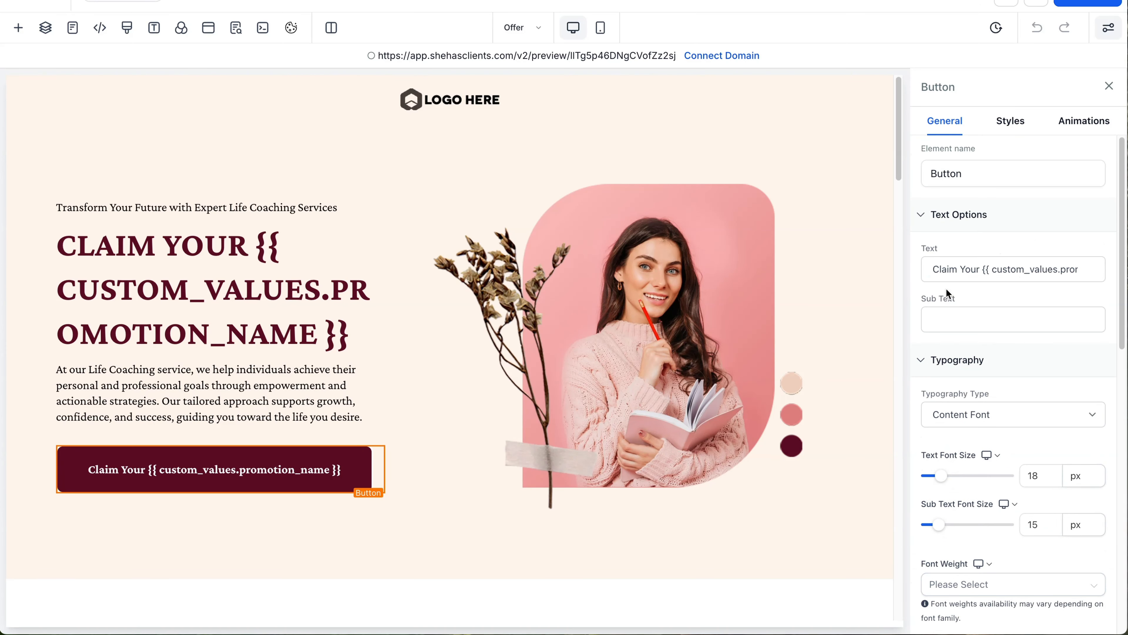
scroll(967, 341, "down", 4)
left_click(938, 196)
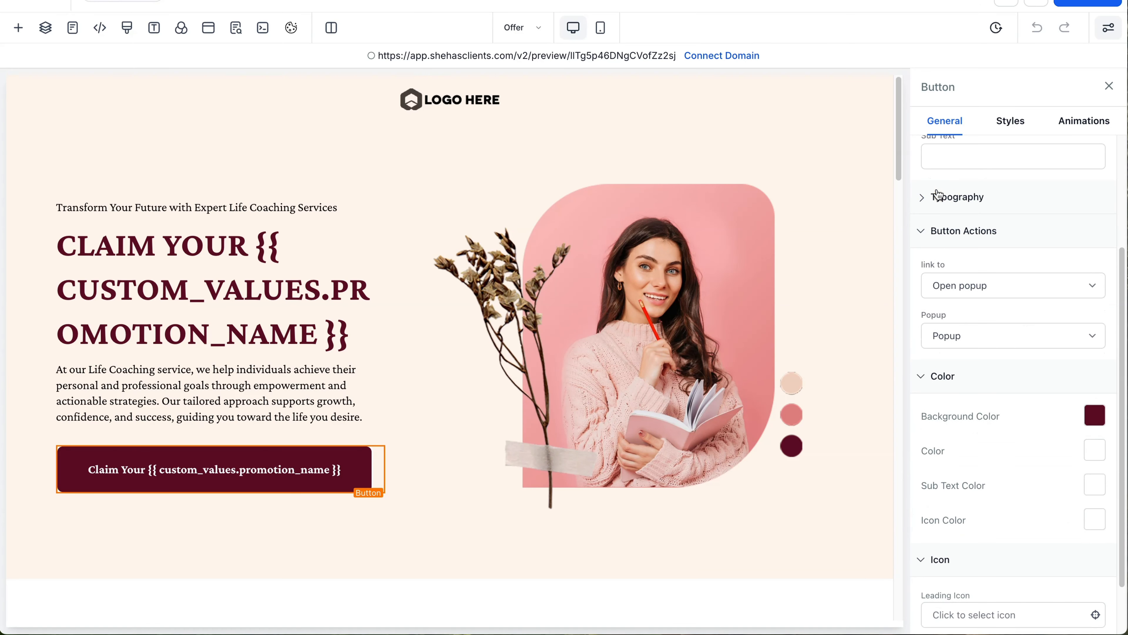
left_click(937, 195)
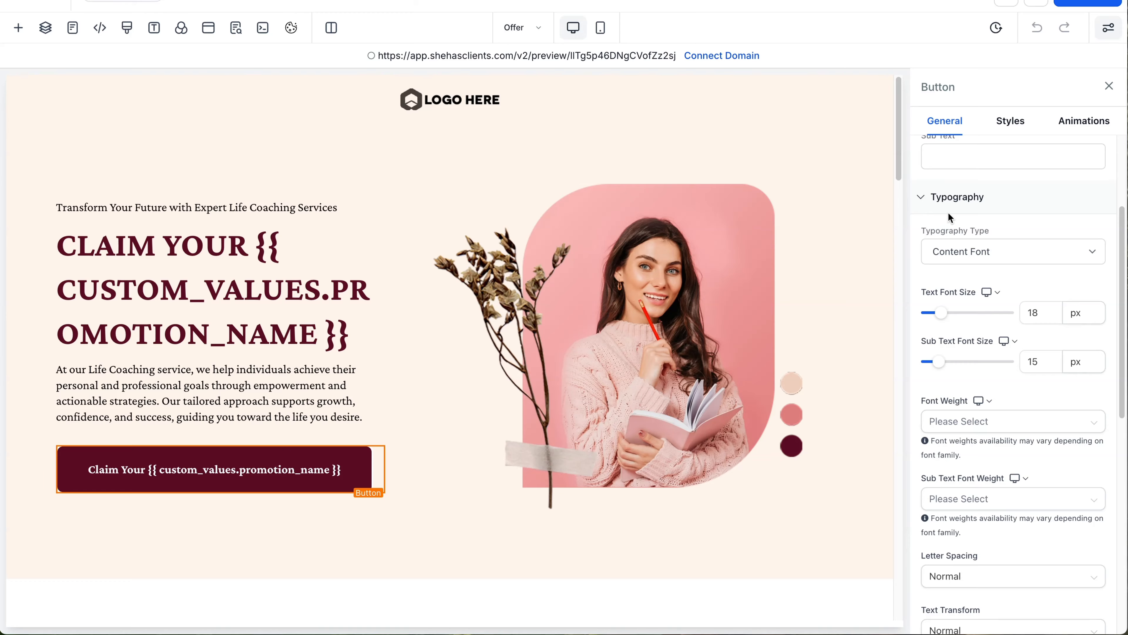
left_click(1024, 316)
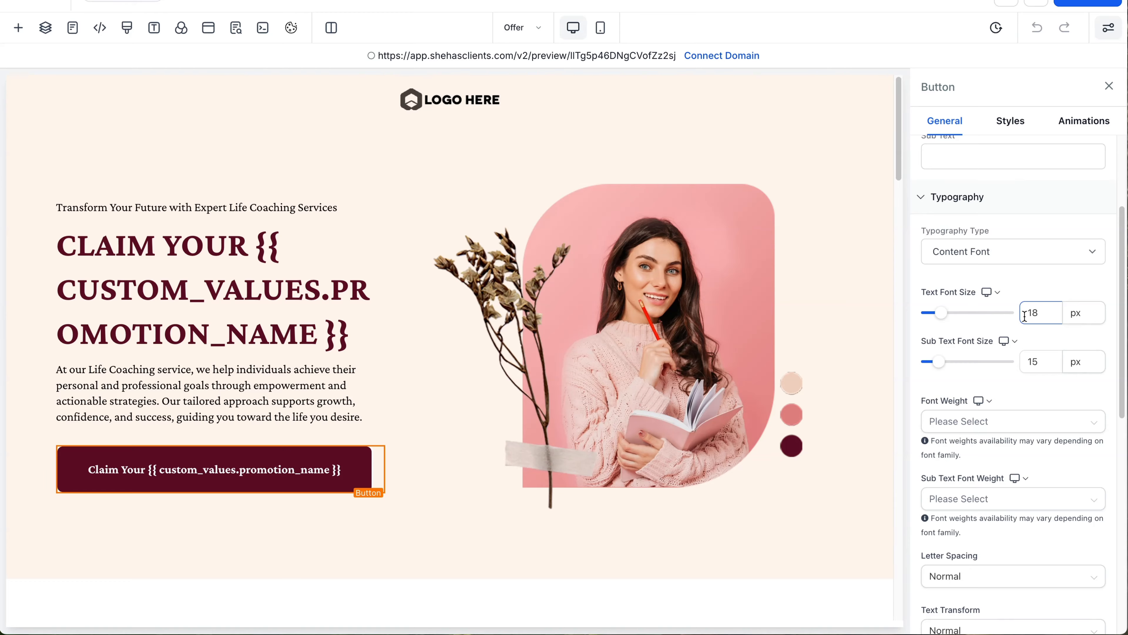
left_click(1077, 312)
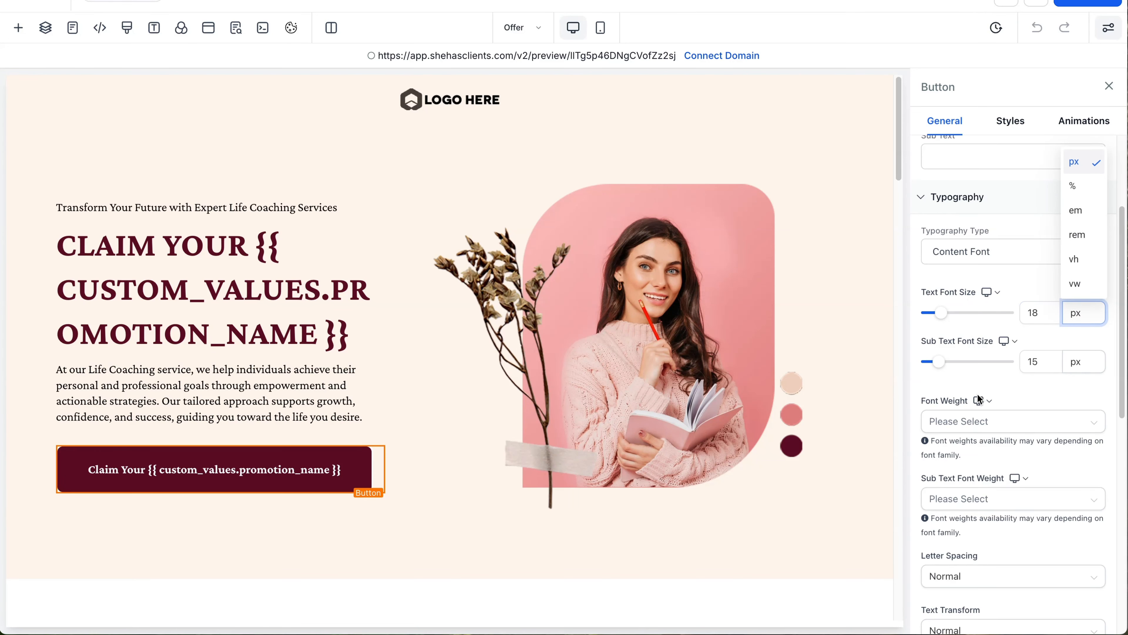
scroll(975, 392, "down", 7)
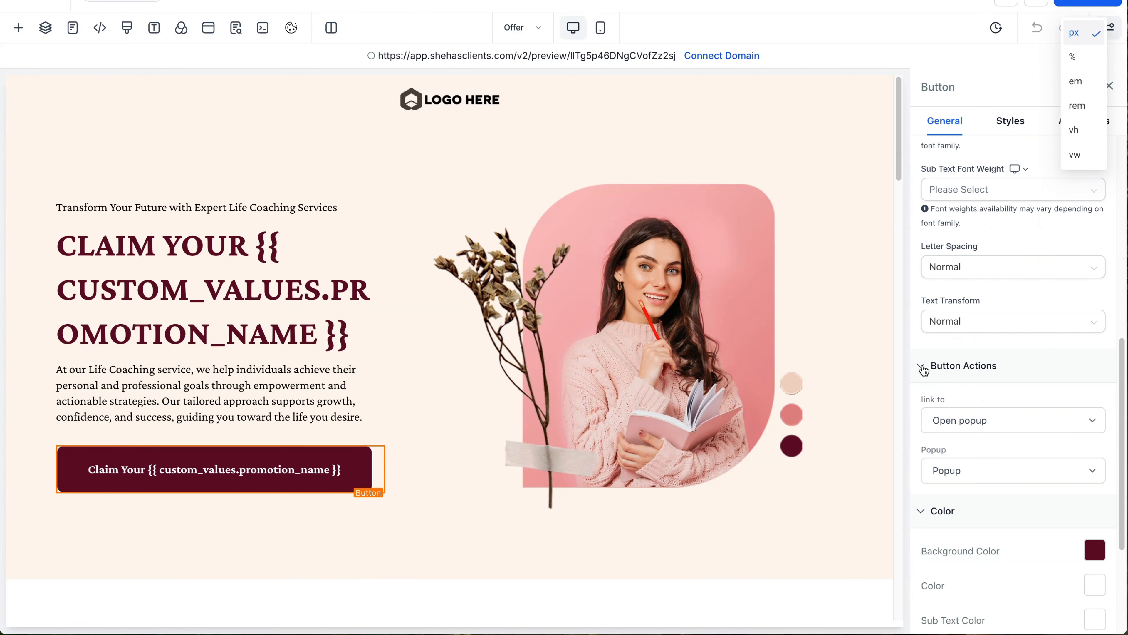
scroll(919, 368, "down", 5)
left_click(923, 169)
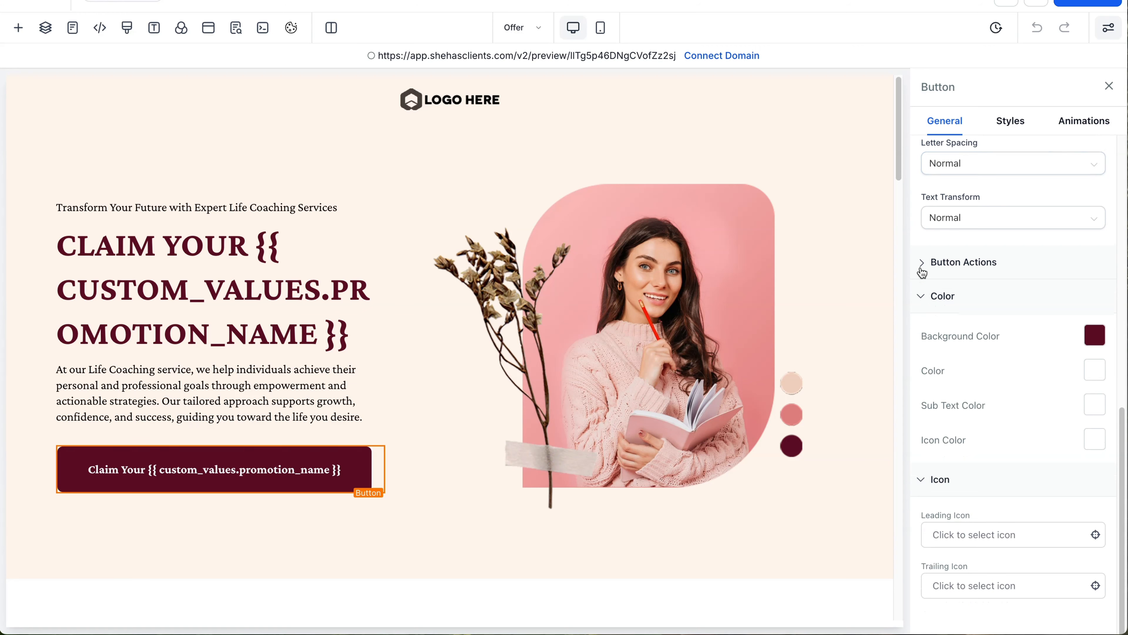
left_click(919, 262)
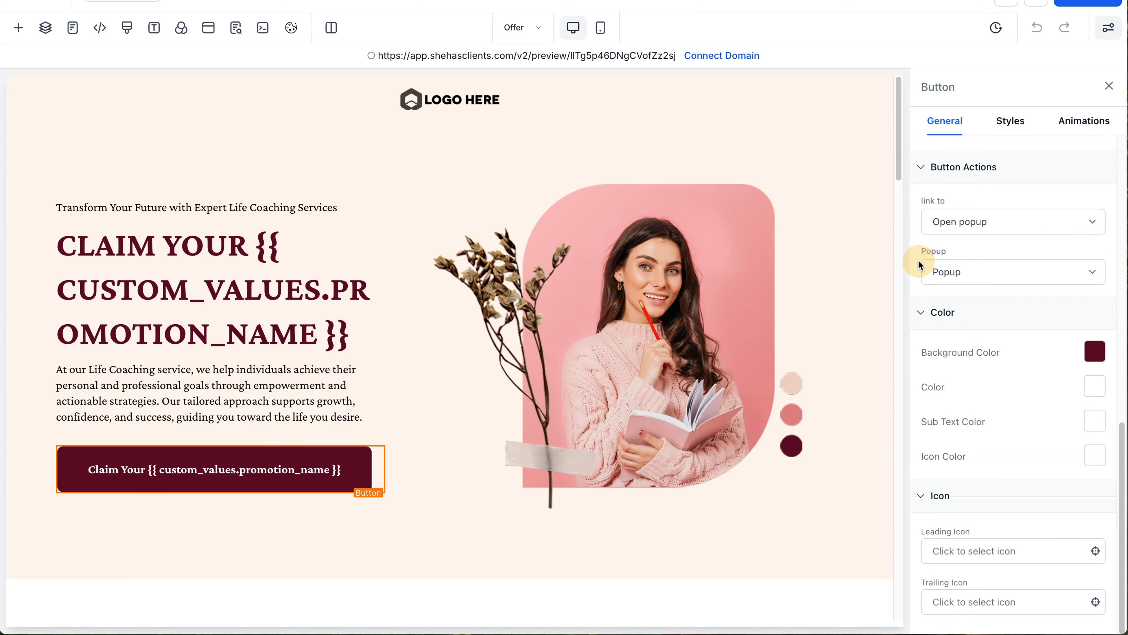
left_click(1075, 221)
left_click(1075, 221)
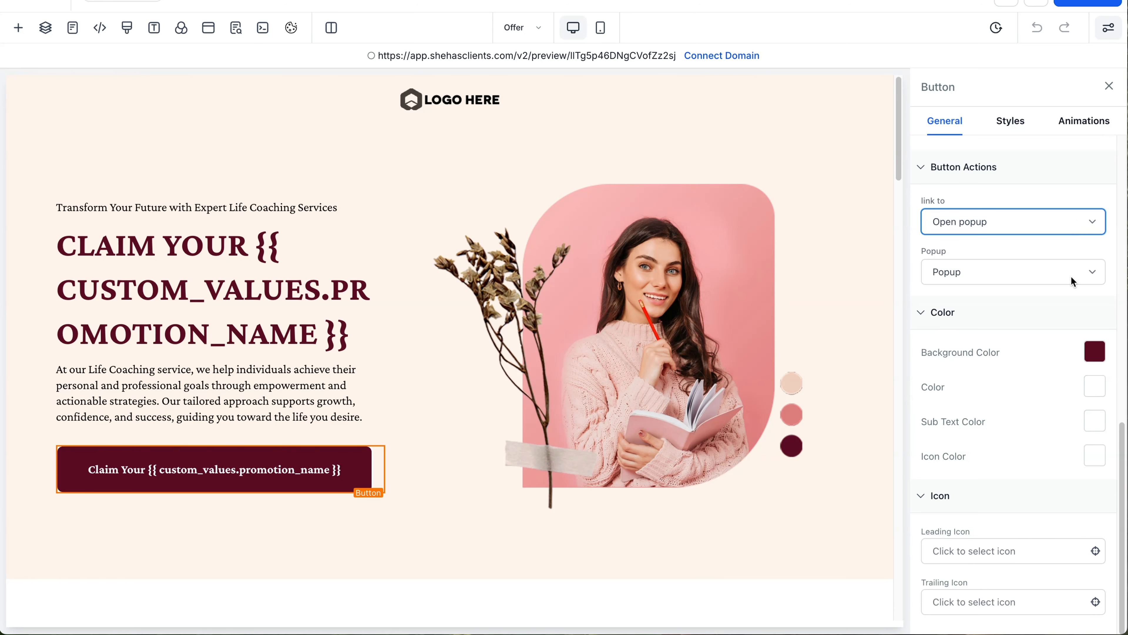
left_click(1071, 223)
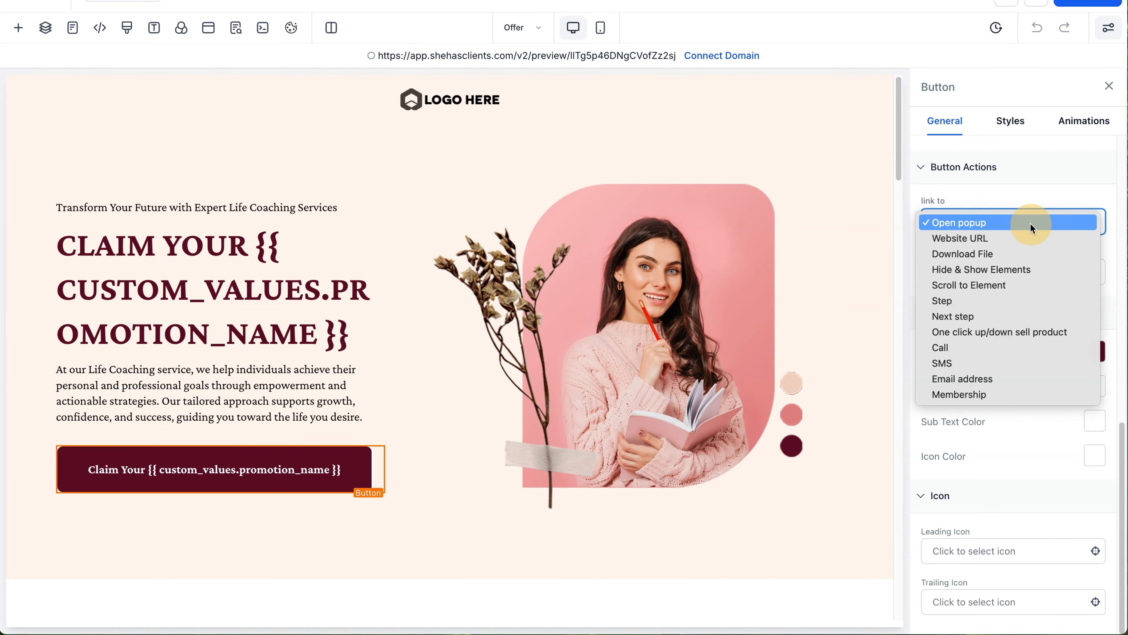
left_click(1031, 223)
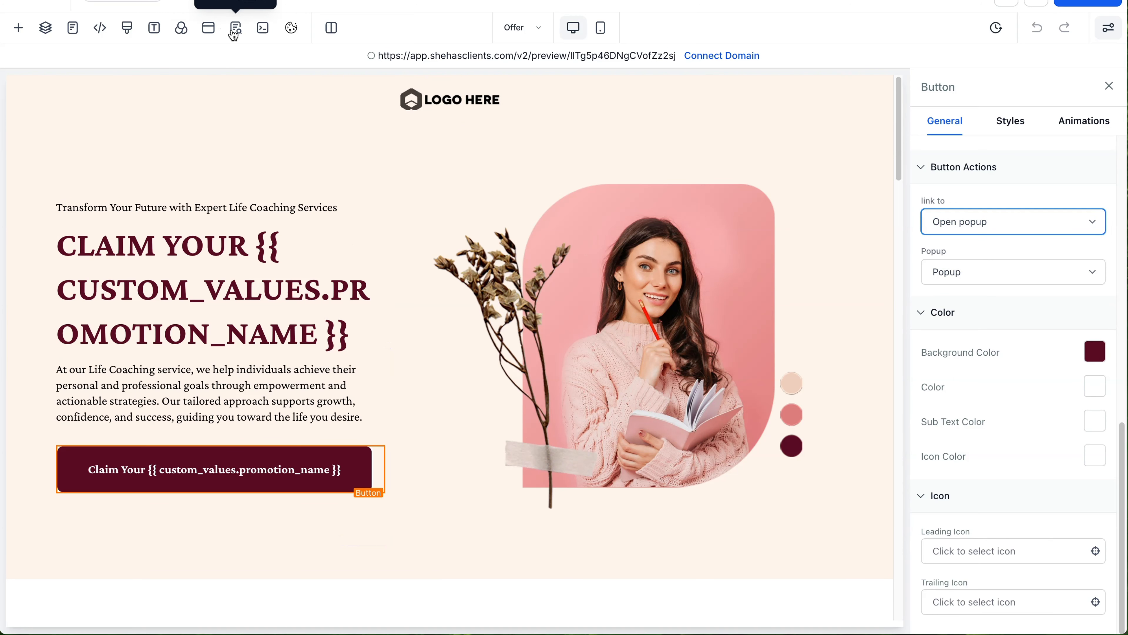
Step: Open the page's exit popup for editing and select its missing form element
left_click(208, 35)
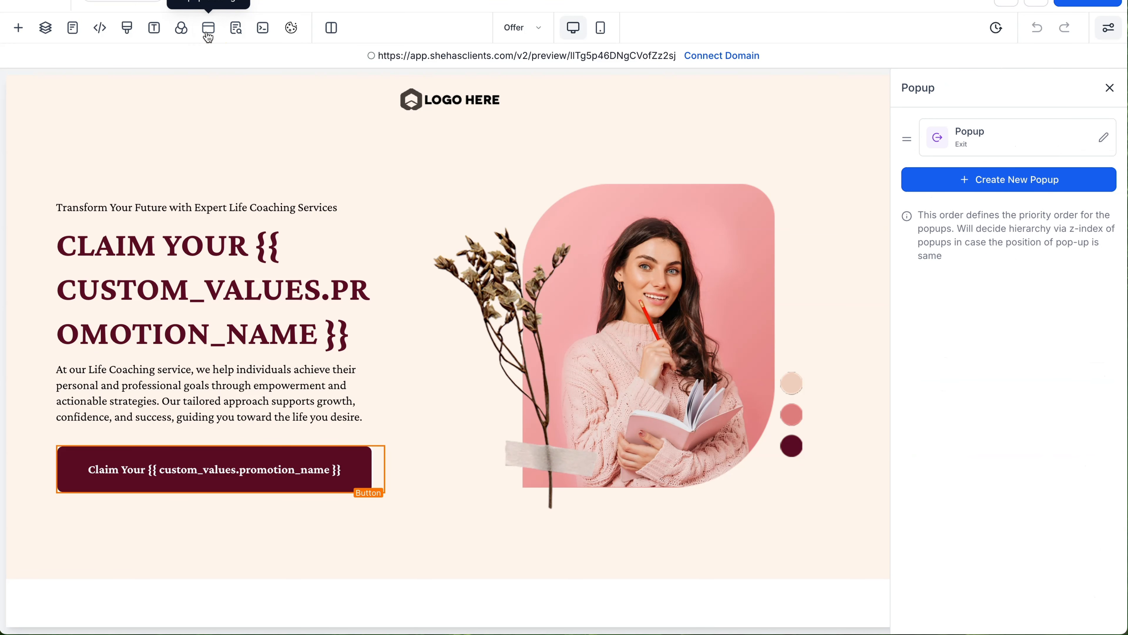
left_click(1105, 141)
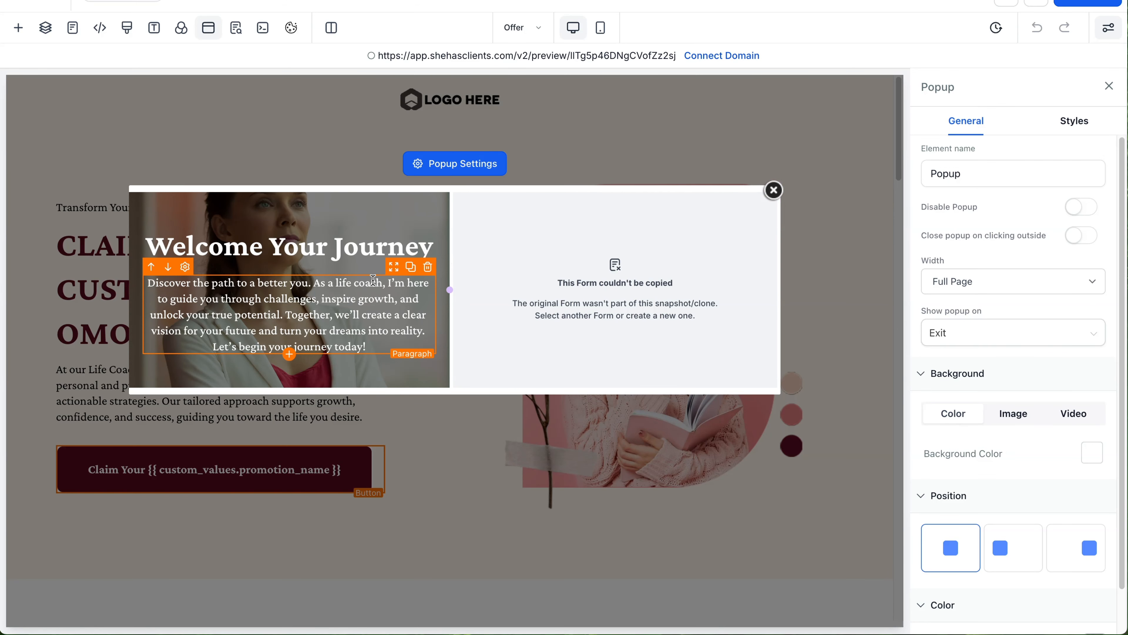
left_click(372, 210)
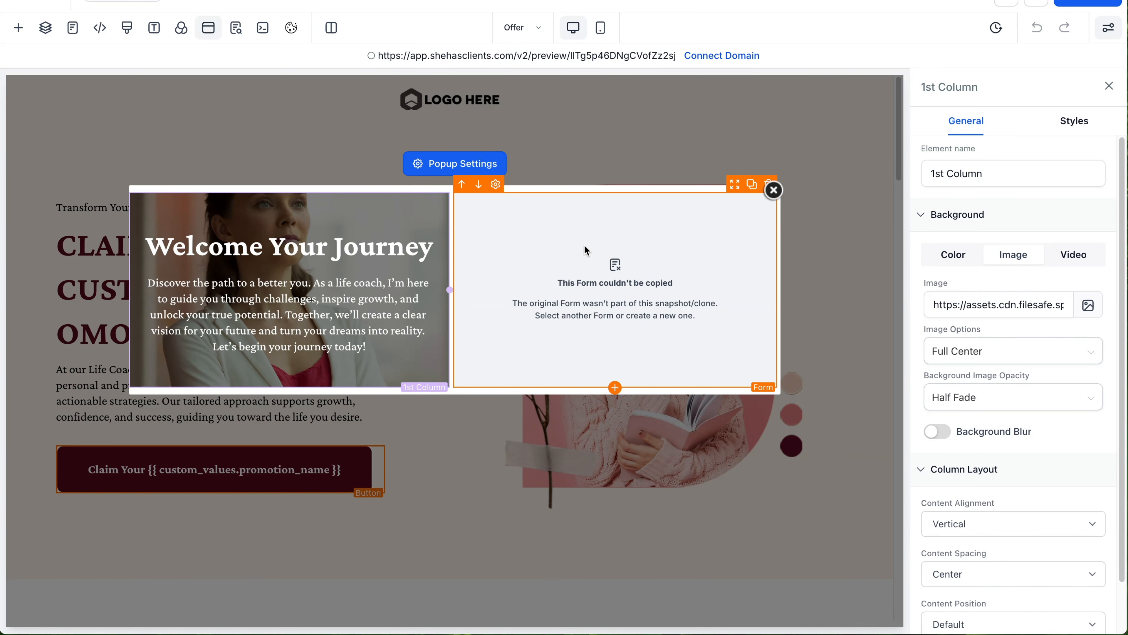
left_click(596, 246)
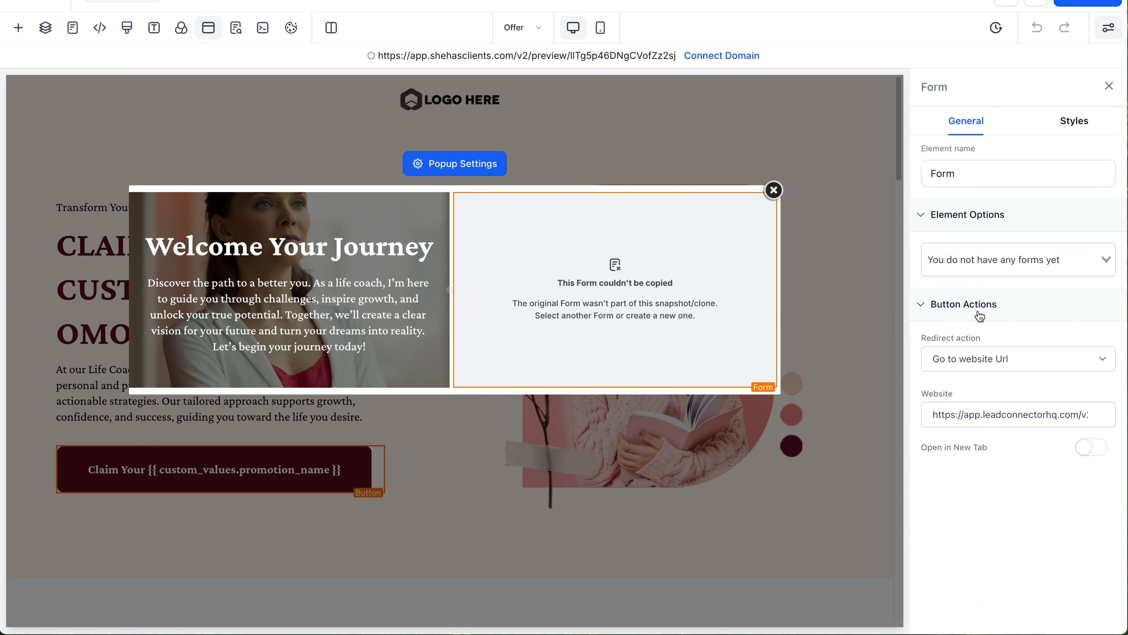
Step: Load the Lead Magnet form into the exit popup's form element
left_click(1073, 267)
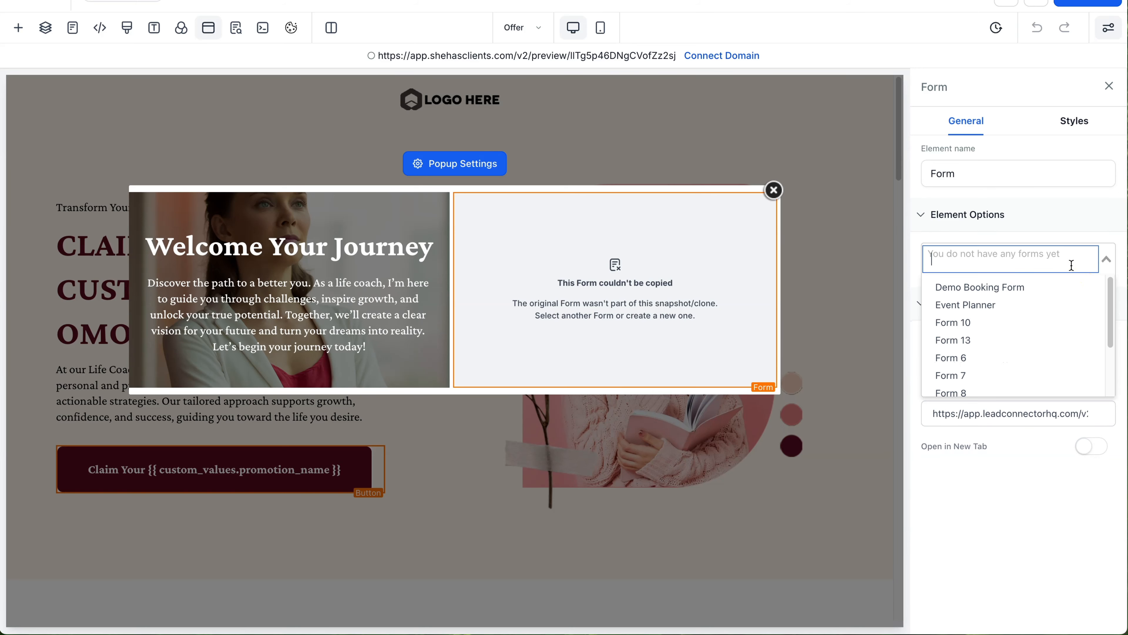
scroll(1084, 275, "down", 3)
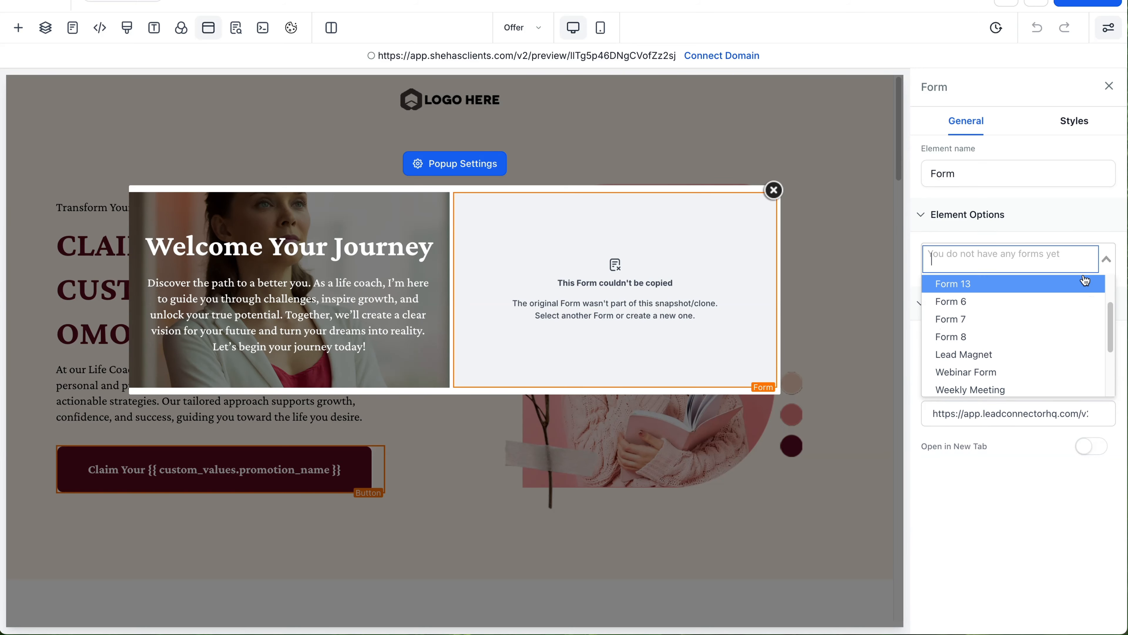
left_click(1019, 353)
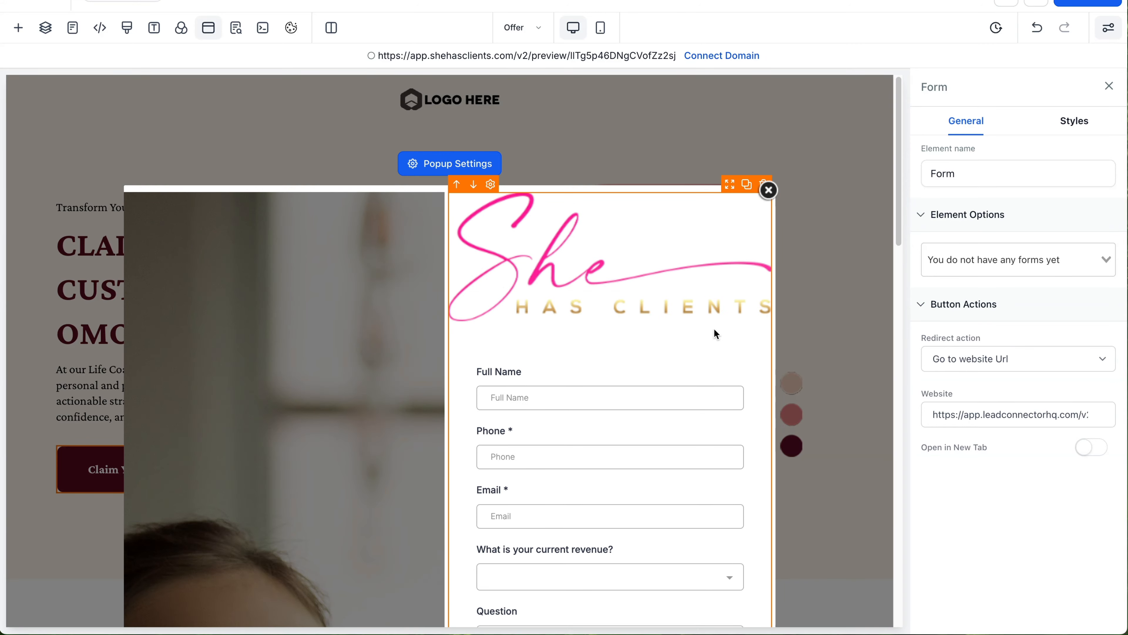
scroll(592, 327, "down", 10)
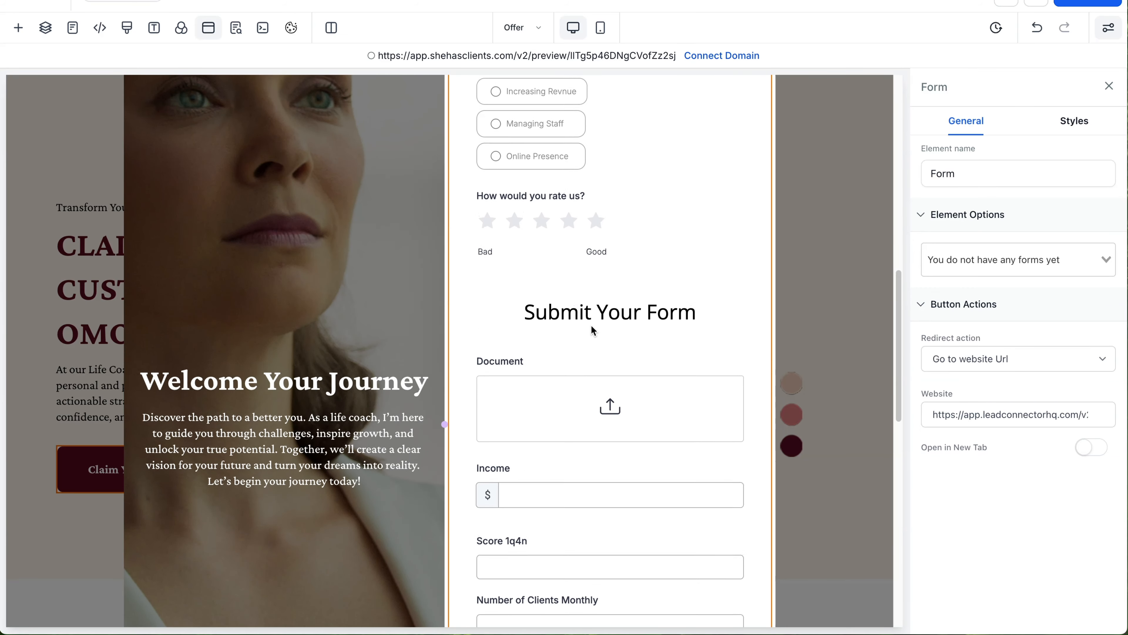
scroll(592, 326, "down", 10)
scroll(591, 326, "up", 20)
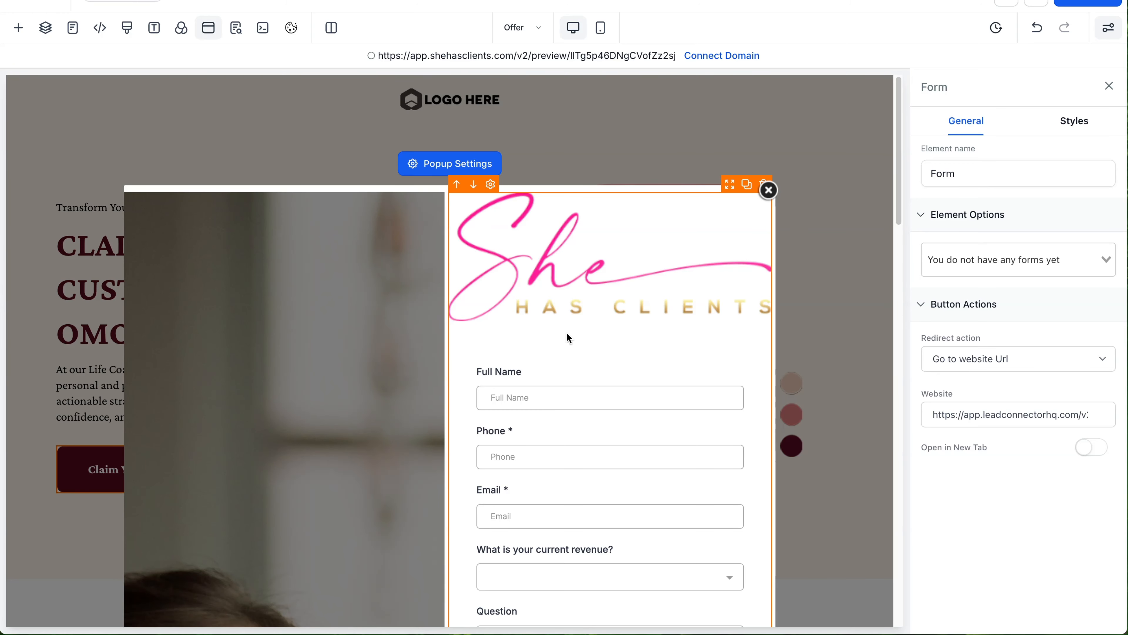
scroll(567, 334, "down", 10)
scroll(568, 336, "up", 9)
scroll(568, 338, "up", 2)
Step: Close the exit popup editor and return to the Life Coaching page
left_click(771, 192)
scroll(777, 263, "down", 15)
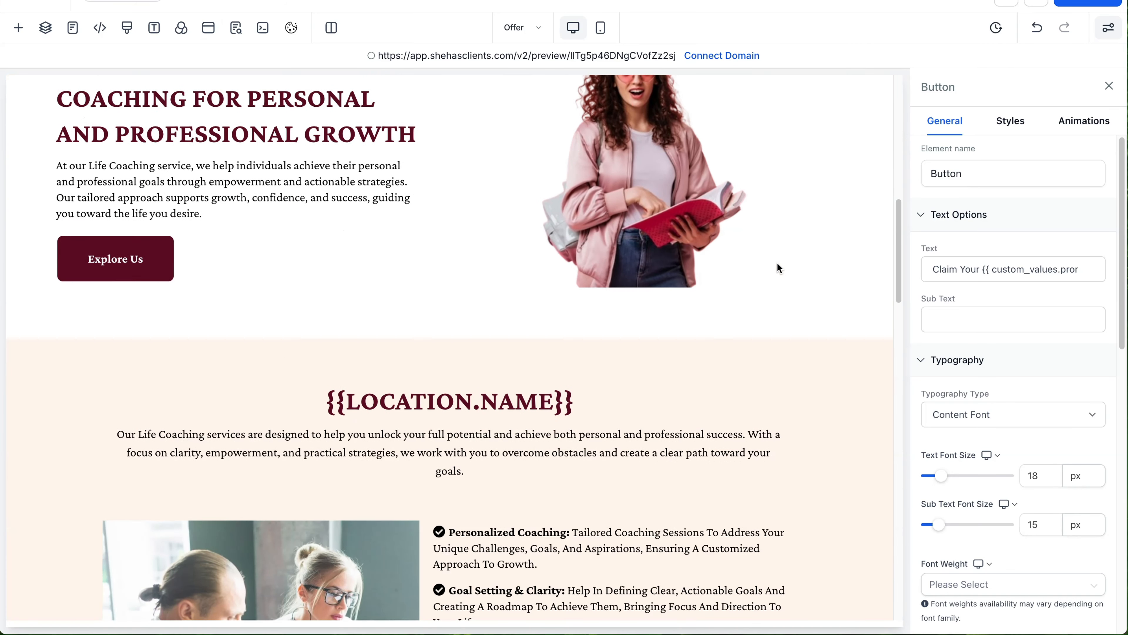
scroll(776, 263, "up", 12)
scroll(776, 263, "down", 17)
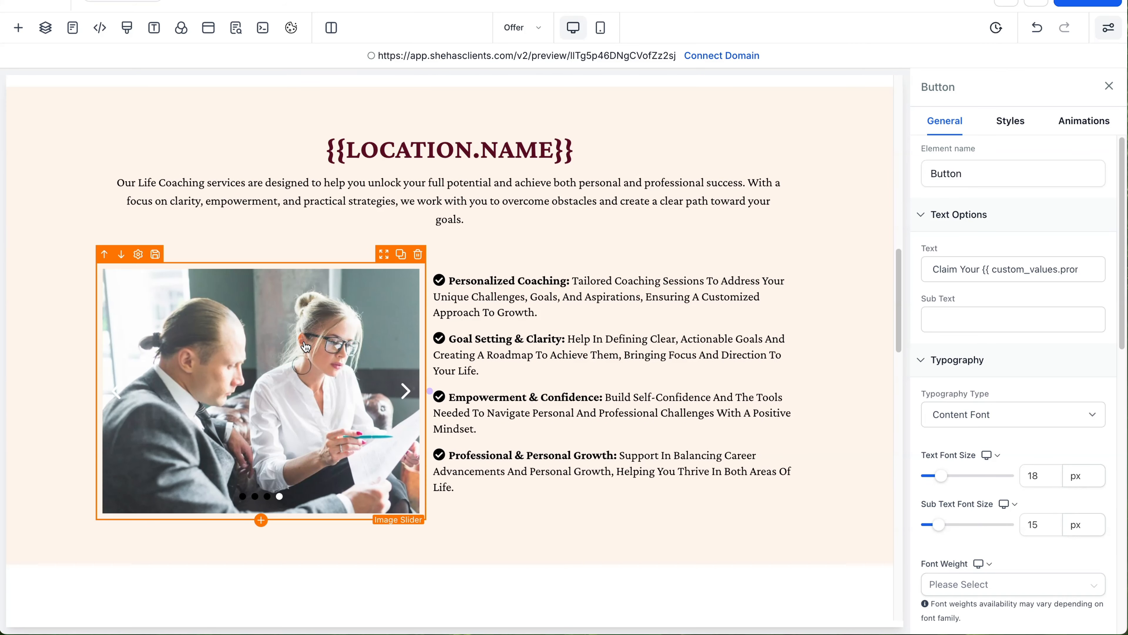
scroll(391, 335, "up", 5)
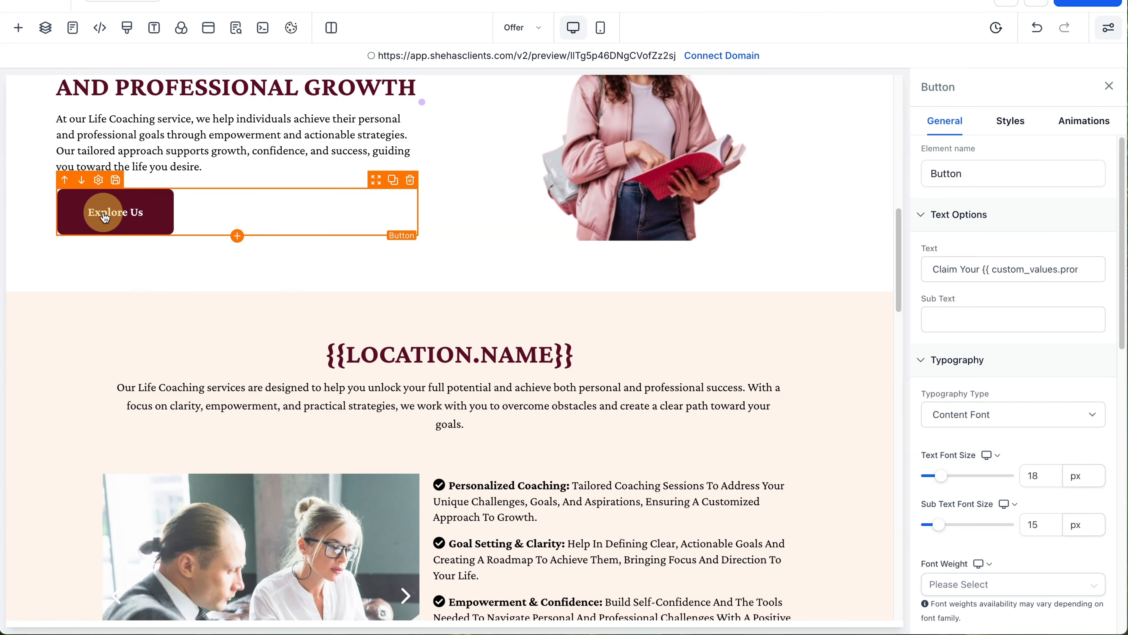
Step: Keep the Explore Us button's link action set to Open popup
left_click(95, 212)
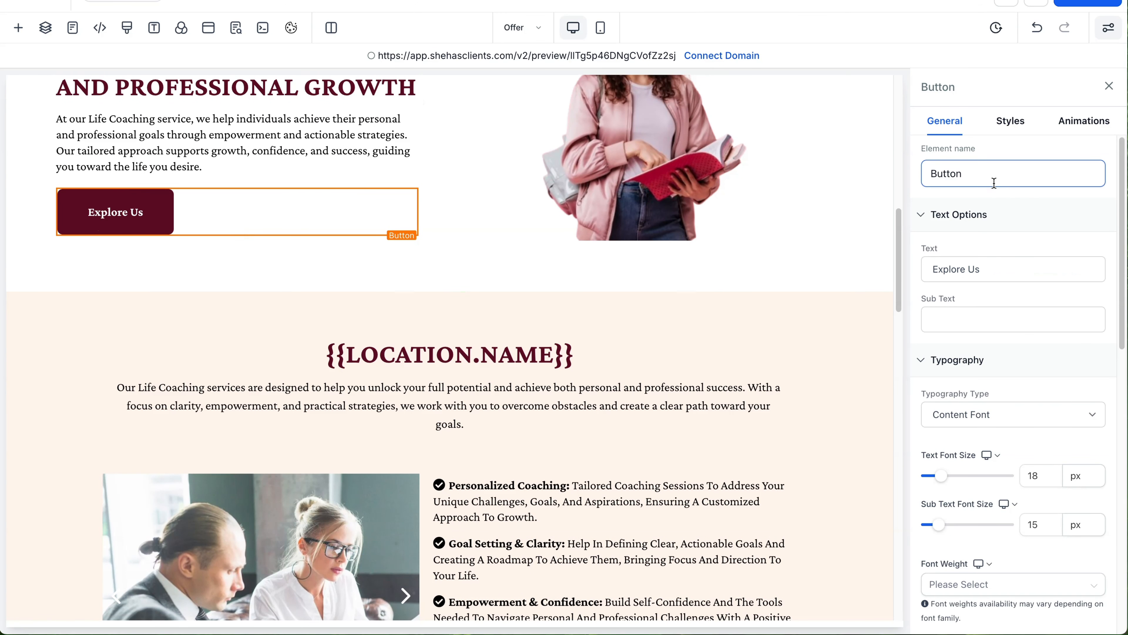
scroll(995, 255, "down", 7)
scroll(995, 255, "down", 5)
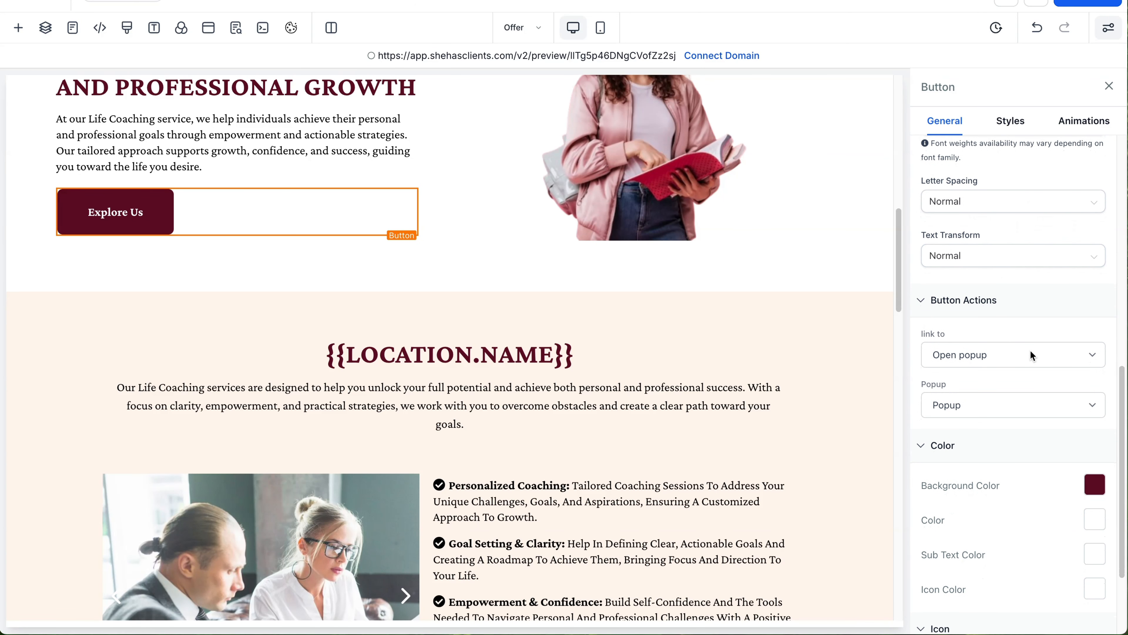
left_click(1090, 356)
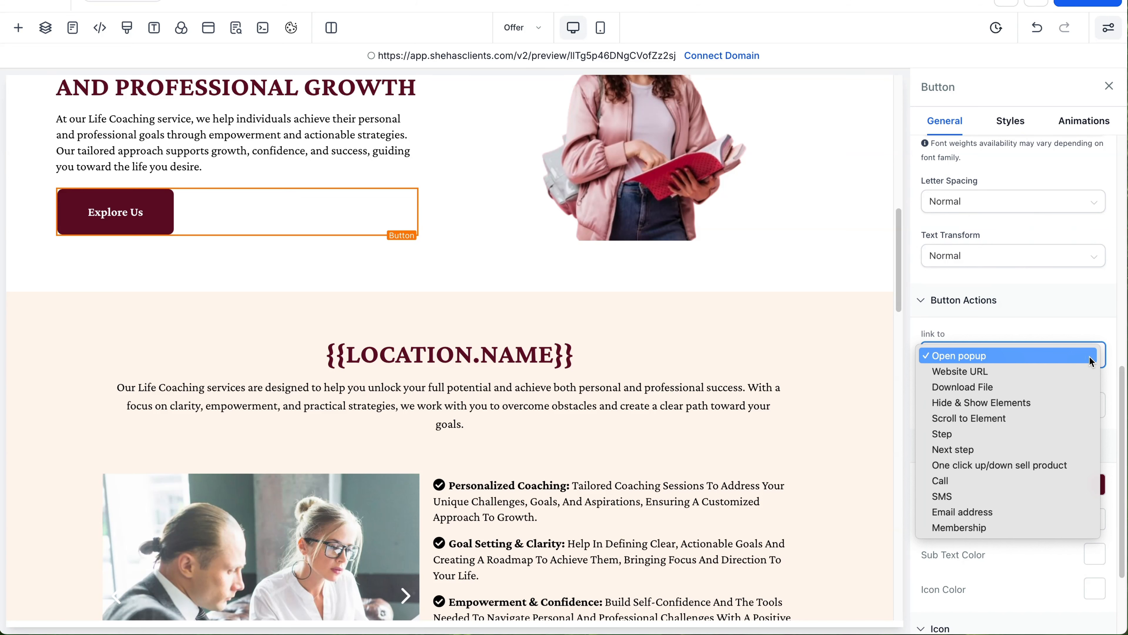
left_click(459, 260)
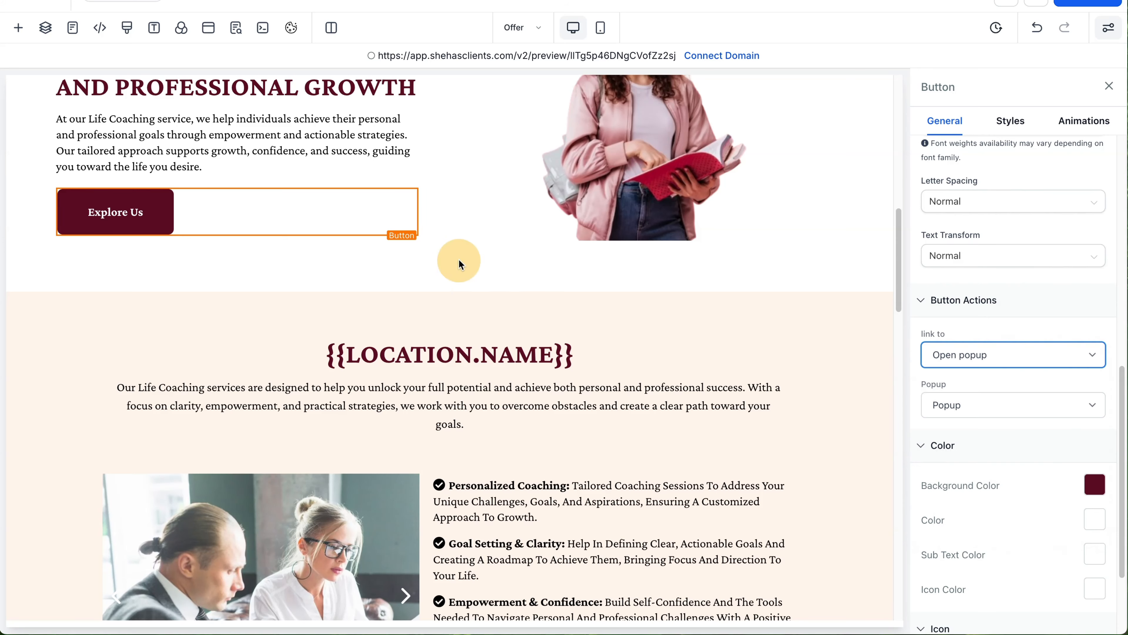
scroll(161, 211, "up", 10)
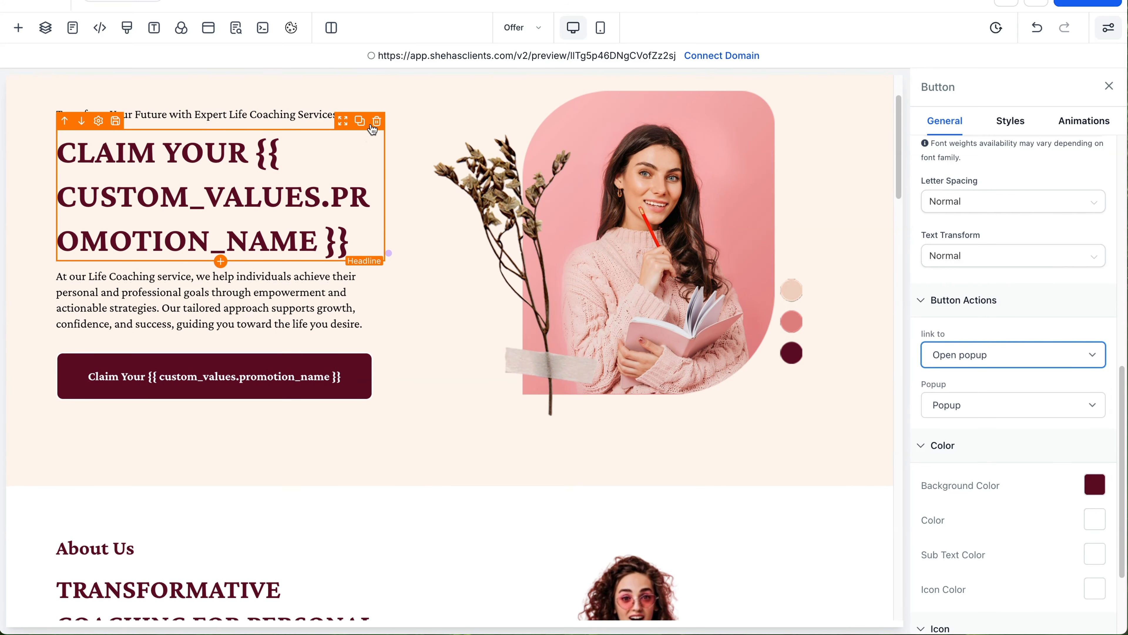
Step: Delete the hero's CLAIM YOUR headline, descriptive paragraph and Claim Your button
left_click(377, 121)
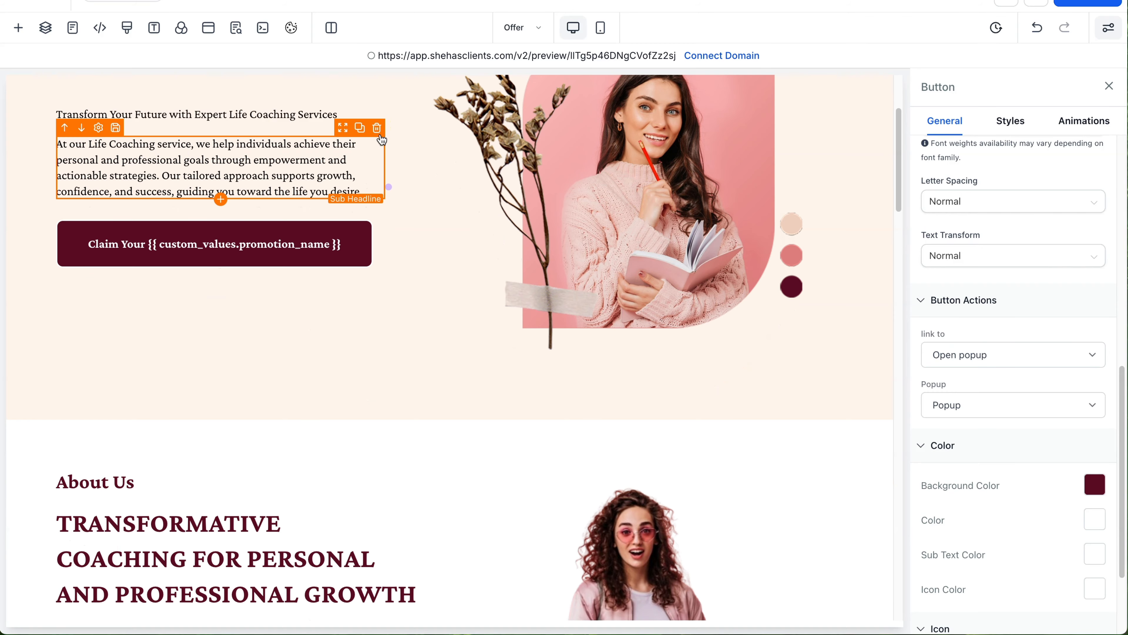
left_click(378, 126)
left_click(378, 122)
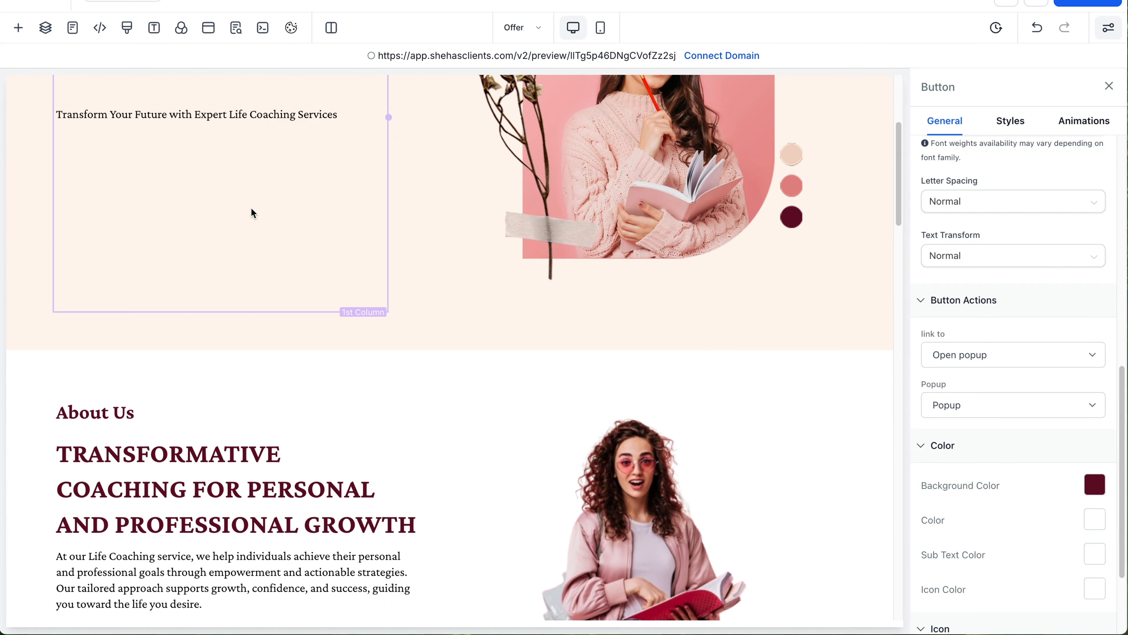
scroll(249, 200, "up", 5)
scroll(257, 245, "down", 1)
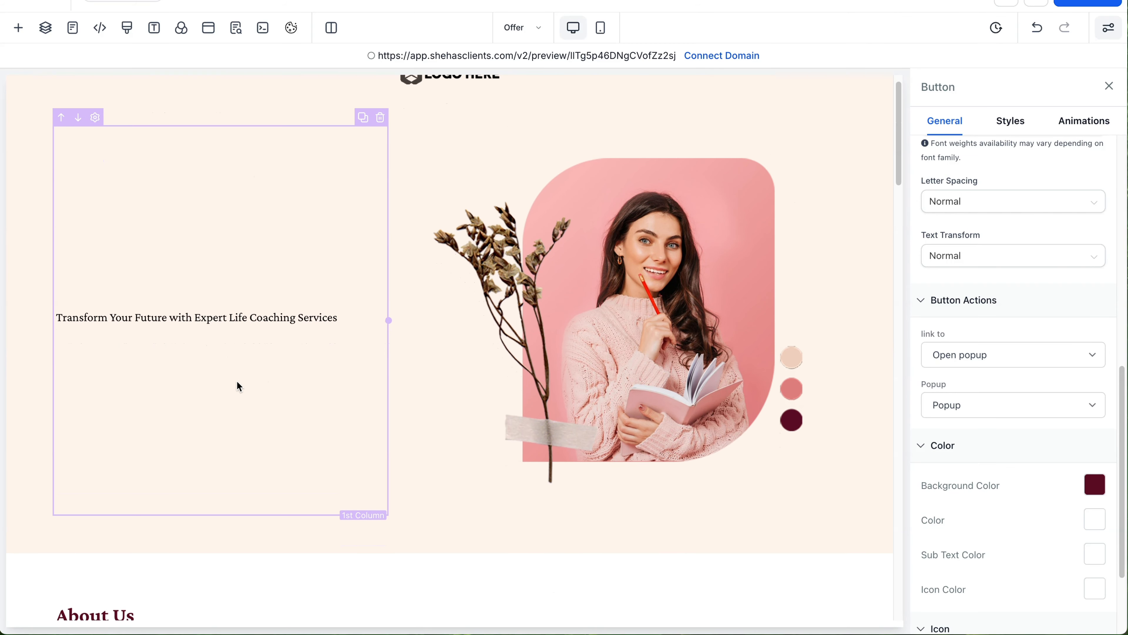
Step: Bring up Quick Add under the sub headline, browse the elements, and focus Search
left_click(195, 313)
scroll(195, 313, "down", 1)
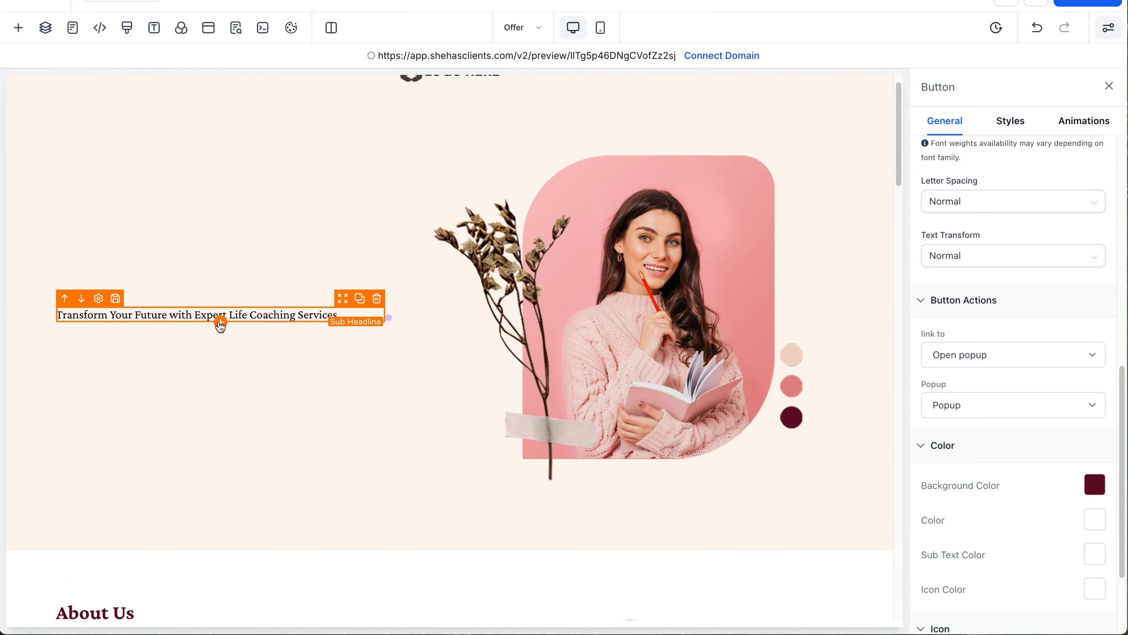
left_click(220, 322)
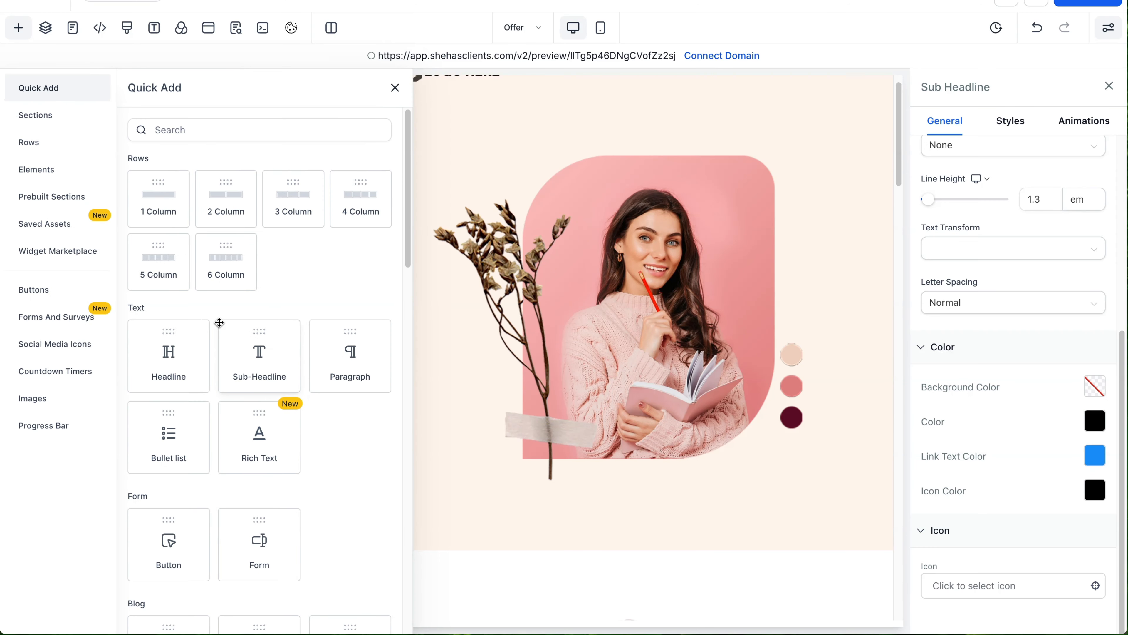
scroll(220, 322, "down", 3)
scroll(220, 322, "up", 3)
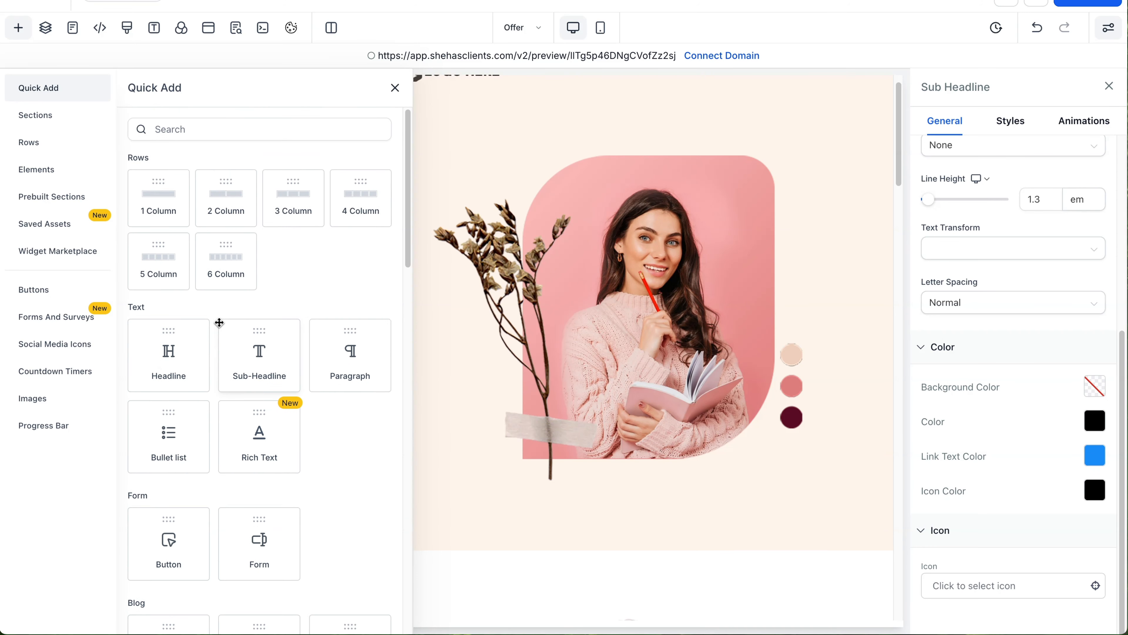
scroll(220, 323, "down", 8)
scroll(219, 323, "down", 3)
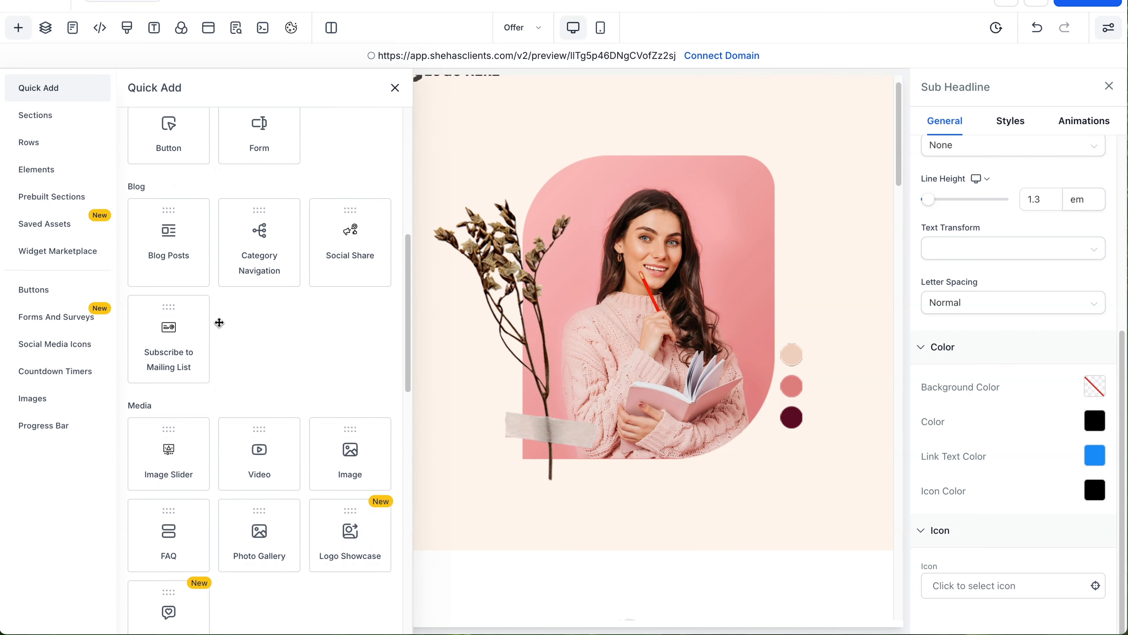
scroll(220, 323, "down", 8)
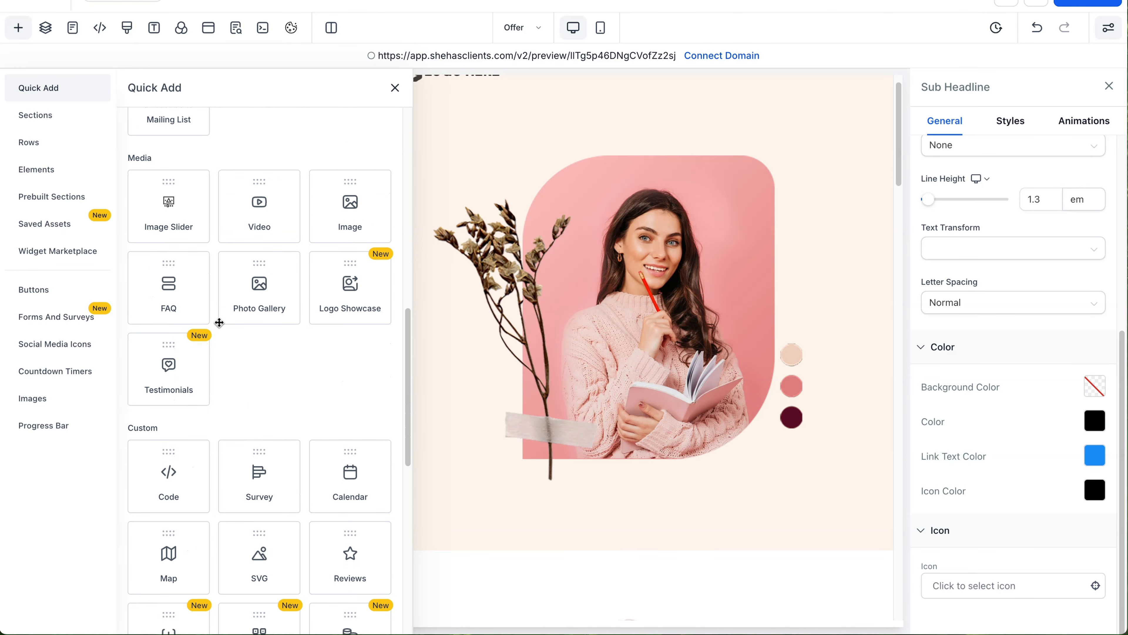
scroll(219, 323, "down", 10)
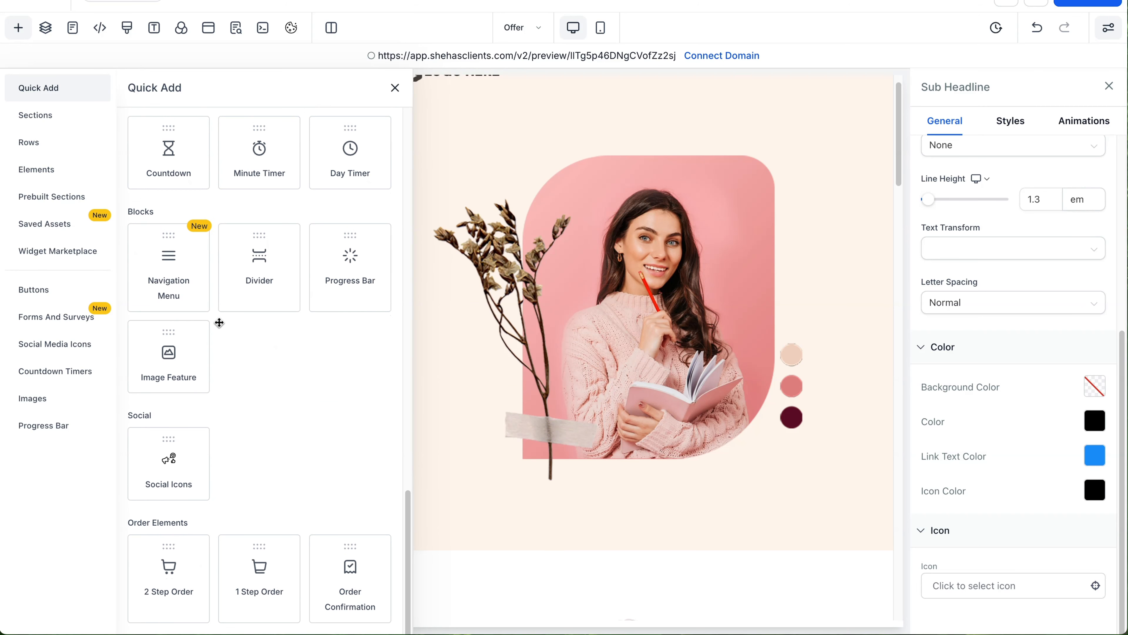
scroll(220, 323, "up", 20)
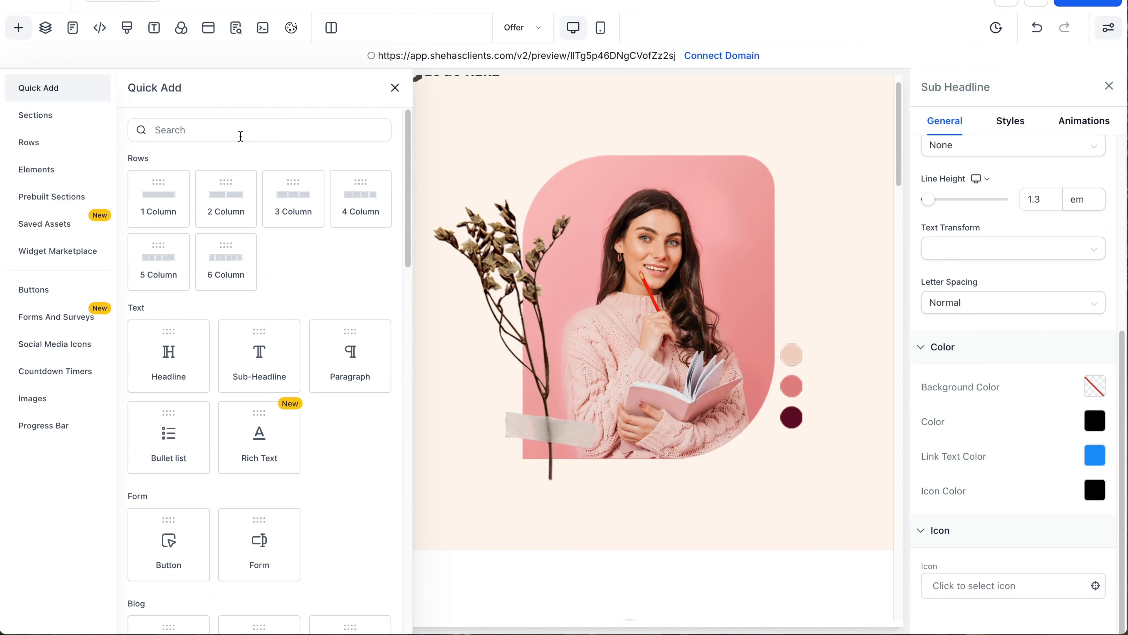
left_click(241, 133)
Step: Search for Form, drop it under the sub headline, and pick the Lead Magnet form
type("Form")
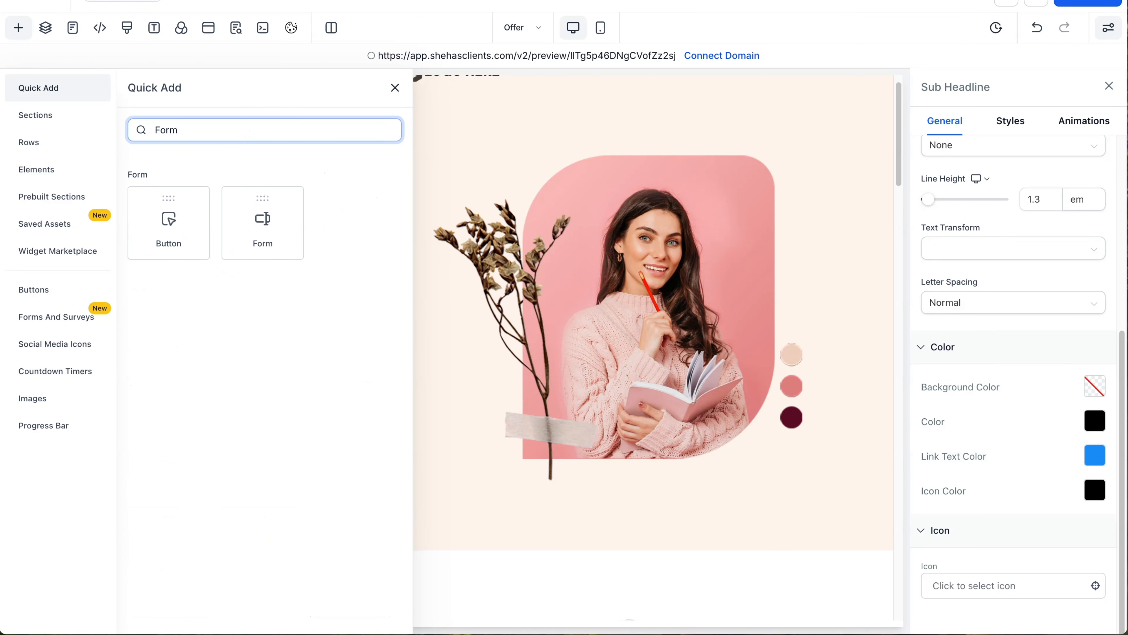
left_click_drag(263, 219, 227, 343)
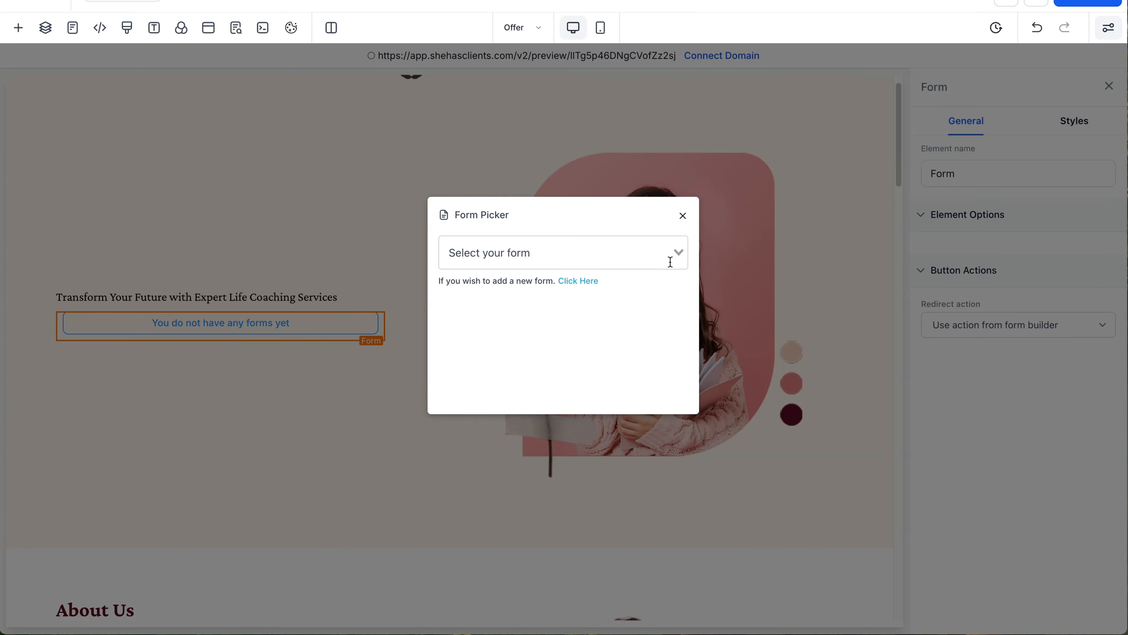
left_click(671, 262)
scroll(545, 315, "down", 3)
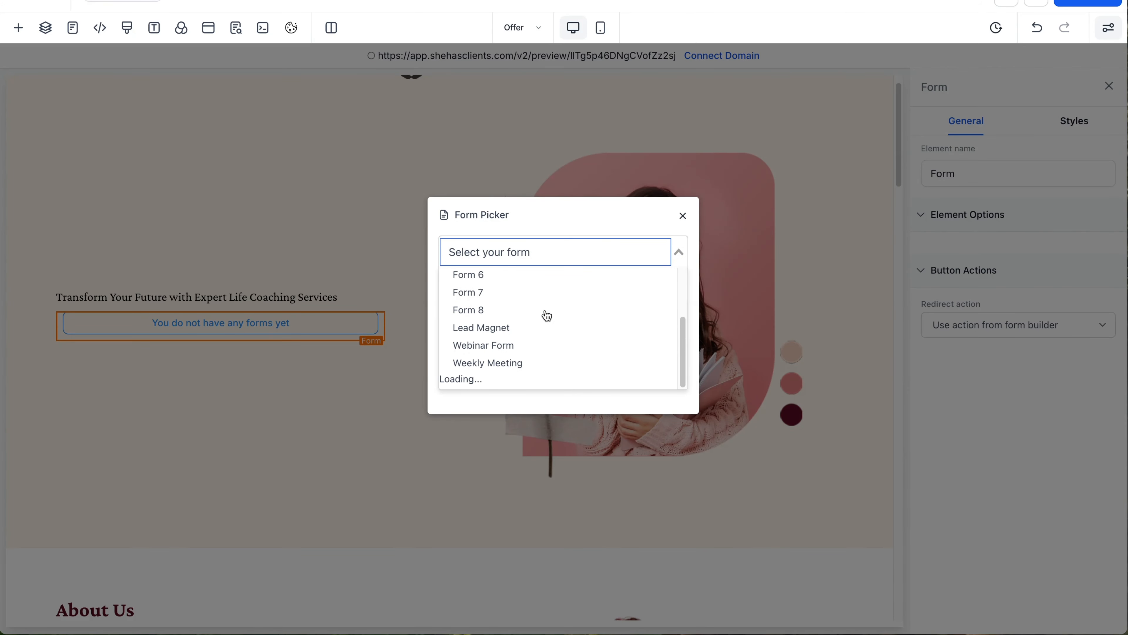
scroll(546, 316, "down", 3)
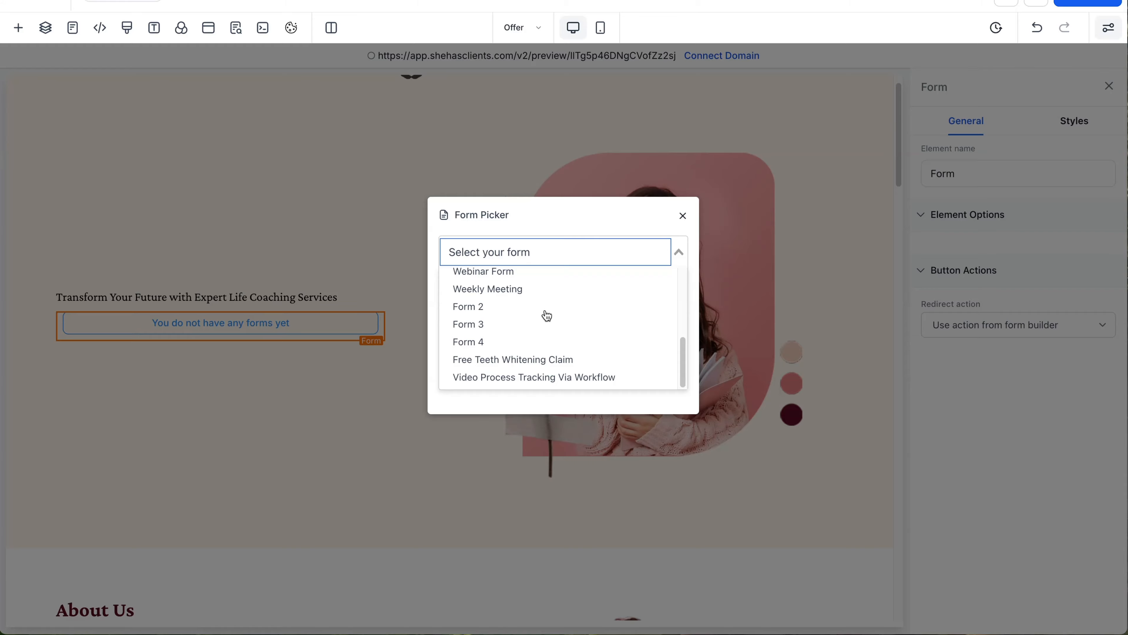
scroll(545, 315, "up", 2)
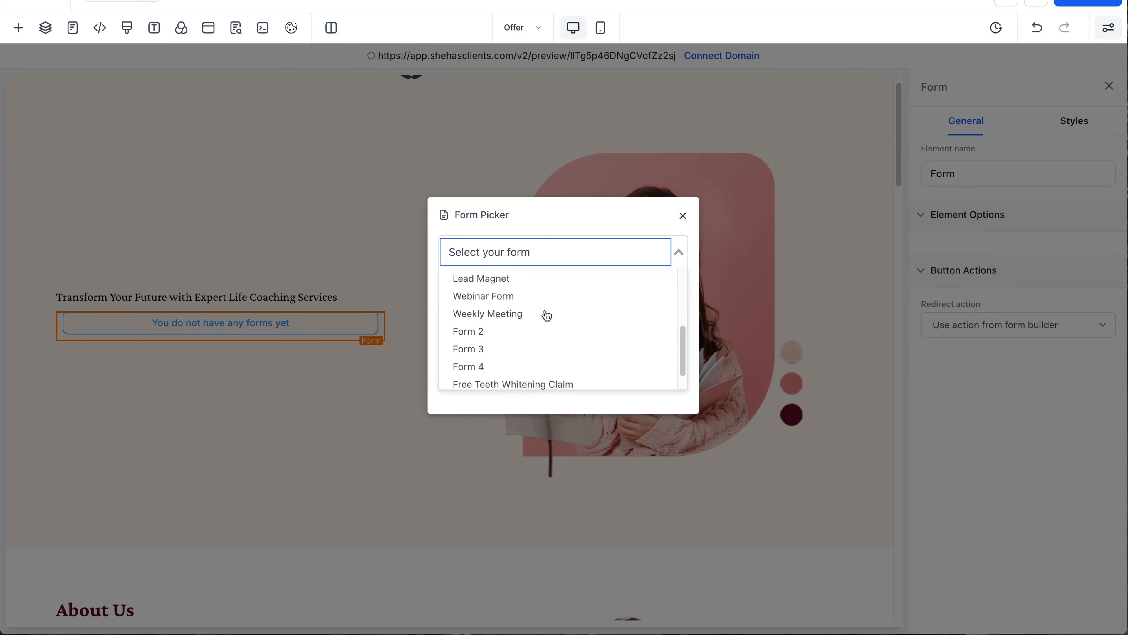
left_click(542, 285)
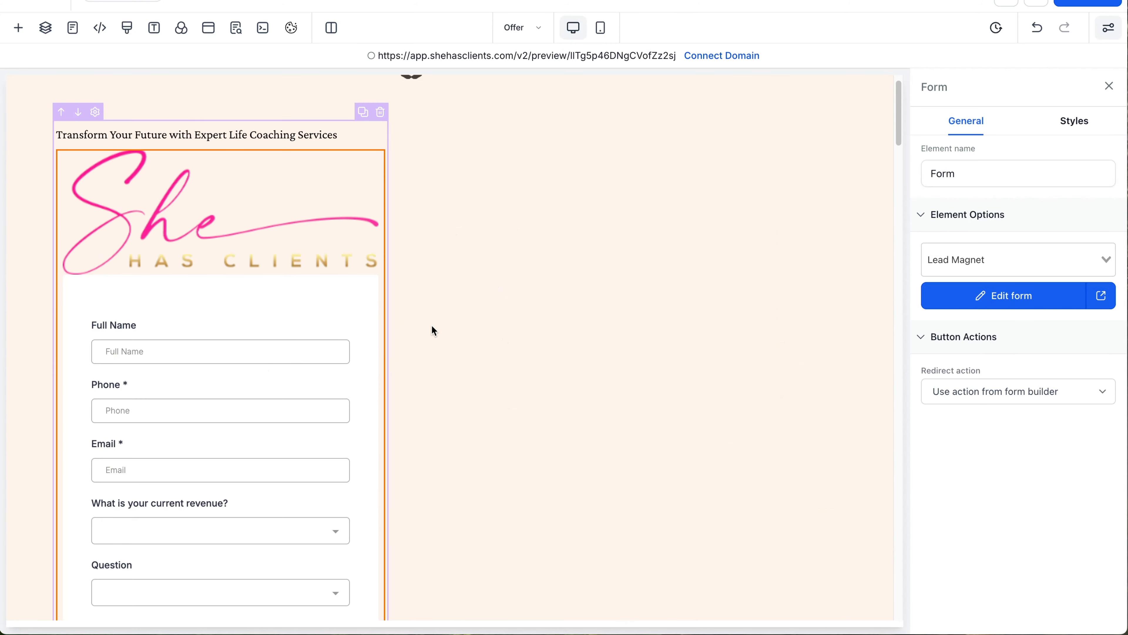
scroll(574, 308, "down", 15)
scroll(574, 313, "down", 6)
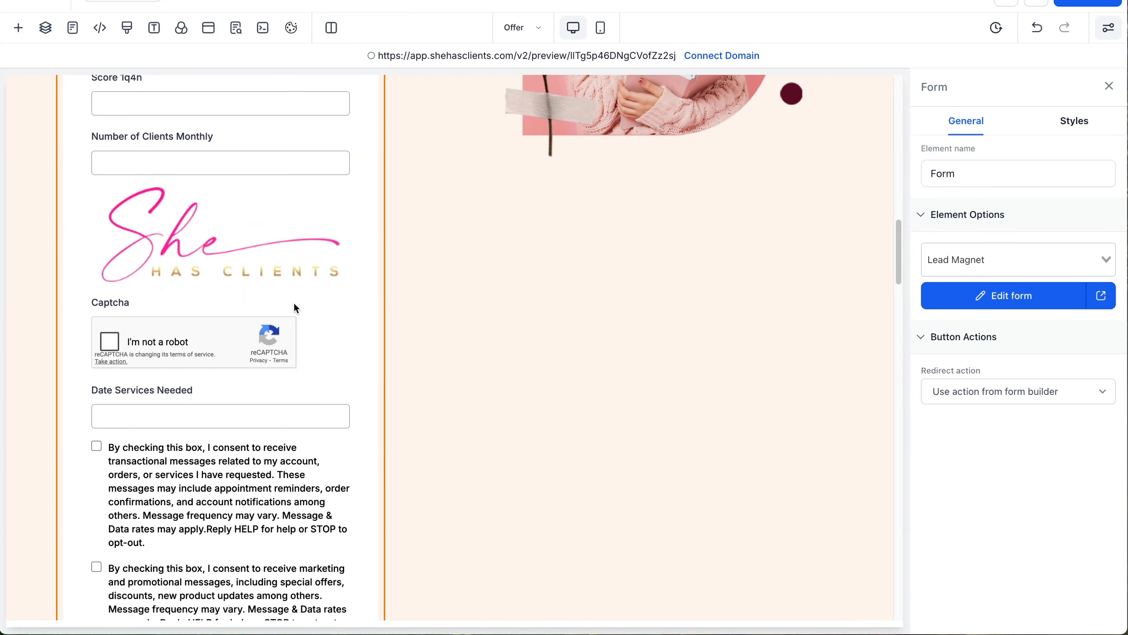
scroll(294, 304, "up", 20)
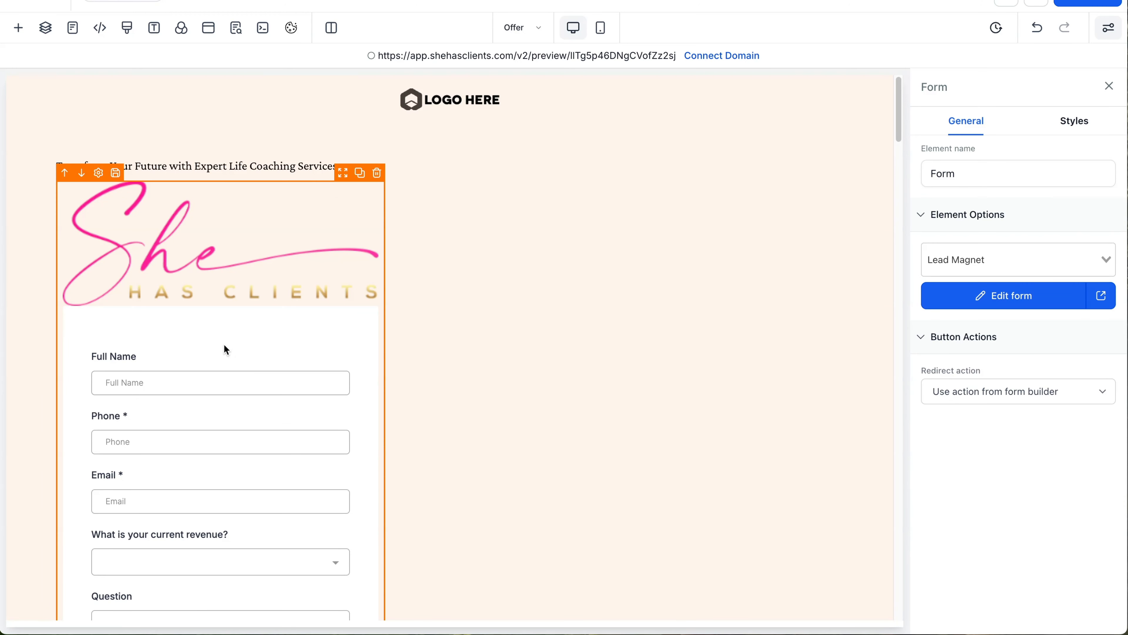
Step: Replace the Lead Magnet form with a new Form element set to Demo Booking Form
left_click(377, 172)
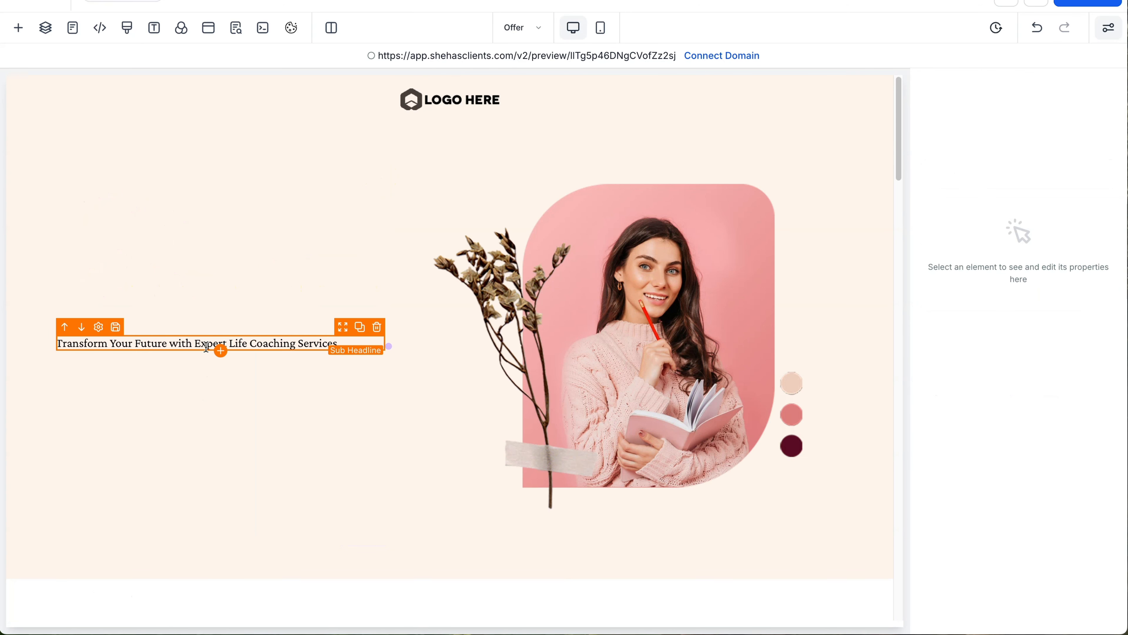
left_click(223, 351)
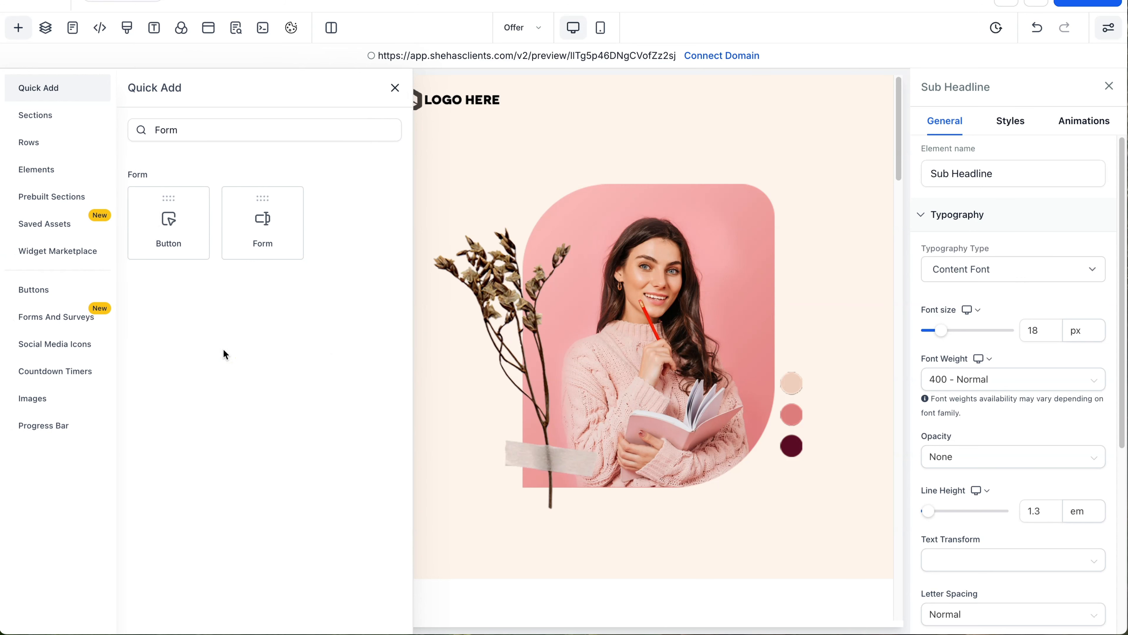
left_click_drag(244, 233, 223, 367)
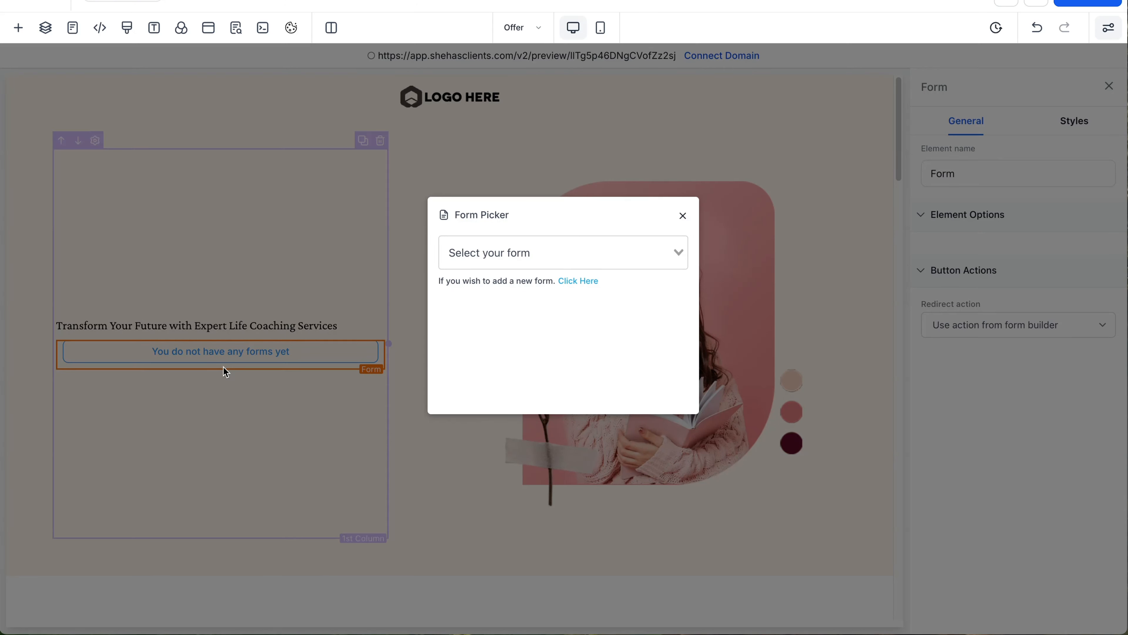
left_click(594, 255)
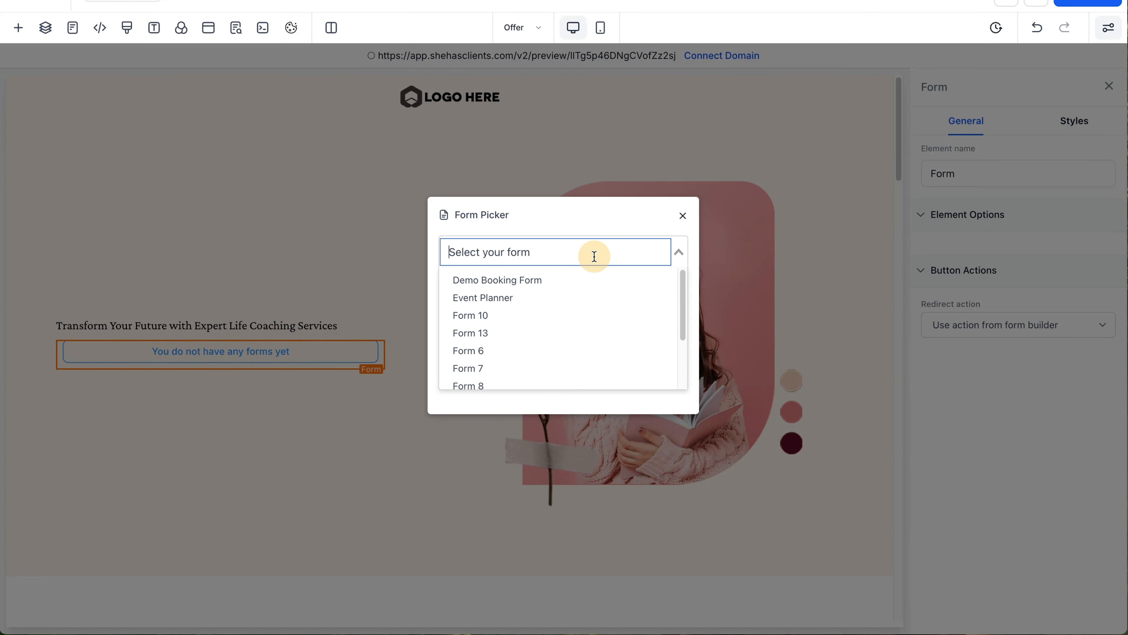
left_click(578, 281)
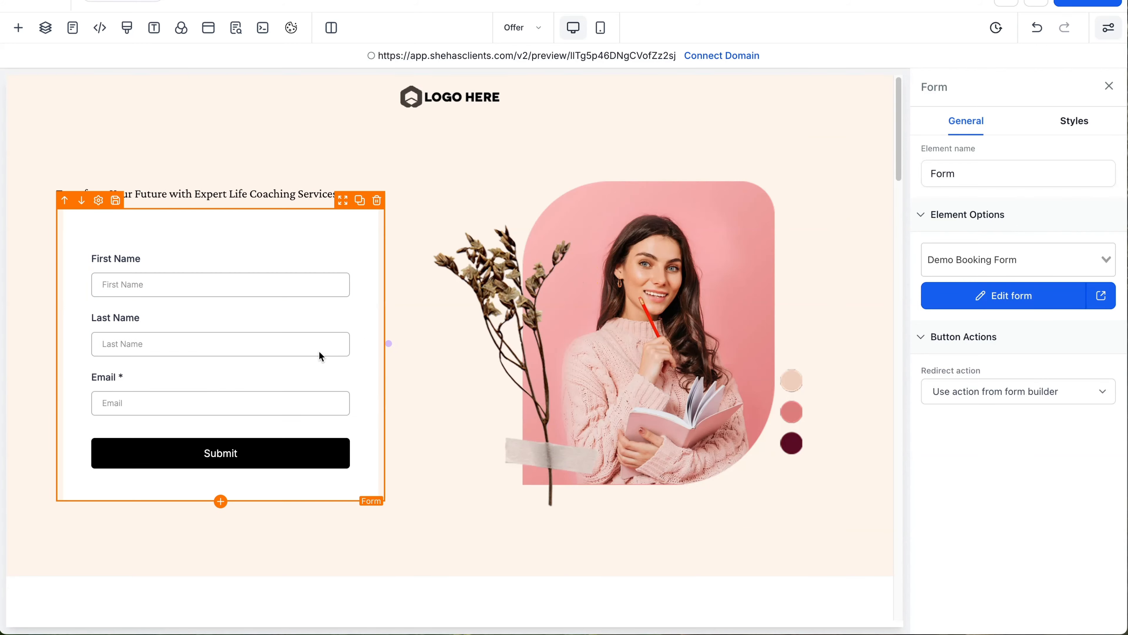
left_click(748, 556)
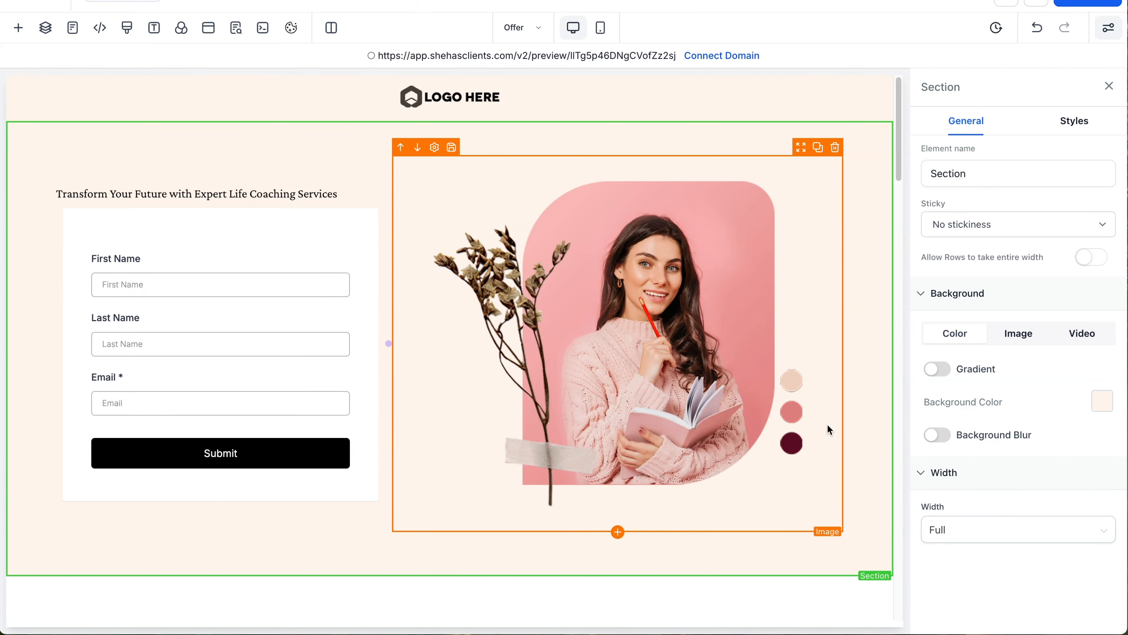
Step: Delete the Get In Touch section with the map
scroll(798, 440, "down", 8)
scroll(792, 438, "up", 8)
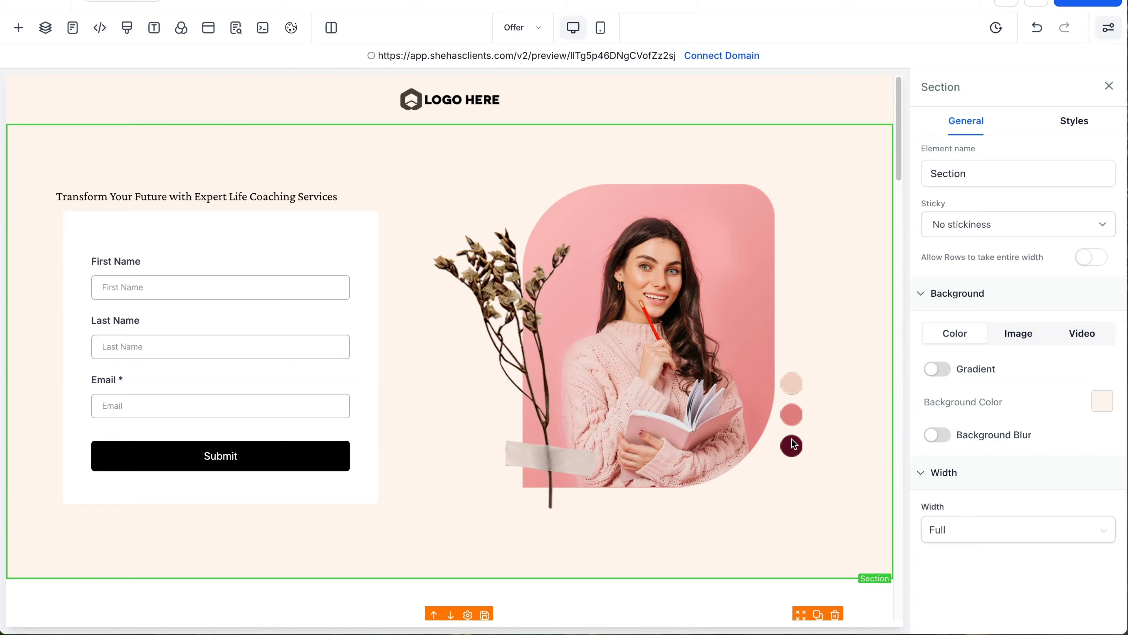
scroll(792, 438, "down", 15)
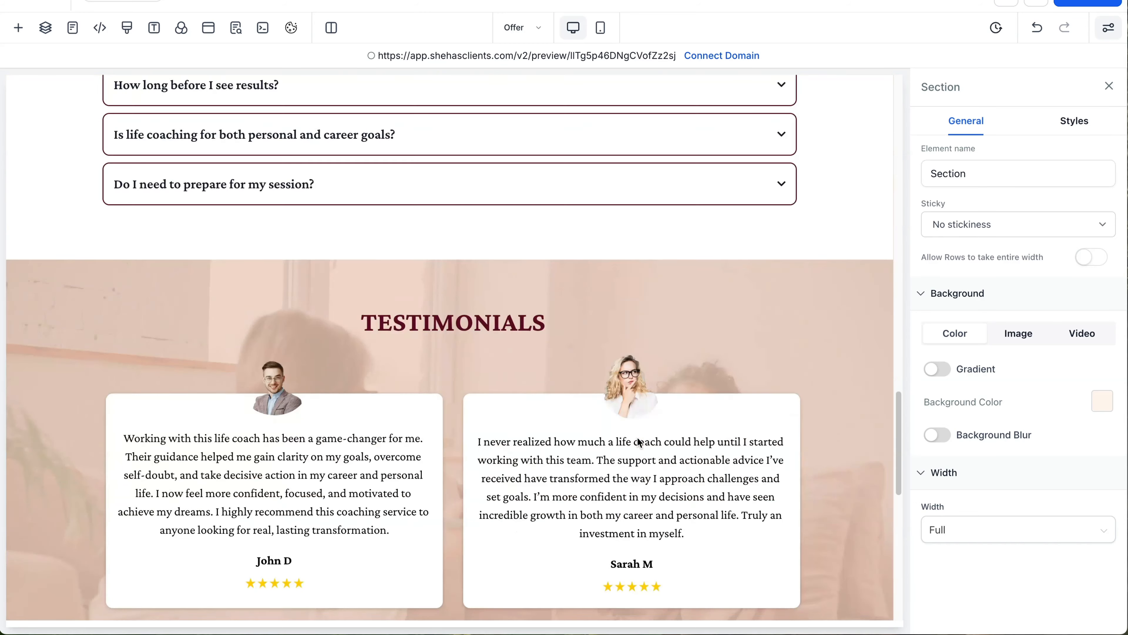
scroll(638, 442, "down", 15)
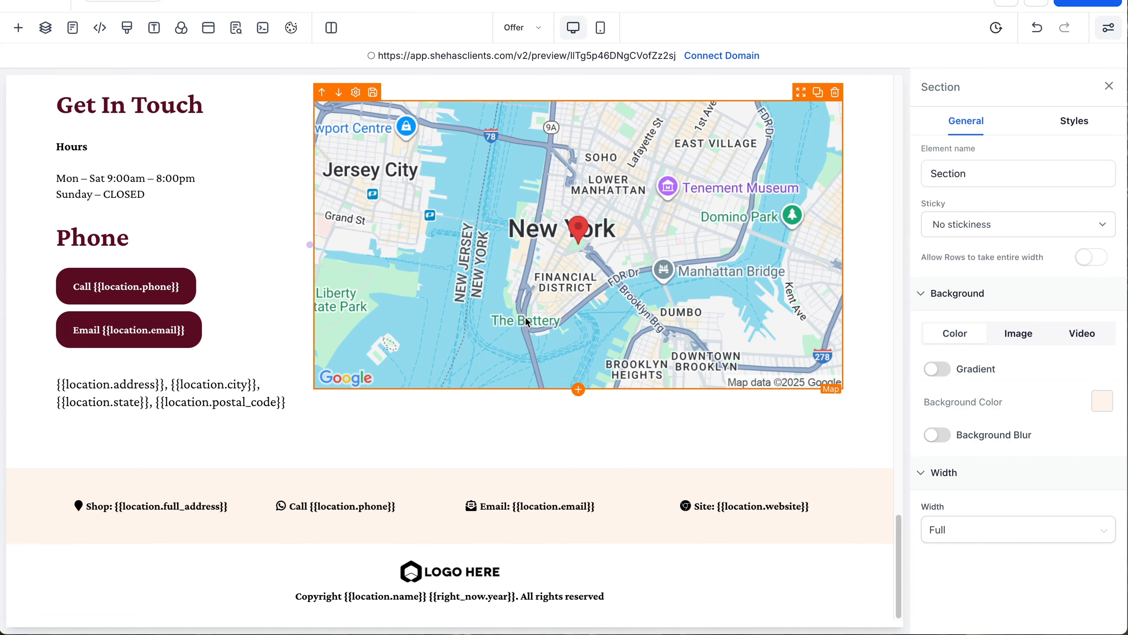
scroll(613, 320, "up", 5)
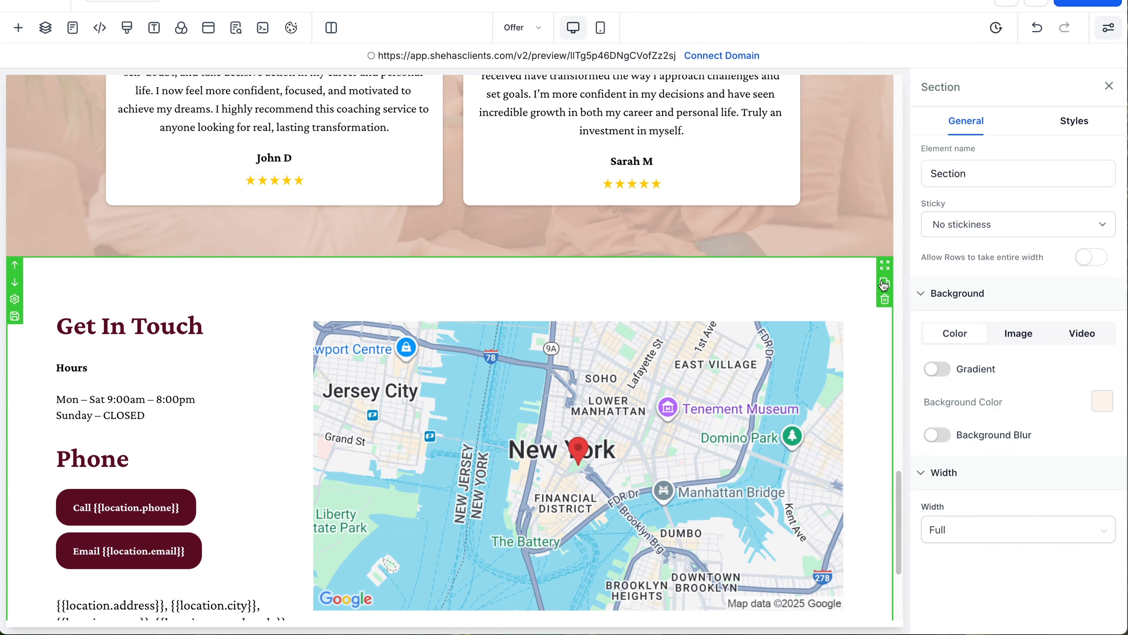
left_click(883, 302)
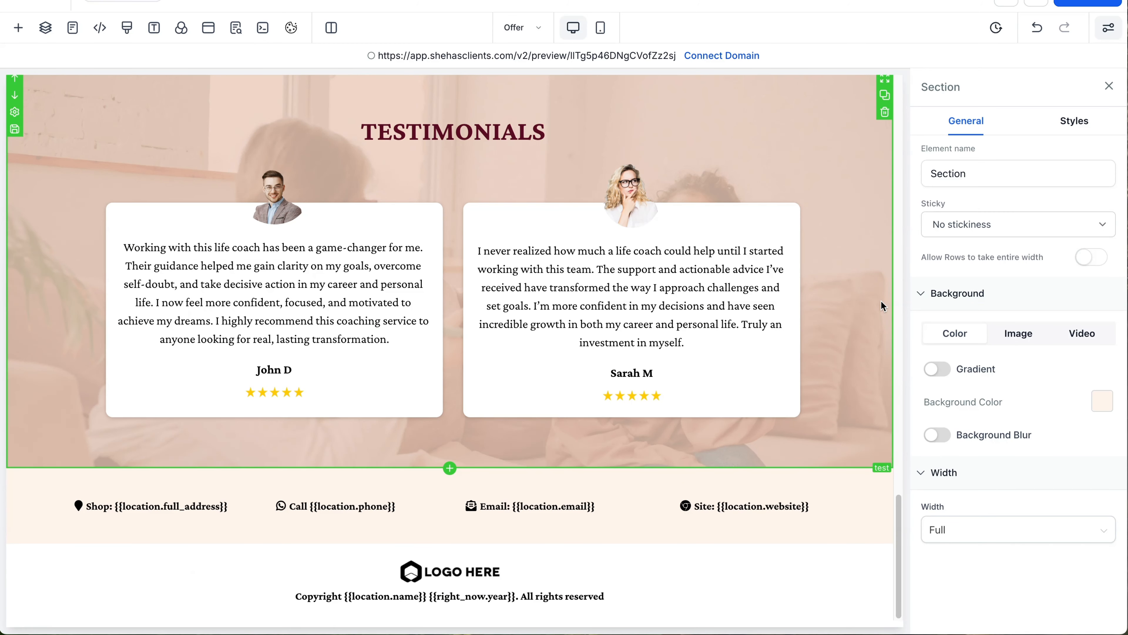
Step: Remove the FAQ accordion, delete the empty FAQ section, and return to the top
scroll(879, 306, "up", 2)
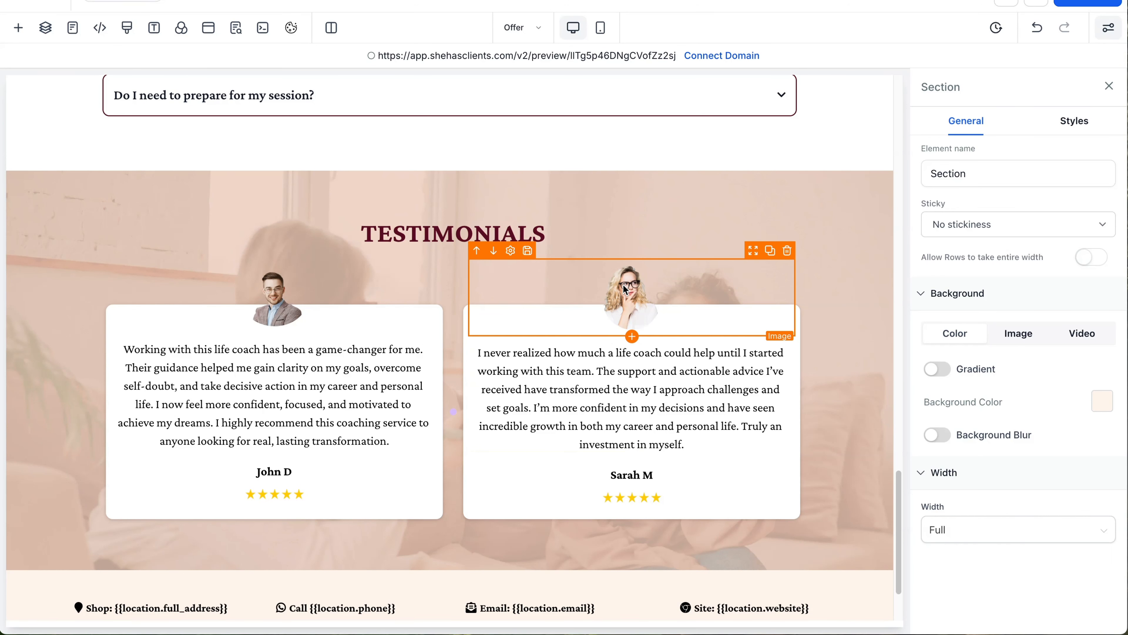
scroll(624, 284, "up", 10)
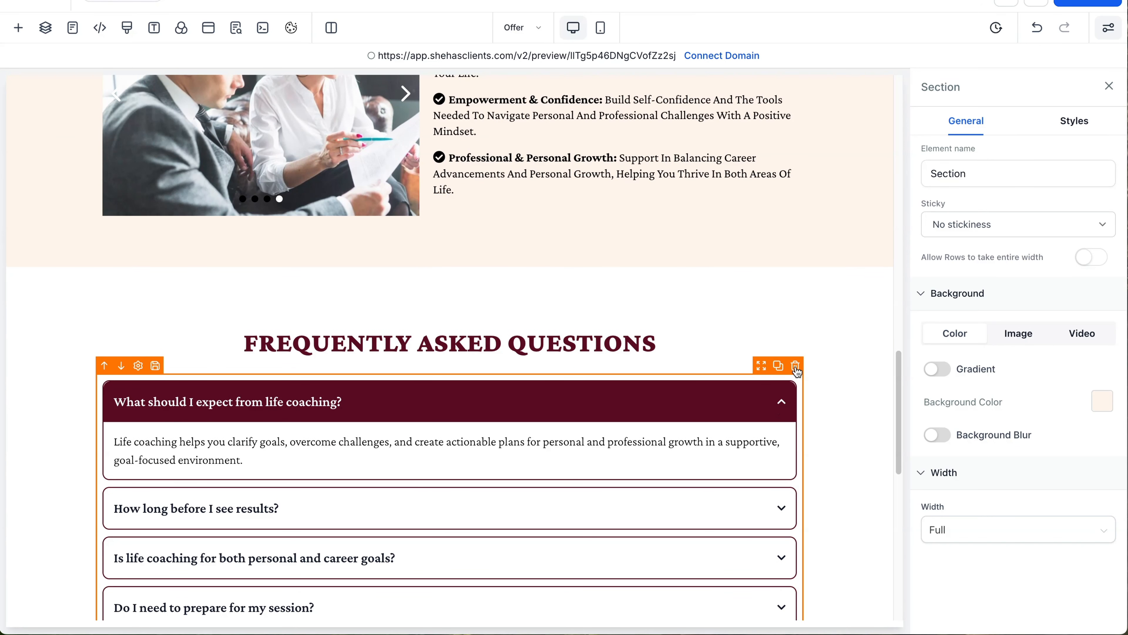
mouse_move(795, 367)
left_mouse_down()
mouse_move(802, 394)
mouse_move(798, 372)
left_mouse_up()
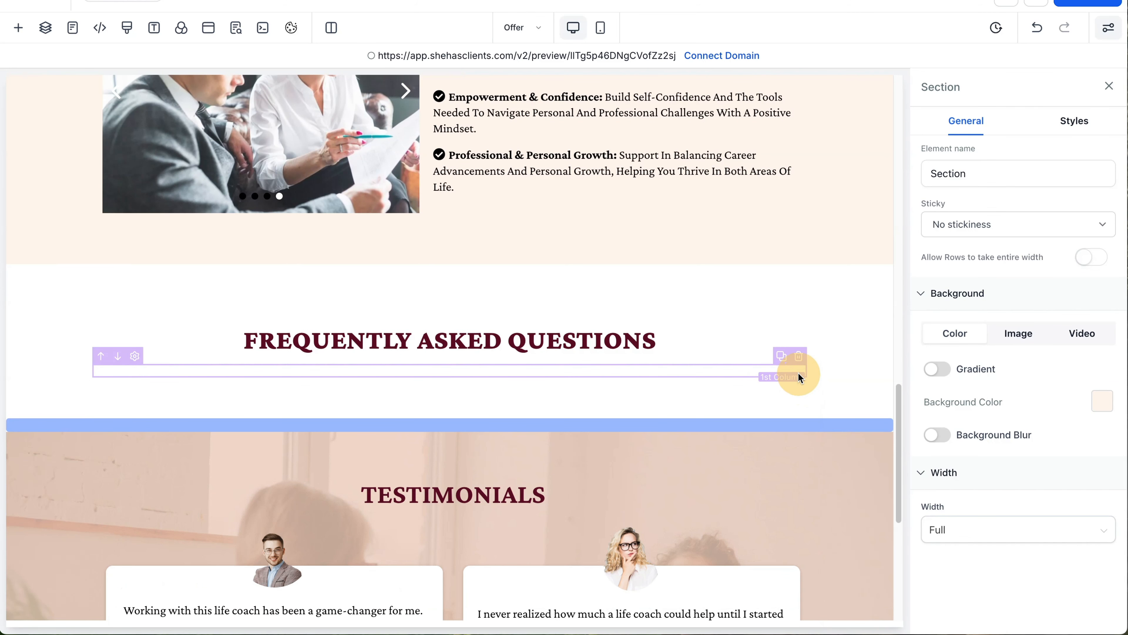
left_click(884, 308)
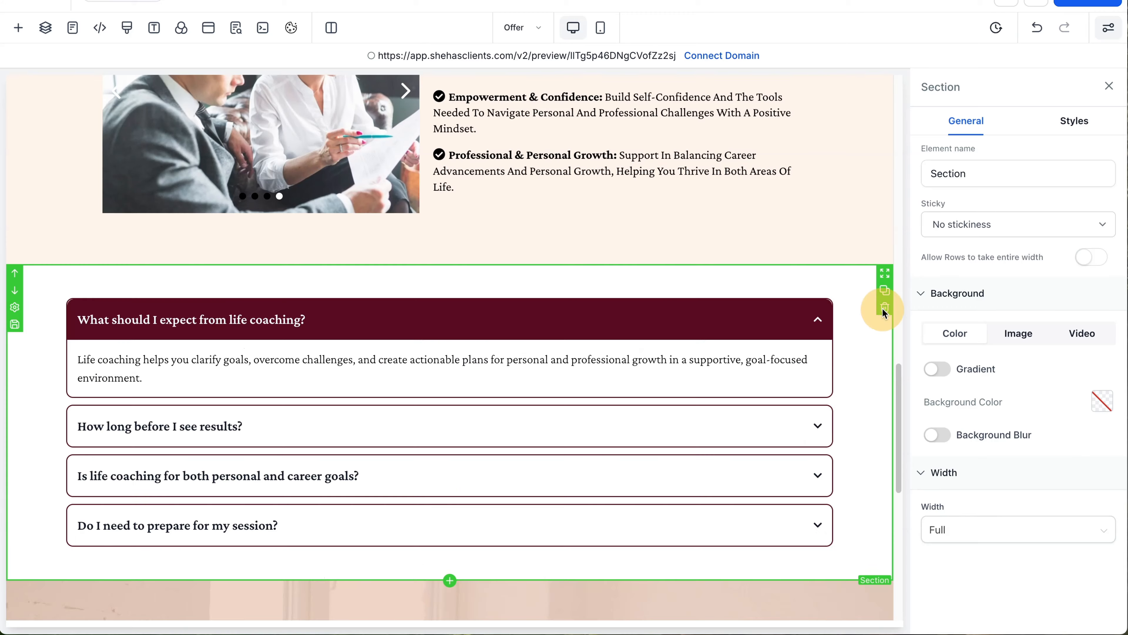
scroll(768, 353, "up", 10)
scroll(768, 356, "up", 5)
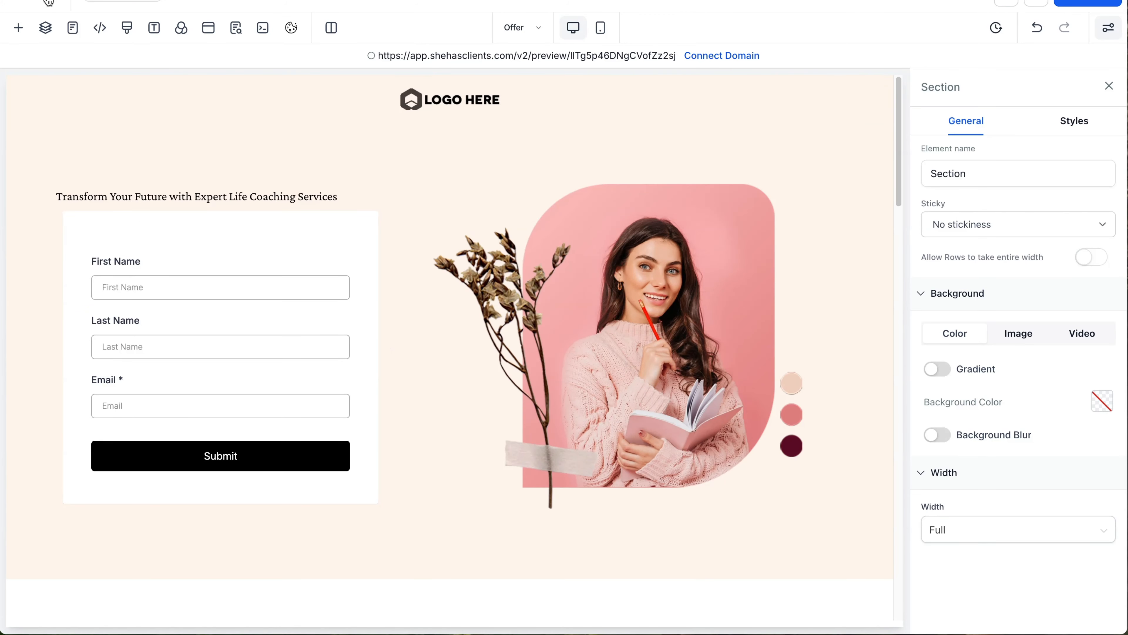
Step: Cancel leaving the editor and save the current page edits
left_click(35, 1)
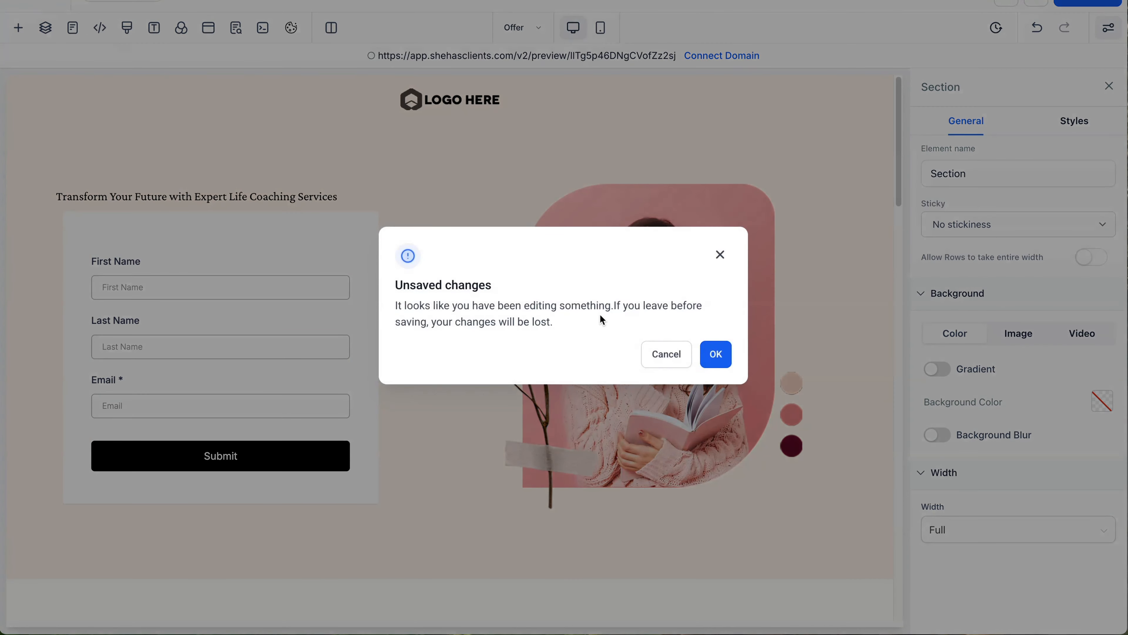
left_click(667, 355)
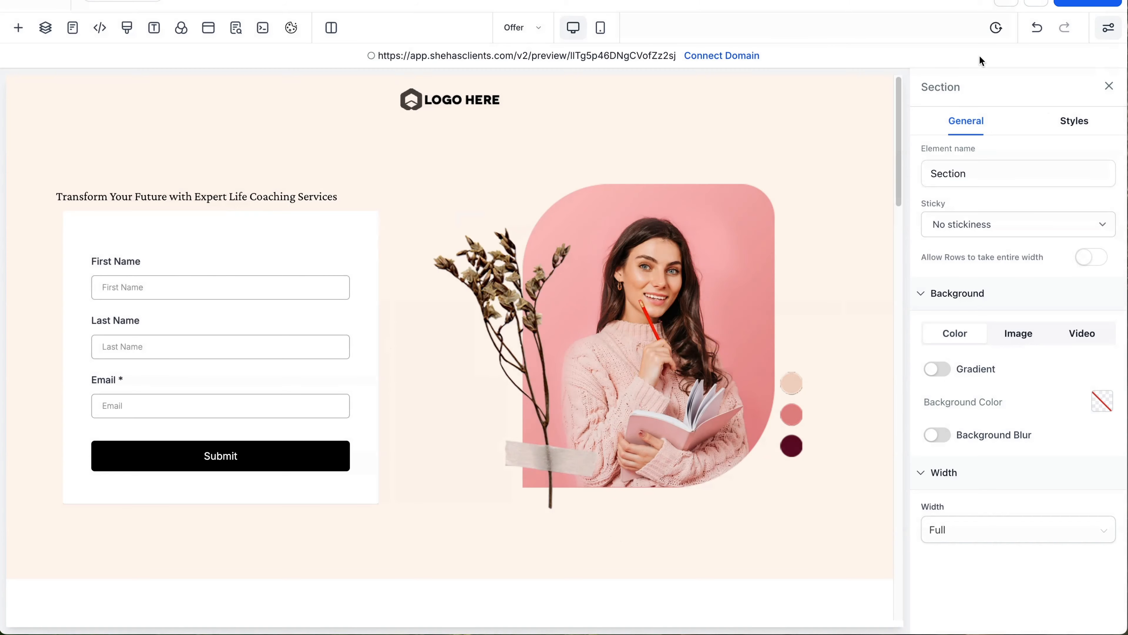
left_click(1039, 2)
Step: Close Connect Domain without choosing a domain and preview the Life Coaching page
left_click(731, 58)
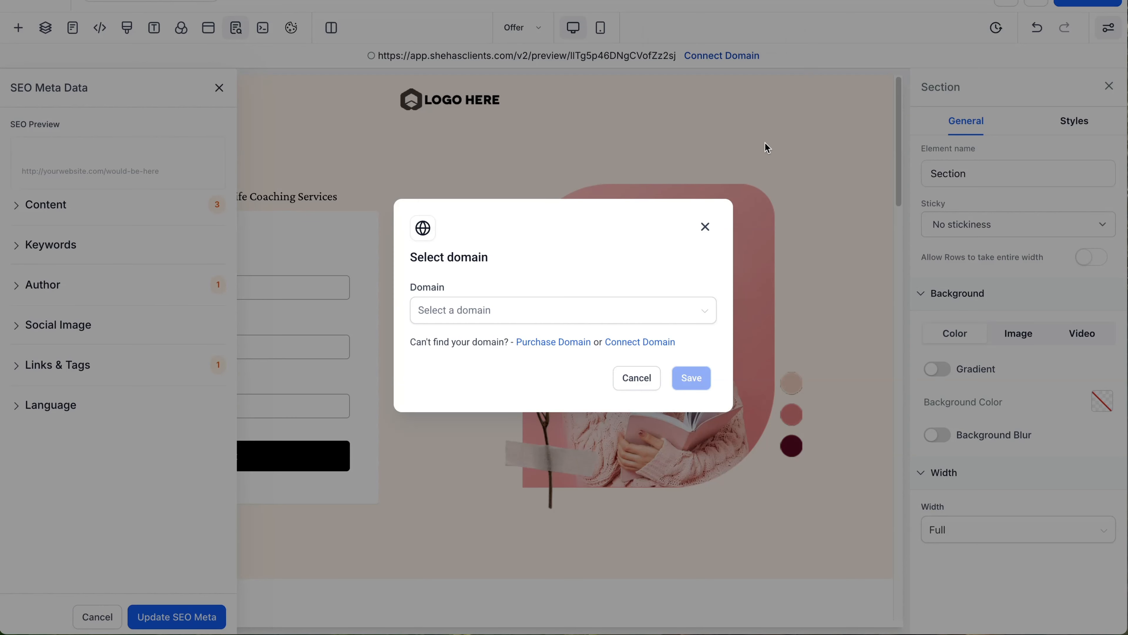
left_click(700, 314)
left_click_drag(700, 317, 673, 278)
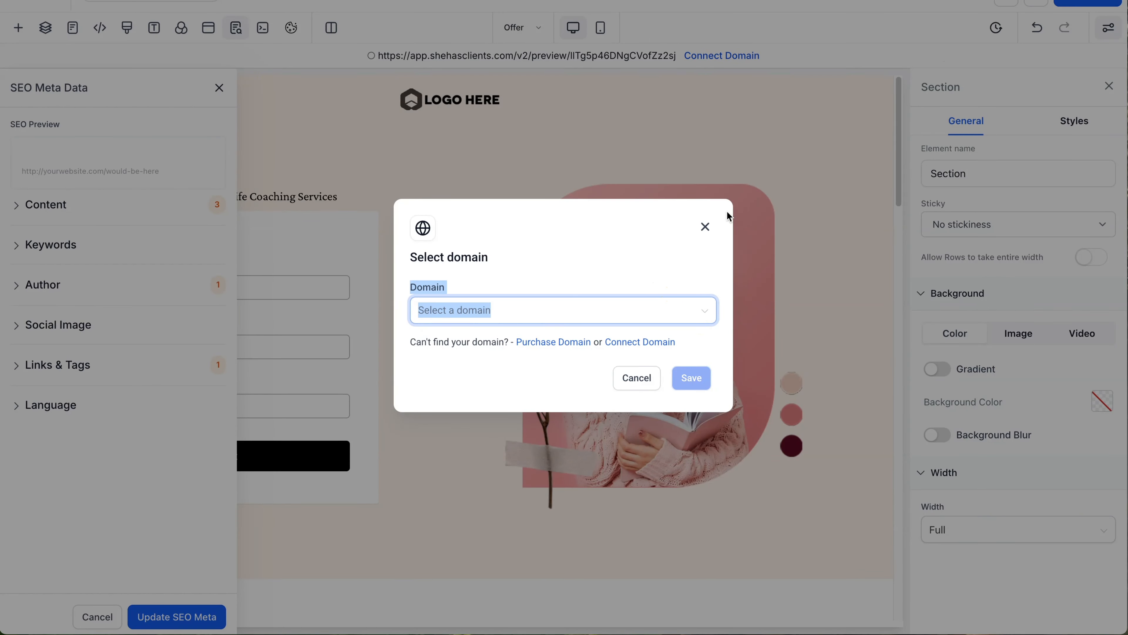
left_click(705, 226)
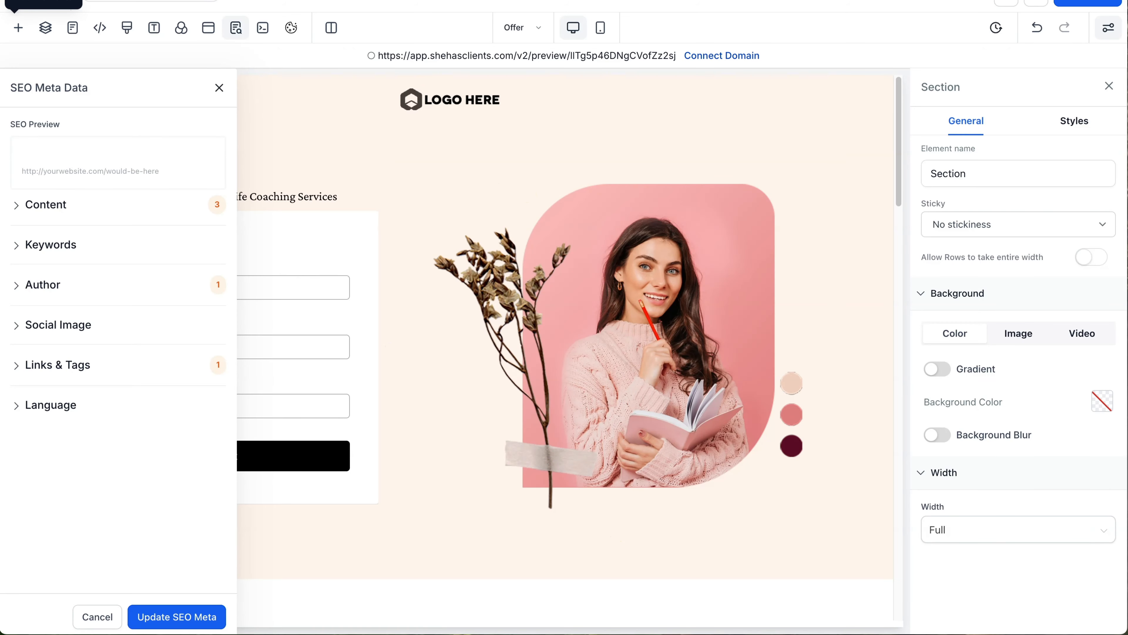
left_click(1008, 1)
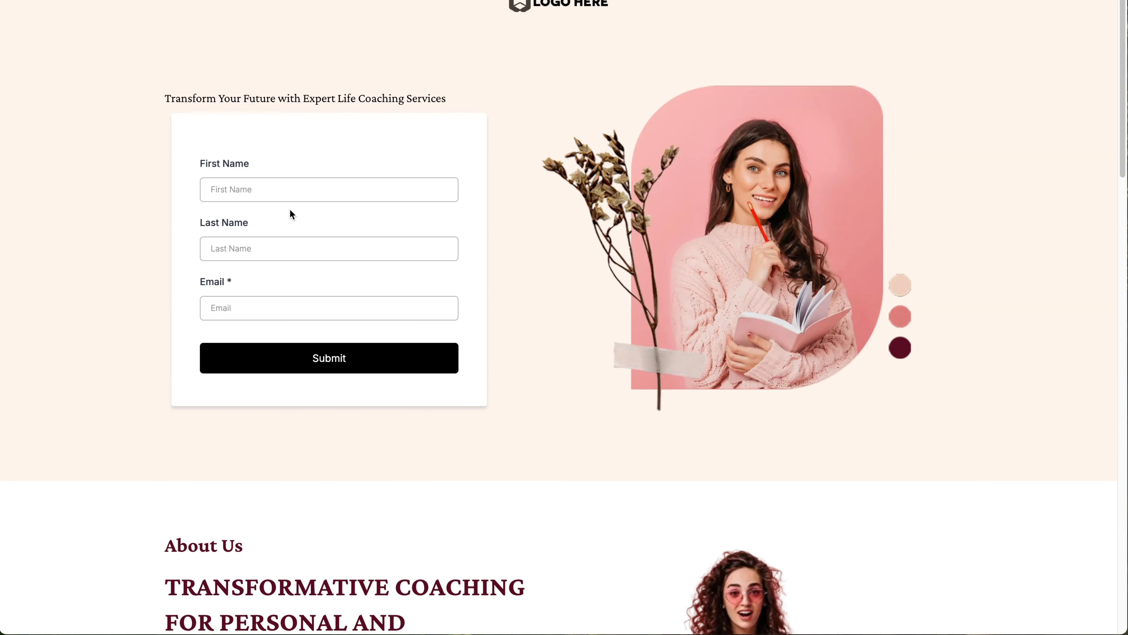
Step: Fill the previewed opt-in form with a test contact's name and e-mail, then submit
left_click(295, 187)
key("Tab")
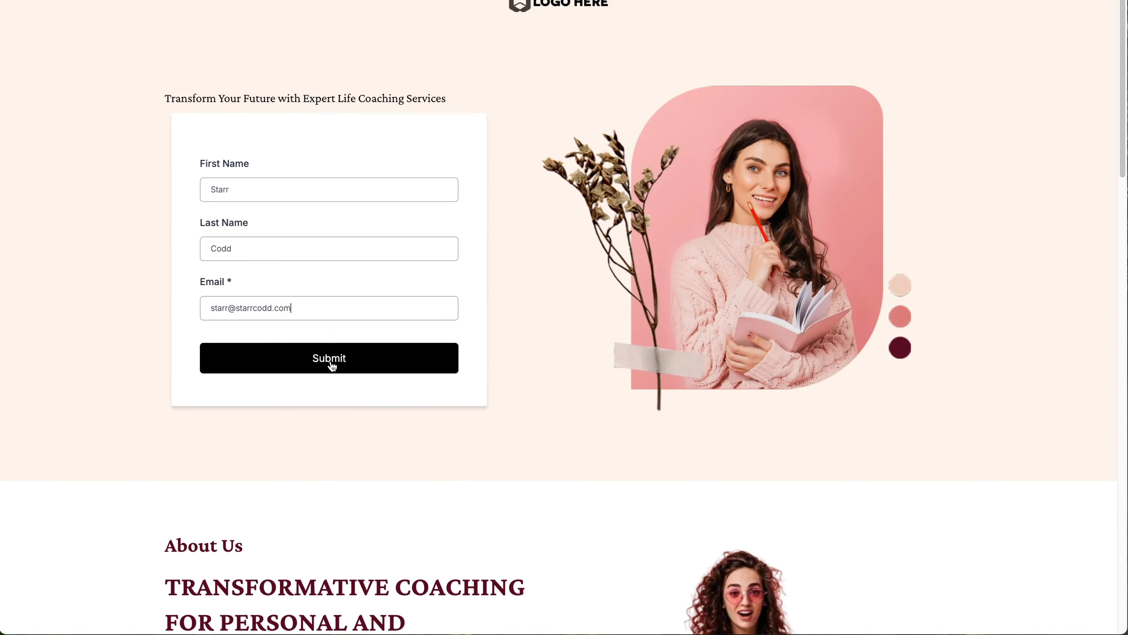
left_click(333, 366)
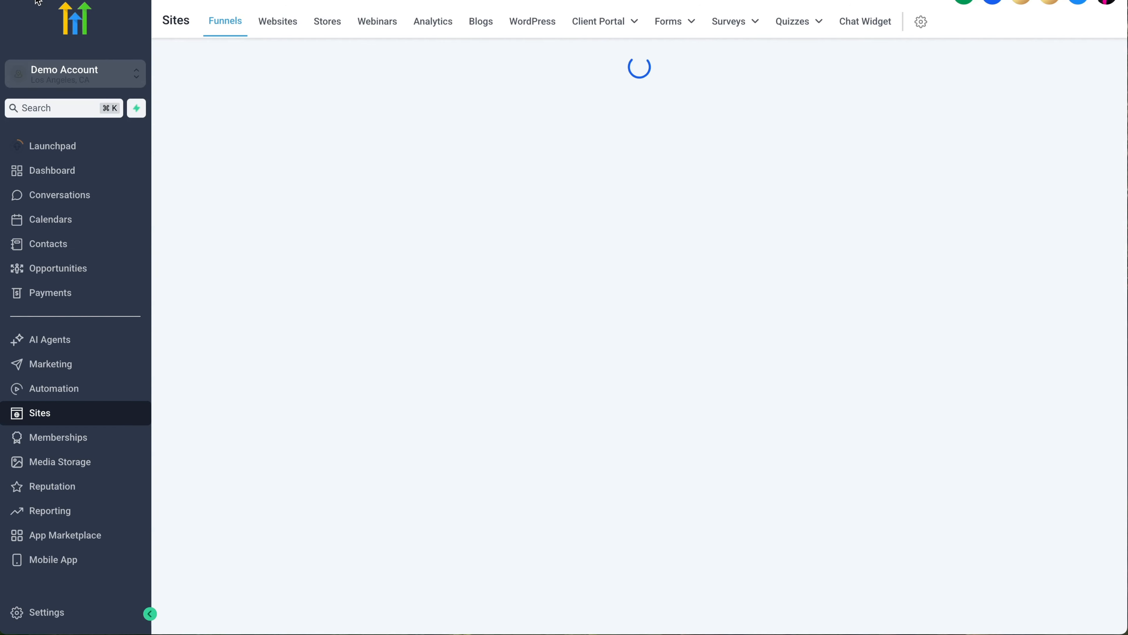
Step: Check Contacts for the test entry, then view form submissions sorted by submission time
left_click(57, 246)
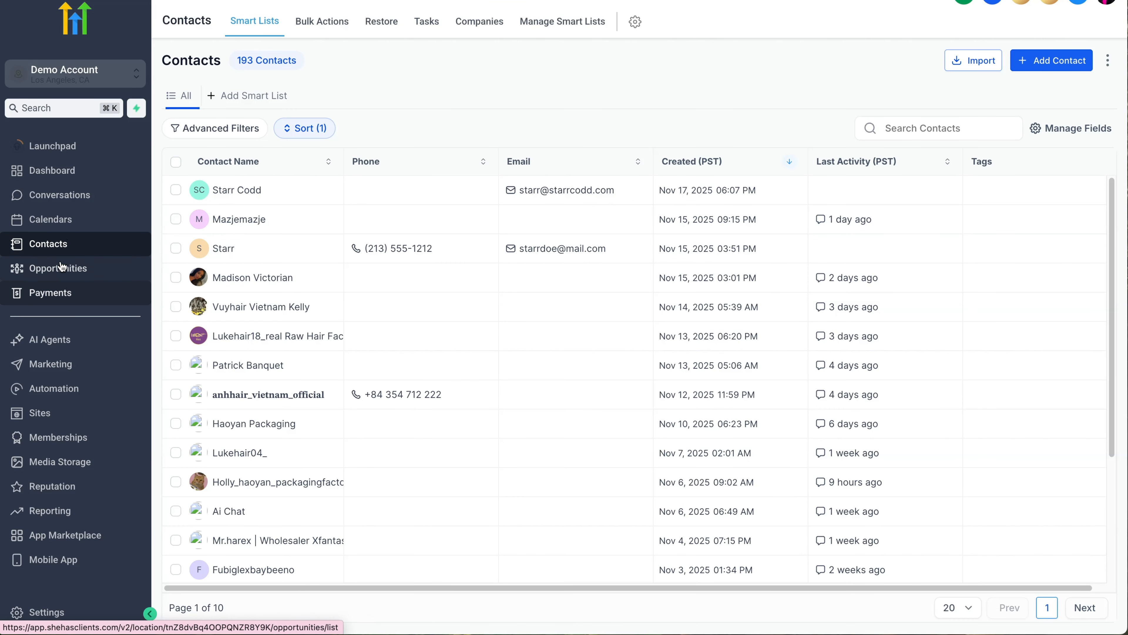
left_click(66, 411)
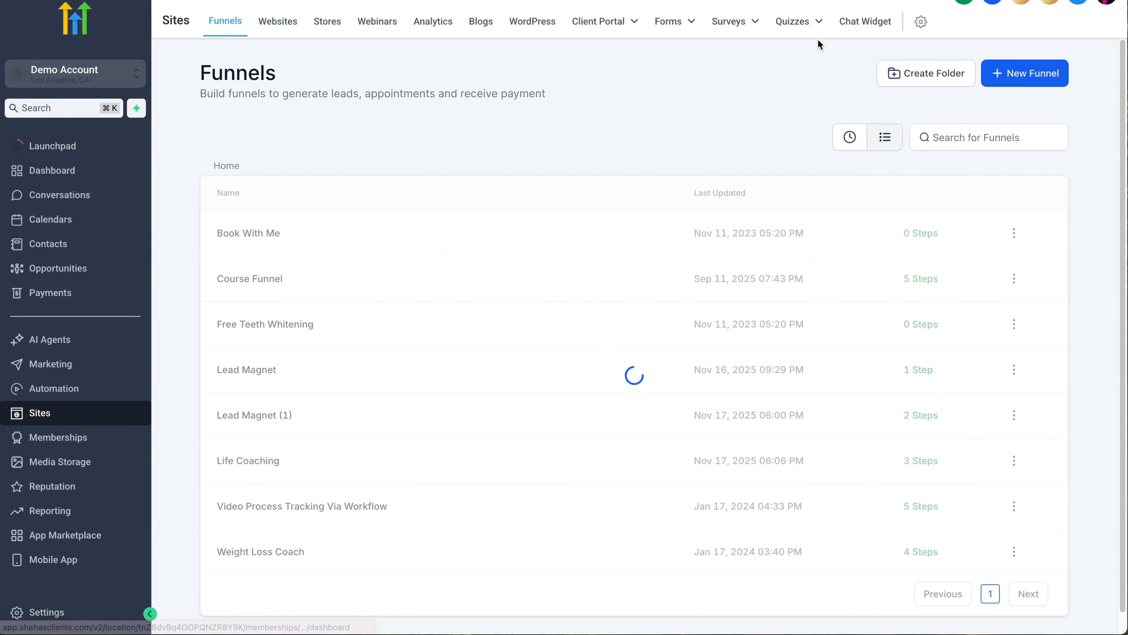
left_click(677, 21)
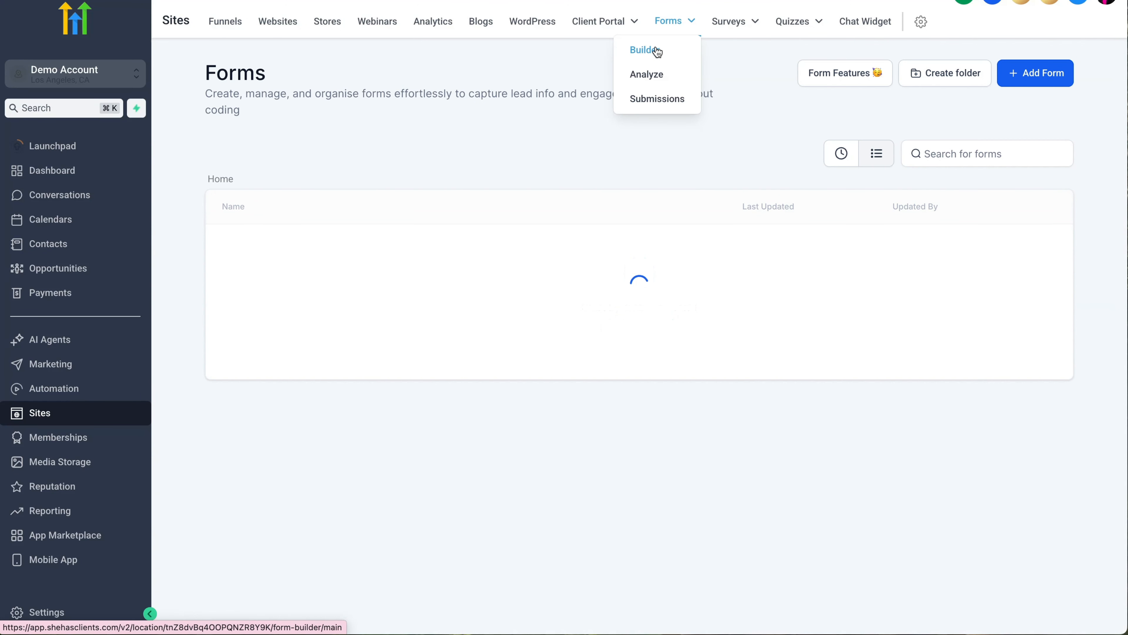
left_click(648, 106)
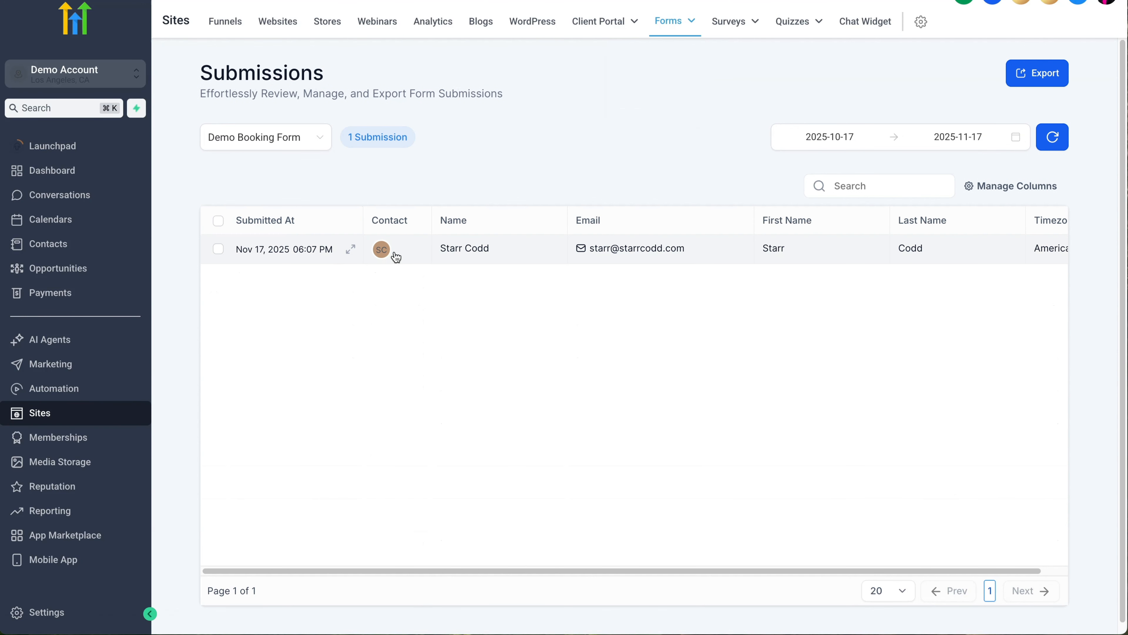
left_click(235, 231)
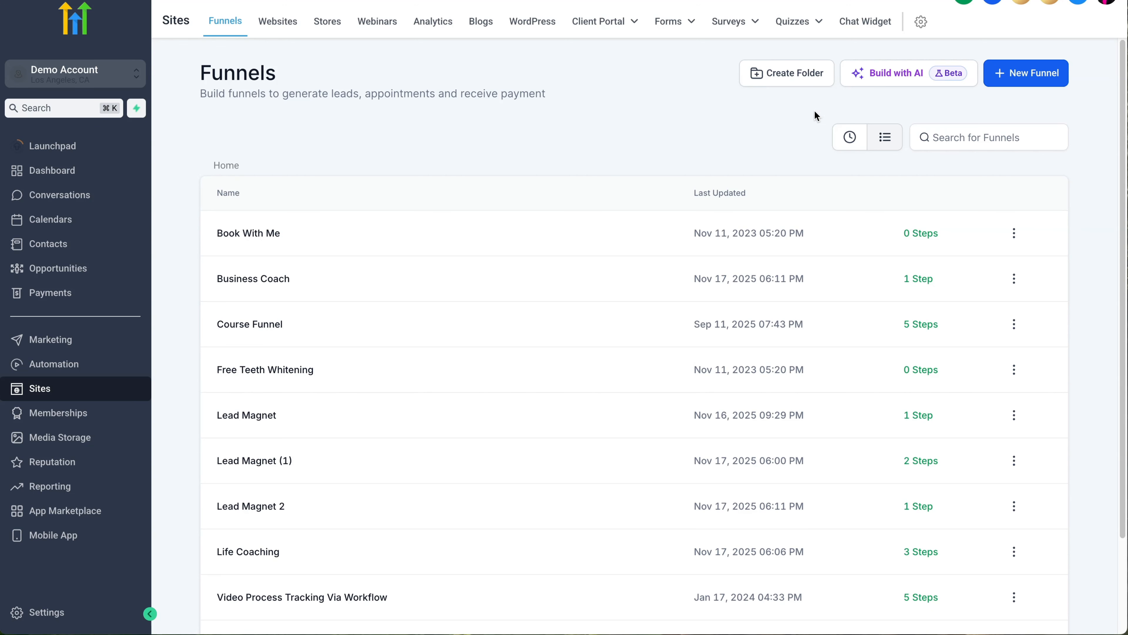
Step: Launch Build with AI and settle on the guided Assist setup form
left_click(902, 75)
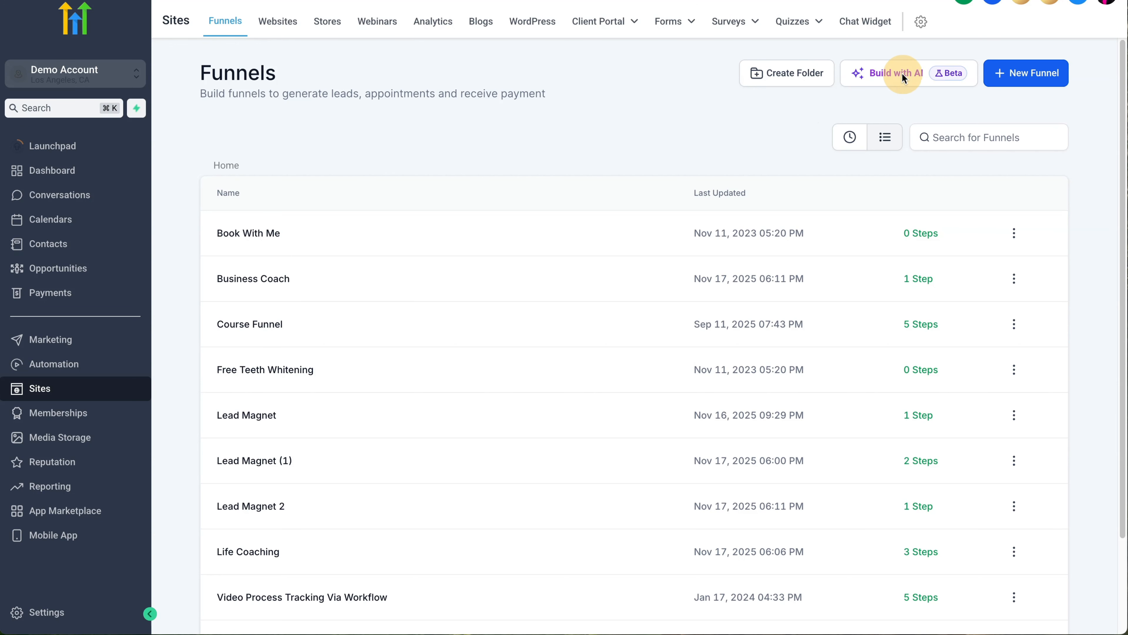
left_click(905, 75)
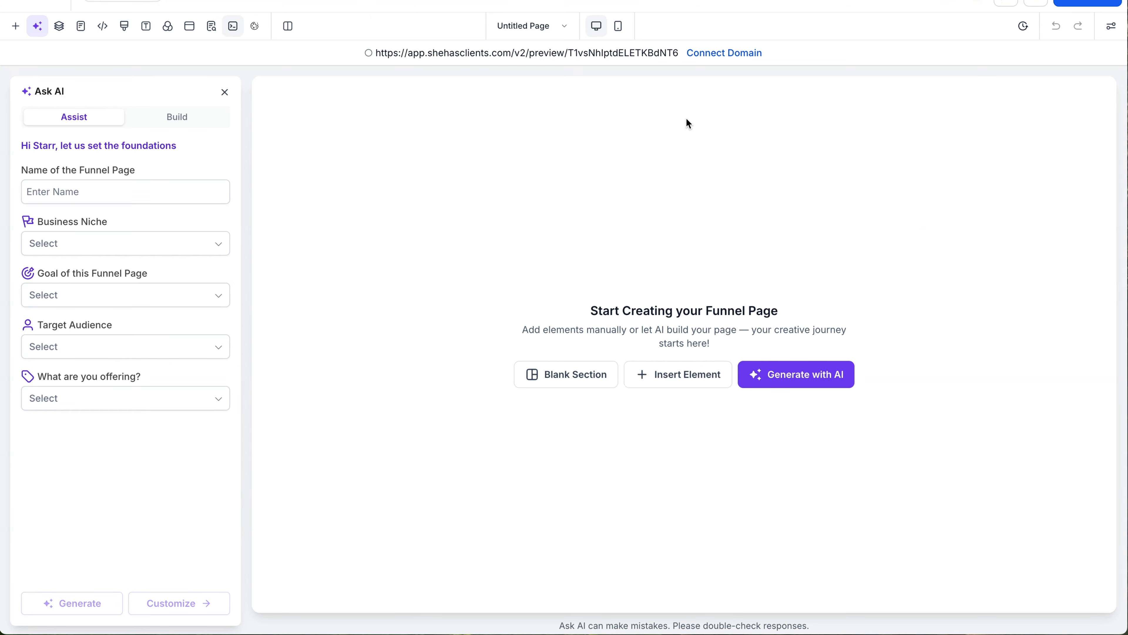
left_click(62, 119)
left_click(179, 119)
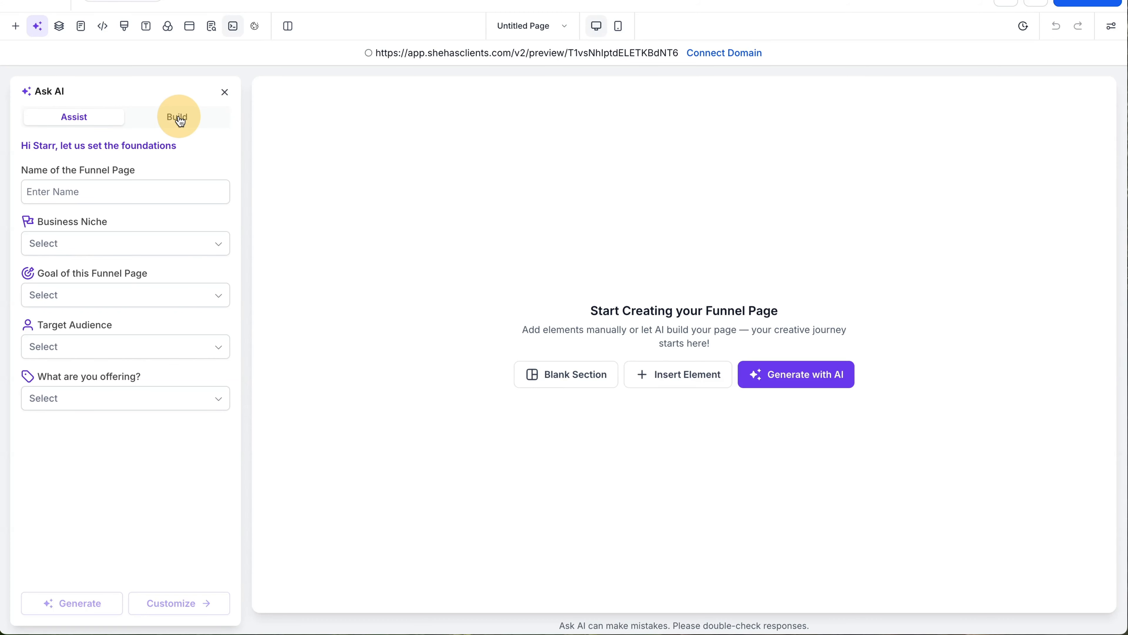
left_click(102, 303)
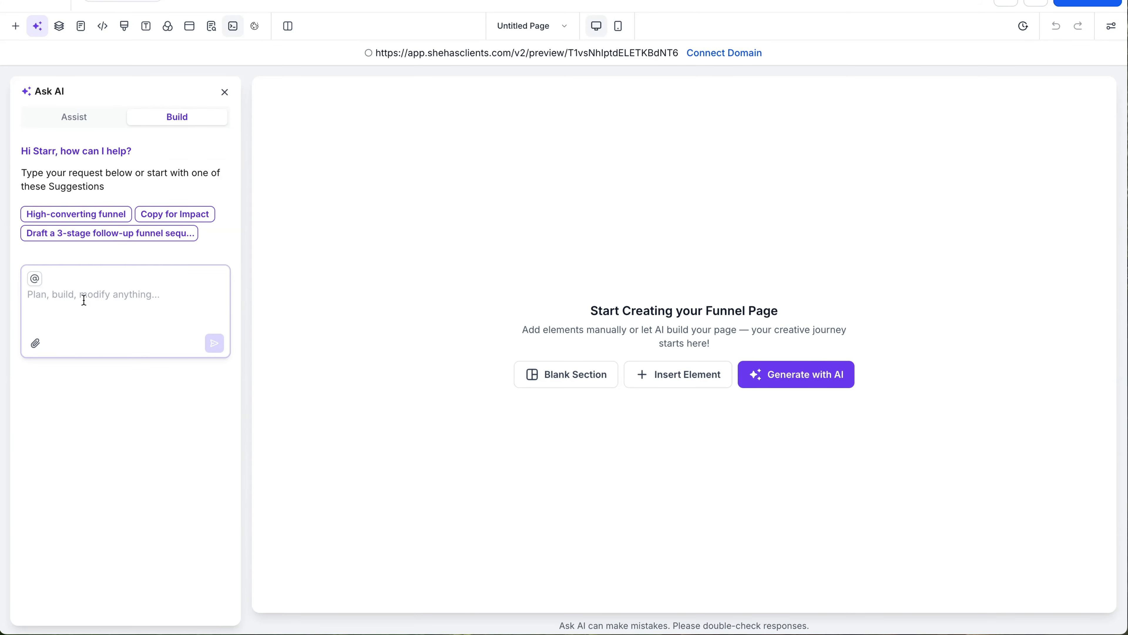
left_click(88, 119)
left_click(103, 199)
Step: Name the page 'Scale Your Coaching Business Opt-In'
left_click(103, 196)
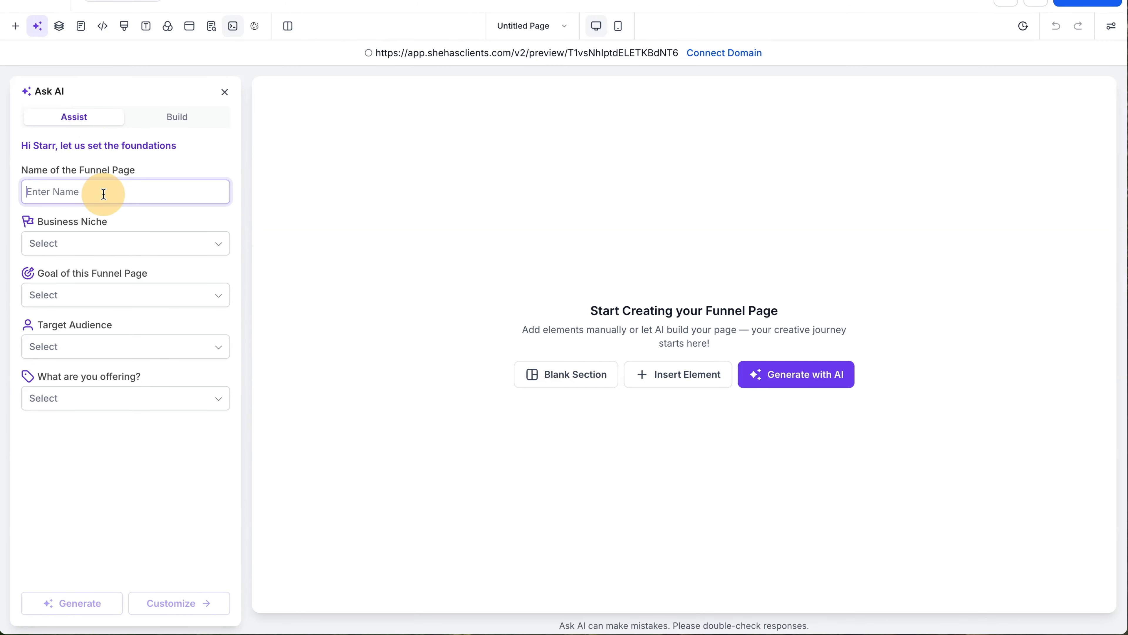
type("S")
key("BackSpace")
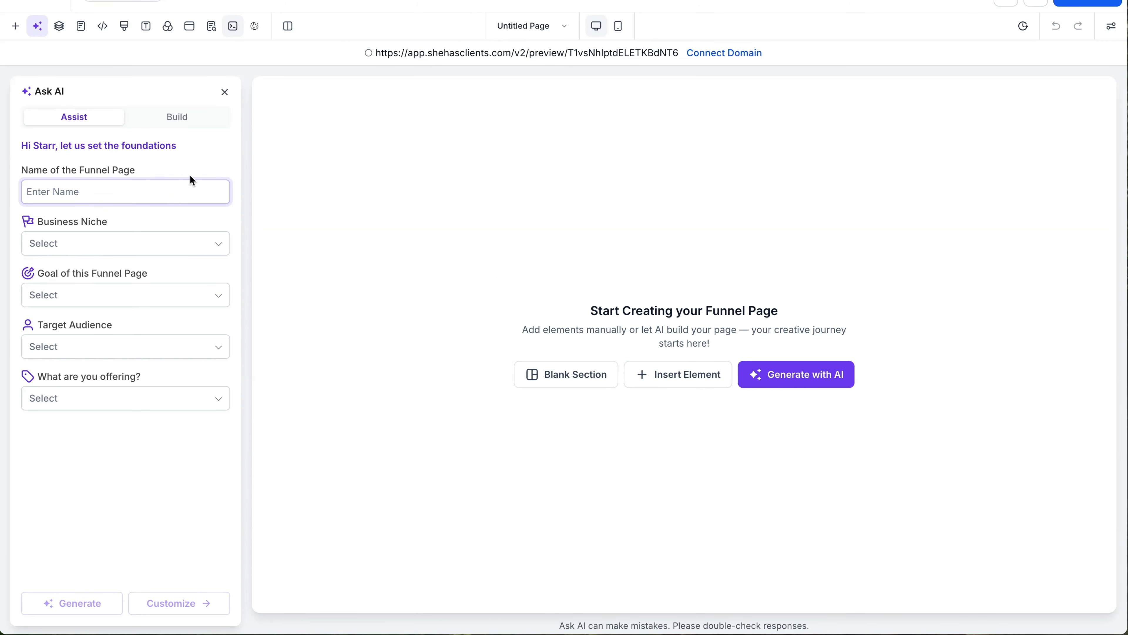
type("Scale Yout")
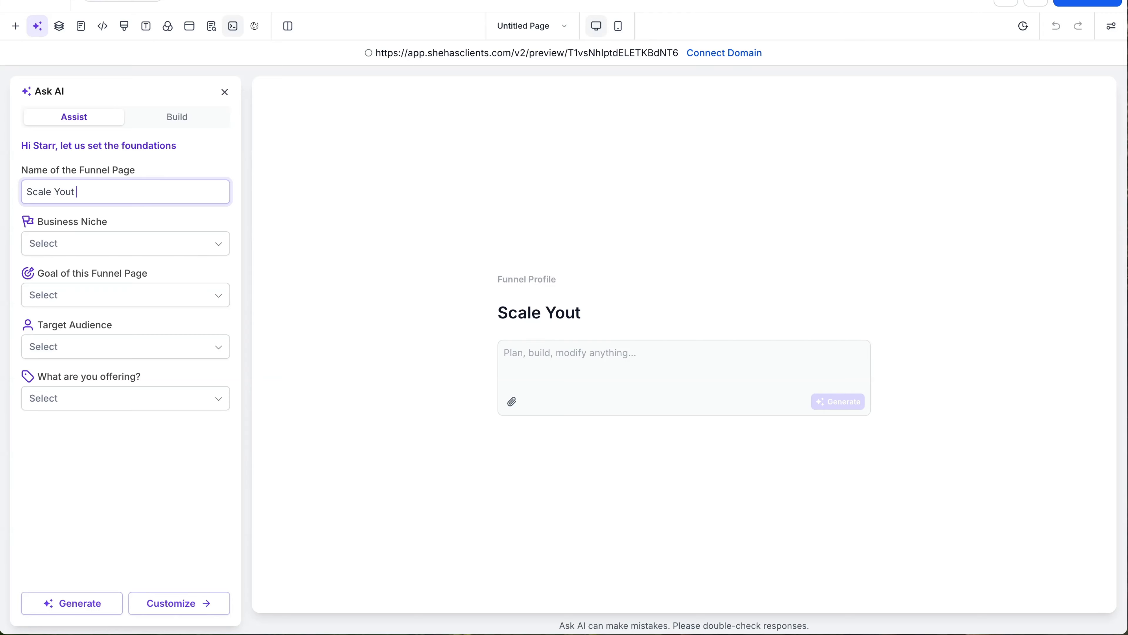
key("BackSpace")
type("Your Coaching Busines")
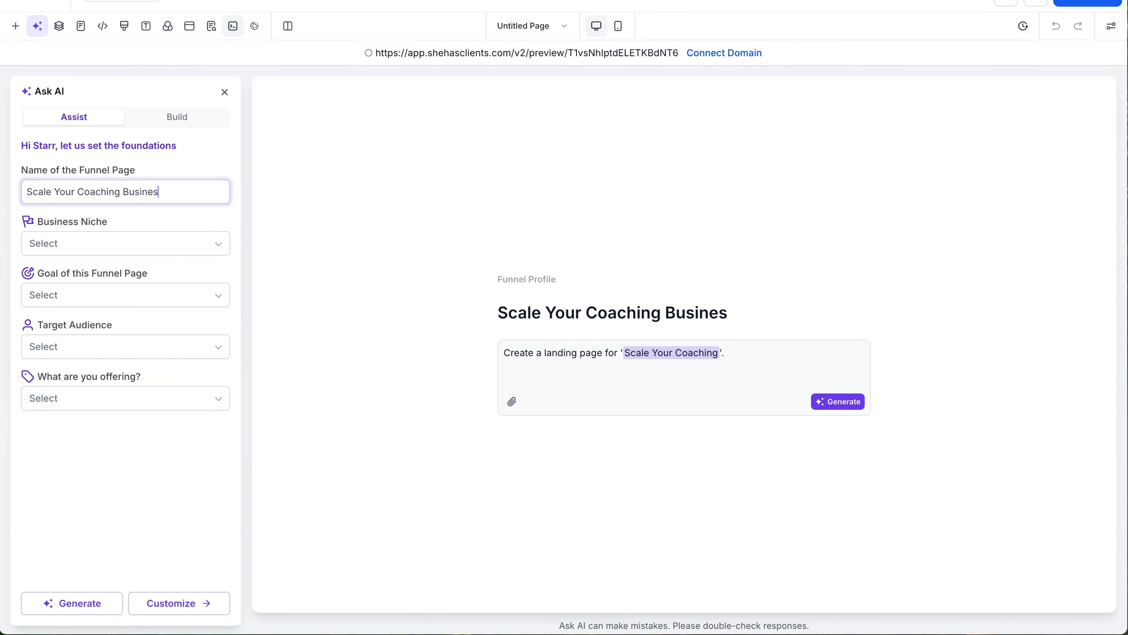
type("s Opt-In")
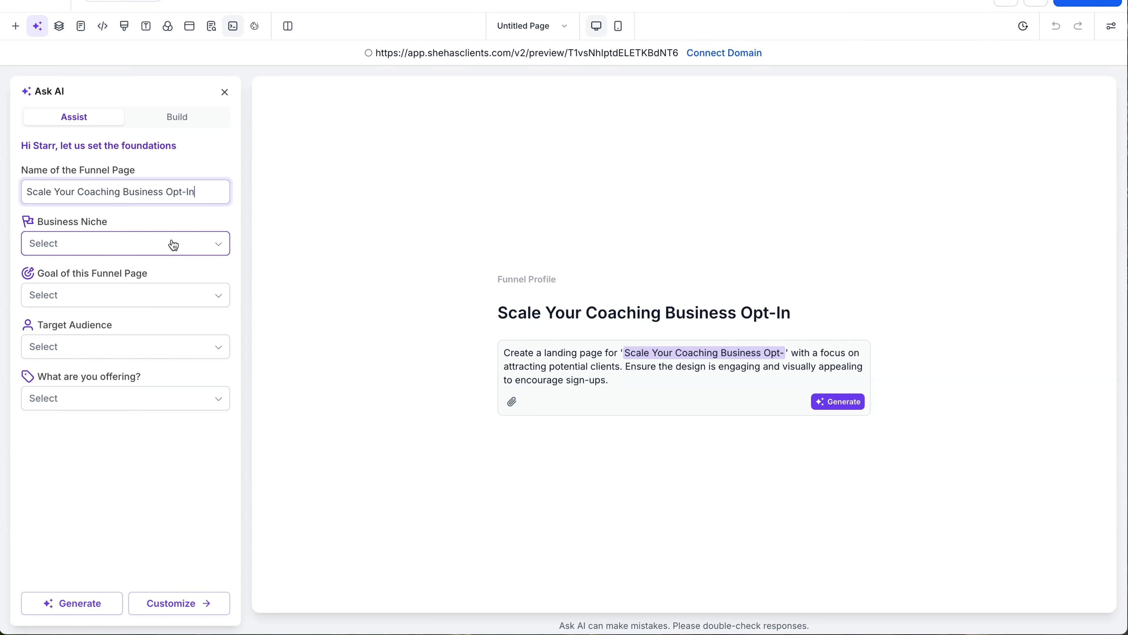
Step: Choose the Coaching & Consulting niche and the Generate Leads goal
left_click(171, 243)
left_click(177, 306)
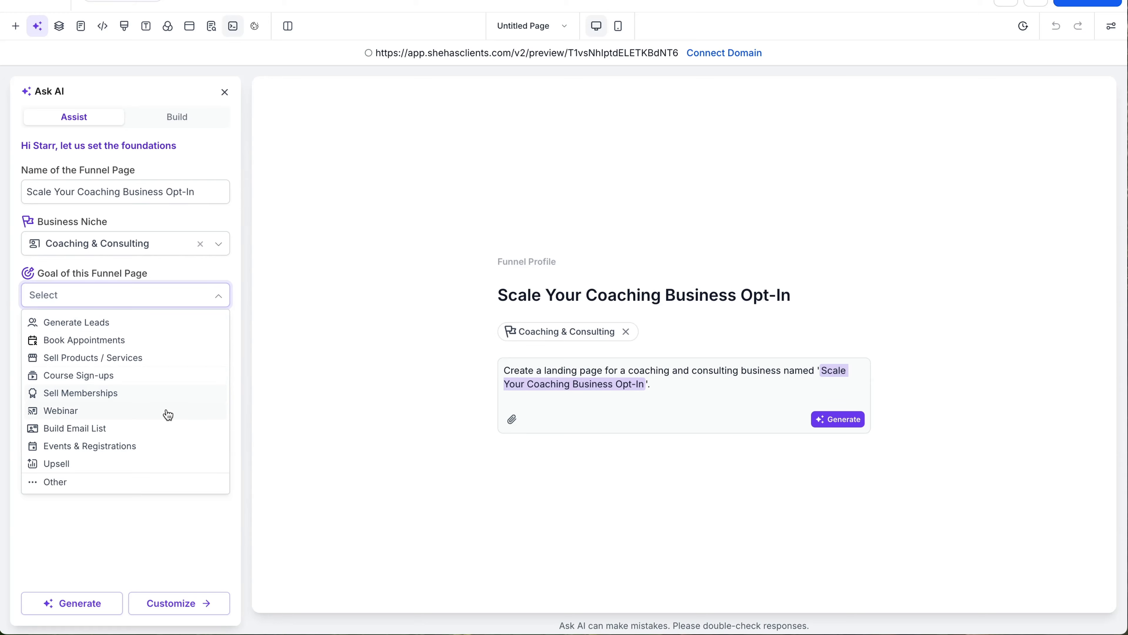
left_click(178, 322)
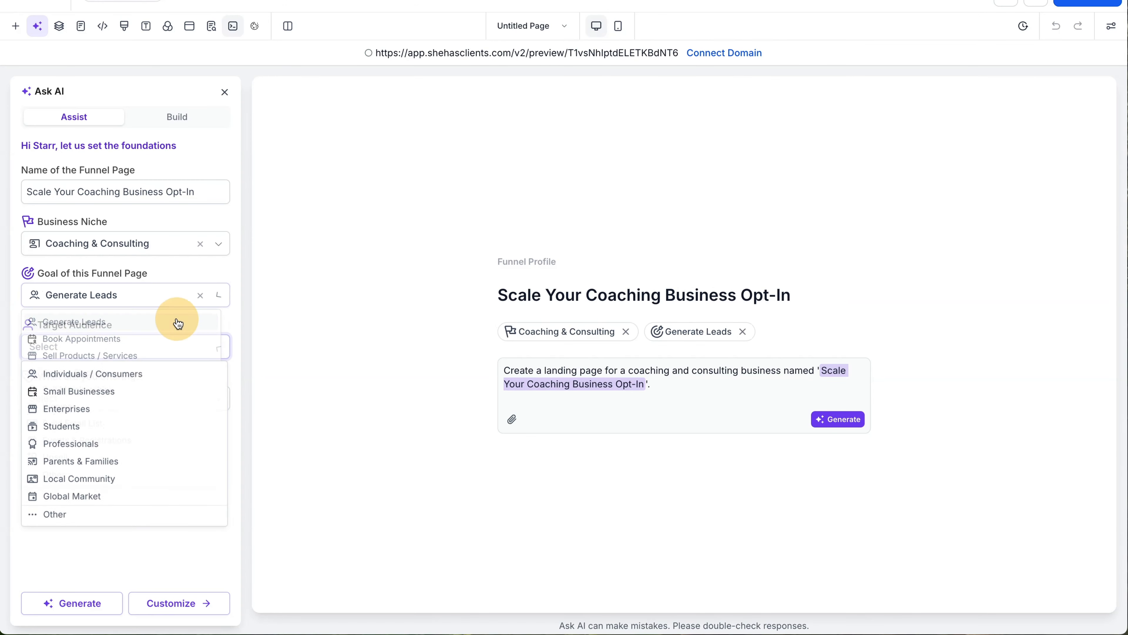
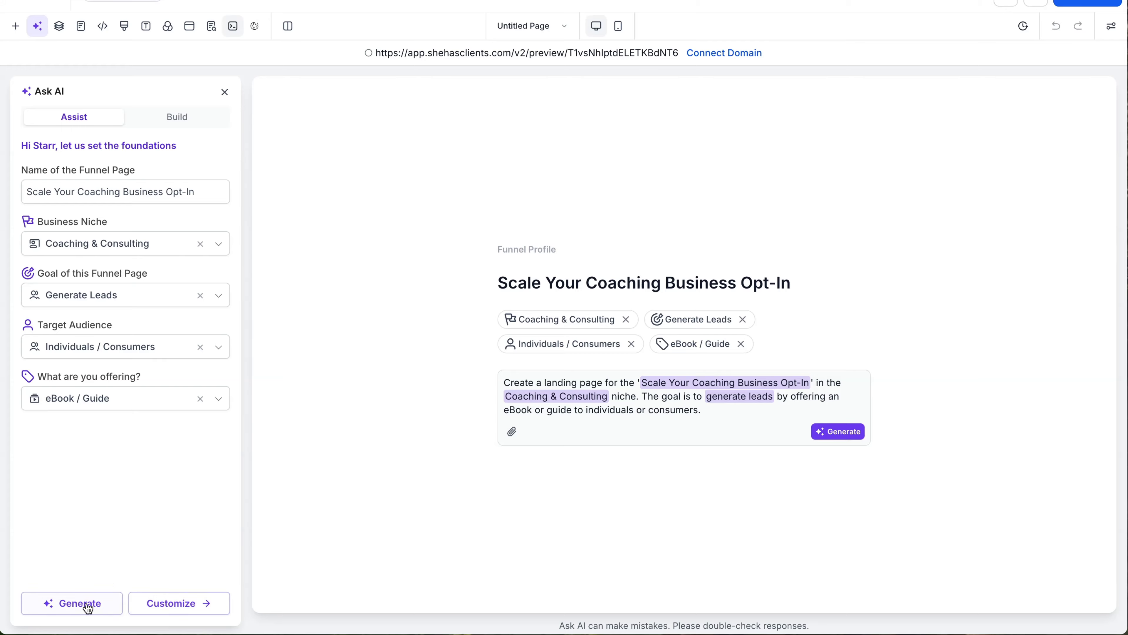
Step: Set the tone to Storytelling / Emotional and generate the landing page from the prompt
left_click(158, 605)
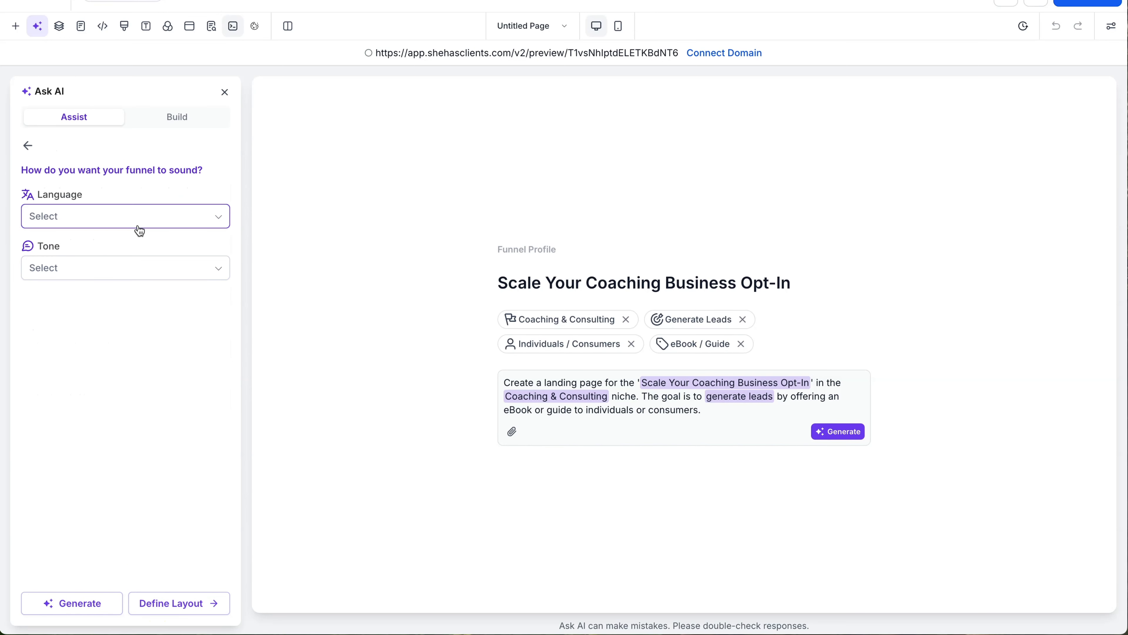
left_click(146, 268)
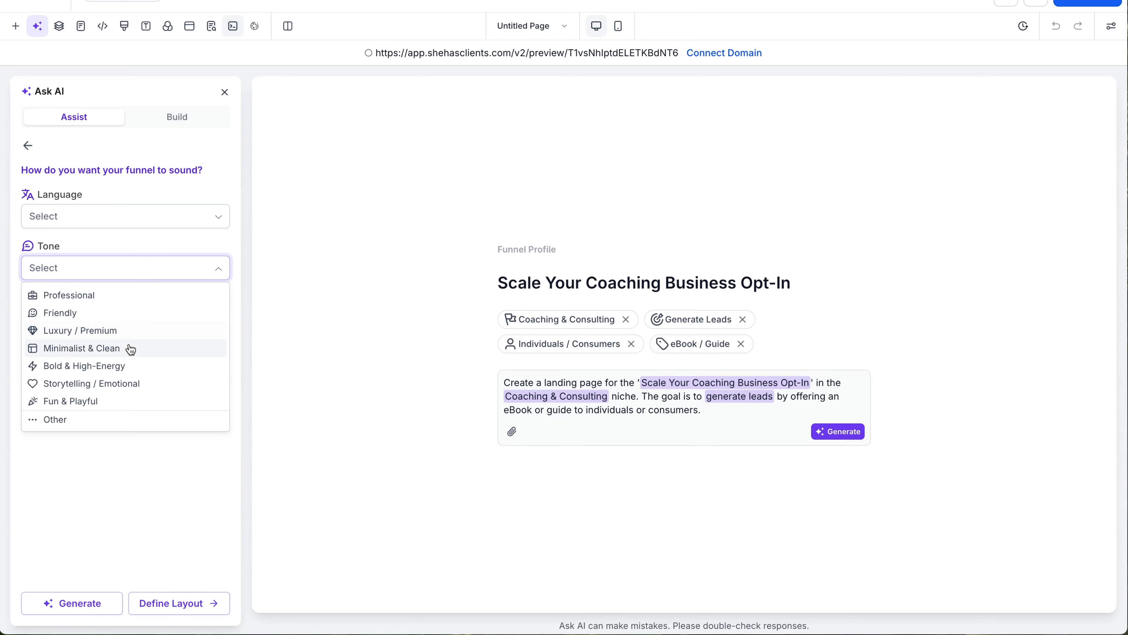
left_click(140, 385)
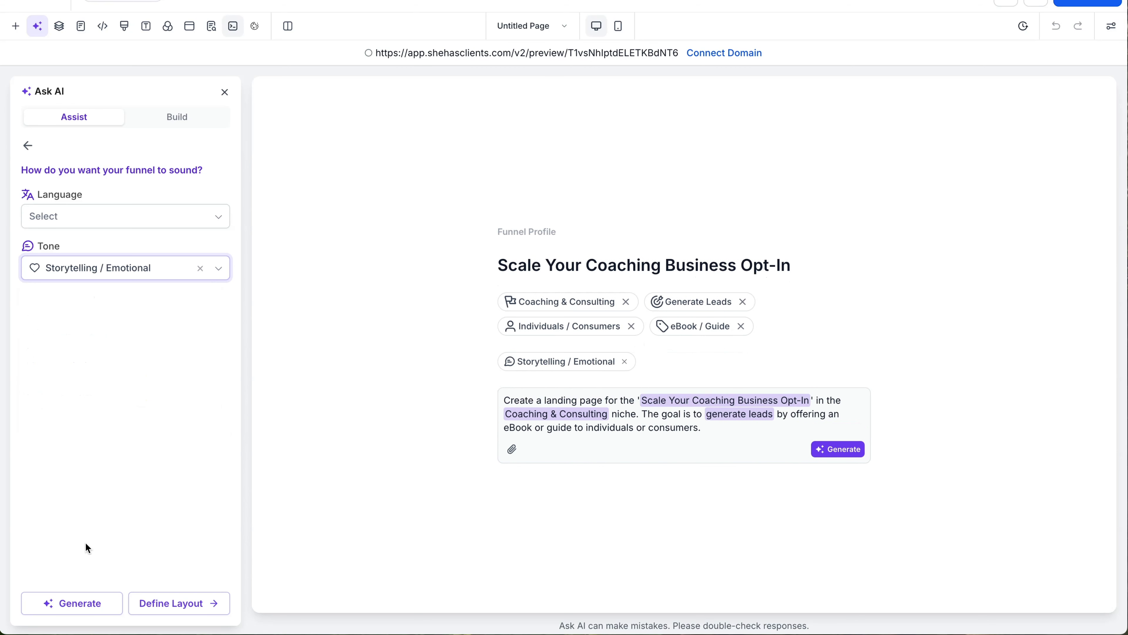
left_click(87, 605)
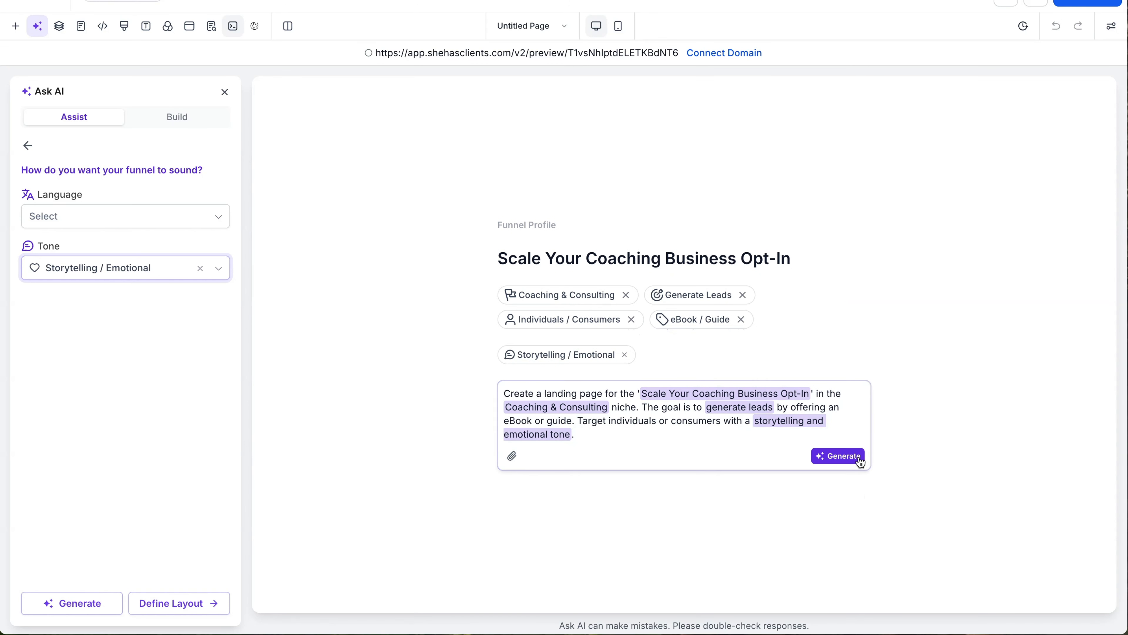
left_click(611, 437)
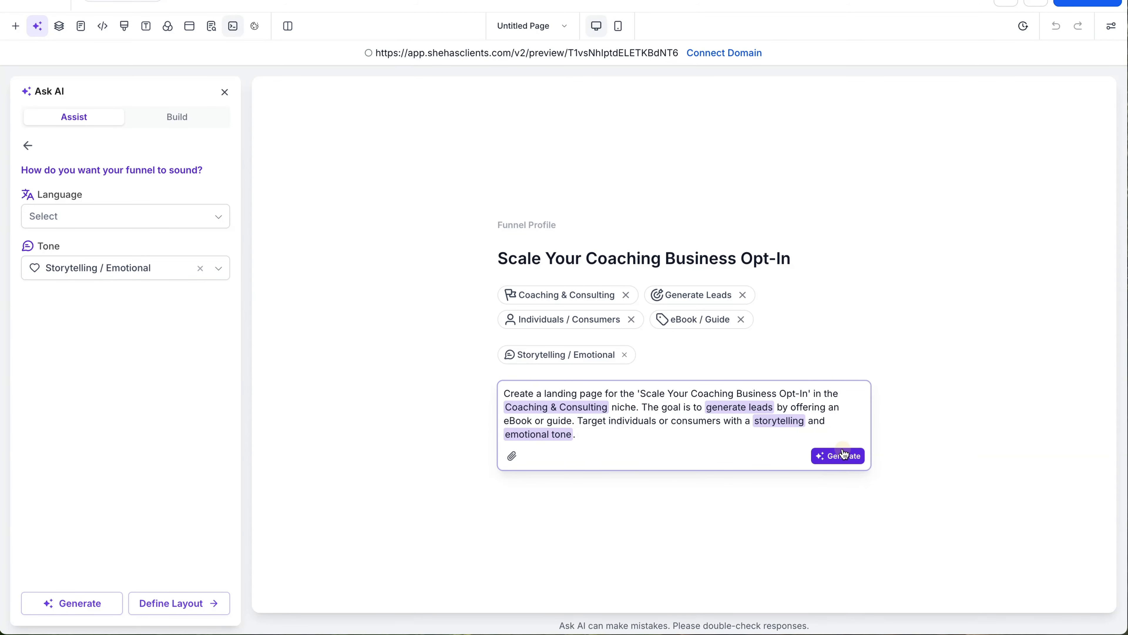
left_click(835, 455)
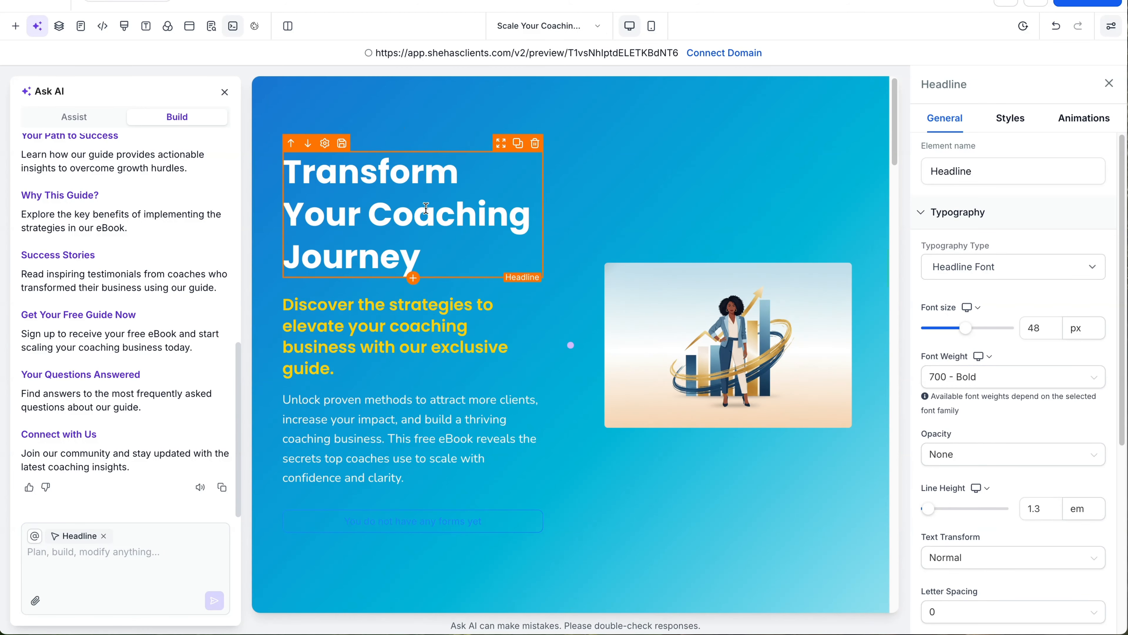
Step: Fill the hero's empty form slot with the Demo Booking Form
scroll(433, 242, "down", 3)
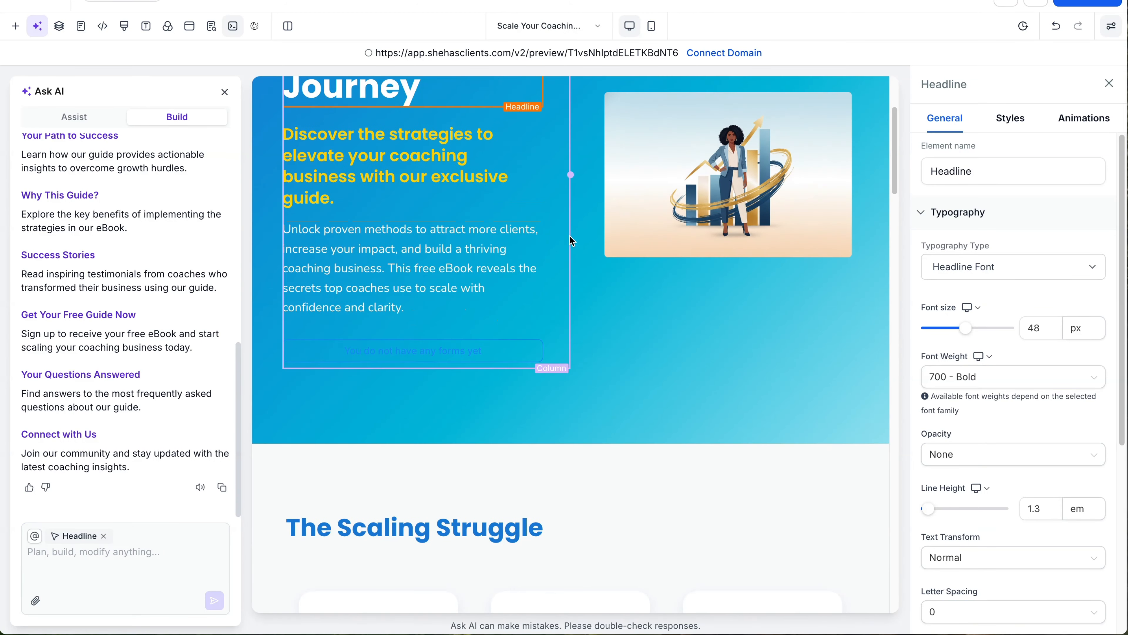
double_click(392, 358)
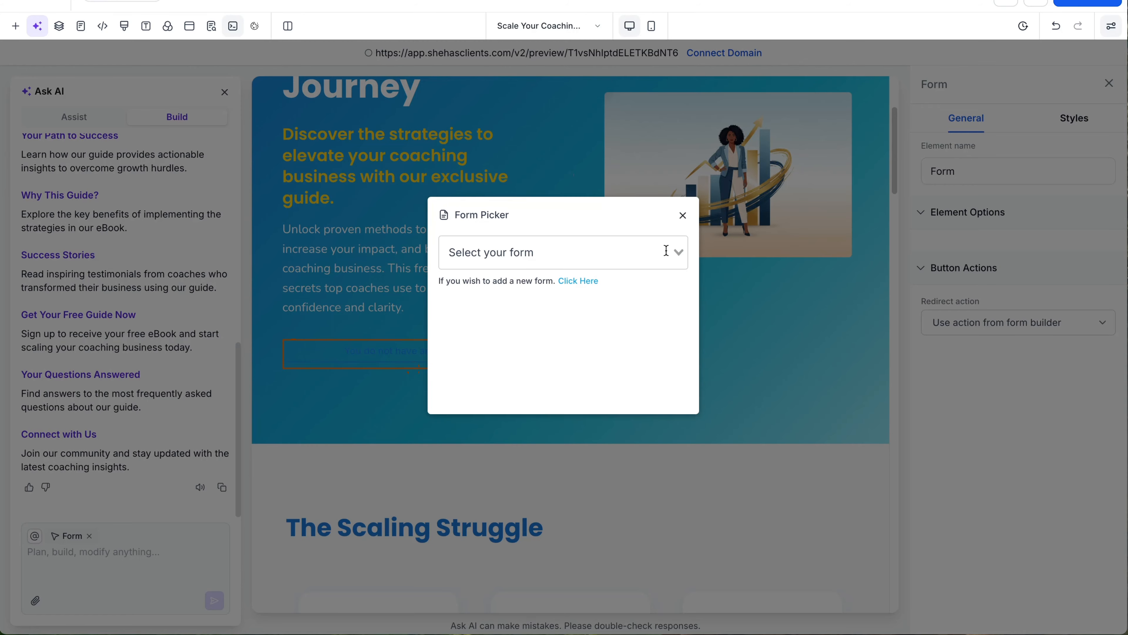
left_click(666, 251)
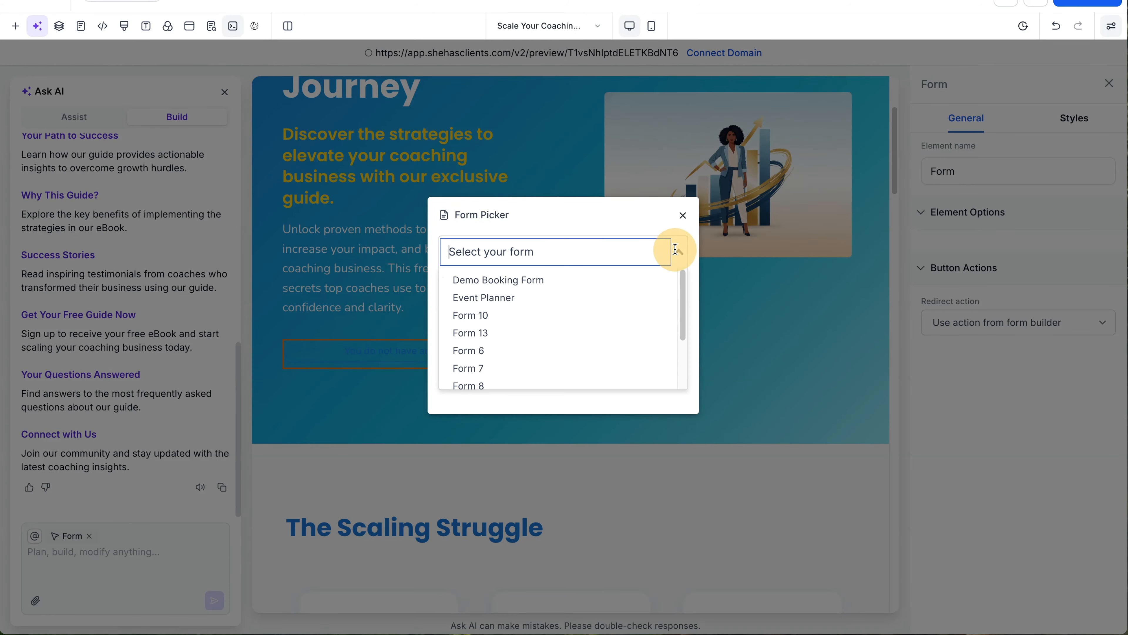
left_click(587, 279)
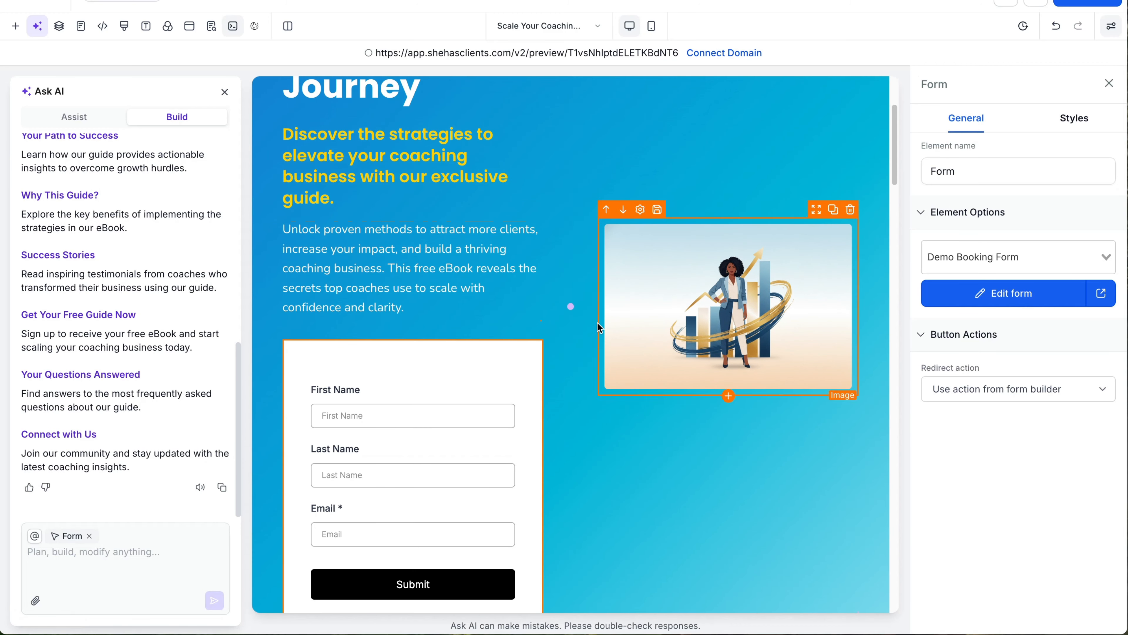
scroll(657, 312, "down", 1)
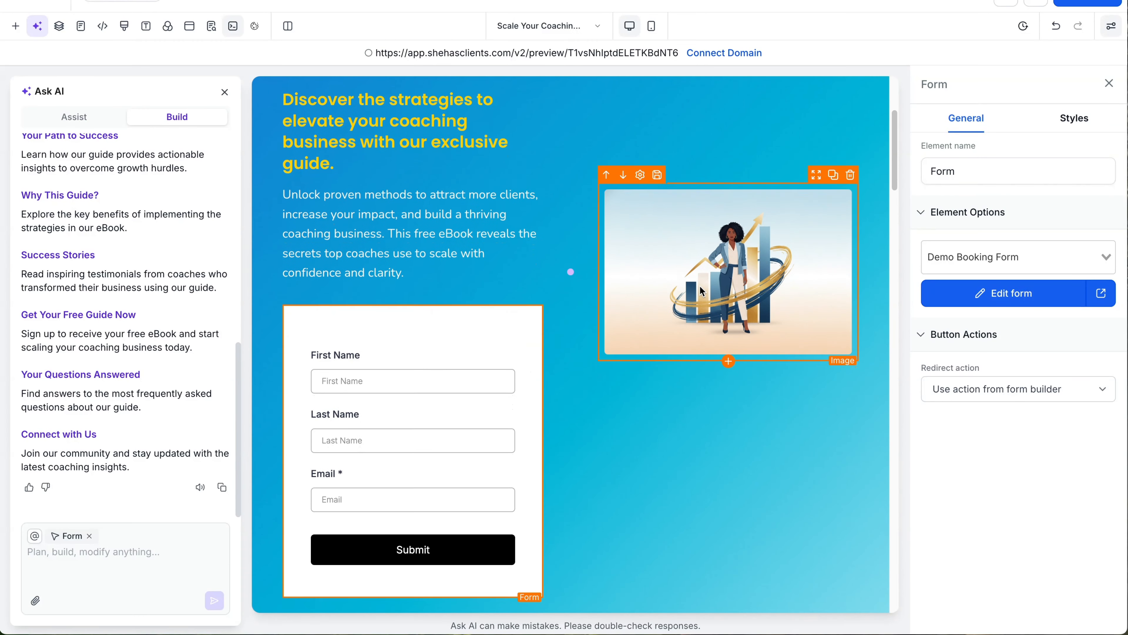
scroll(698, 289, "down", 10)
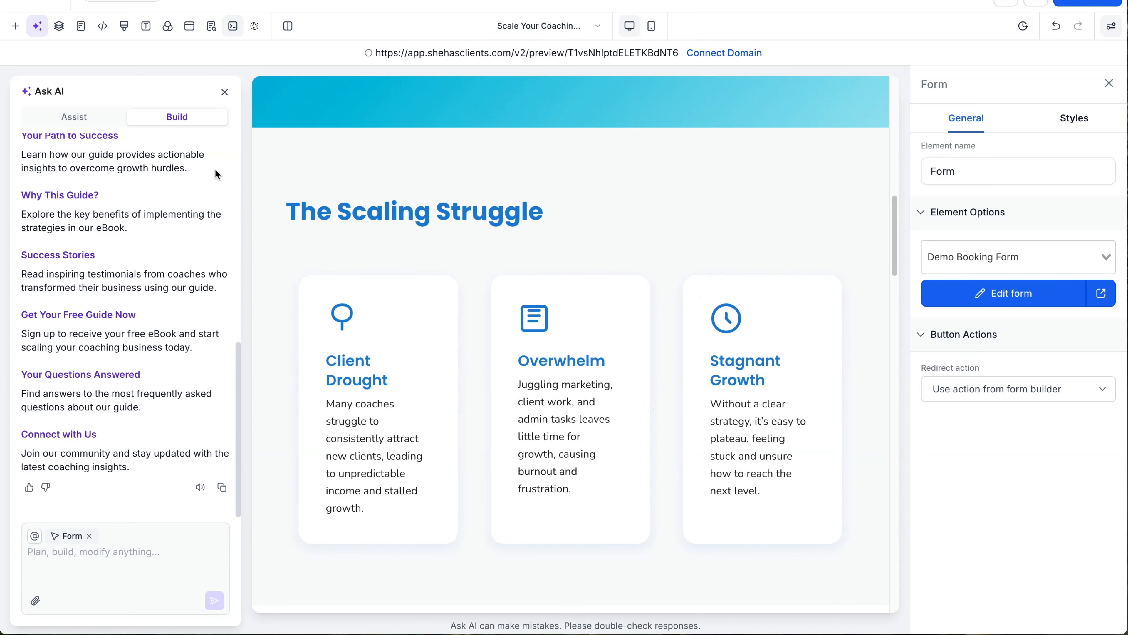
Step: With Ask AI closed, put the Demo Booking Form in the Get Your Free Guide Now section
left_click(224, 92)
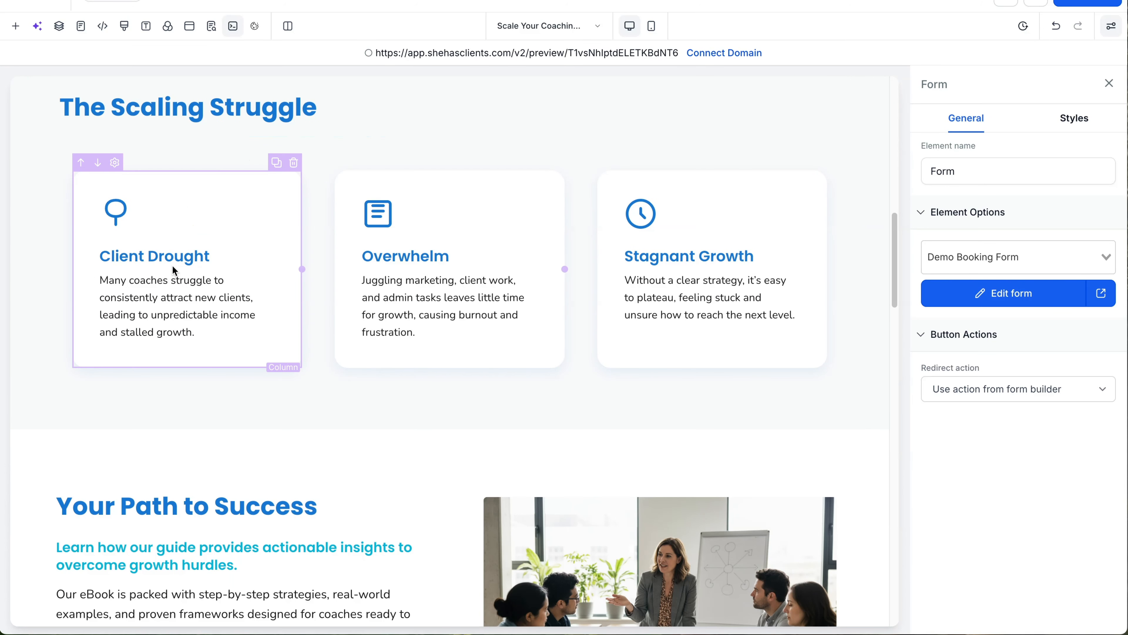
scroll(712, 277, "down", 1)
scroll(431, 428, "down", 8)
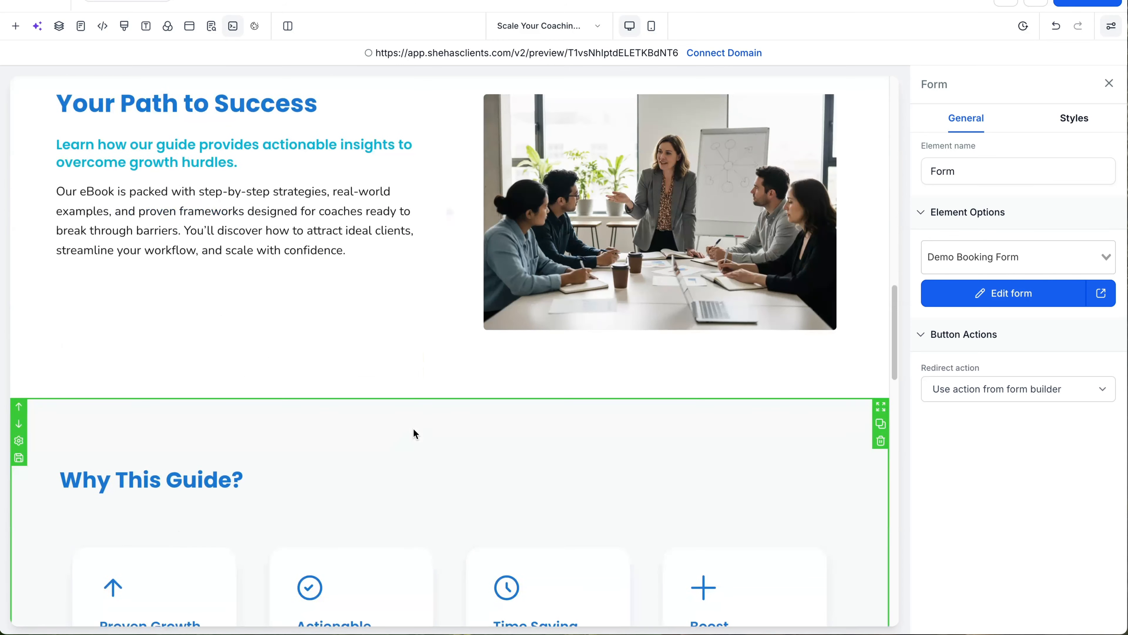
scroll(384, 328, "down", 5)
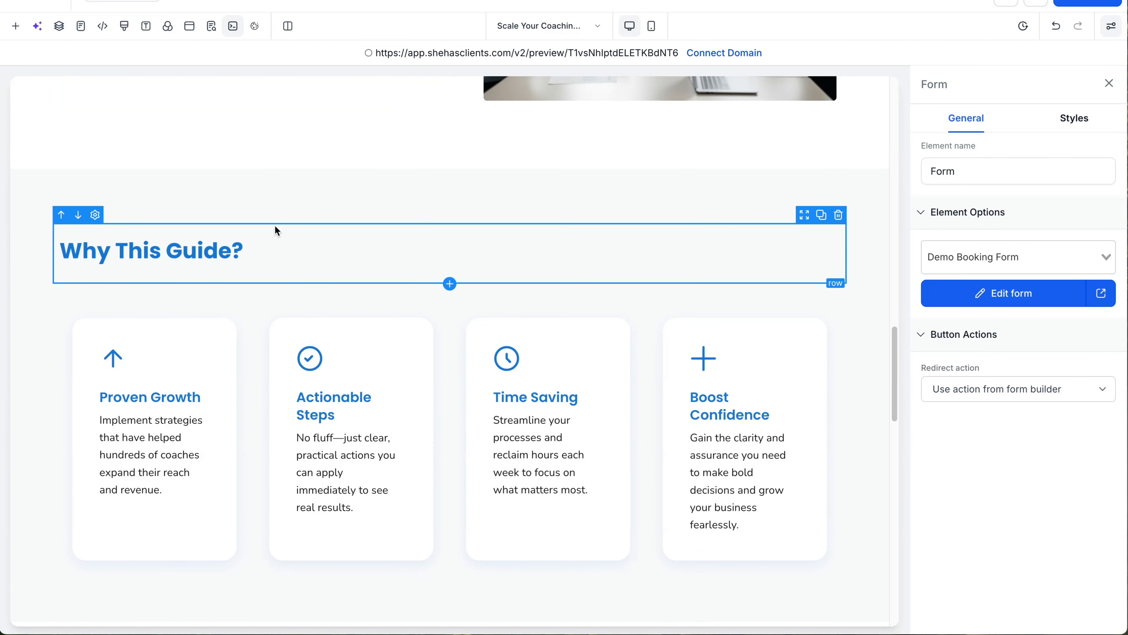
scroll(617, 349, "down", 8)
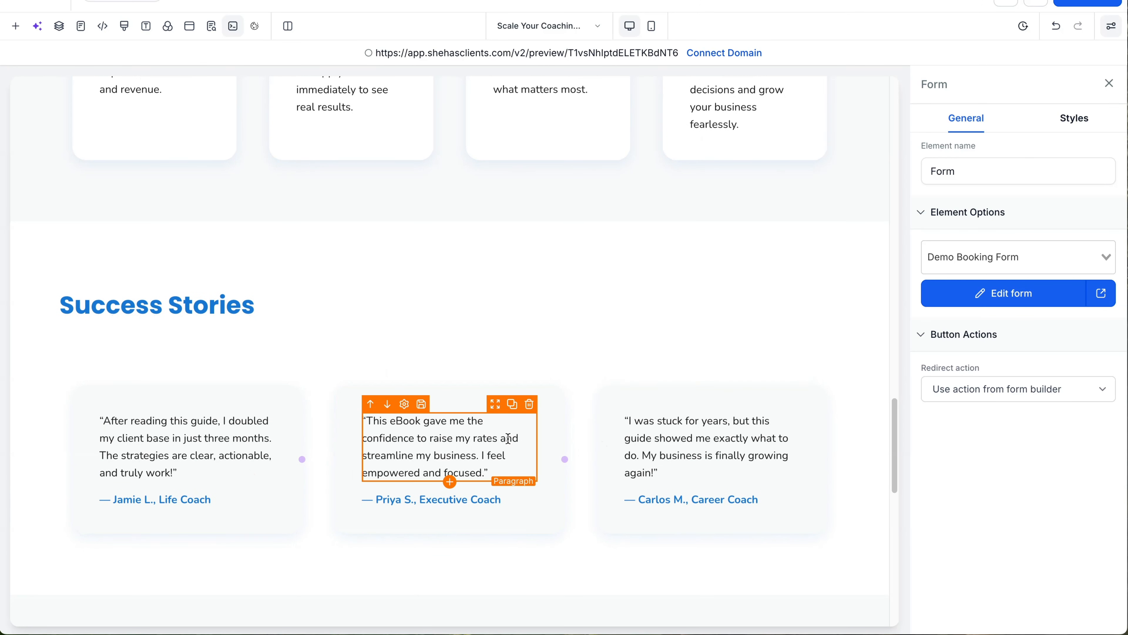
scroll(502, 437, "down", 8)
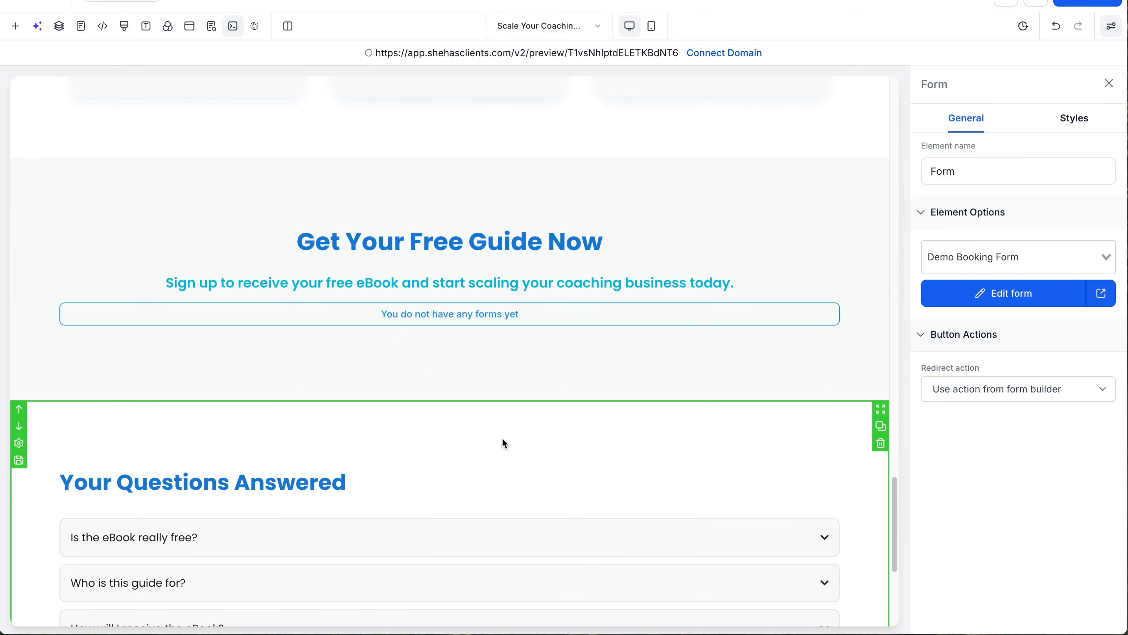
left_click(481, 319)
left_click(636, 253)
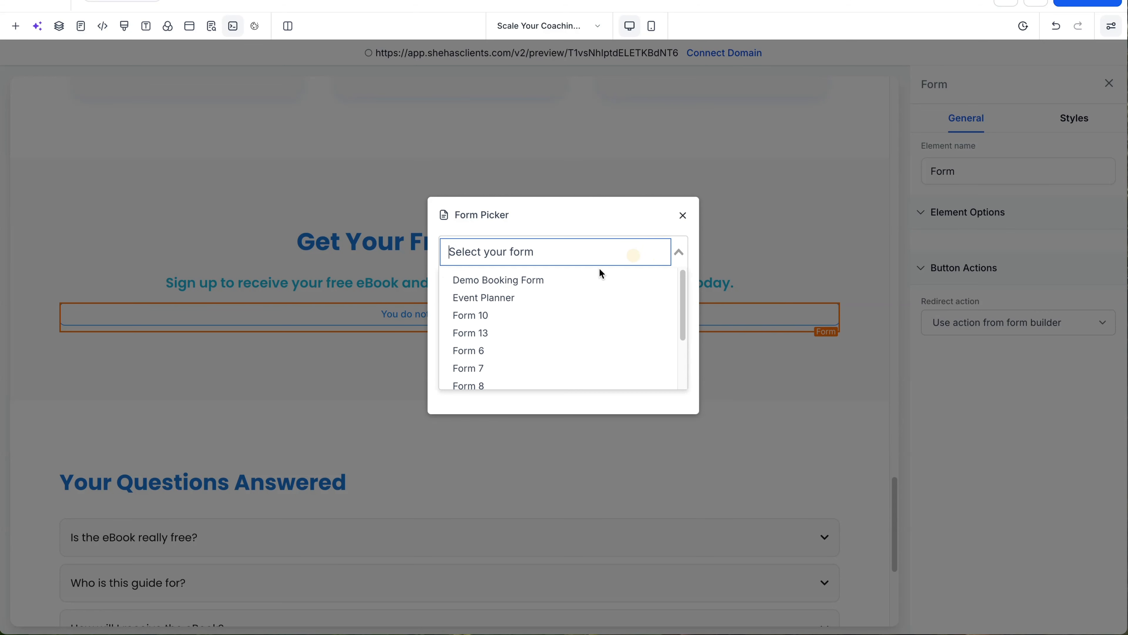
left_click(547, 281)
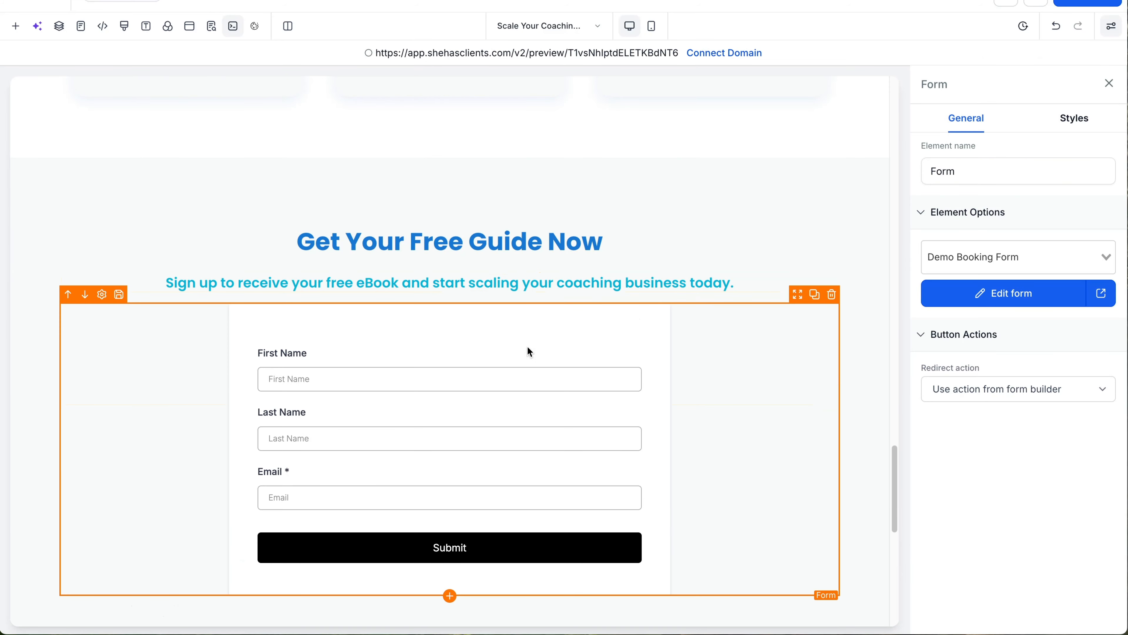
Step: Scroll through the page to check both Demo Booking Form sections
scroll(470, 354, "down", 5)
scroll(469, 356, "up", 20)
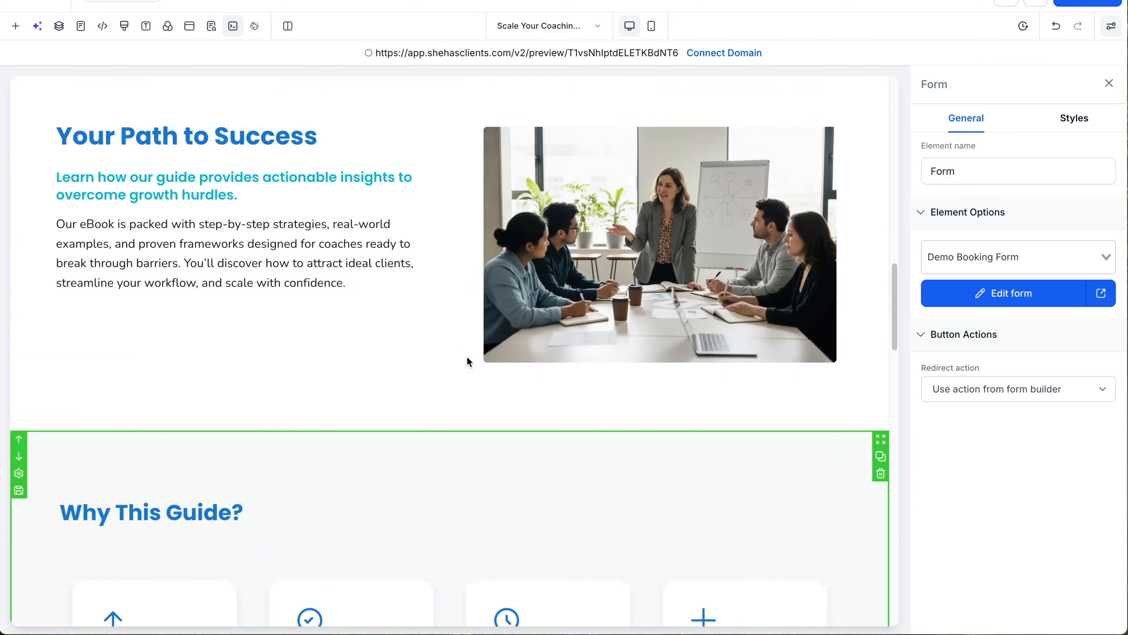
scroll(467, 356, "down", 20)
scroll(467, 357, "down", 20)
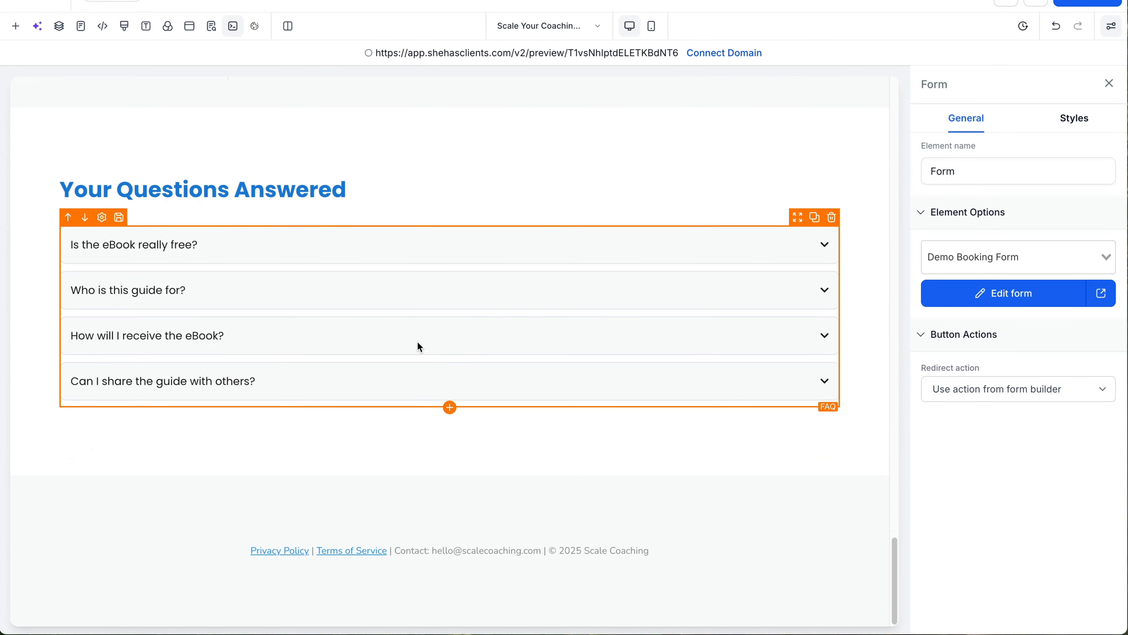
scroll(425, 325, "up", 12)
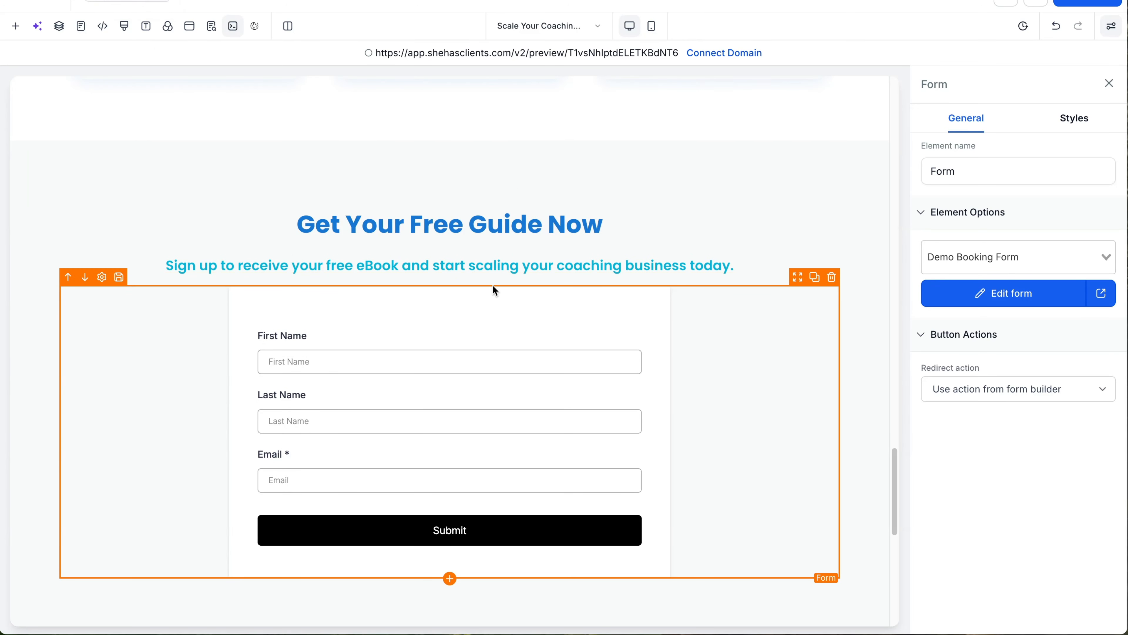
scroll(545, 328, "down", 10)
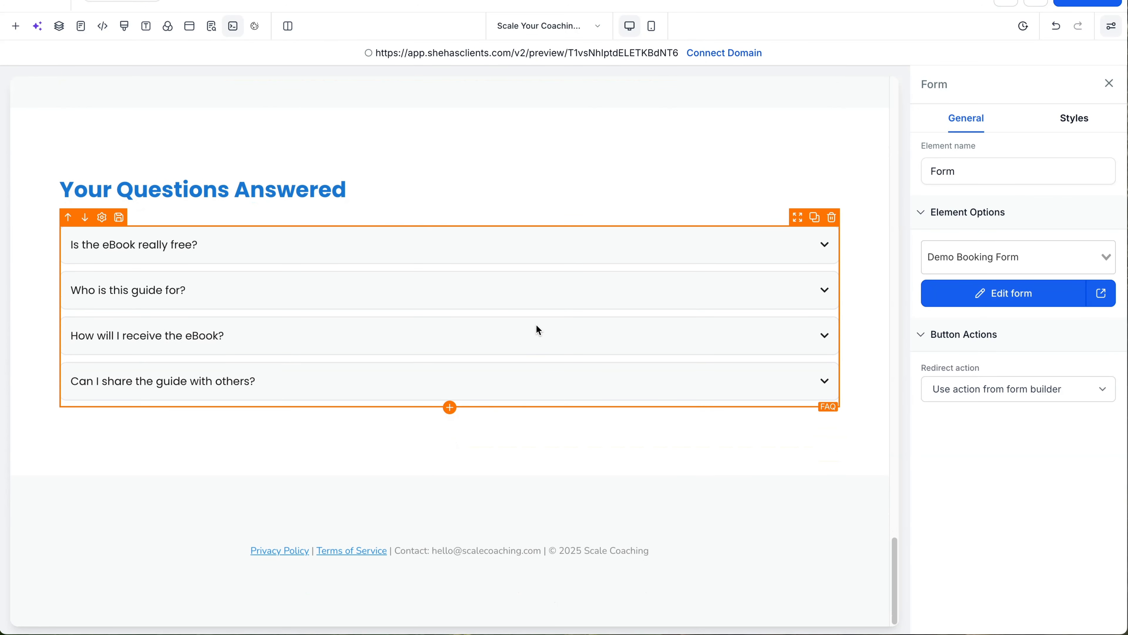
scroll(536, 328, "up", 15)
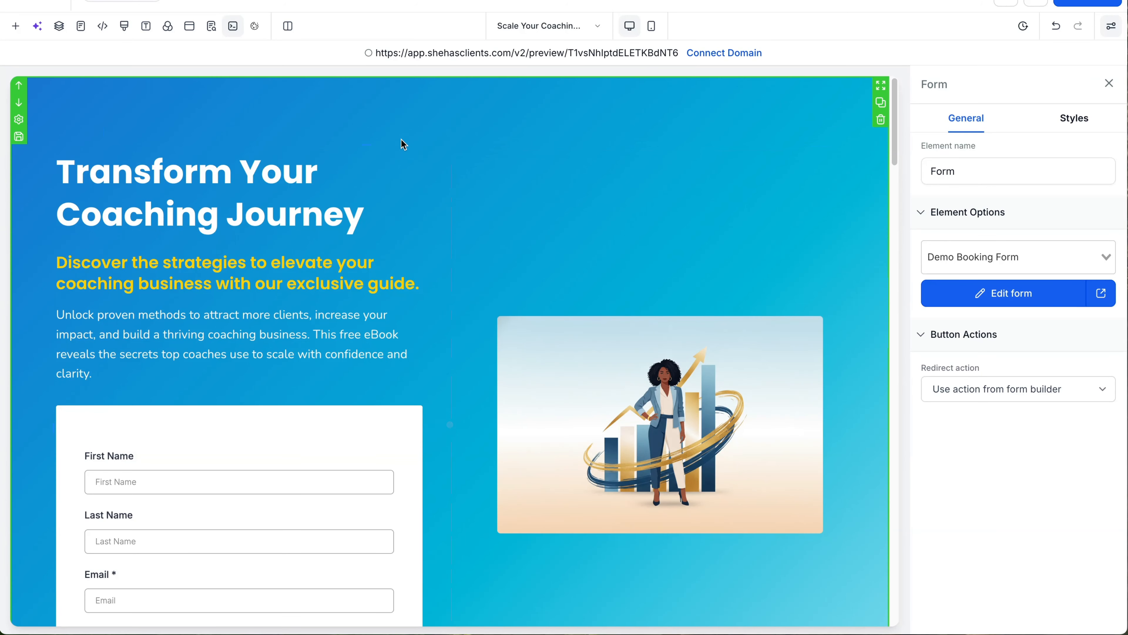
Step: Ask the AI assistant to update the page design with light pastel colours
left_click(37, 26)
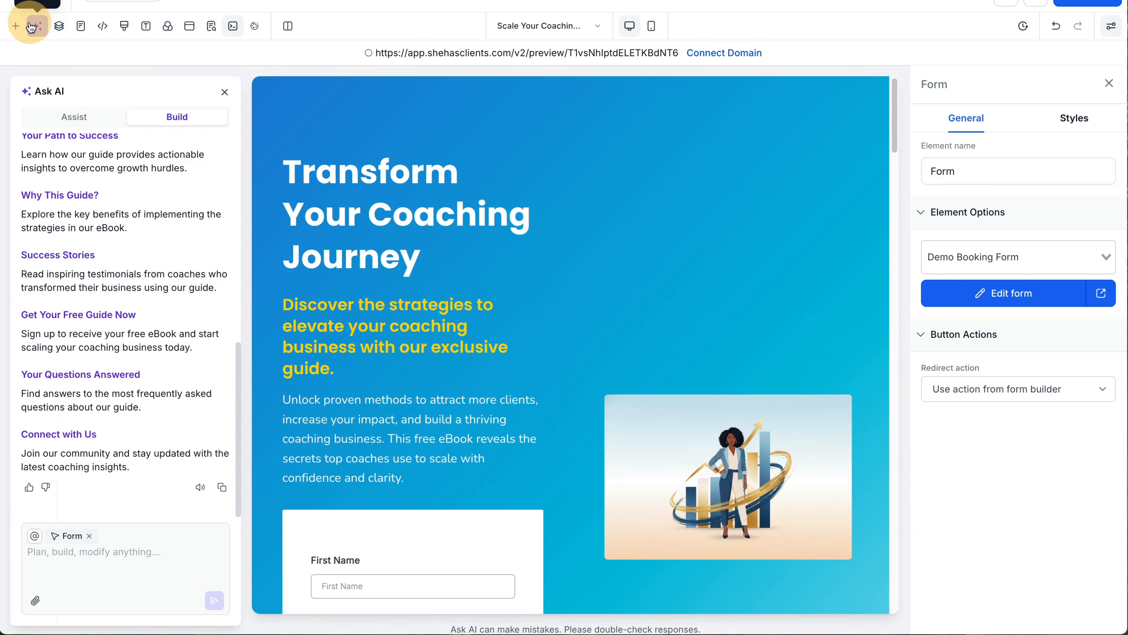
left_click(96, 554)
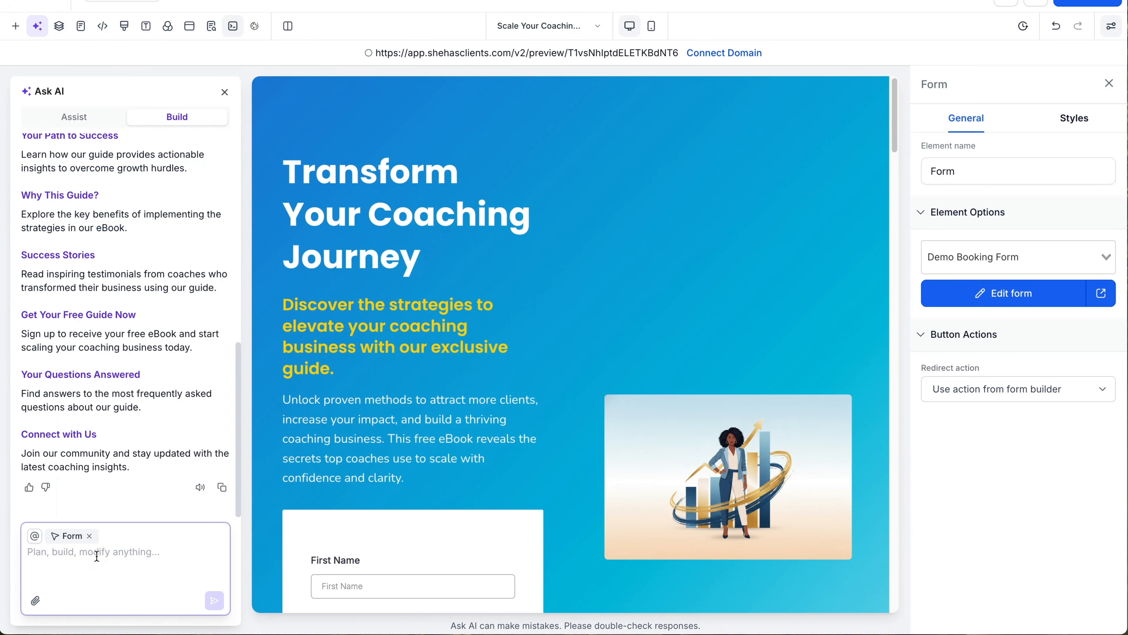
type("We")
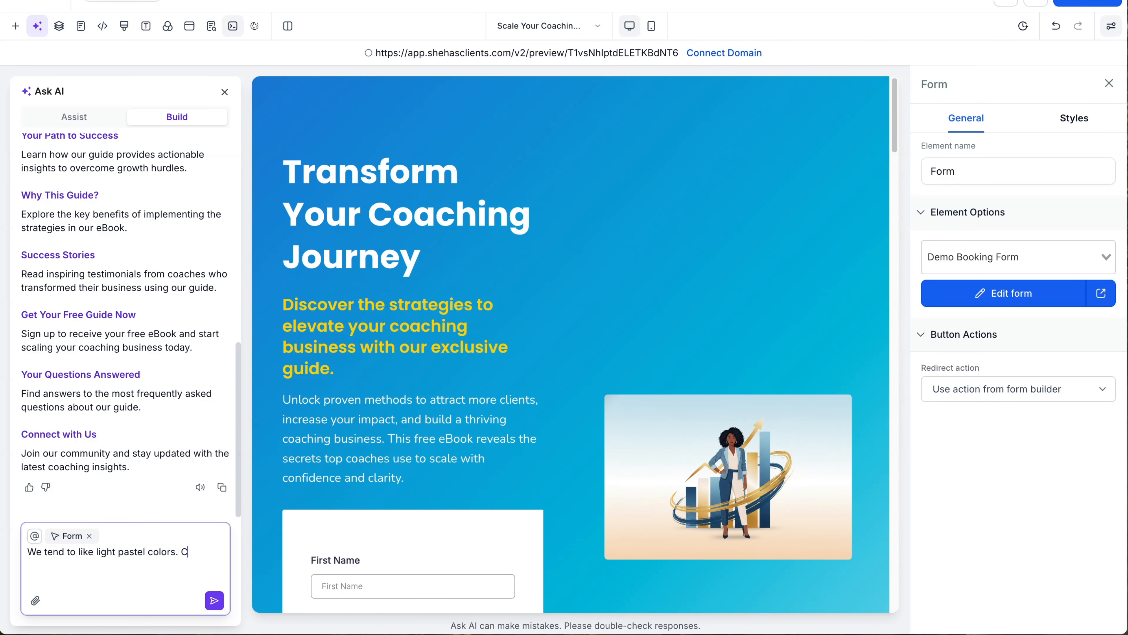
type("update the design to in")
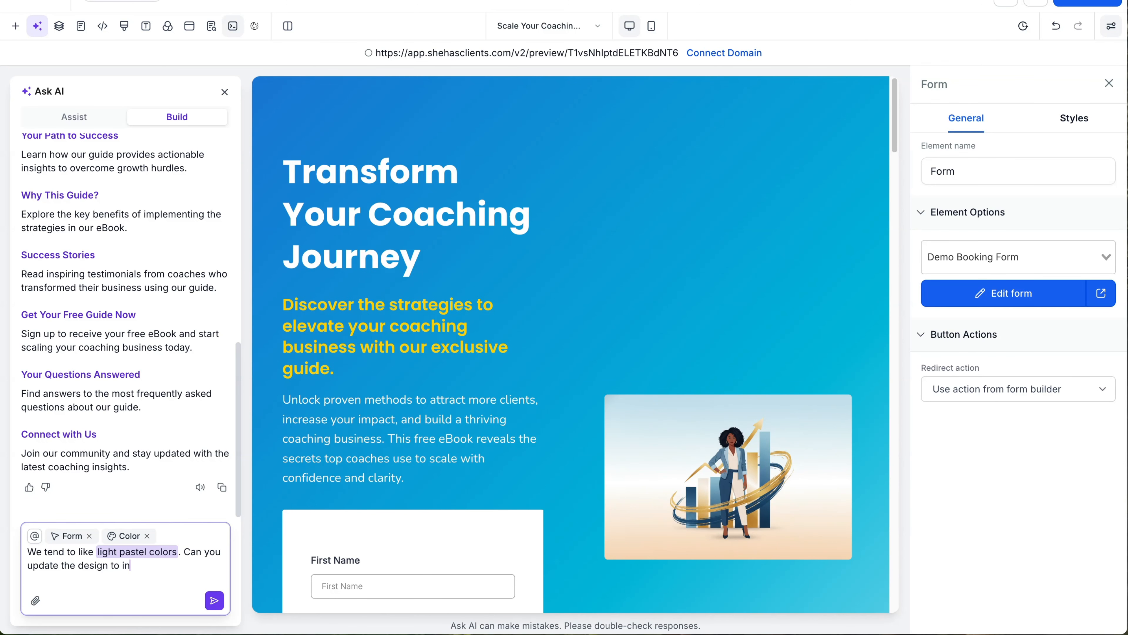
type("clude lighter colors?")
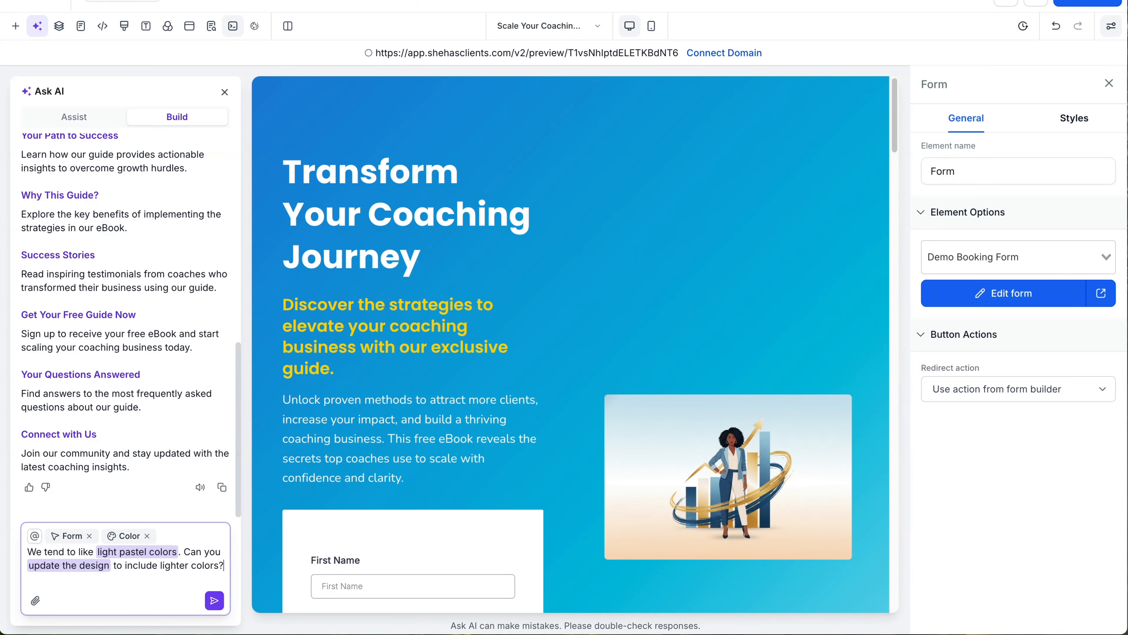
key("Return")
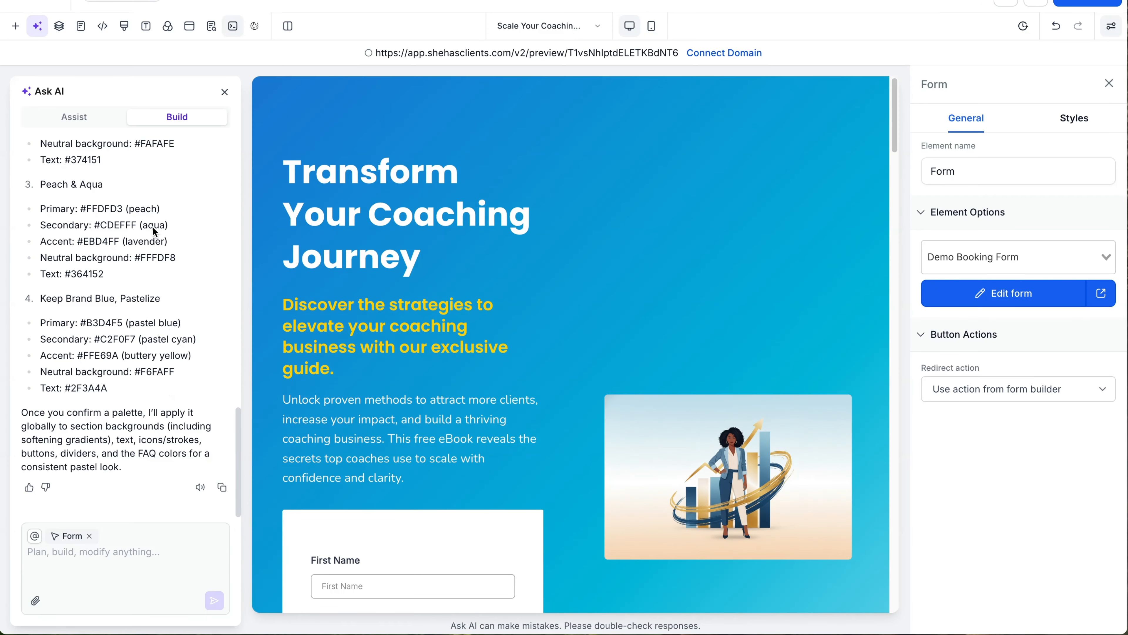
Step: Review the AI's four suggested pastel palettes, including option 2, Mint & Lilac
scroll(153, 228, "up", 10)
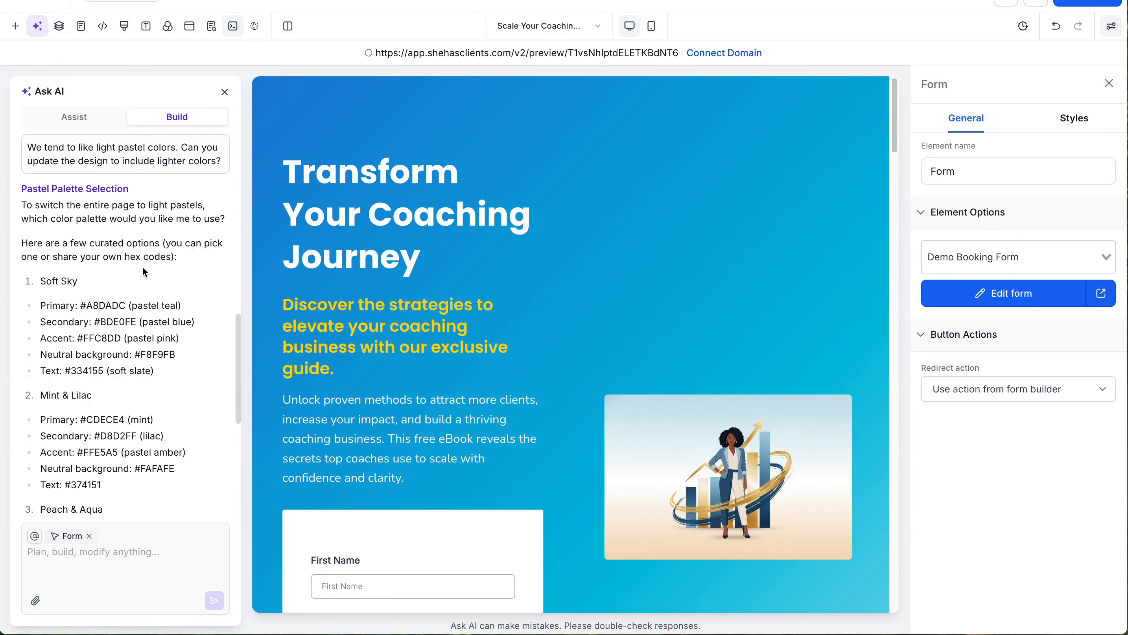
scroll(145, 271, "down", 1)
scroll(144, 271, "down", 2)
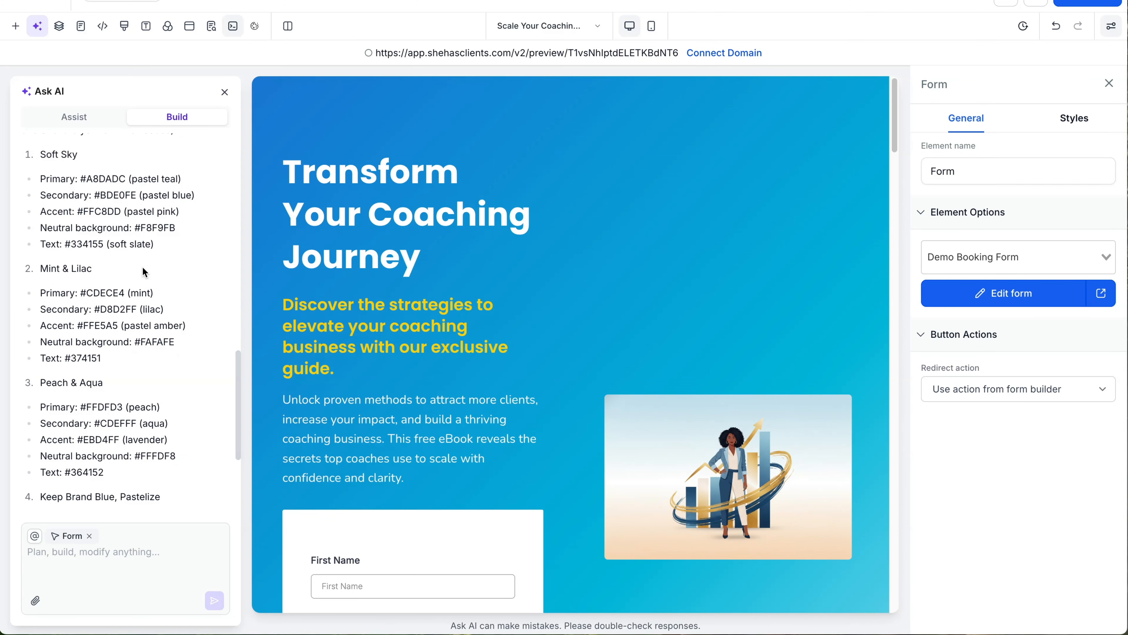
scroll(144, 271, "down", 1)
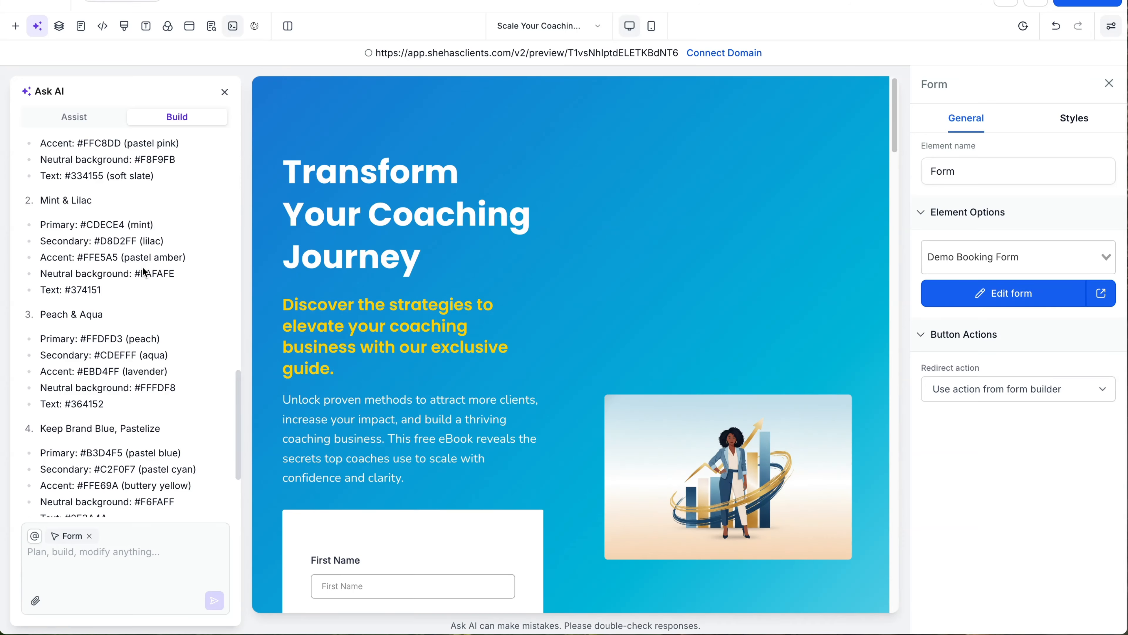
scroll(144, 272, "down", 2)
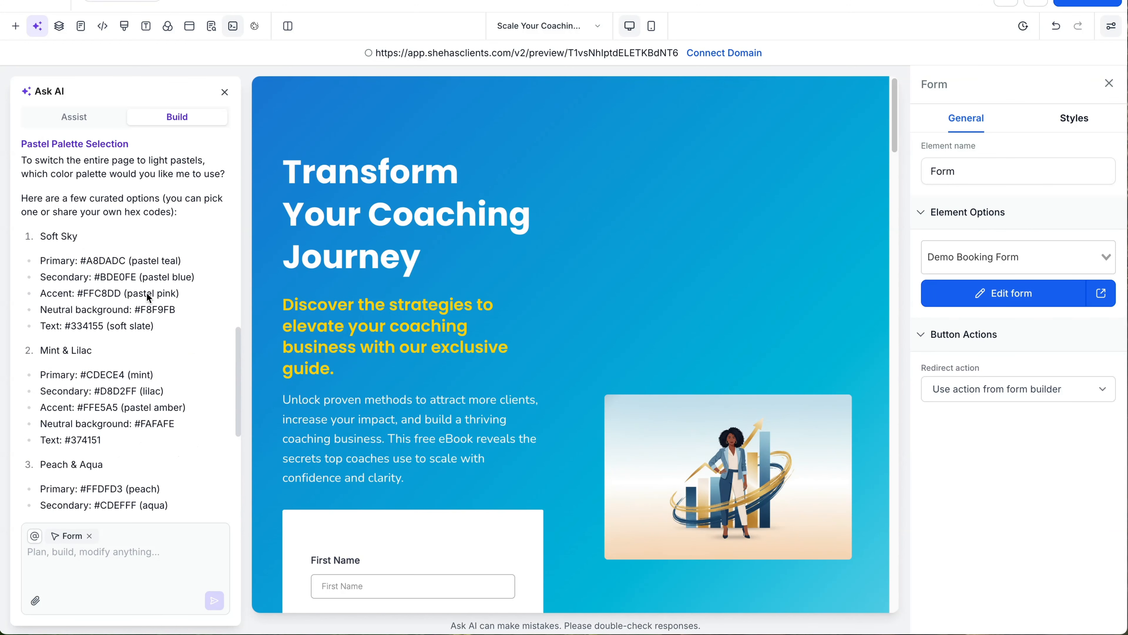
scroll(148, 296, "down", 2)
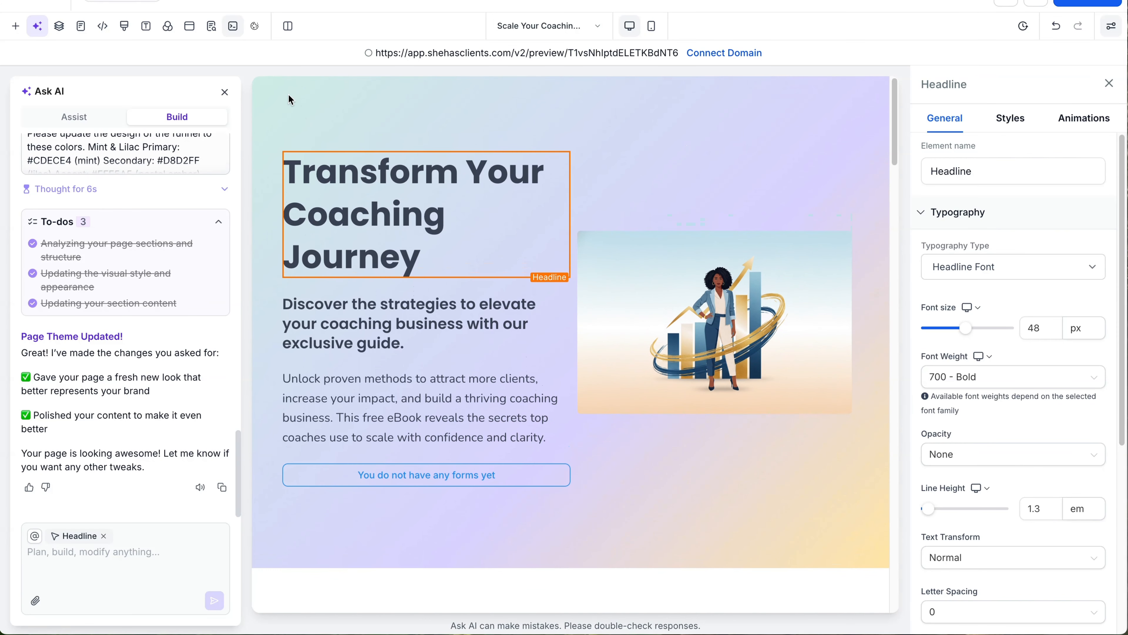
Step: Close Ask AI and review each section of the Mint & Lilac restyled page
left_click(224, 92)
scroll(633, 356, "down", 20)
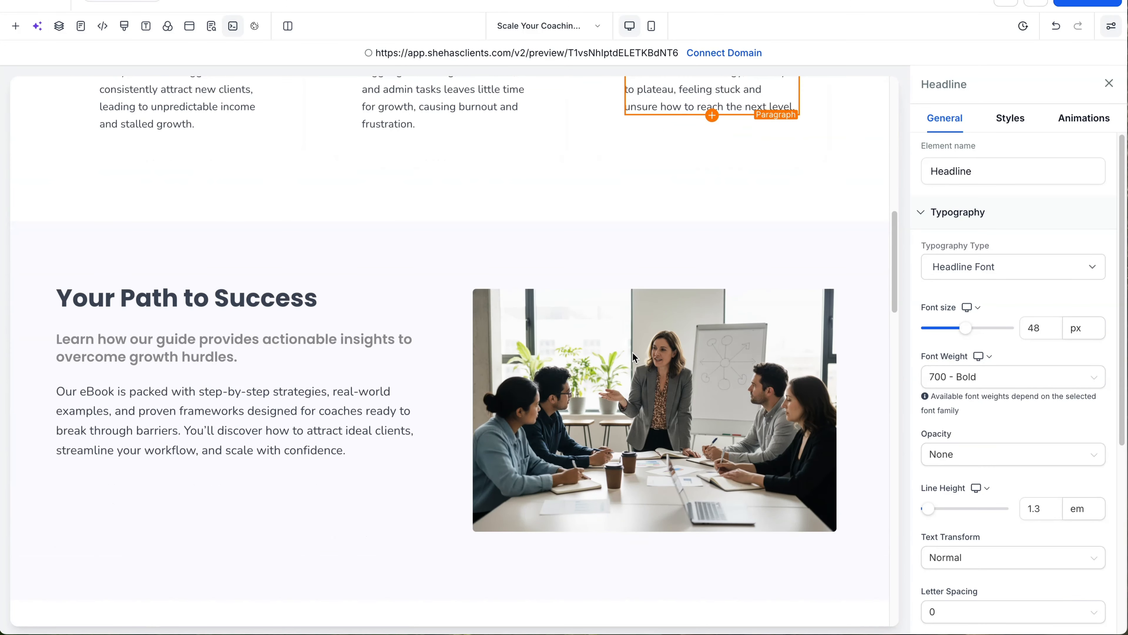
scroll(633, 354, "down", 6)
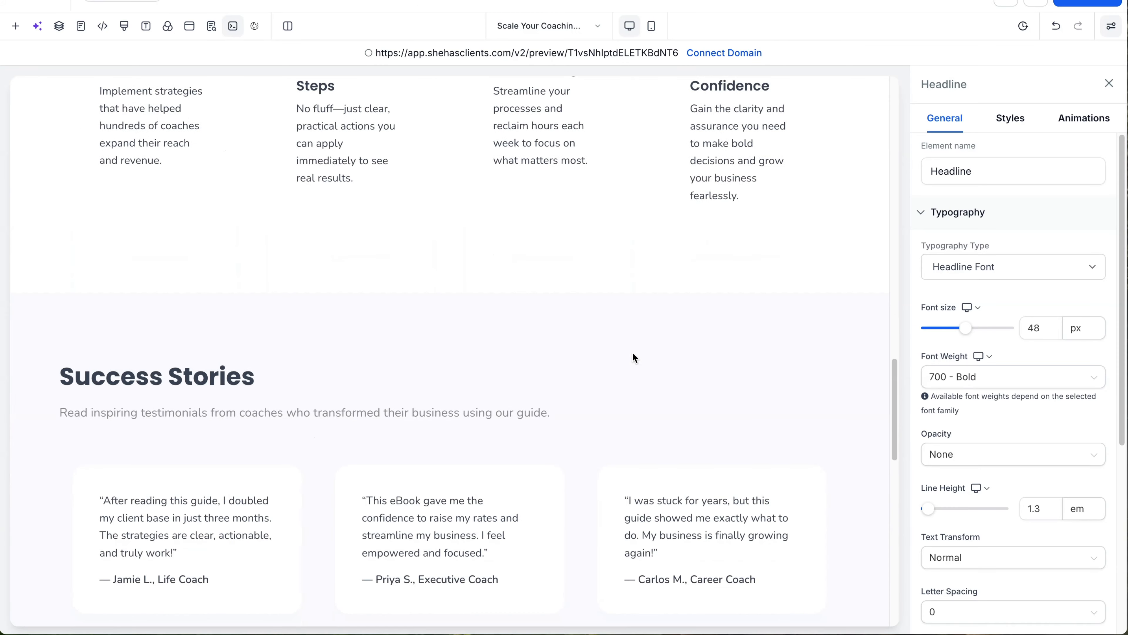
scroll(633, 354, "down", 8)
scroll(633, 353, "down", 10)
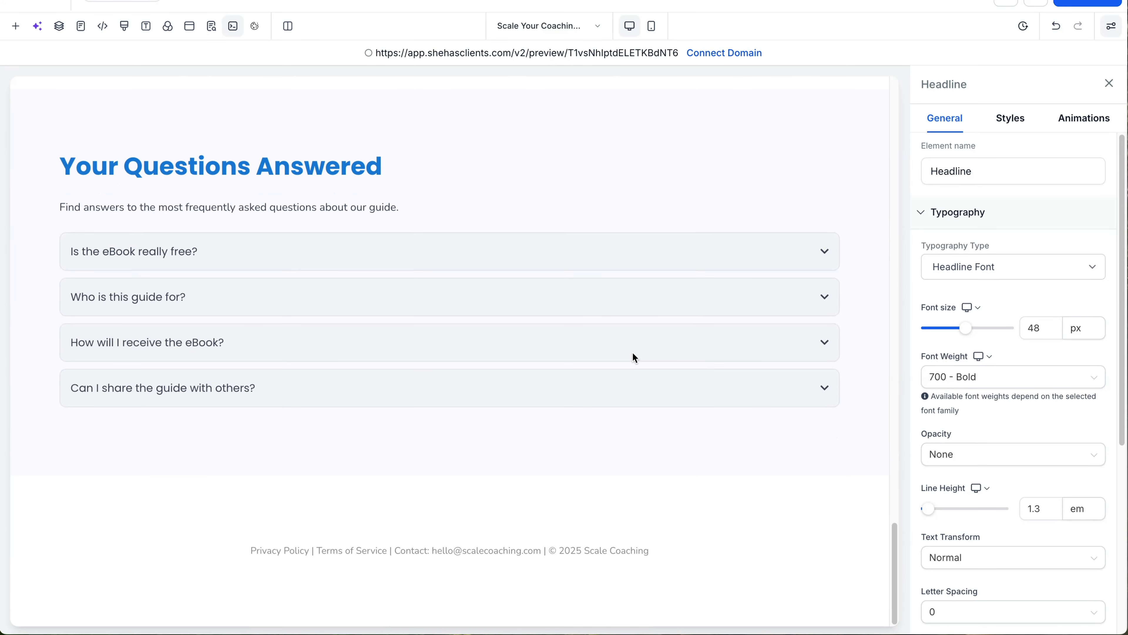
scroll(633, 355, "up", 20)
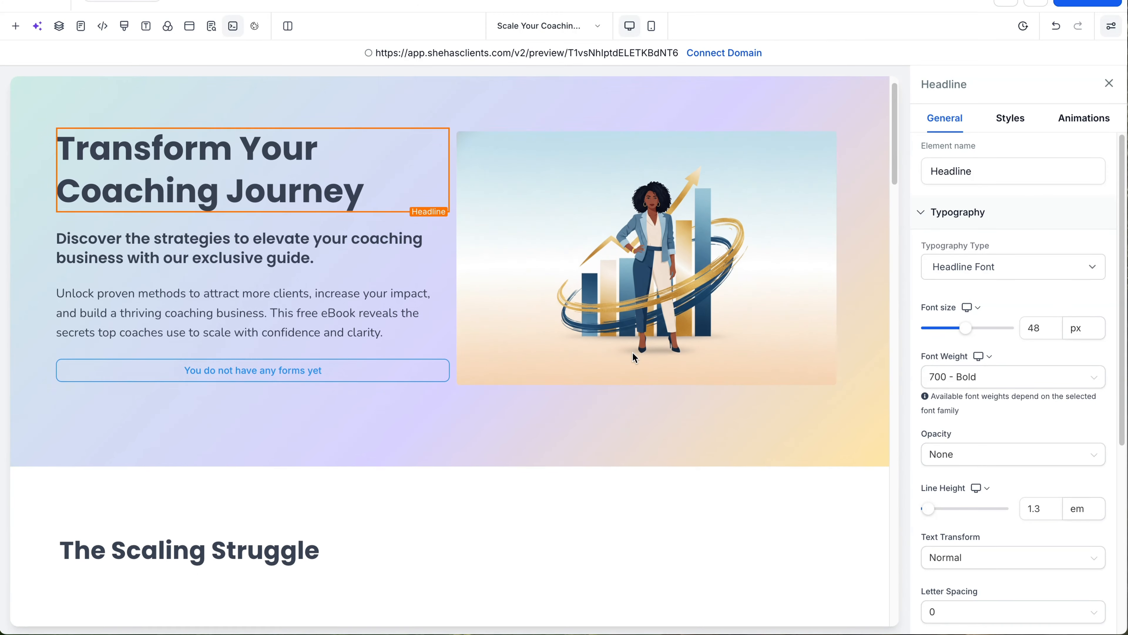
scroll(633, 356, "down", 10)
scroll(633, 357, "down", 20)
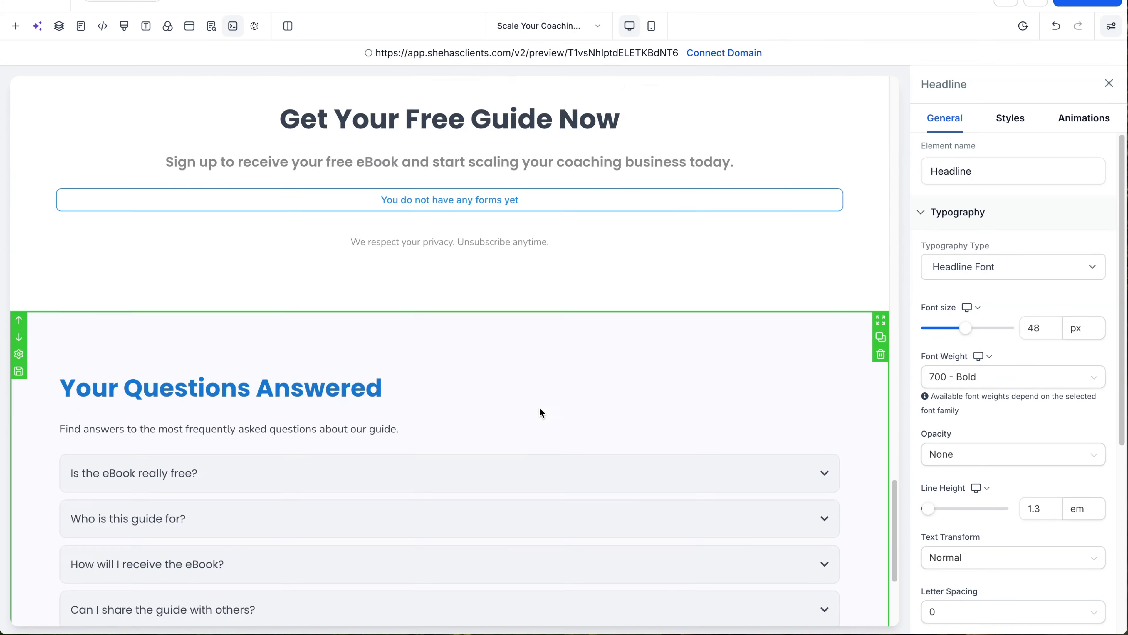
Step: Change the Your Questions Answered heading colour to black
double_click(378, 206)
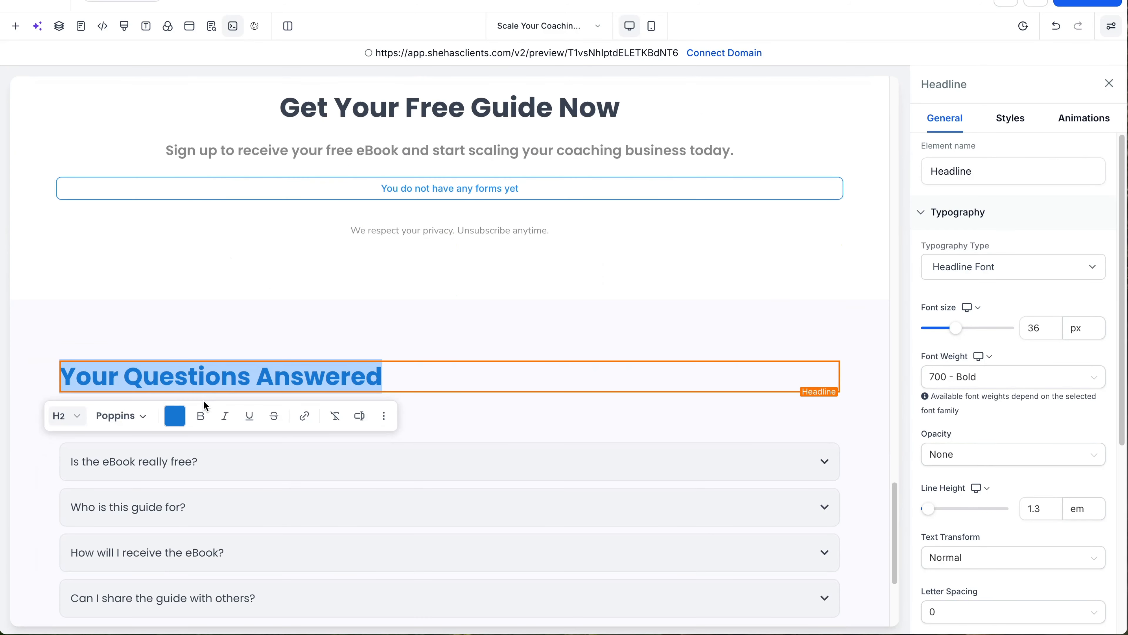
left_click(176, 416)
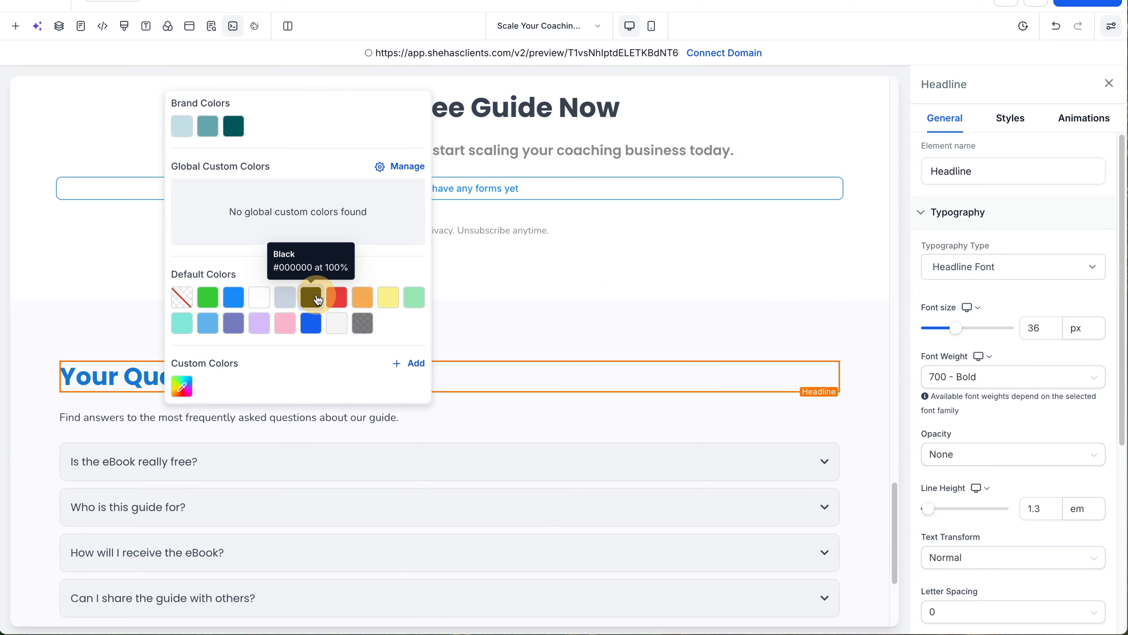
left_click(311, 297)
left_click(521, 297)
Step: Return to the top of the page and select the hero image
scroll(521, 307, "up", 15)
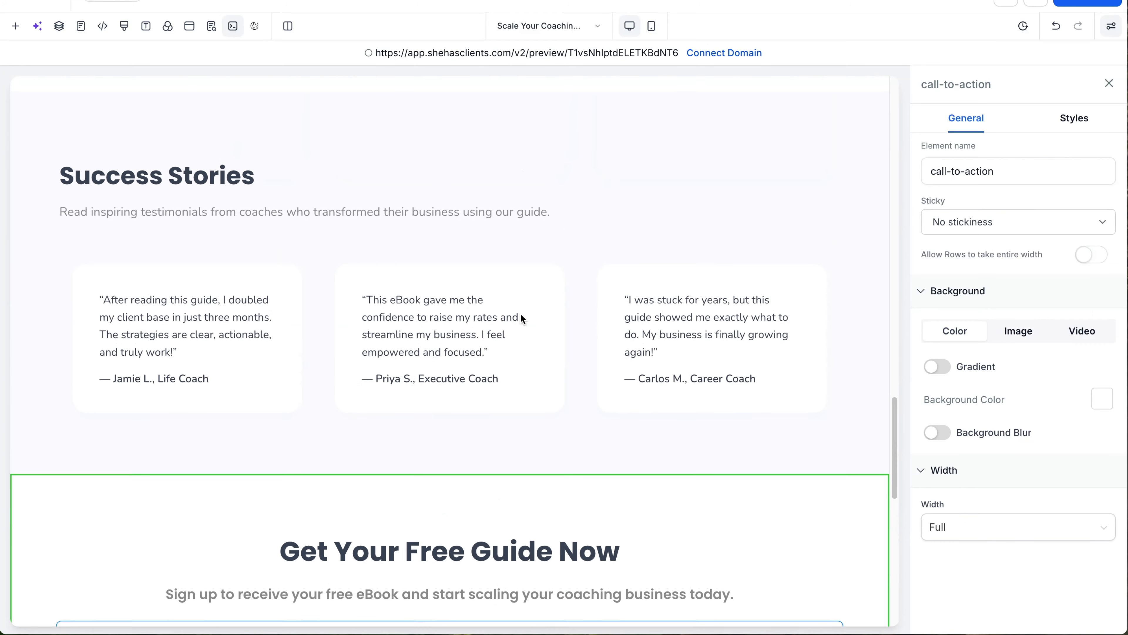
scroll(521, 316, "up", 15)
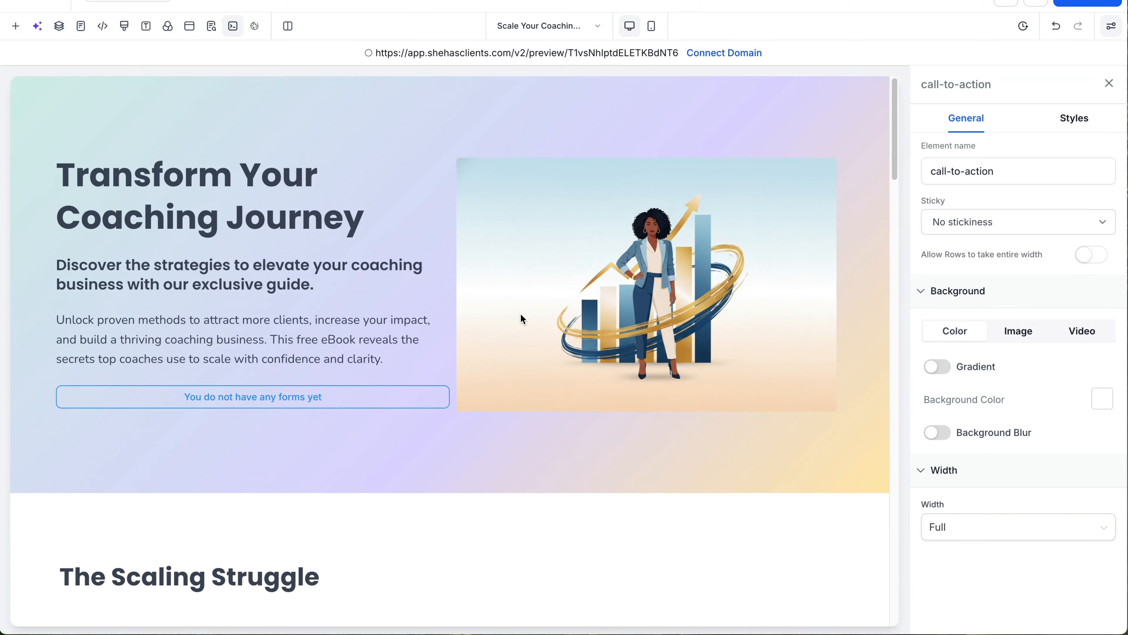
left_click(650, 293)
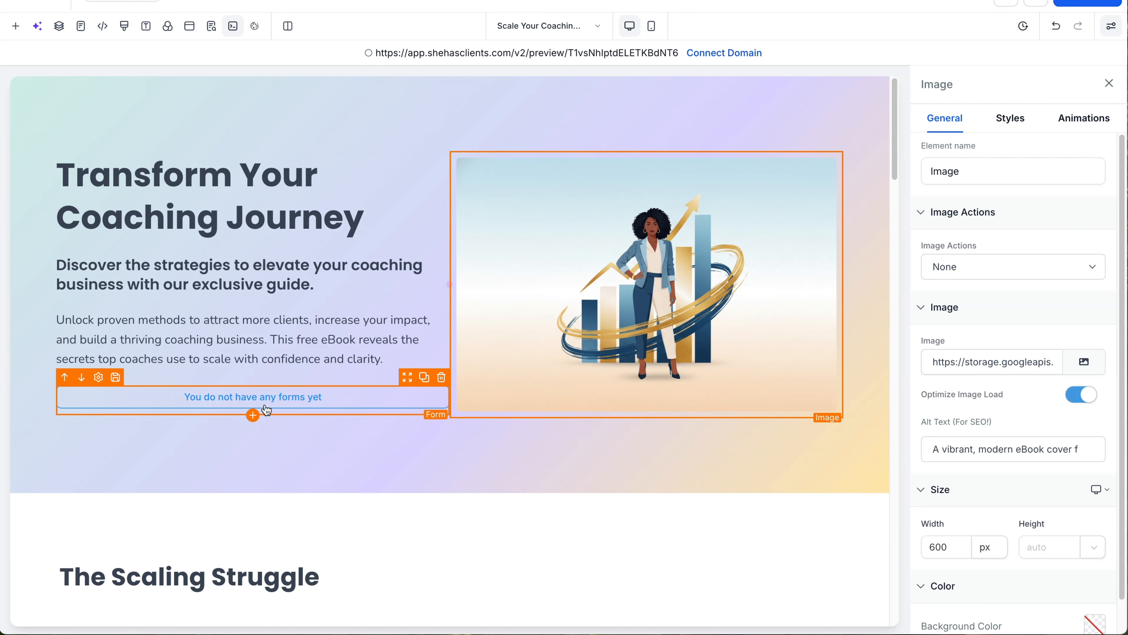
Step: Leave the hero form without a form and add a Get Started button below it
left_click(254, 402)
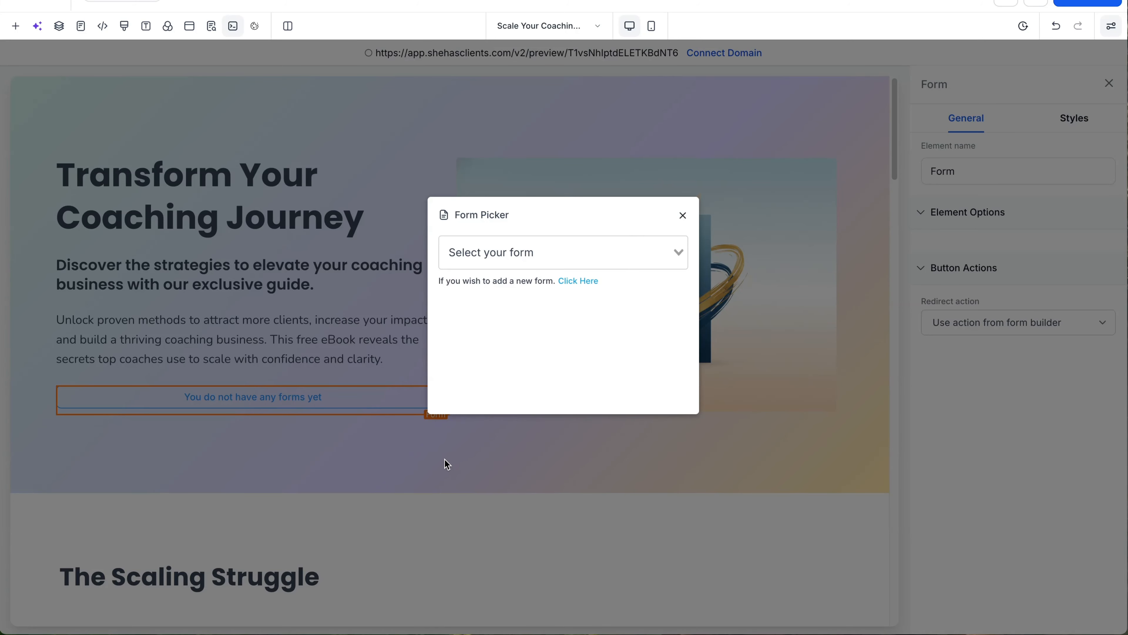
left_click(683, 215)
left_click(252, 415)
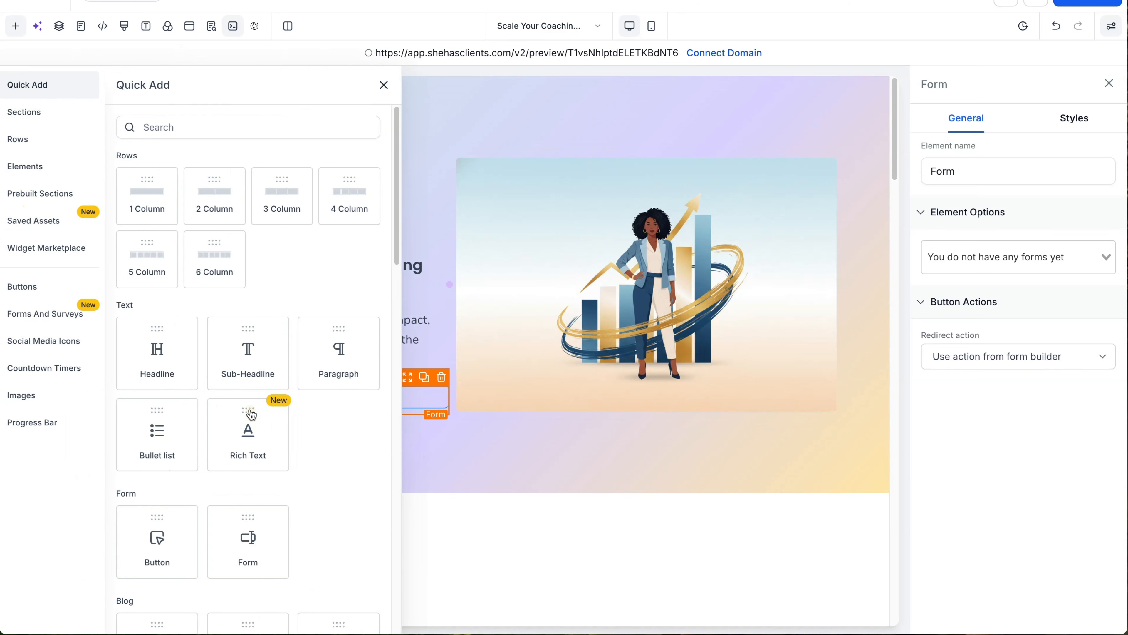
scroll(176, 359, "down", 5)
scroll(175, 359, "down", 5)
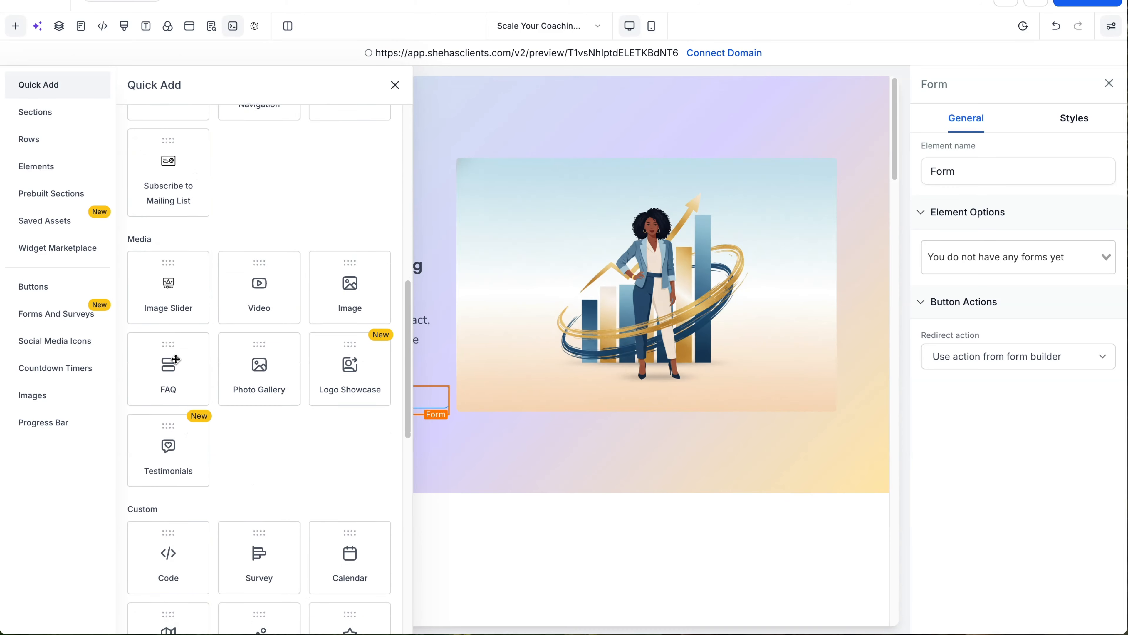
scroll(176, 362, "down", 10)
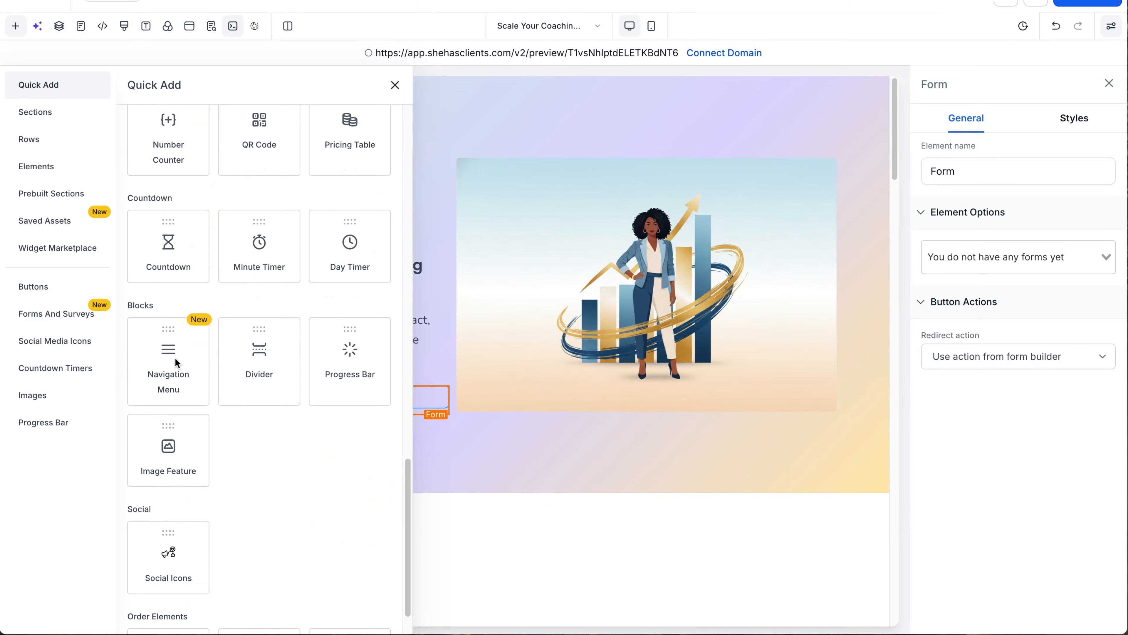
scroll(176, 362, "up", 20)
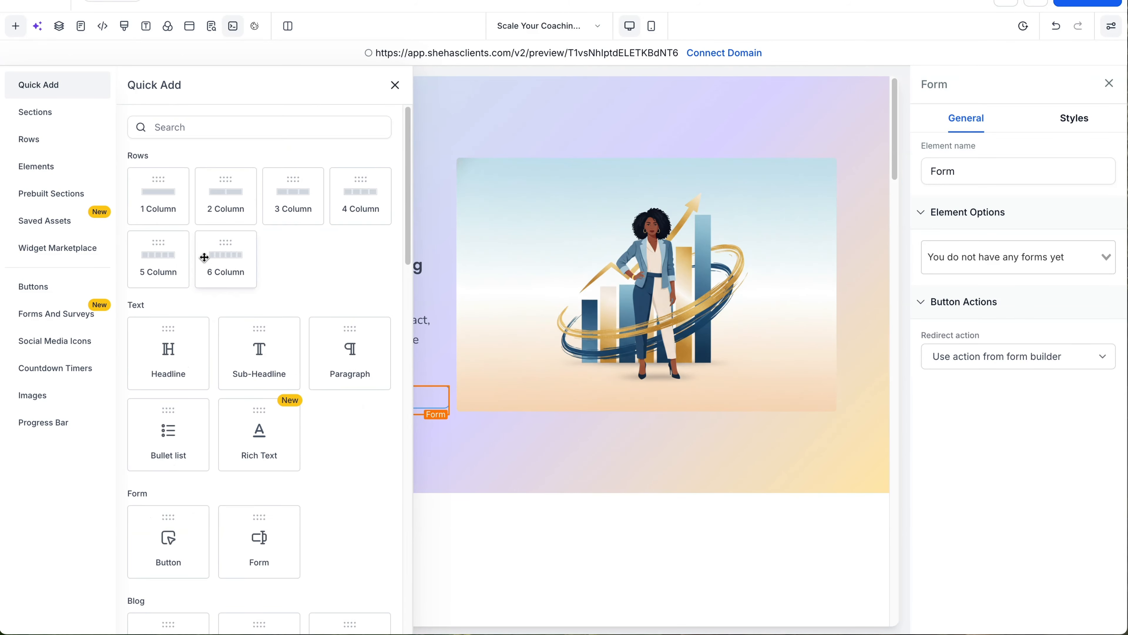
left_click_drag(163, 549, 257, 438)
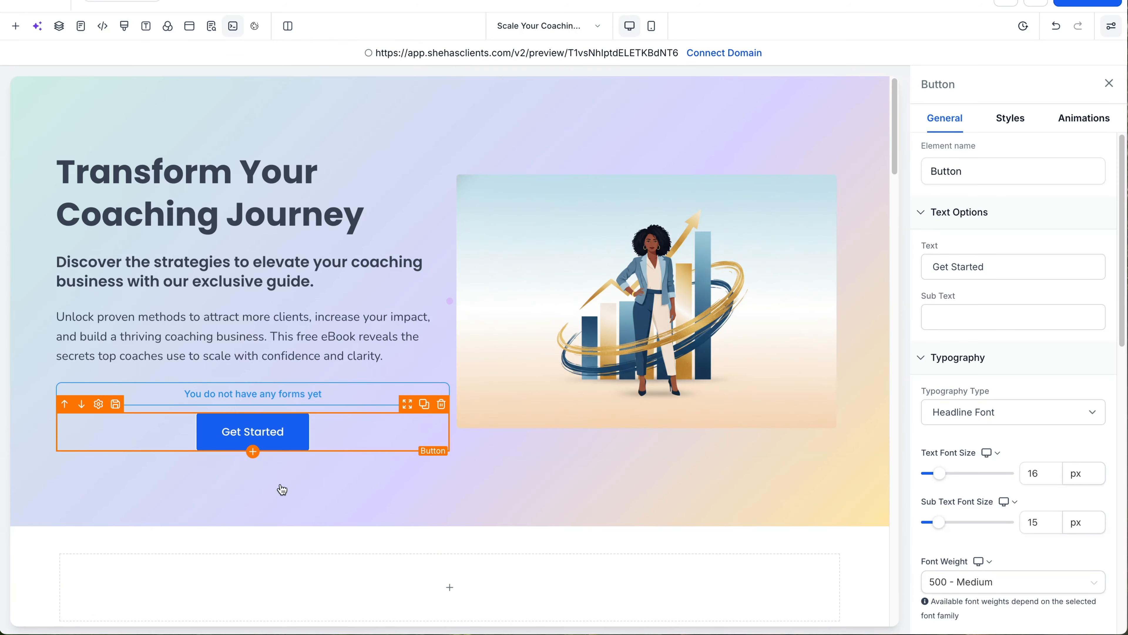
Step: Delete the empty section below the hero
scroll(588, 548, "down", 5)
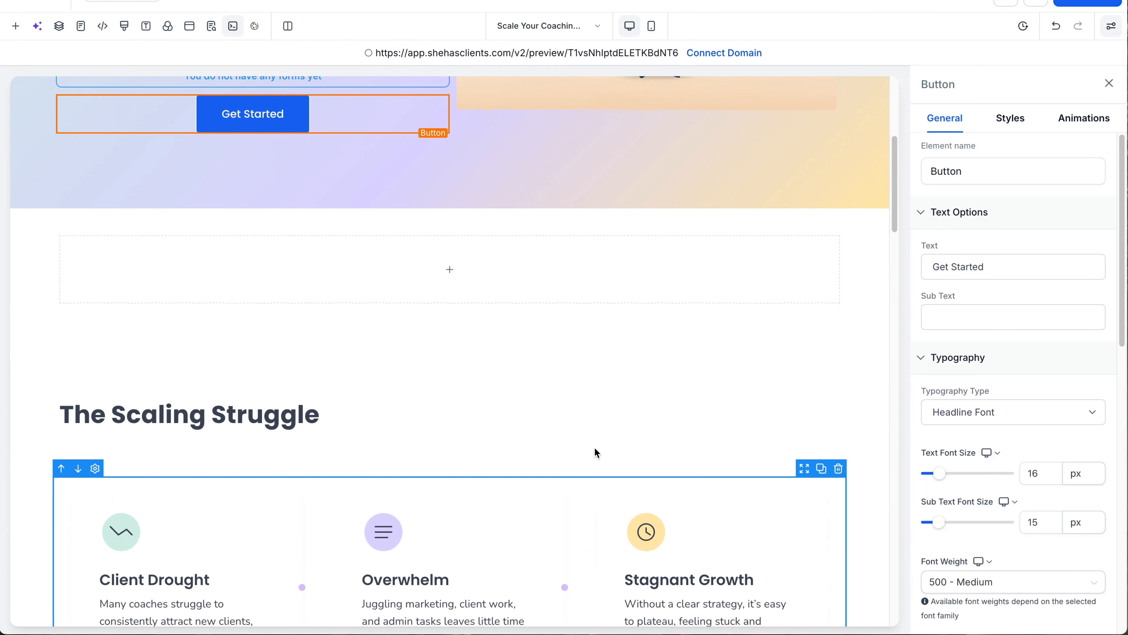
left_click(876, 257)
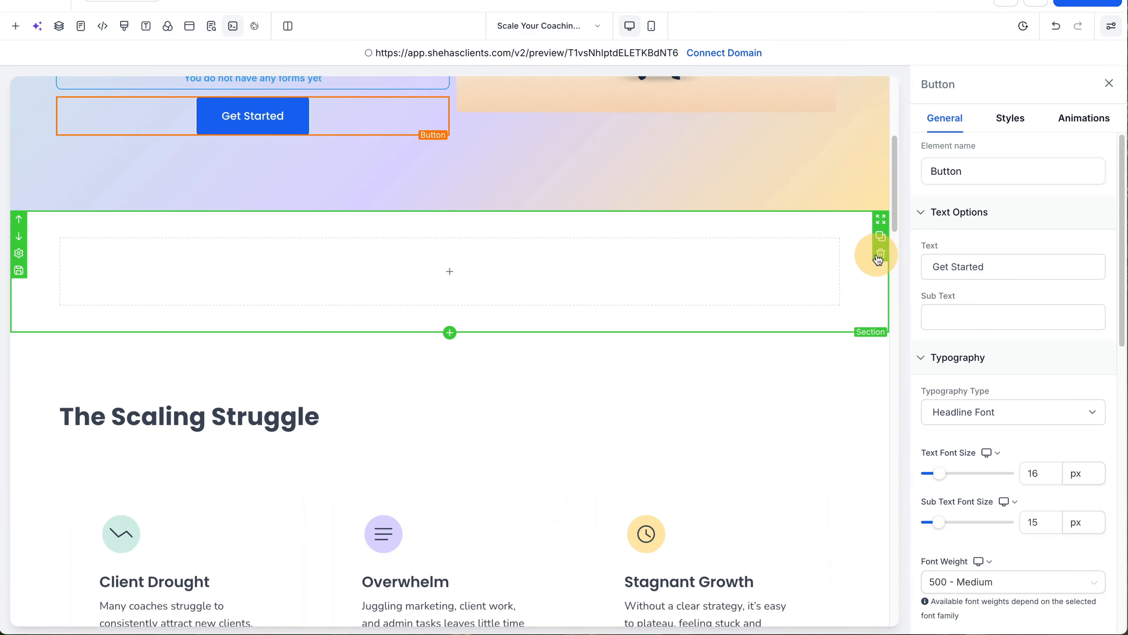
scroll(529, 320, "up", 3)
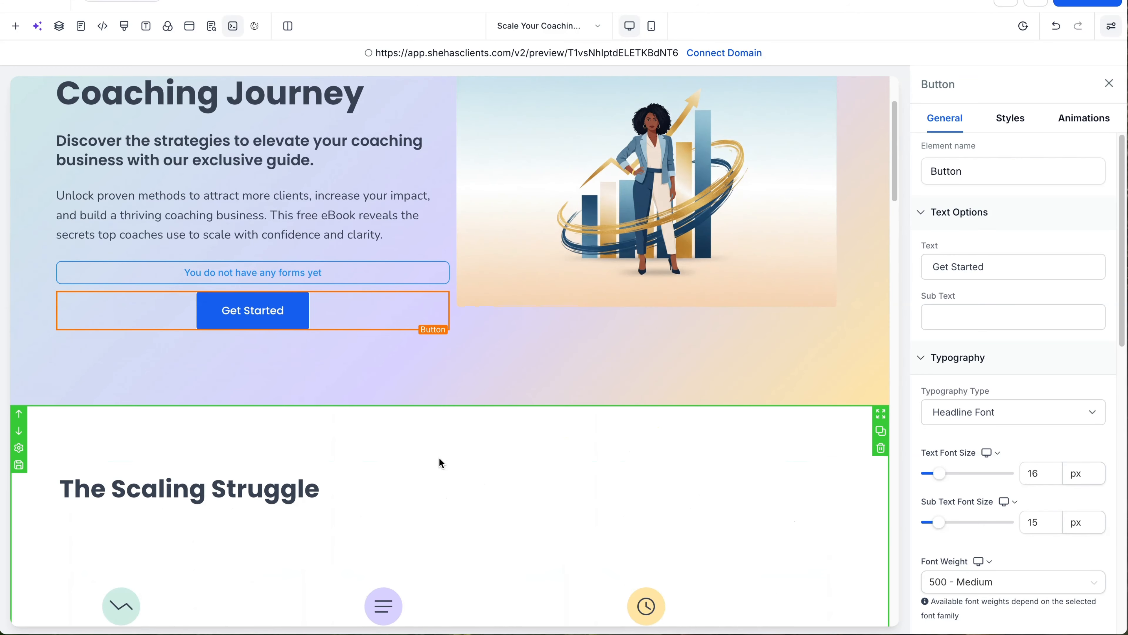
scroll(439, 458, "up", 2)
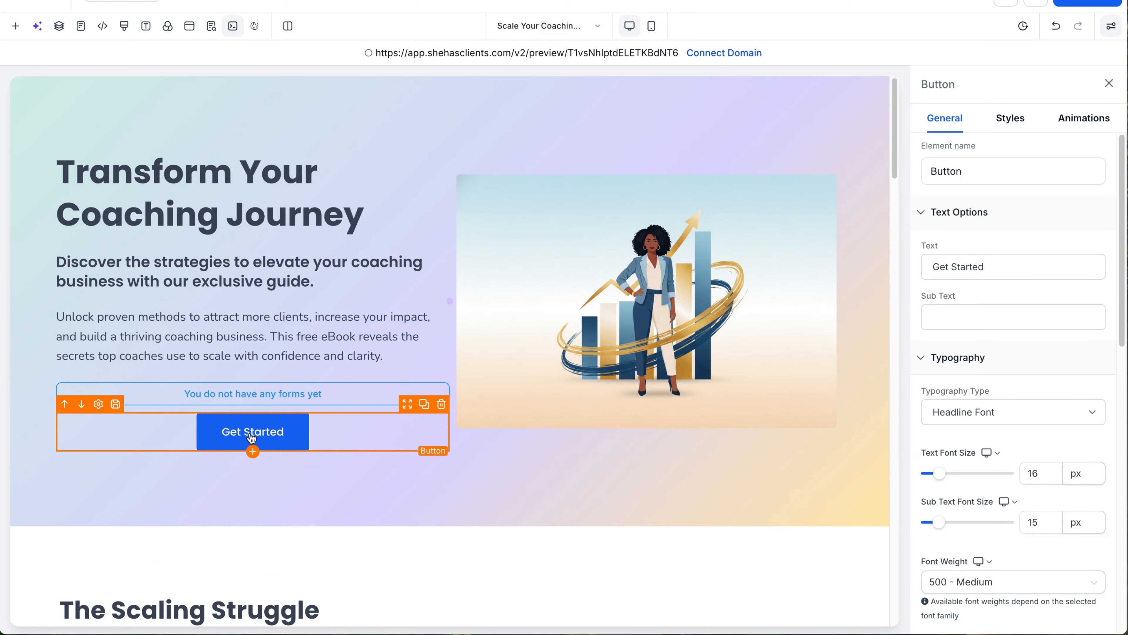
Step: Remove the hero's empty form placeholder and give the Get Started button a black background
left_click(441, 374)
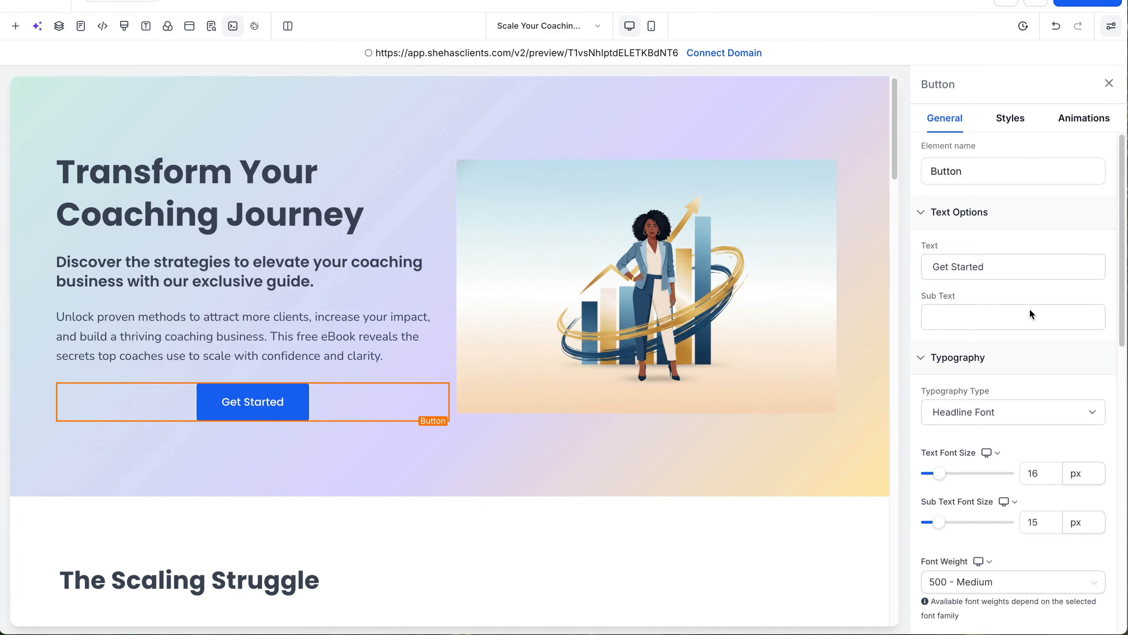
scroll(1030, 338, "down", 10)
left_click(1095, 392)
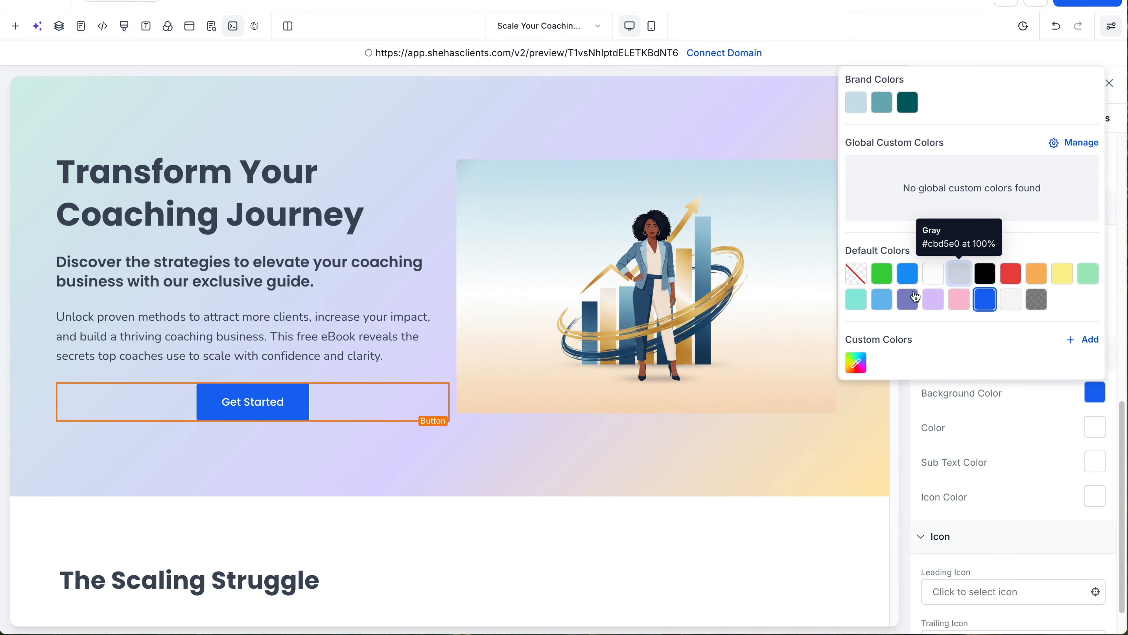
left_click(985, 273)
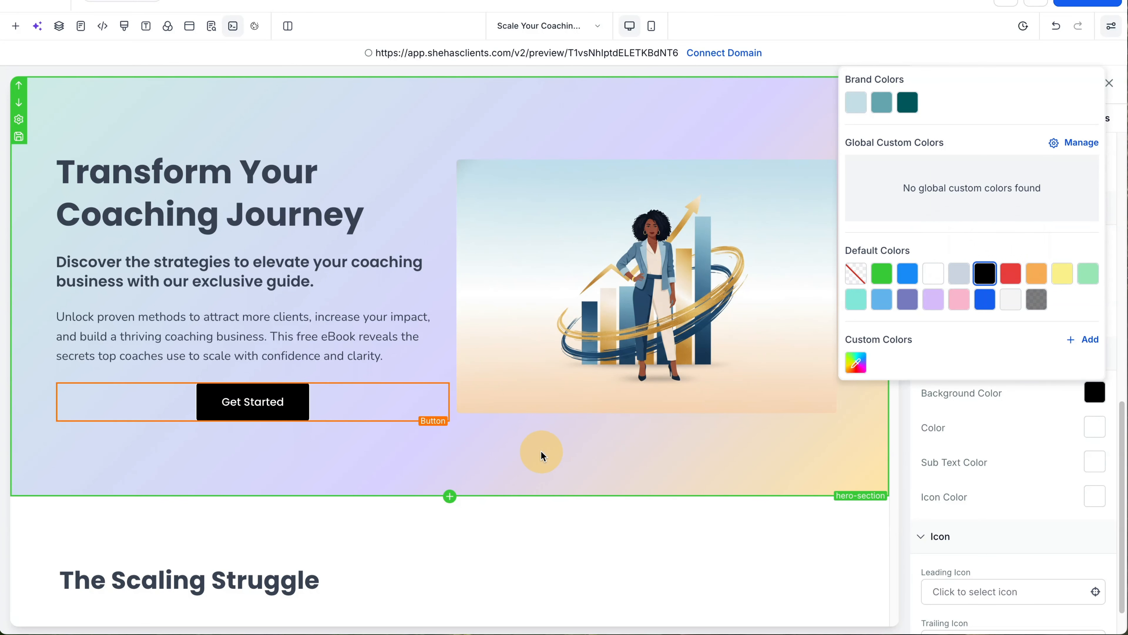
left_click(541, 453)
Step: Open the funnel's Pages list showing the single opt-in page
scroll(542, 463, "down", 15)
scroll(546, 471, "down", 20)
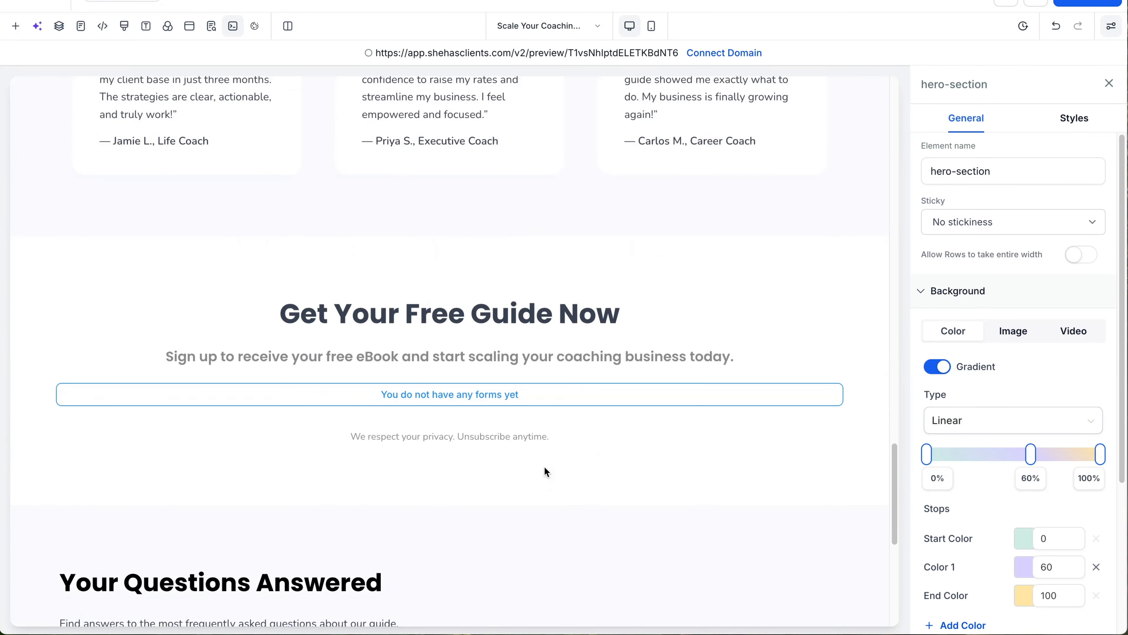
scroll(545, 471, "up", 20)
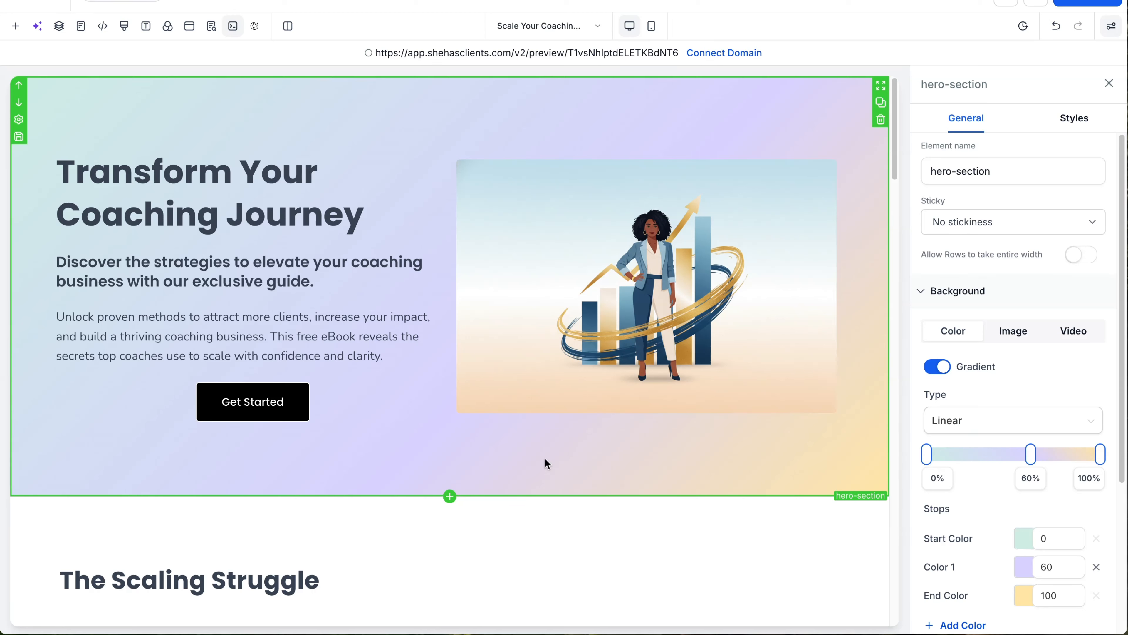
left_click(599, 27)
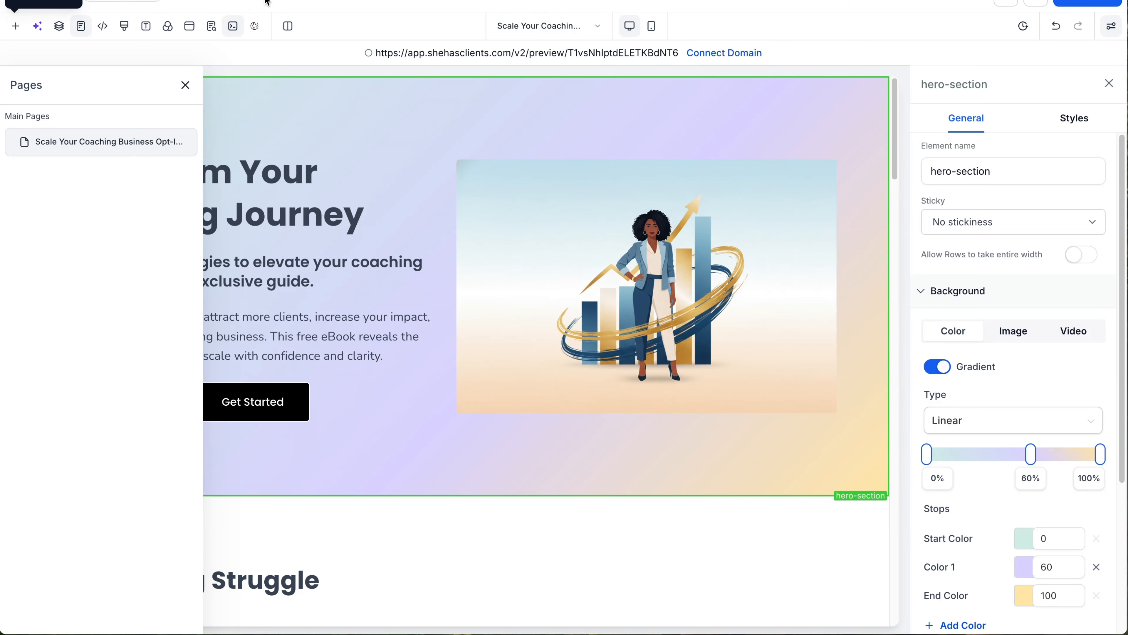
Step: Return to the funnel steps and create a new step named 'Thank You'
left_click(31, 2)
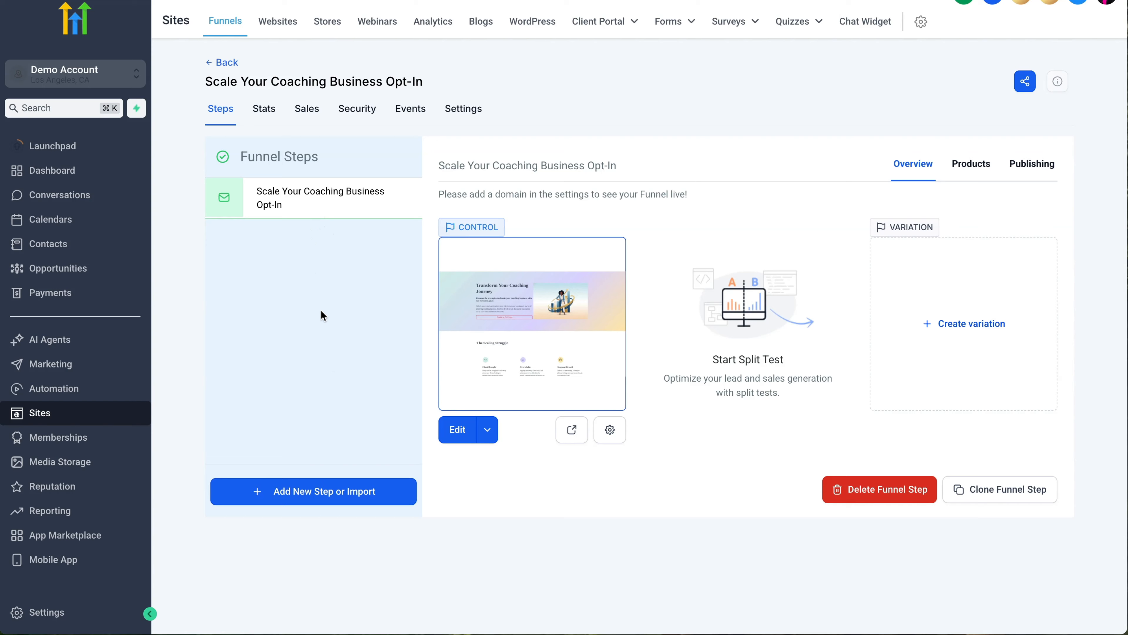
left_click(334, 497)
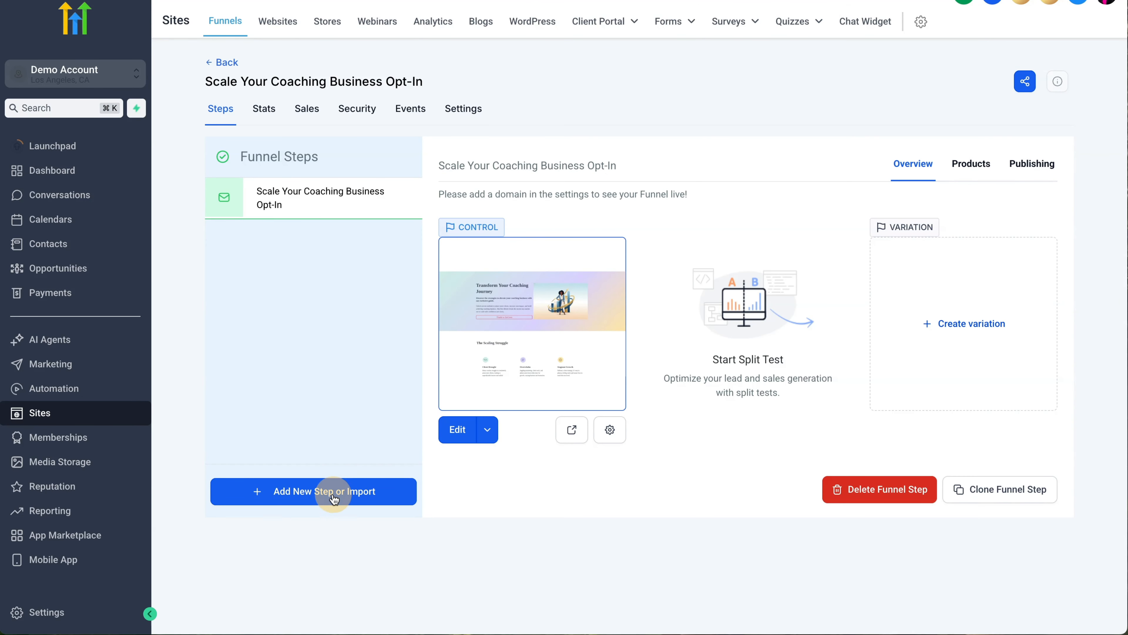
type("Thank You")
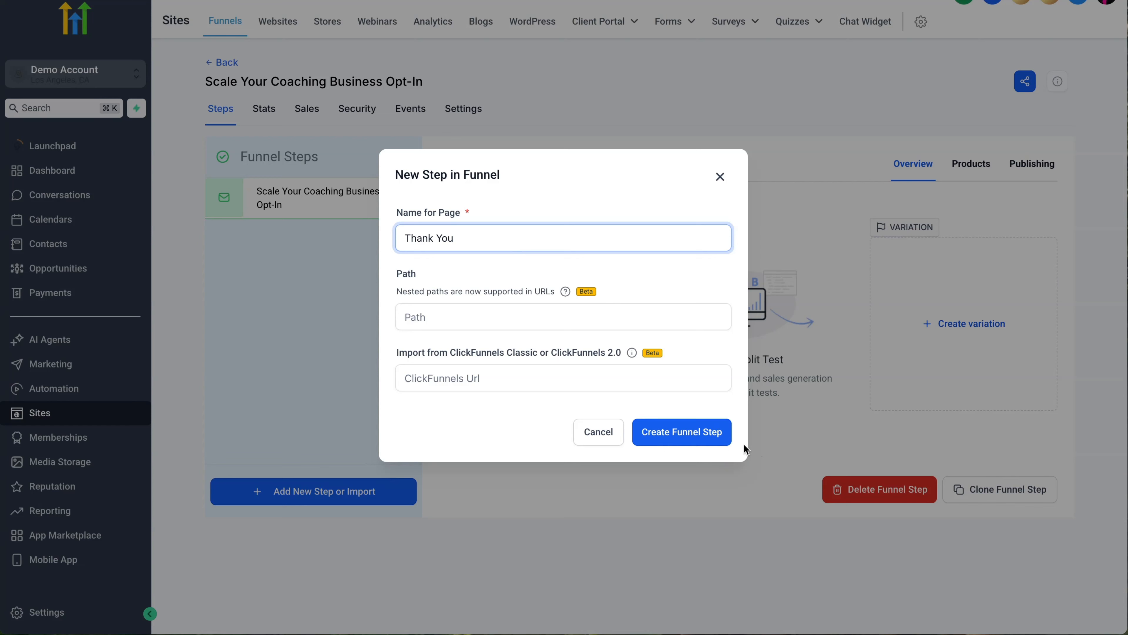
left_click(684, 433)
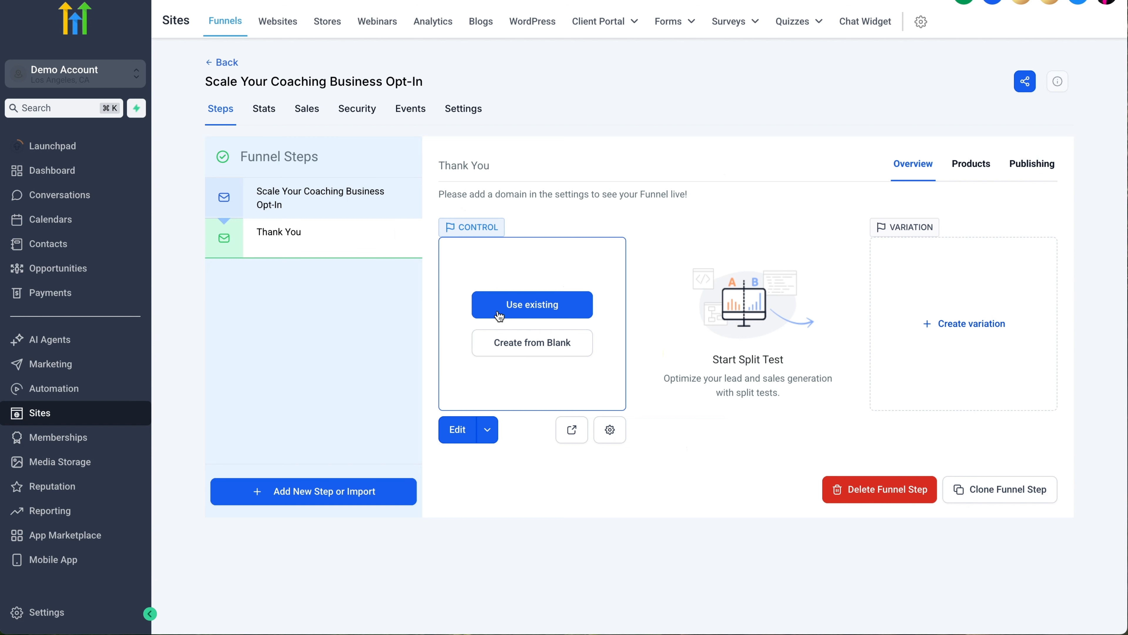
Step: Open the Thank You step and draft an Ask AI Build request for a thank-you page about scaling coaching
left_click(455, 439)
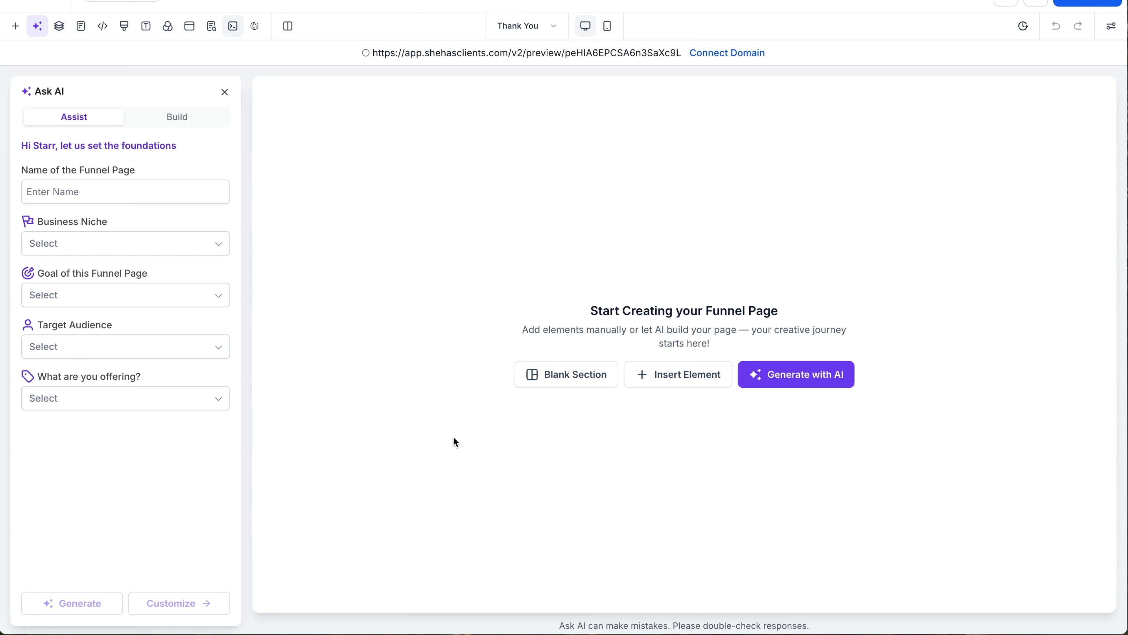
left_click(159, 119)
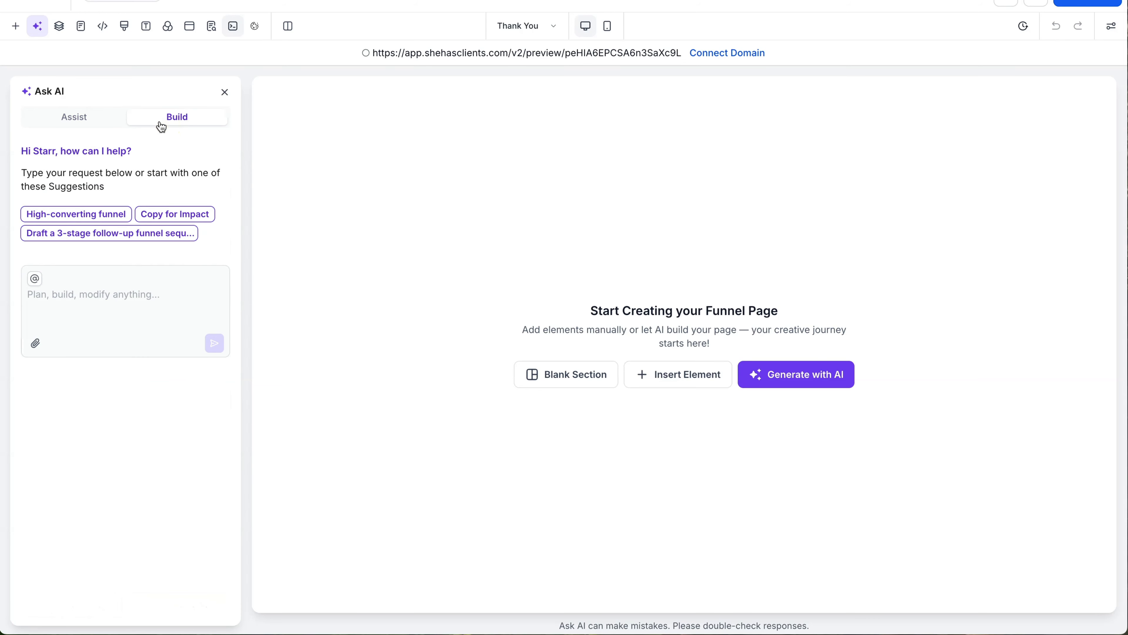
left_click(107, 290)
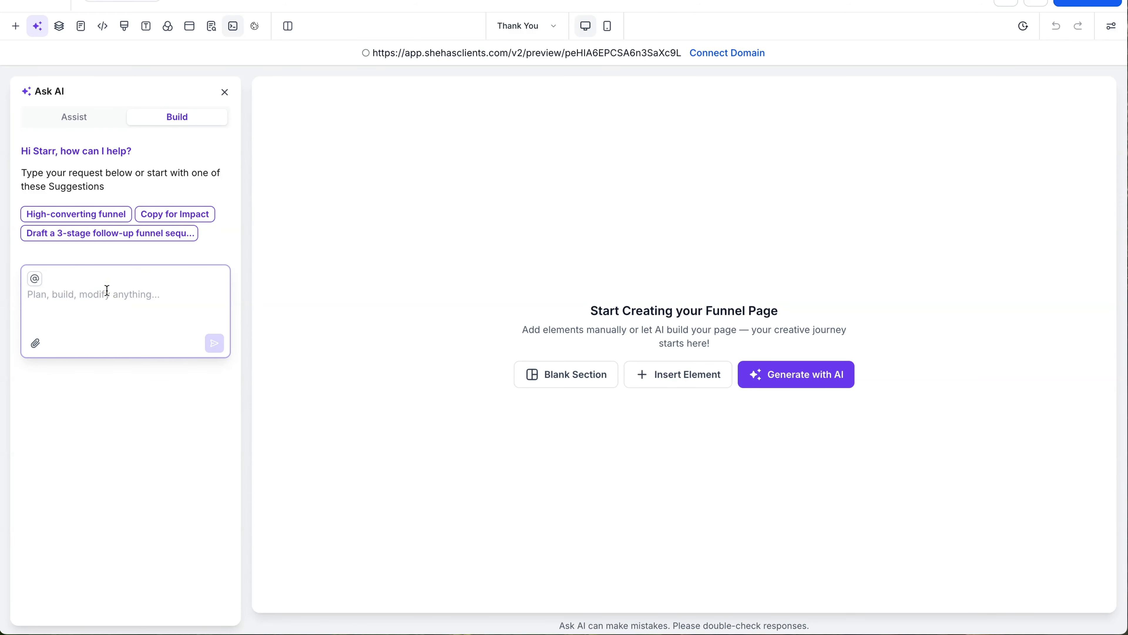
type("Aft")
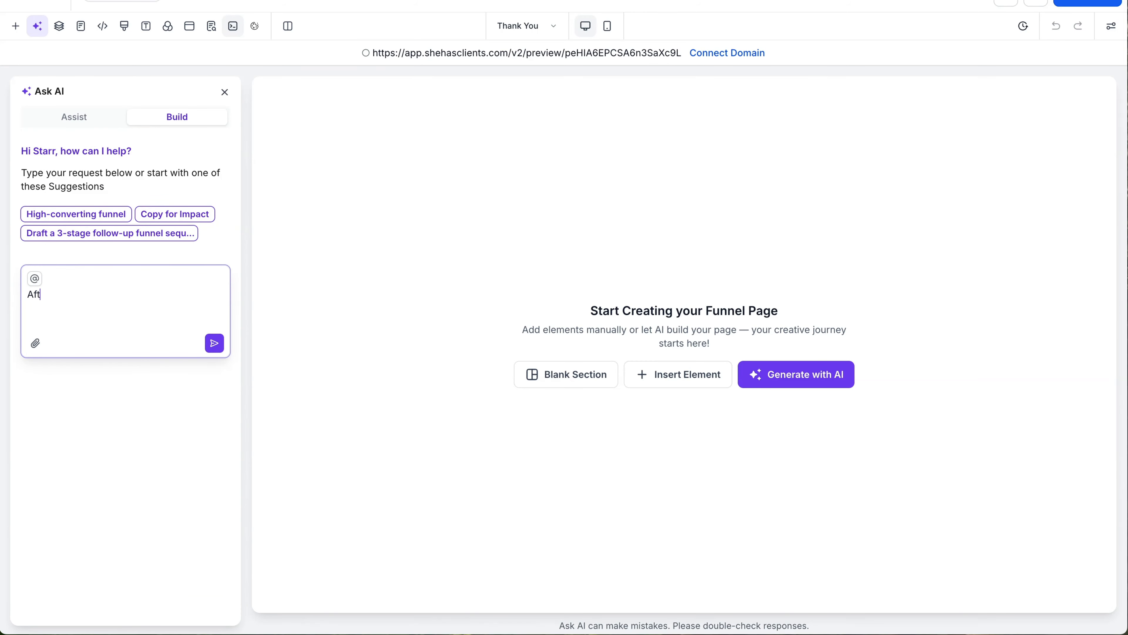
type("er someone opts in we want them")
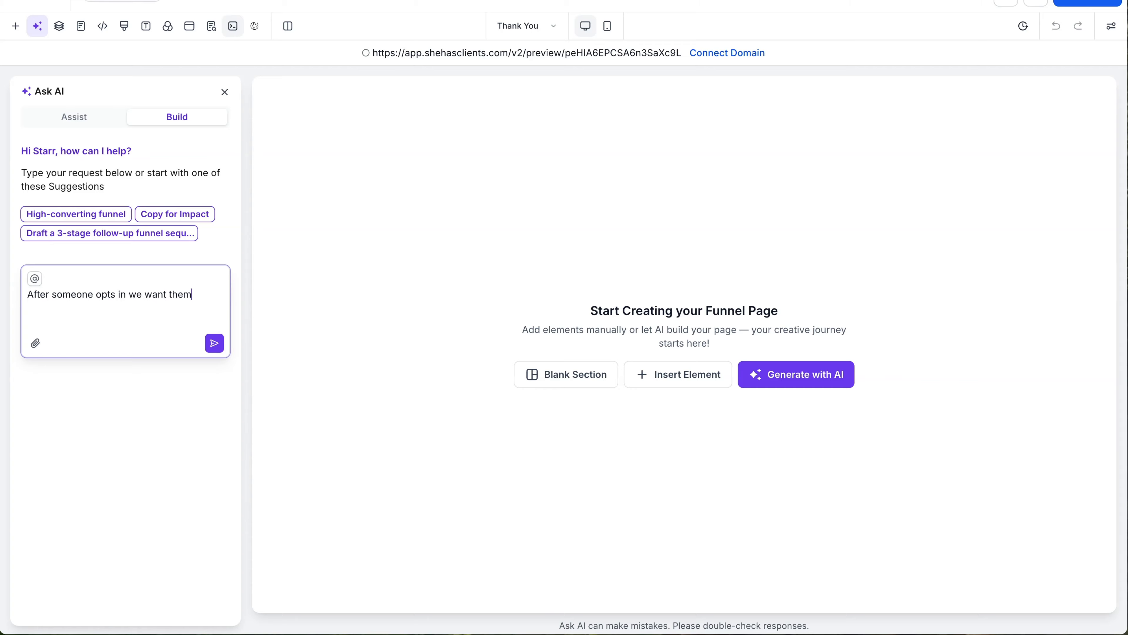
type(" taken to a Thank you page ")
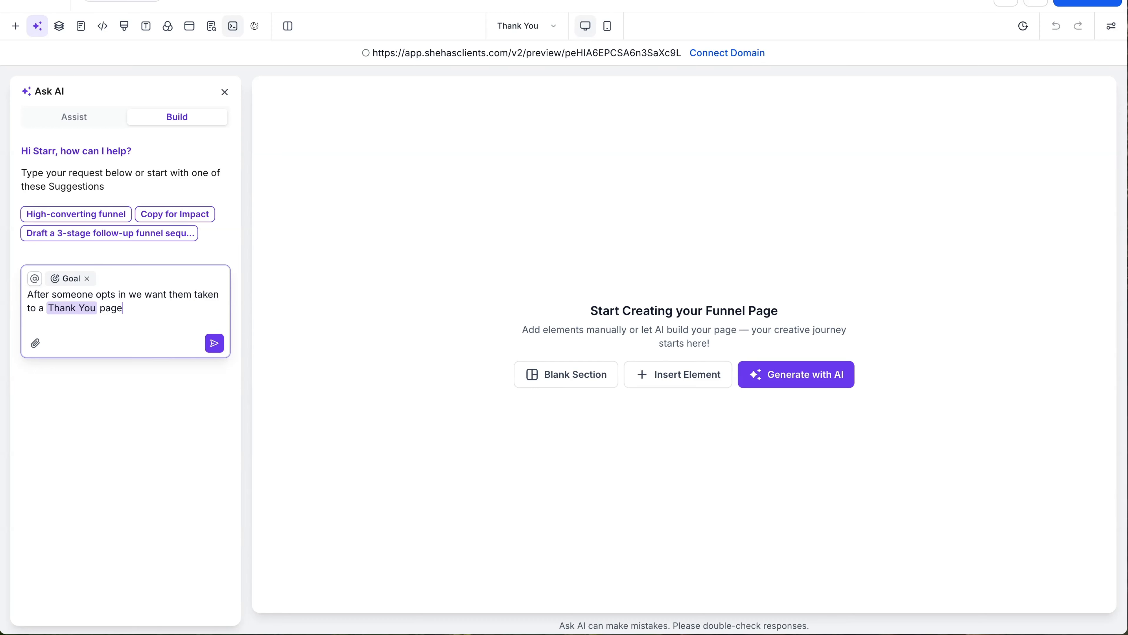
type(". Please create the thank you")
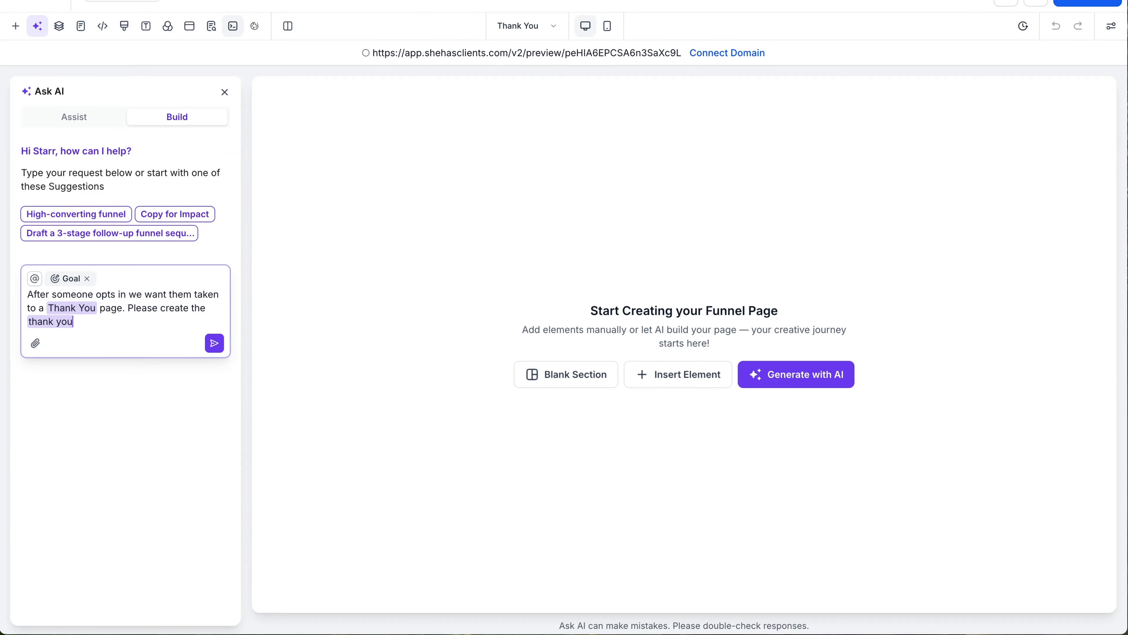
type(" page")
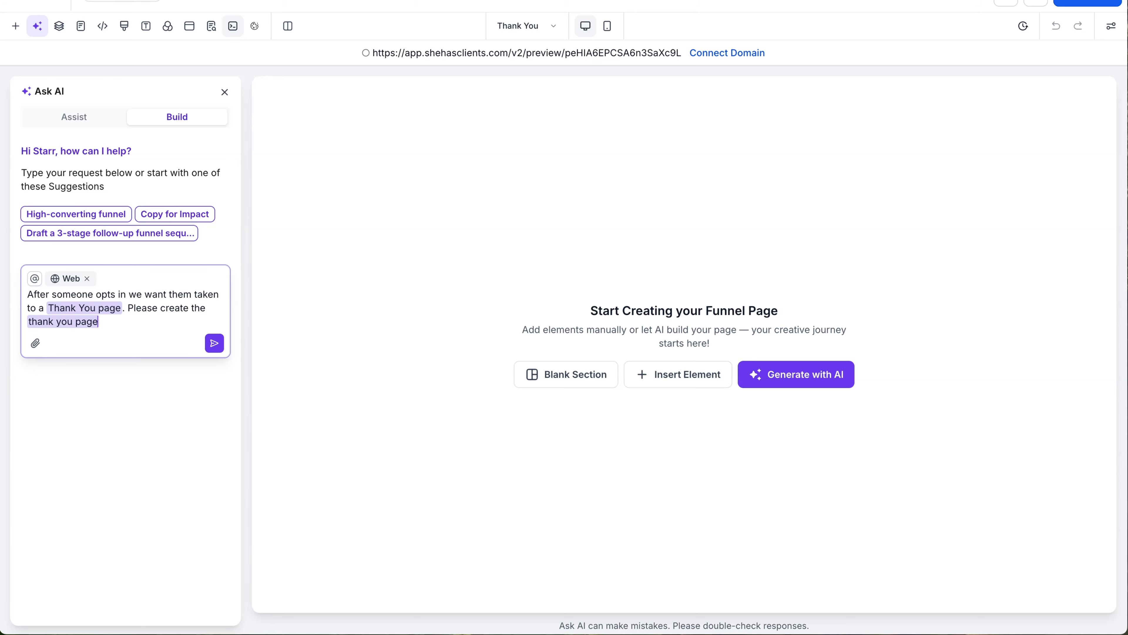
type(" for aoo")
key("BackSpace")
key("BackSpace")
type("ource on scaling")
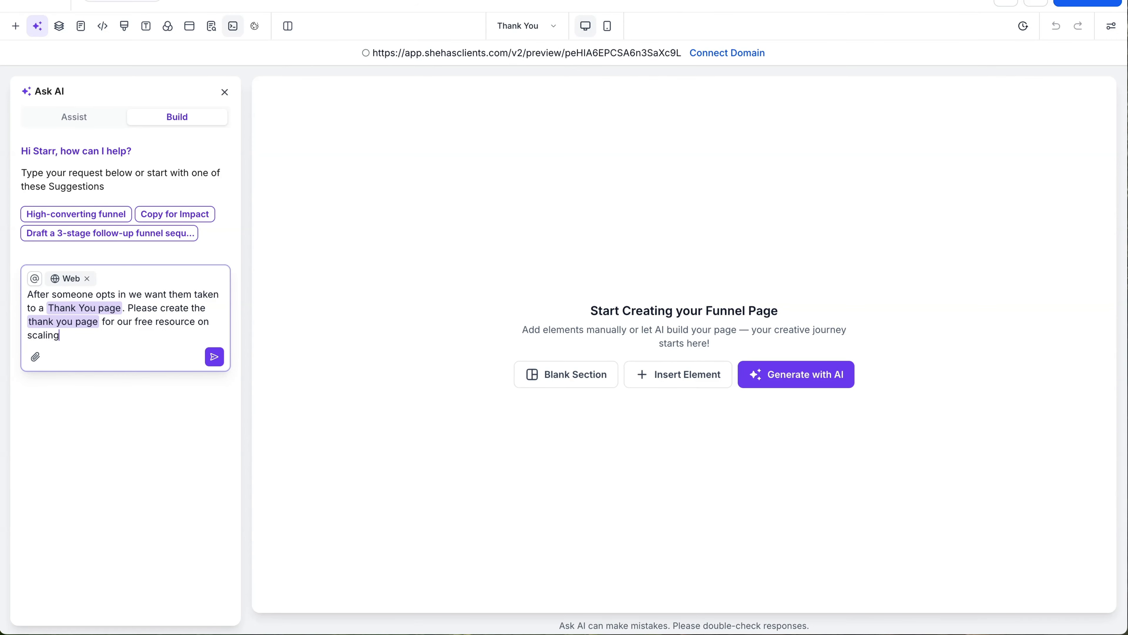
type(" your coachin")
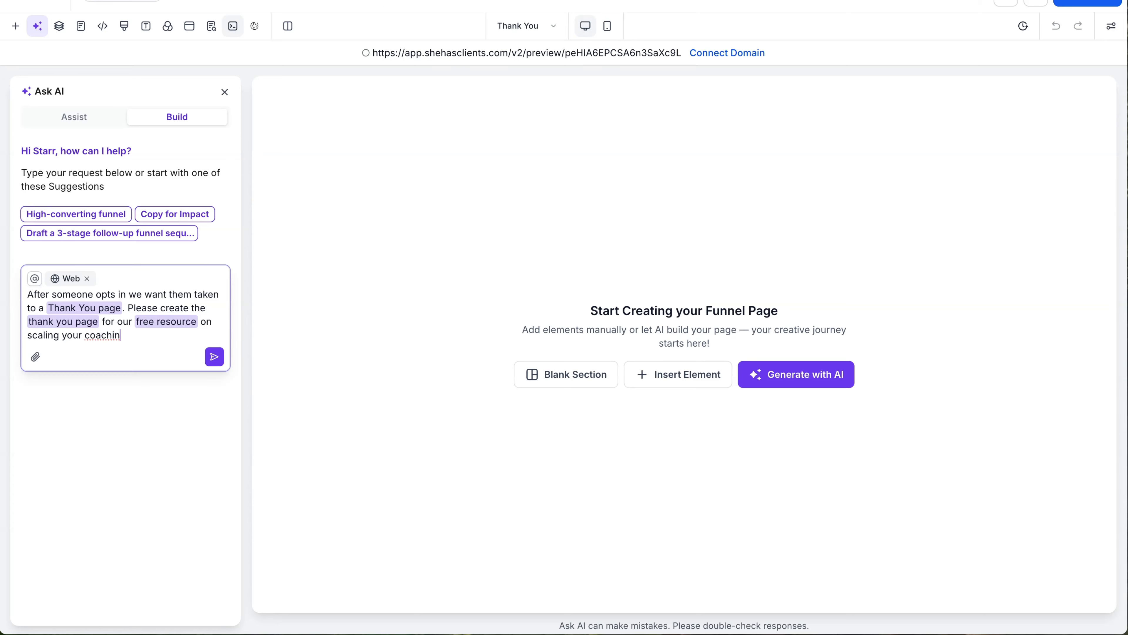
type("g business.")
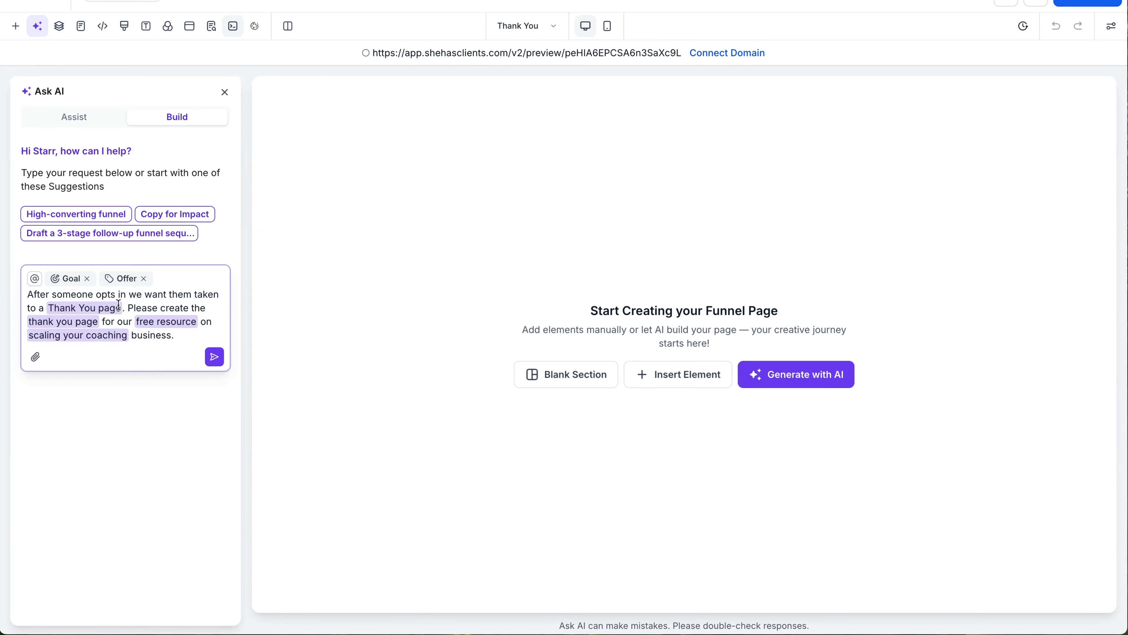
Step: Have the AI build the 'You're In!' thank-you page, then close the assistant and review it
left_click(213, 357)
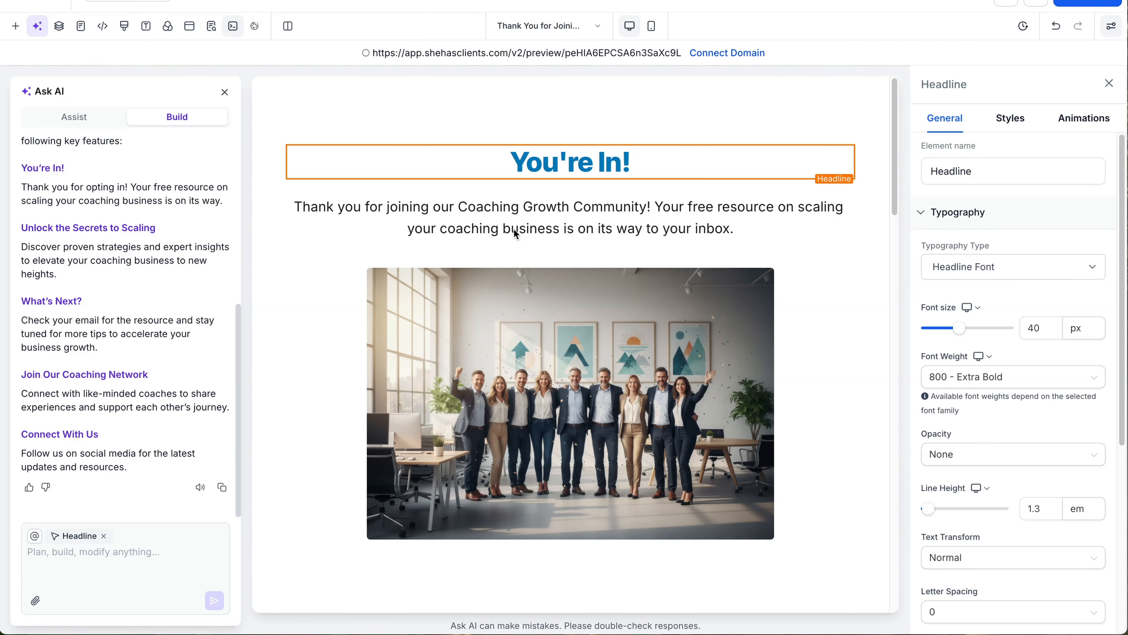
left_click(223, 93)
scroll(444, 305, "down", 10)
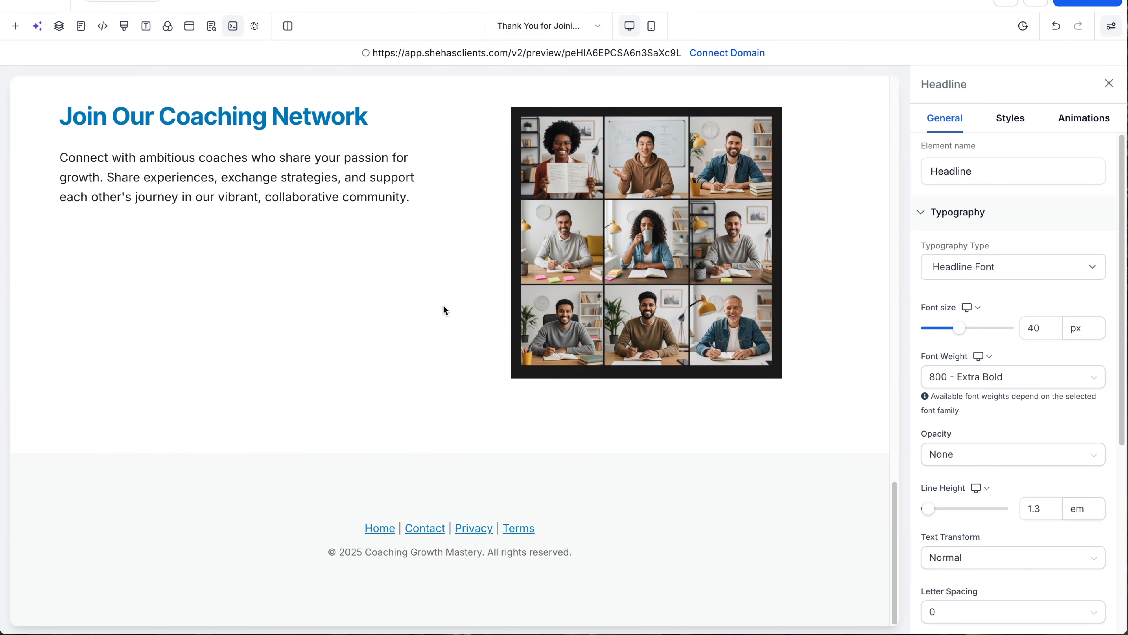
scroll(444, 305, "up", 10)
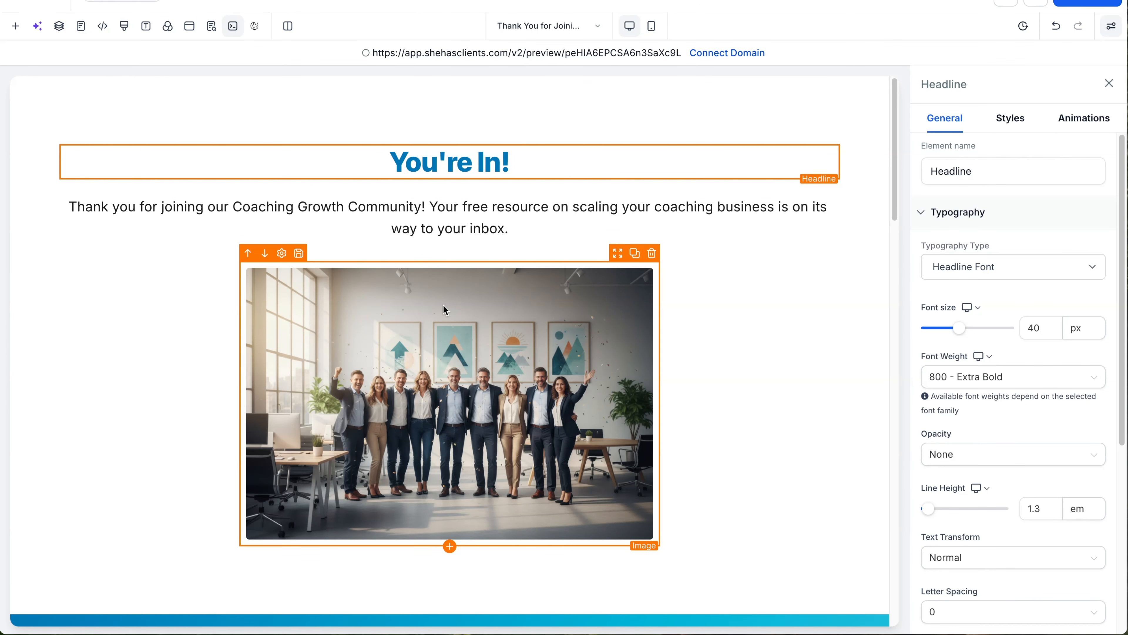
scroll(444, 308, "down", 7)
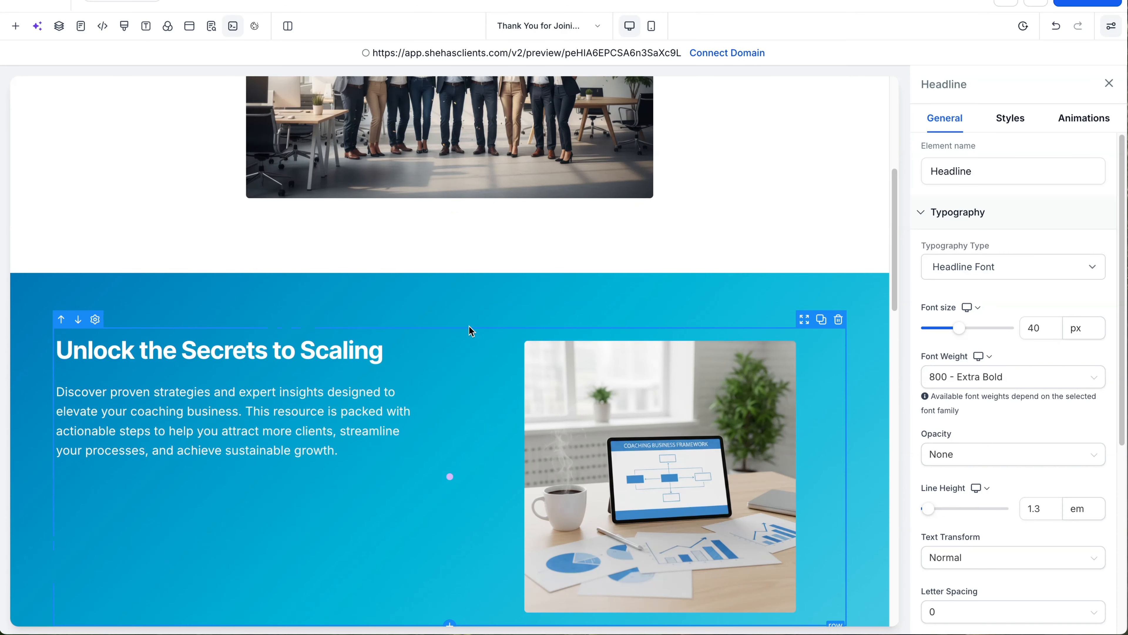
scroll(469, 325, "up", 6)
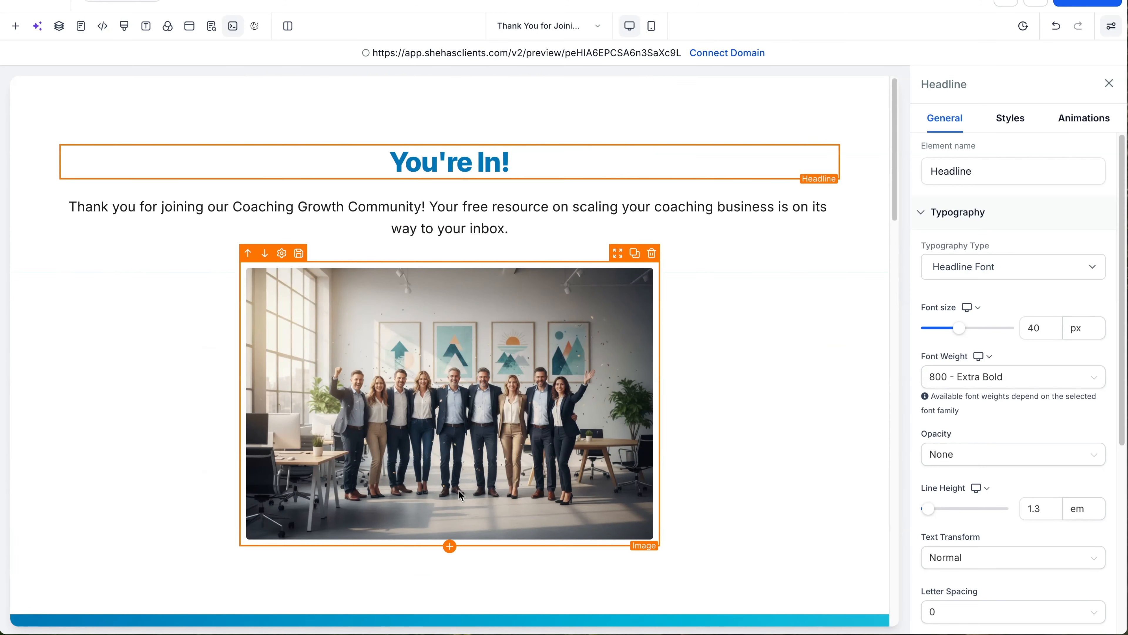
scroll(459, 496, "down", 1)
Step: Add a button below the team photo labelled 'Join Our Free Community'
left_click(449, 543)
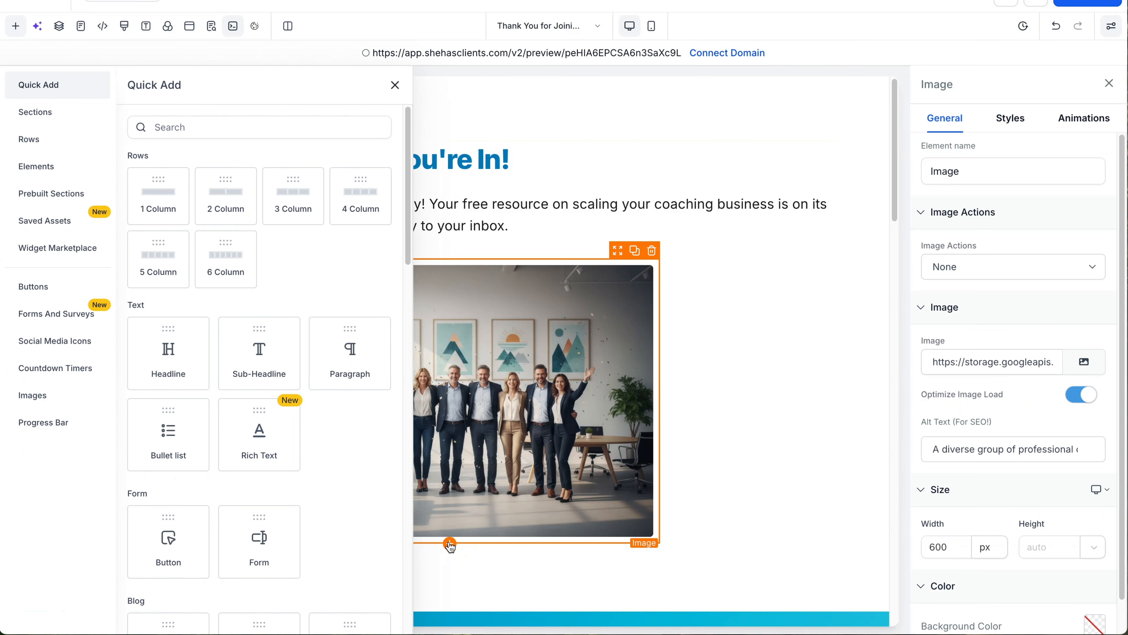
left_click_drag(176, 531, 448, 283)
left_click(490, 303)
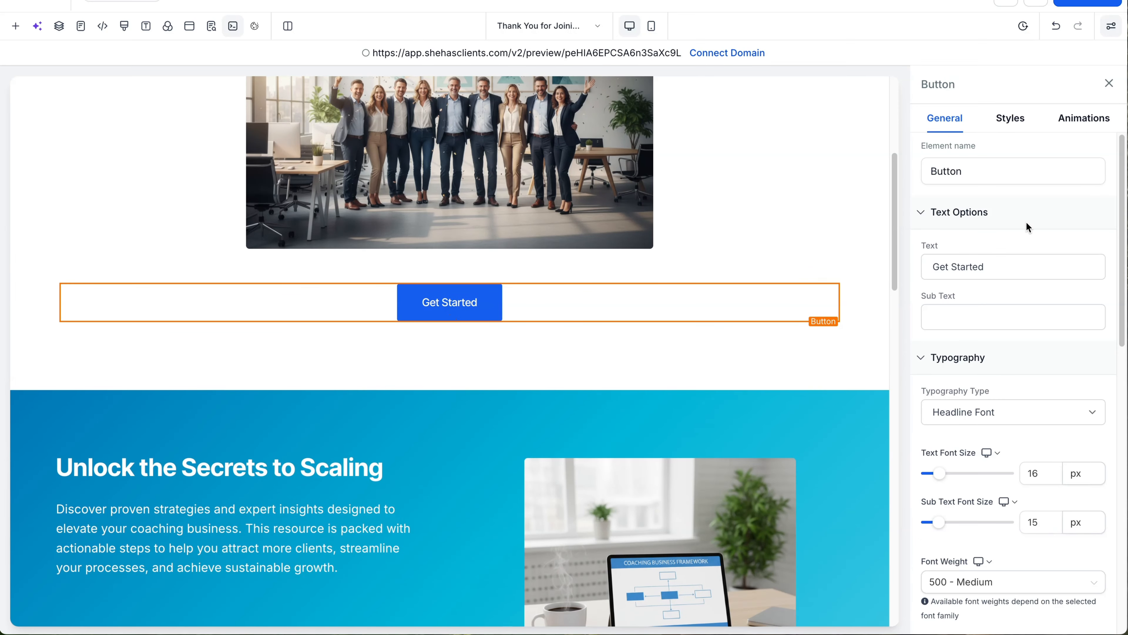
triple_click(951, 268)
type("Join Our Free Community")
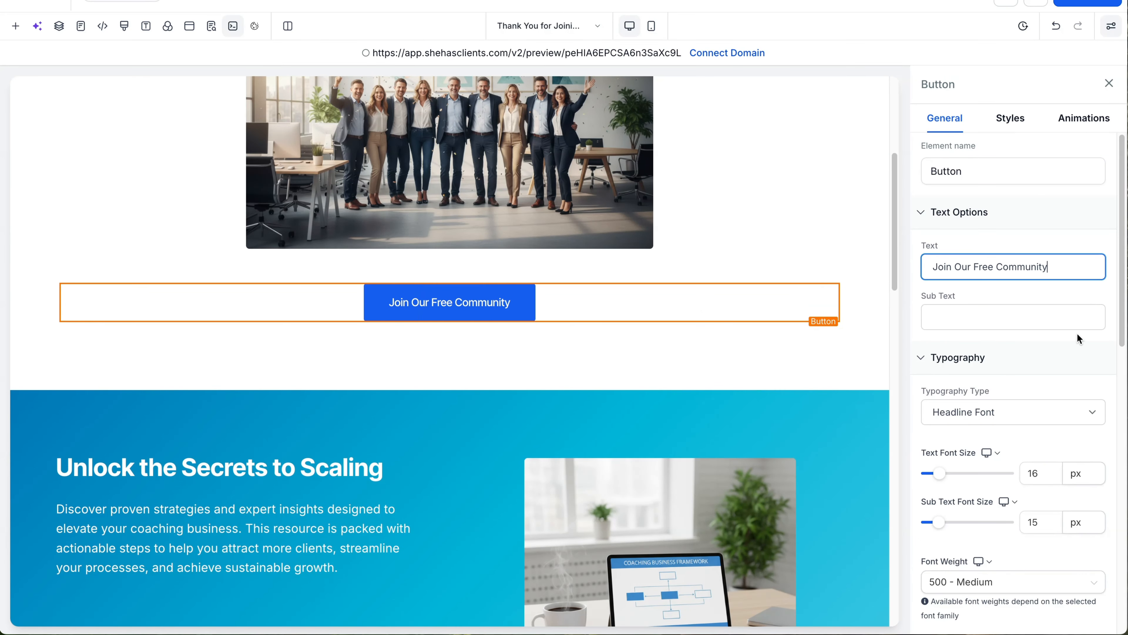
Step: Set the button's action to link to a Website URL
scroll(1077, 333, "down", 10)
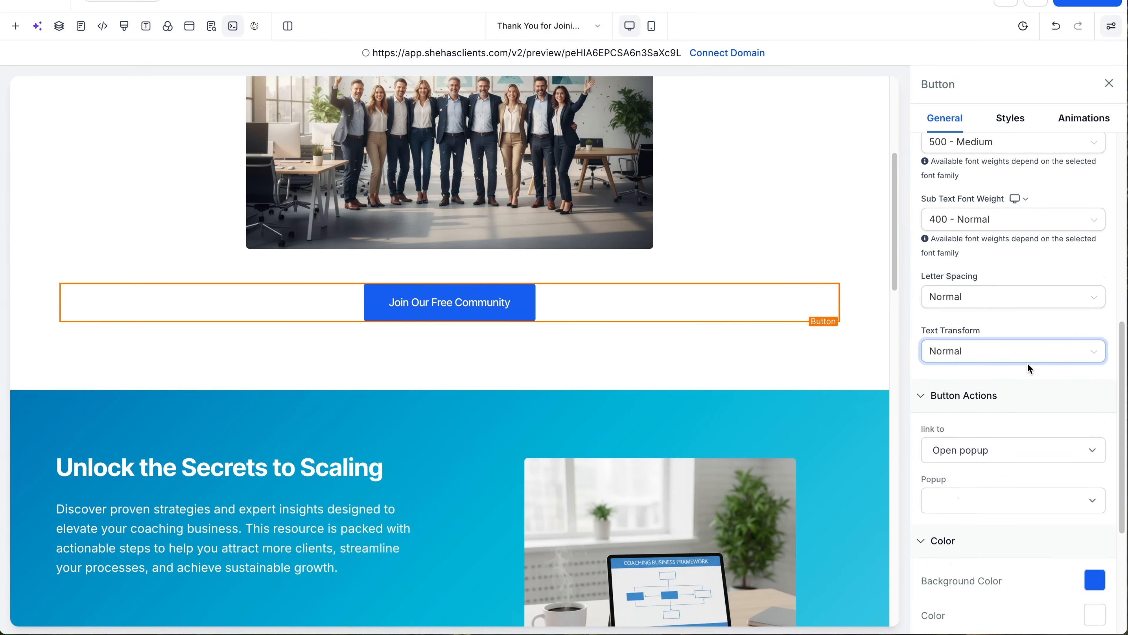
left_click(1032, 342)
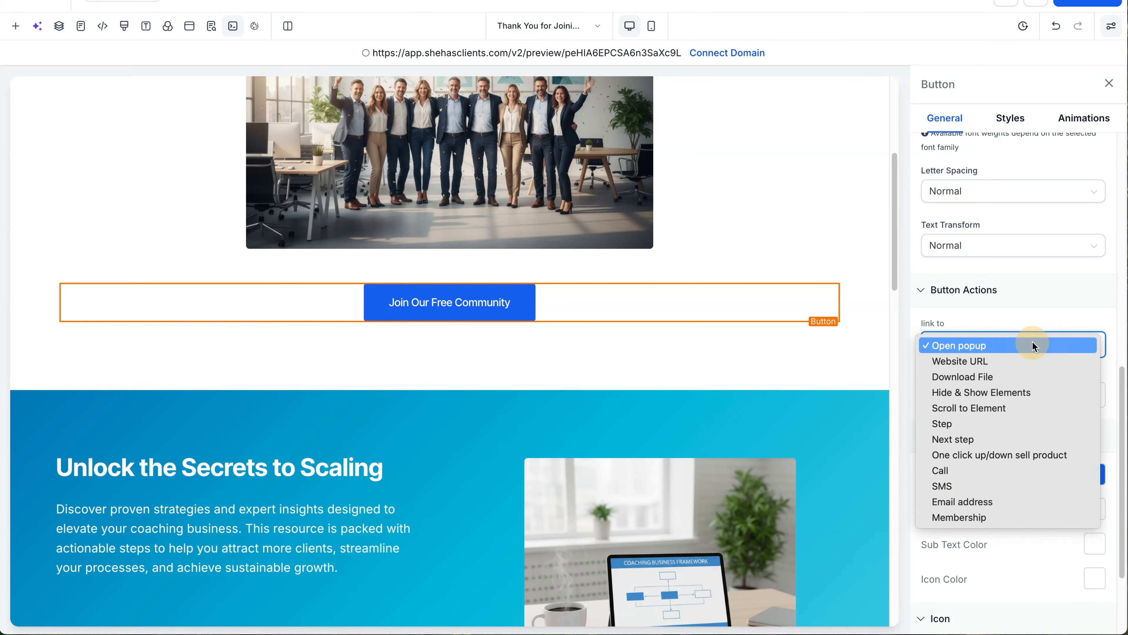
left_click(1002, 365)
left_click(992, 398)
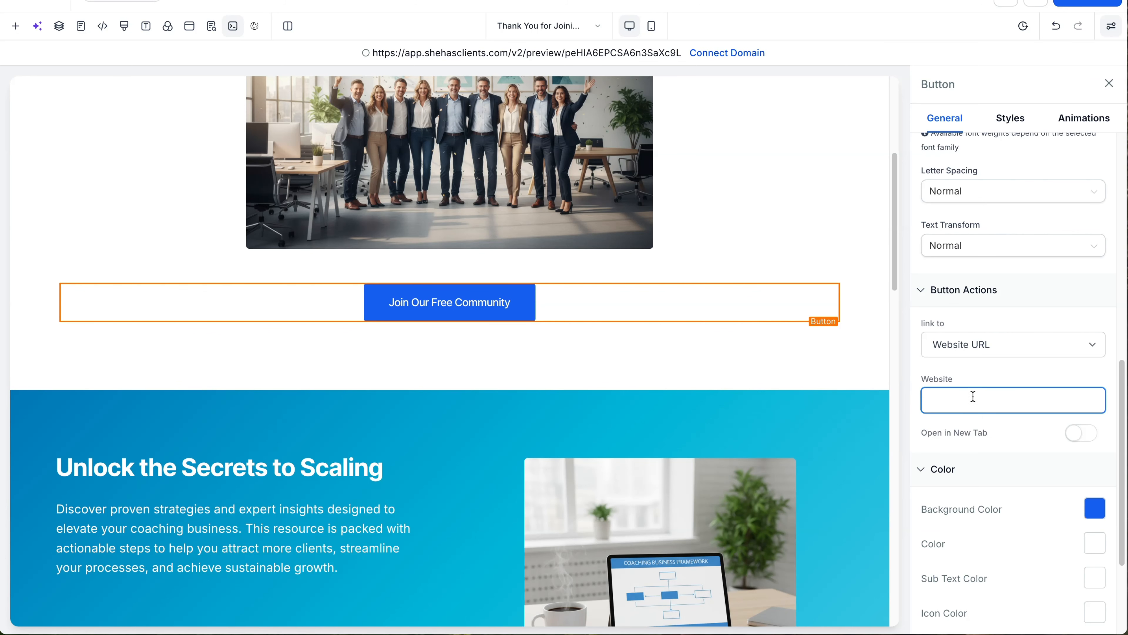
Step: Leave the button background colour unchanged and exit the builder to the Coaching Growth Mastery funnel steps
left_click(1084, 508)
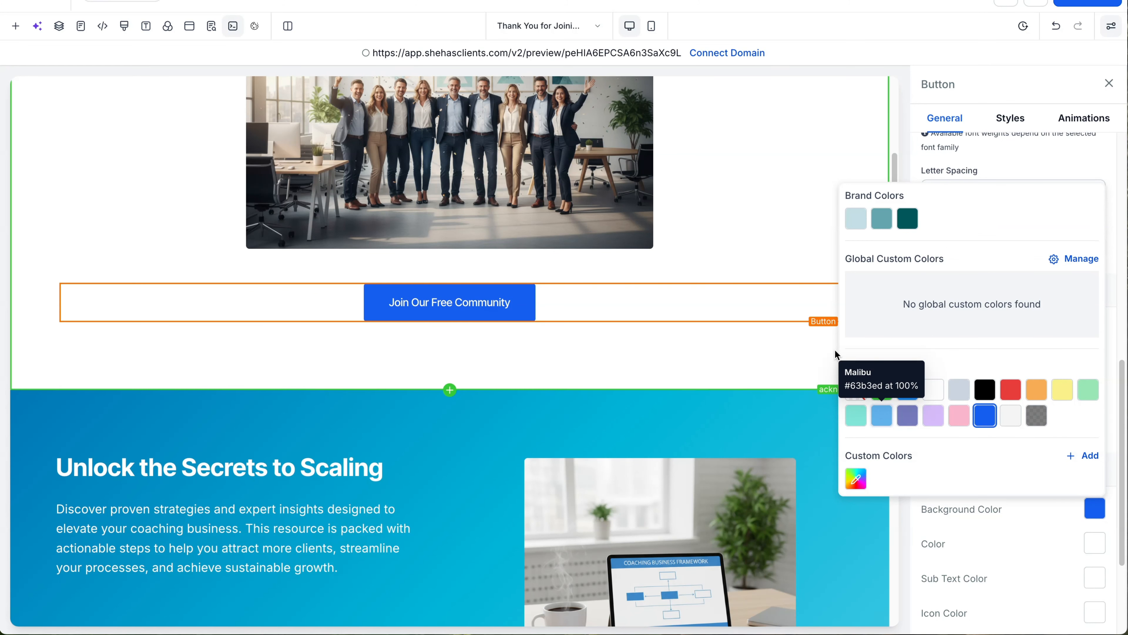
left_click(702, 379)
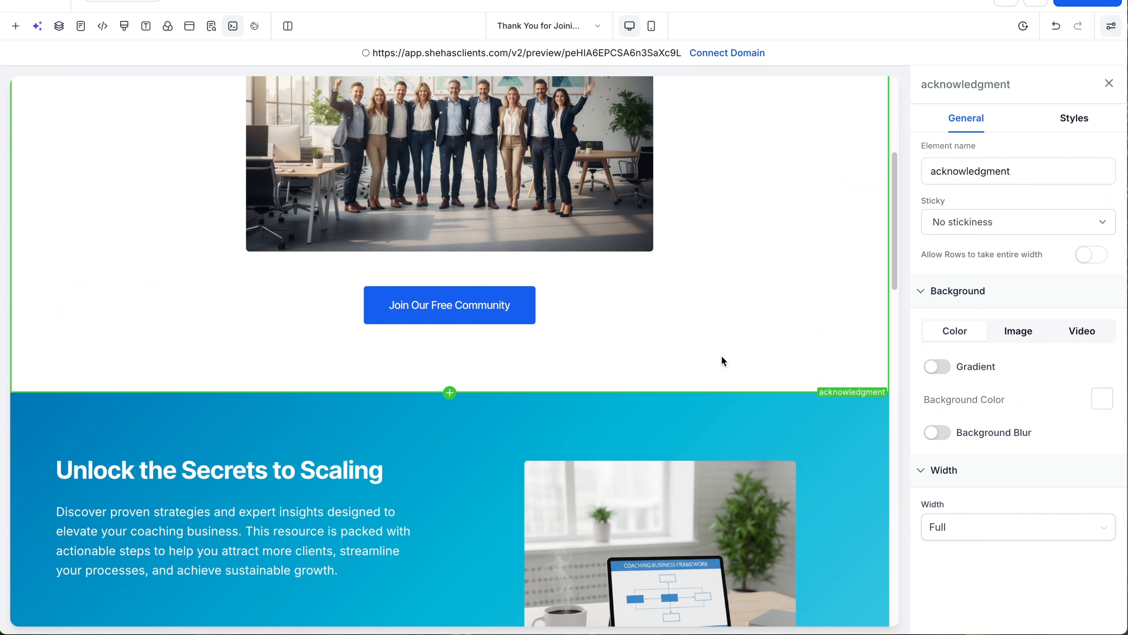
scroll(722, 355, "up", 5)
scroll(721, 352, "down", 15)
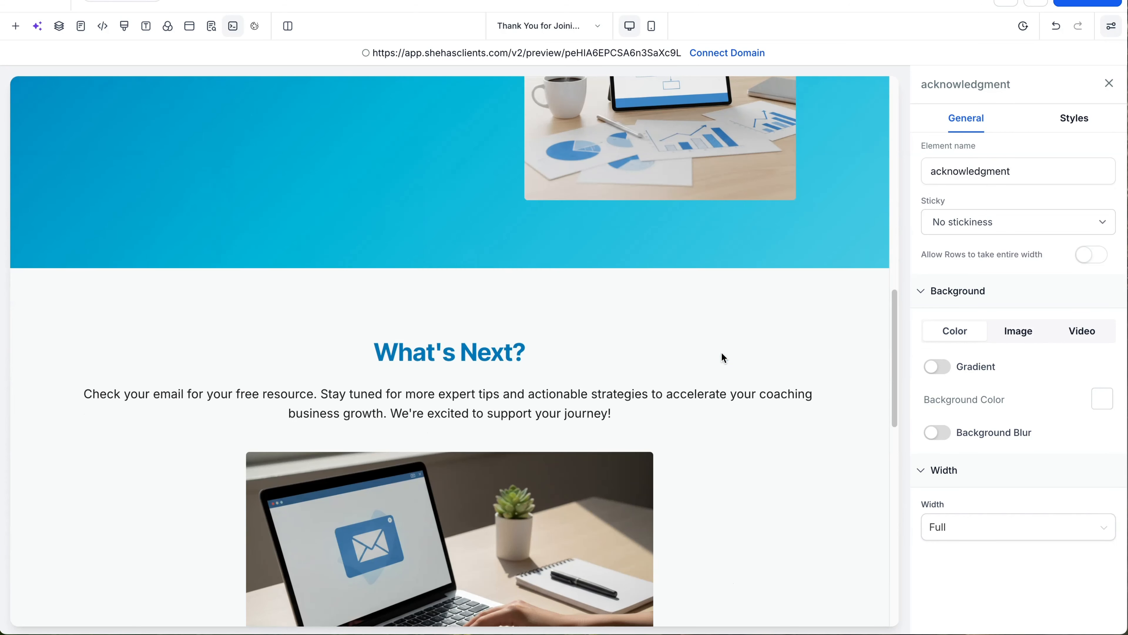
scroll(721, 352, "up", 15)
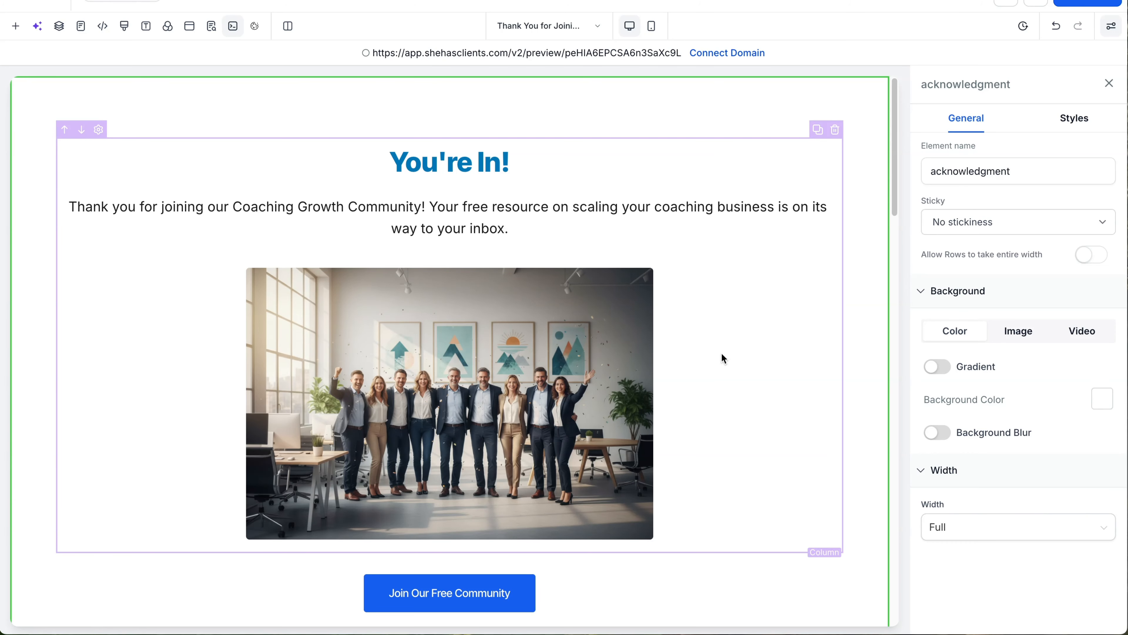
left_click(38, 2)
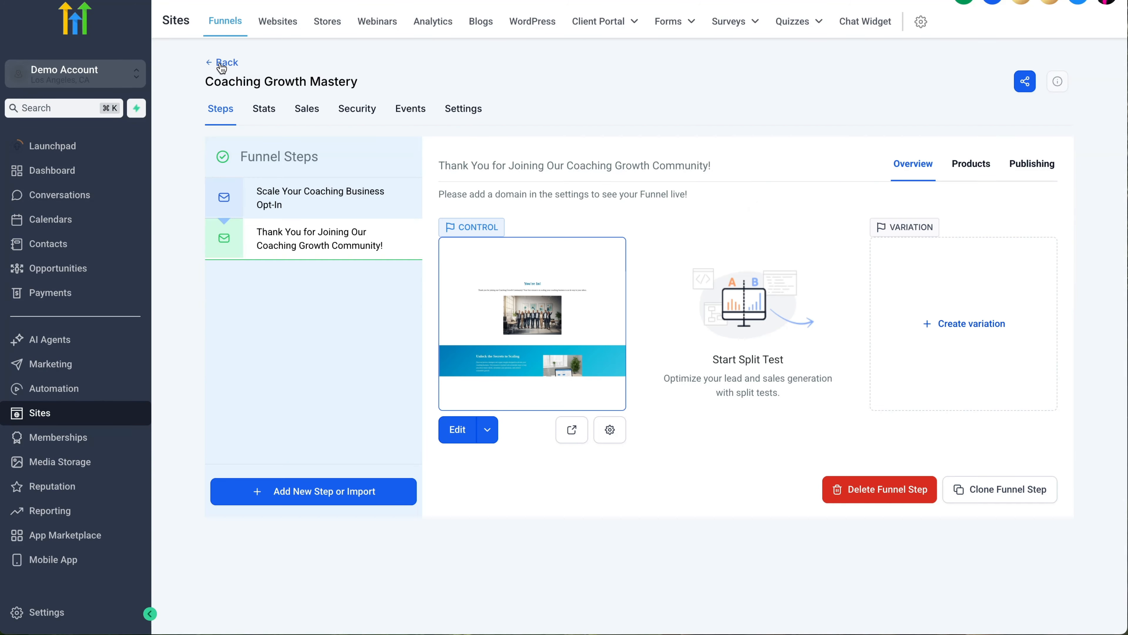
Step: Go back from the funnel steps to the Funnels list
left_click(222, 67)
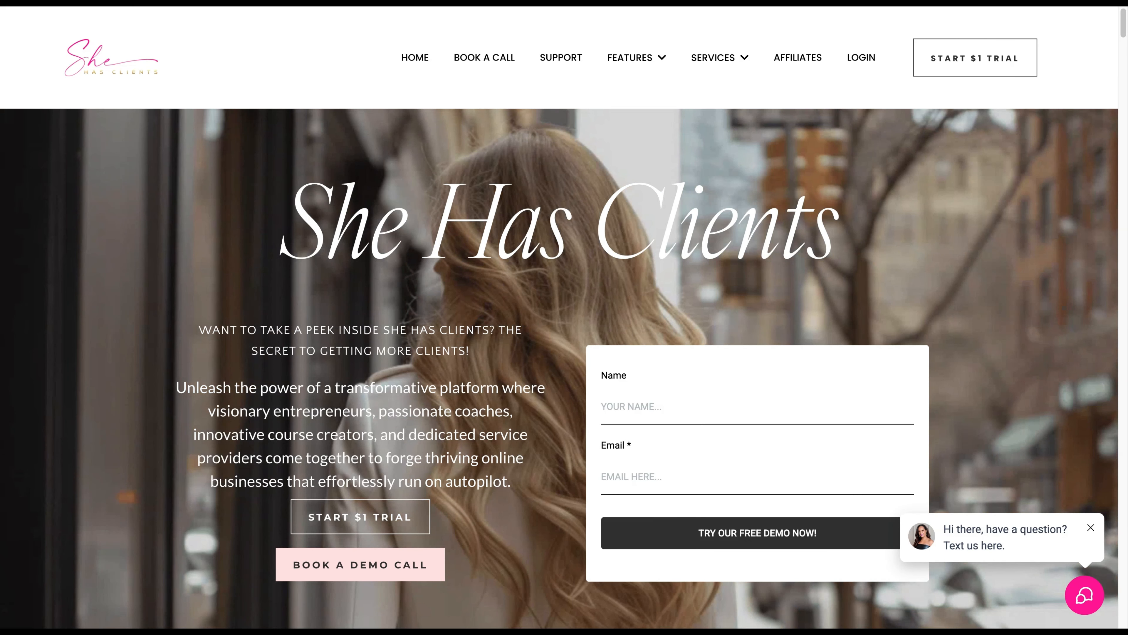
scroll(560, 317, "down", 20)
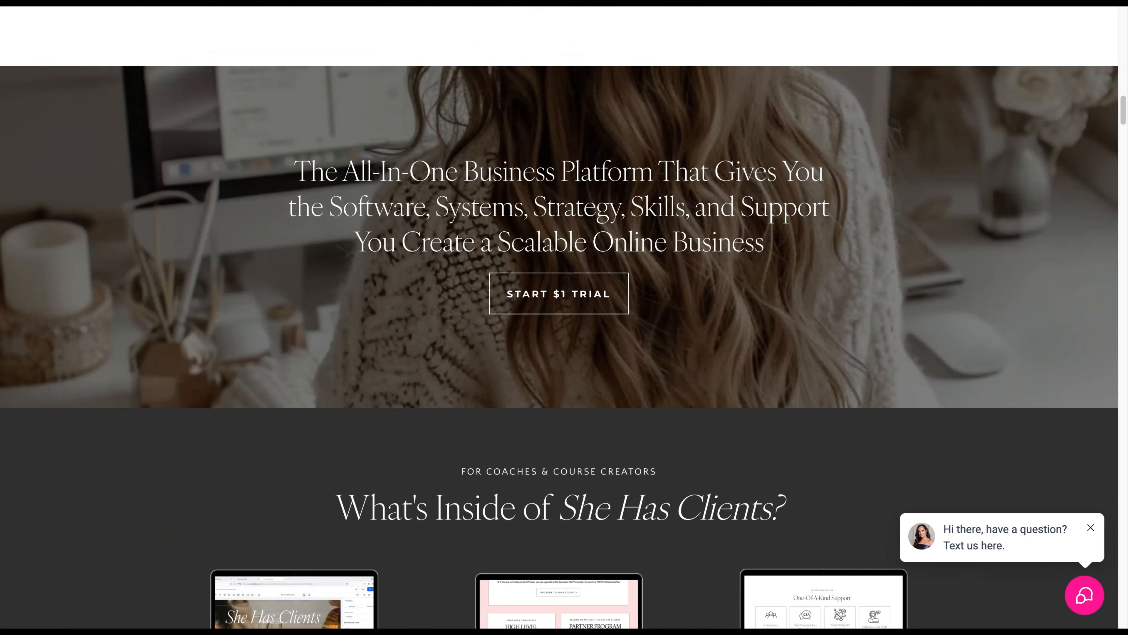
scroll(560, 317, "down", 20)
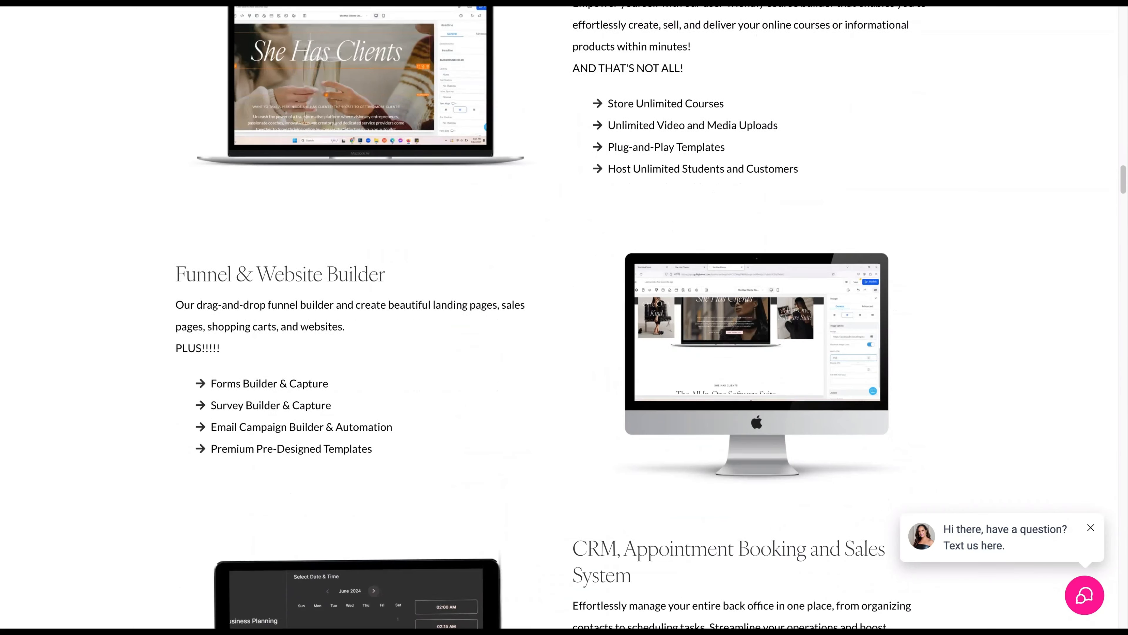
scroll(560, 317, "down", 20)
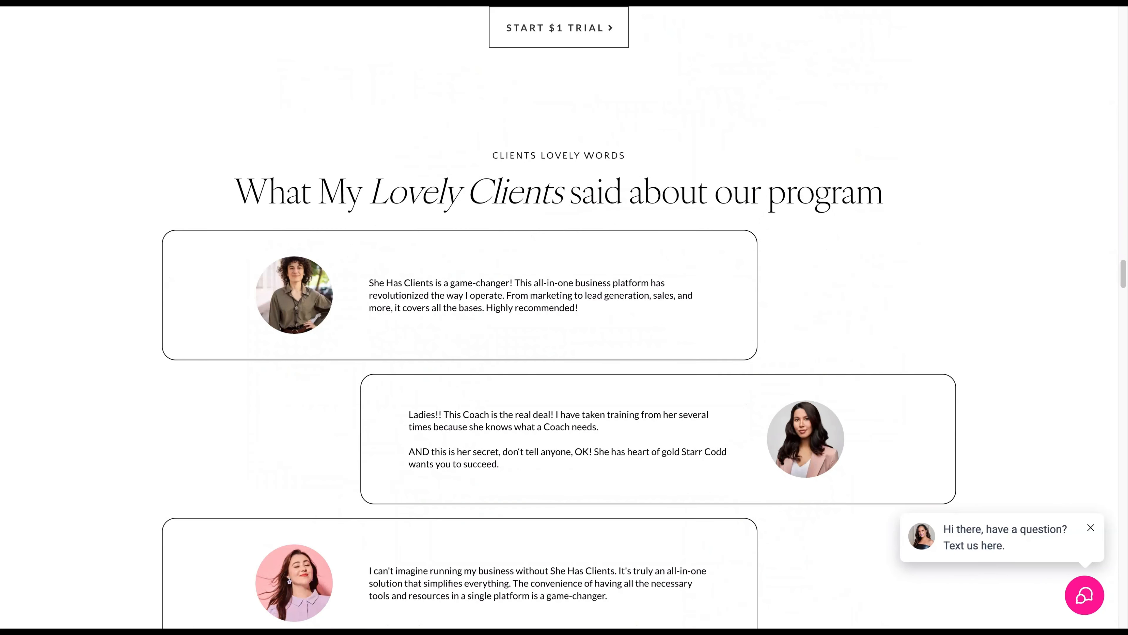
scroll(559, 318, "down", 20)
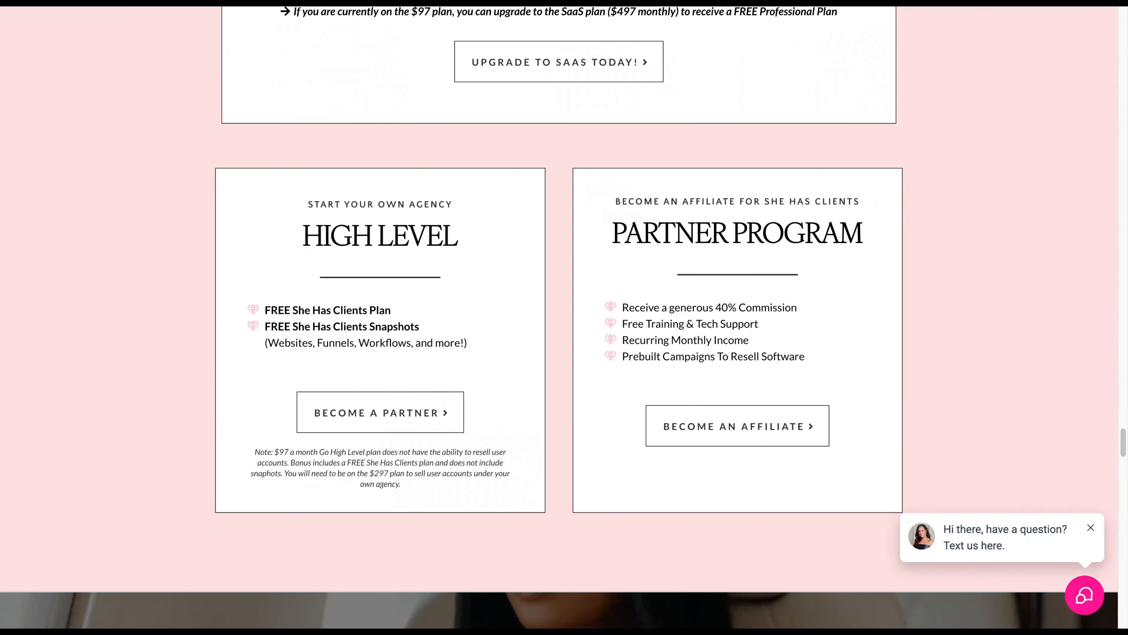
scroll(560, 318, "down", 20)
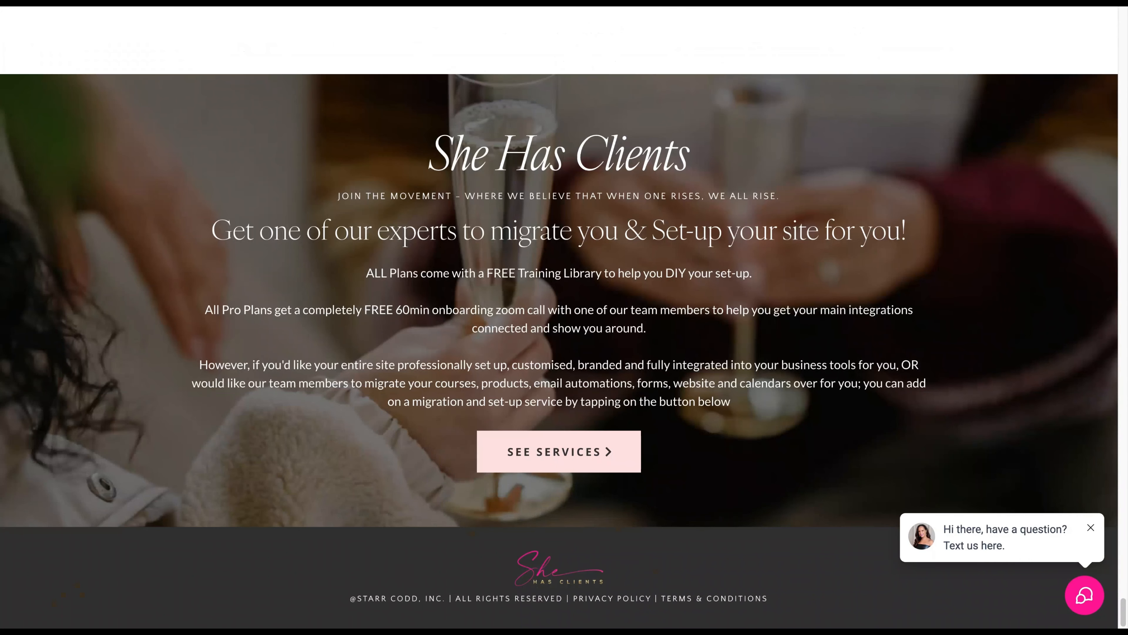
scroll(560, 317, "up", 15)
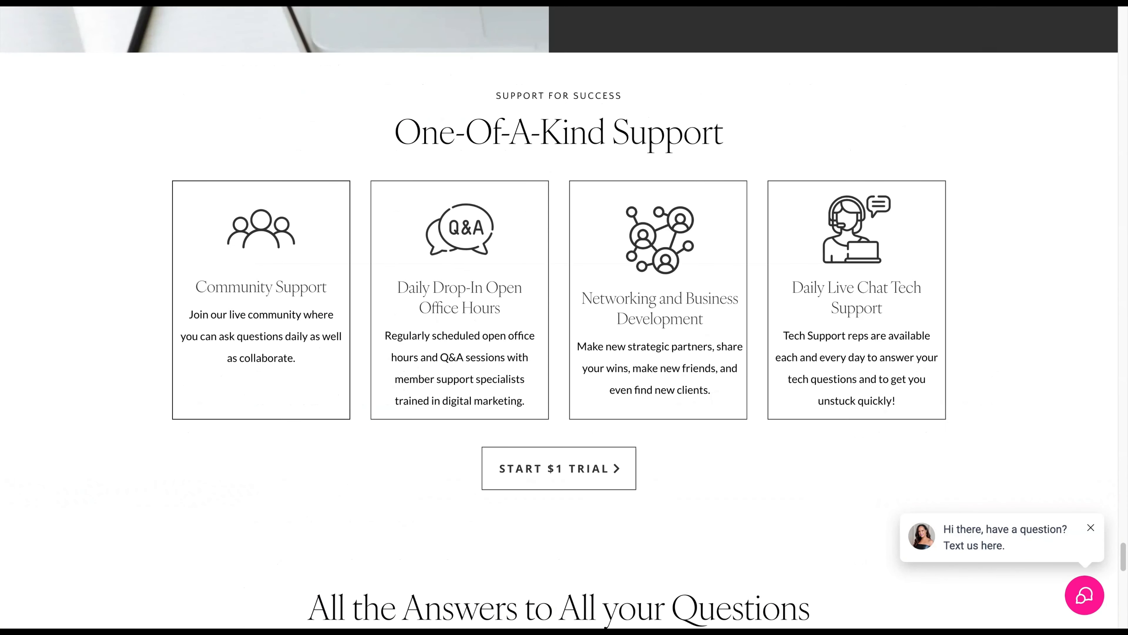
scroll(560, 317, "up", 20)
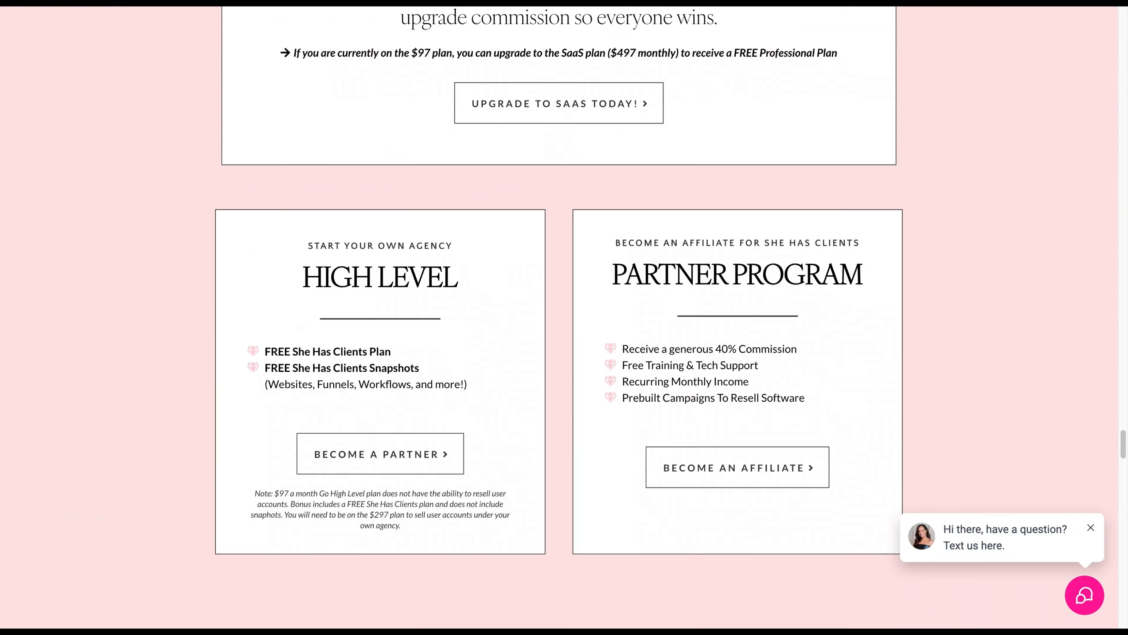
scroll(305, 216, "down", 1)
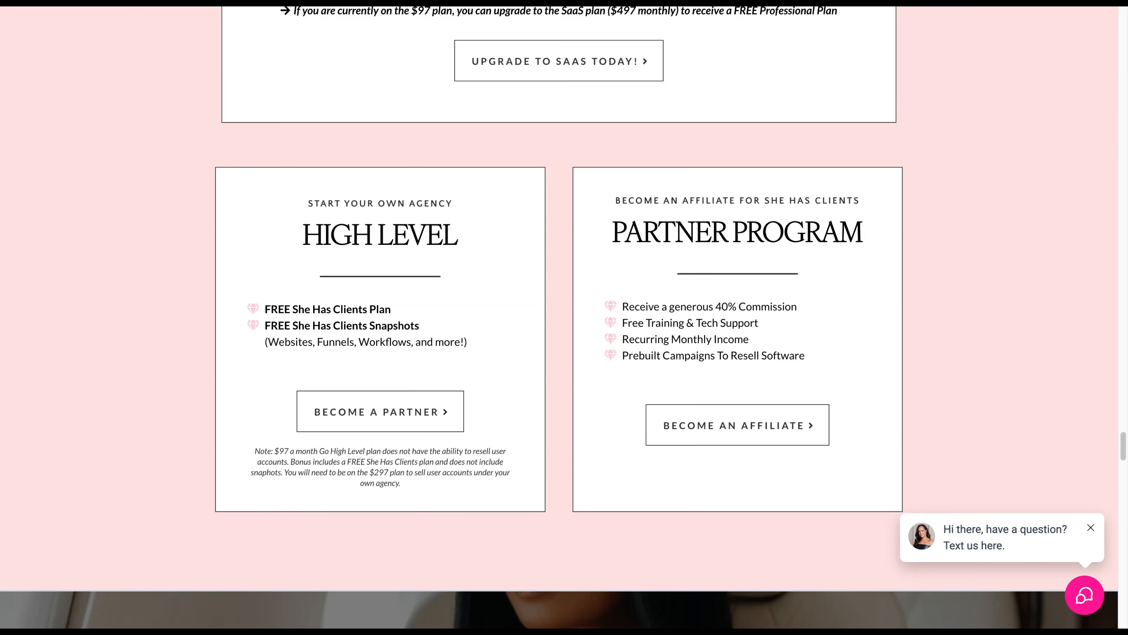
scroll(739, 434, "up", 5)
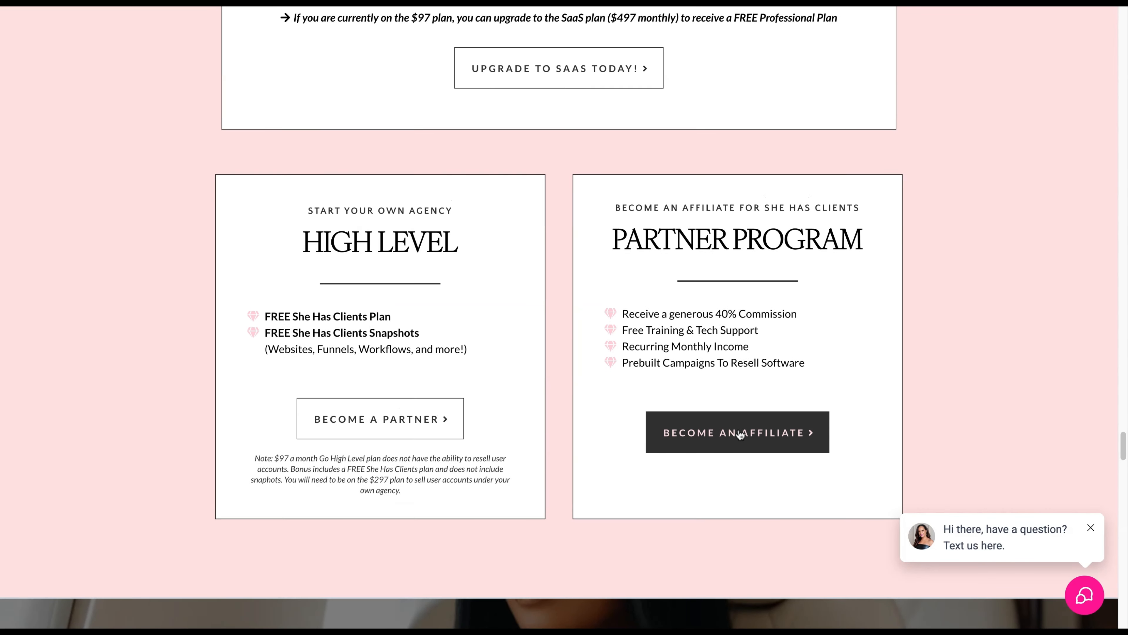